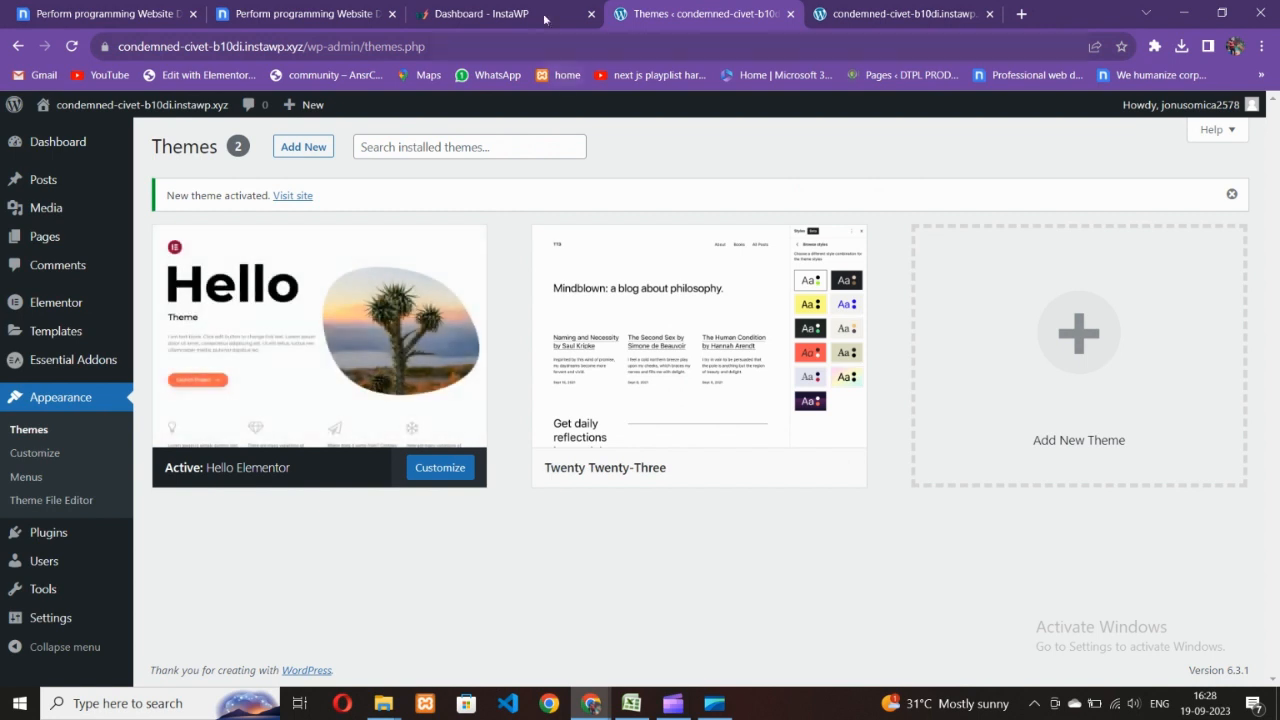
- Glance at the site's front page, then go from Themes to the Installed Plugins list
left_click(840, 13)
left_click(740, 14)
mouse_move(425, 317)
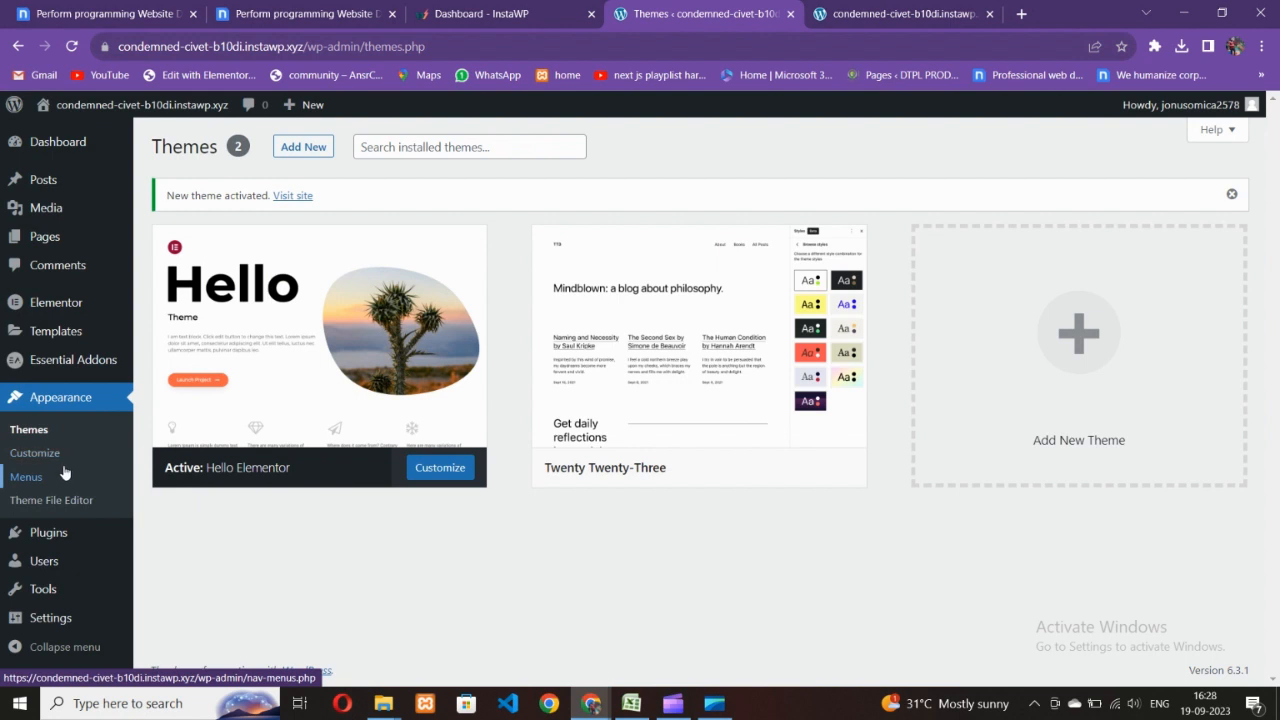
mouse_move(329, 466)
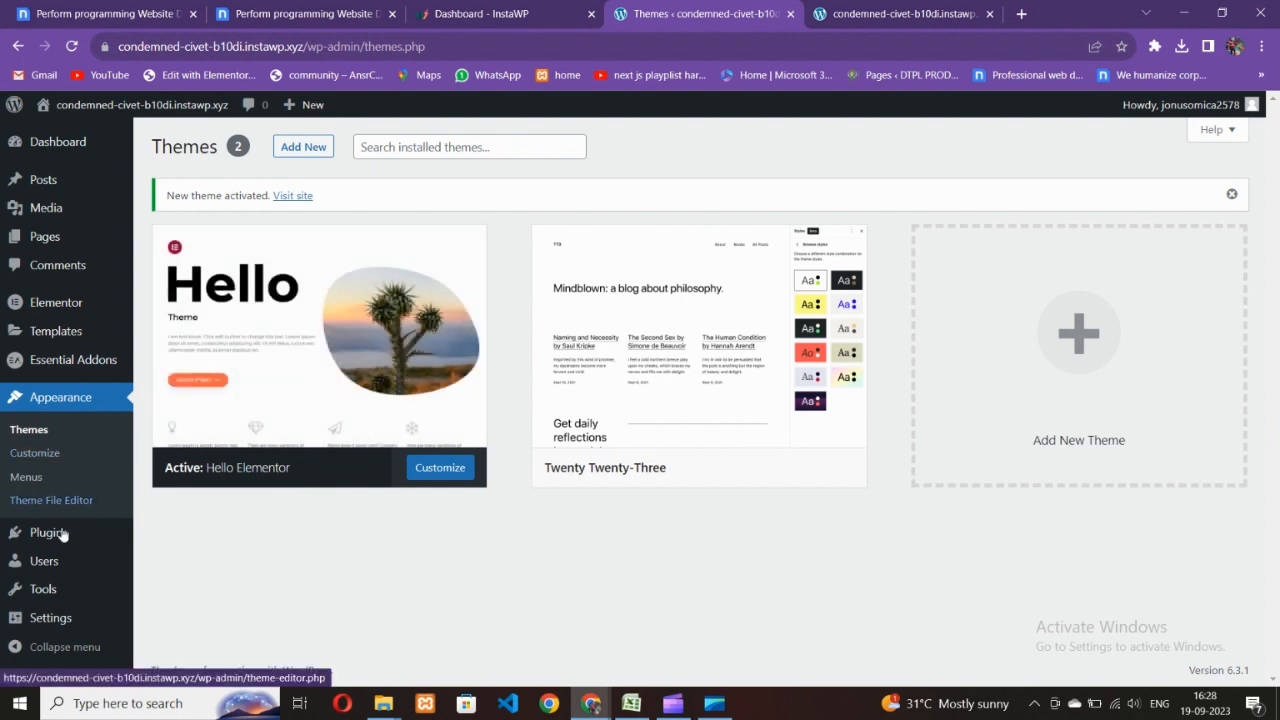
mouse_move(70, 536)
left_click(203, 556)
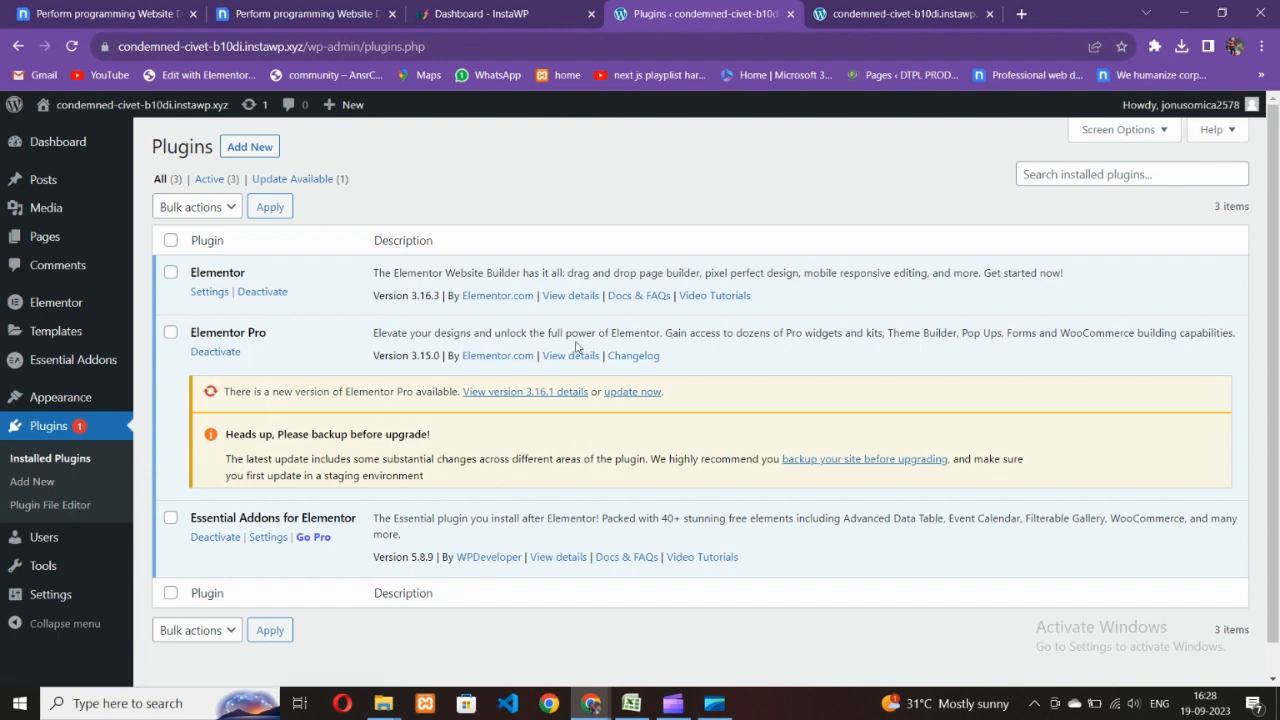
- Scroll through the Nicepage reference design, then return to the plugins list
left_click(300, 14)
scroll(515, 540, "down", 2)
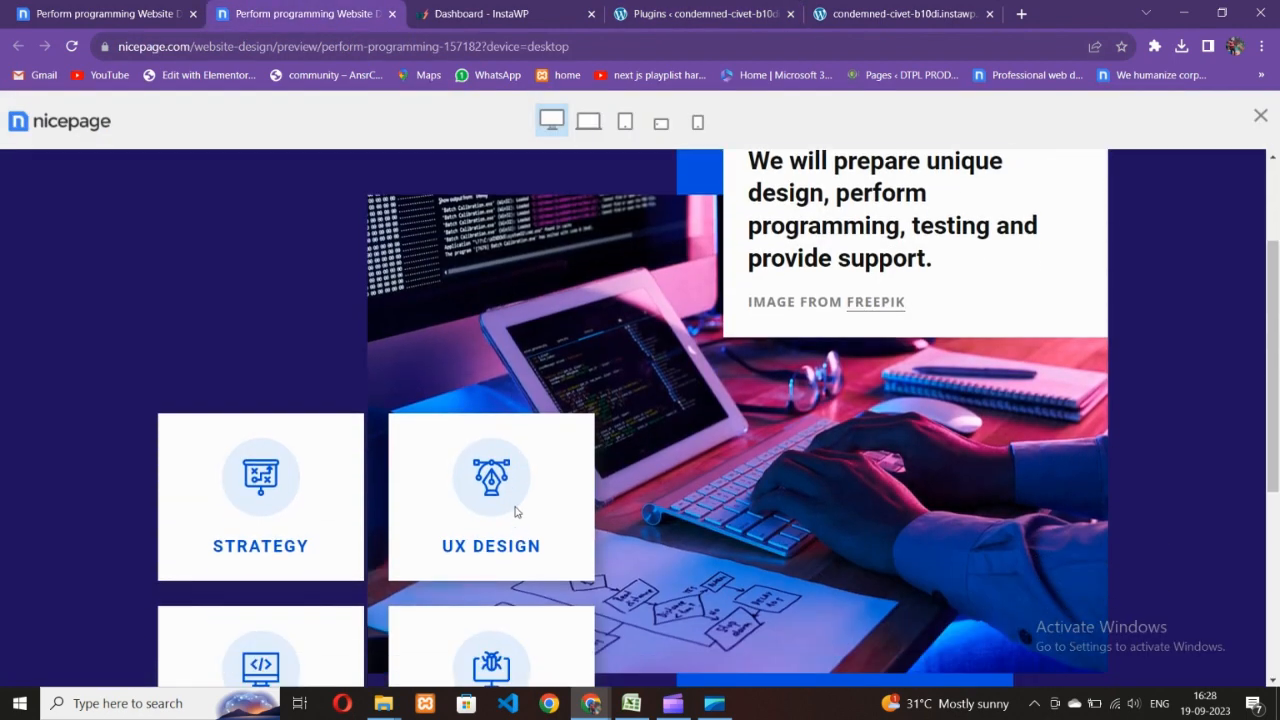
scroll(515, 511, "down", 3)
scroll(517, 514, "up", 4)
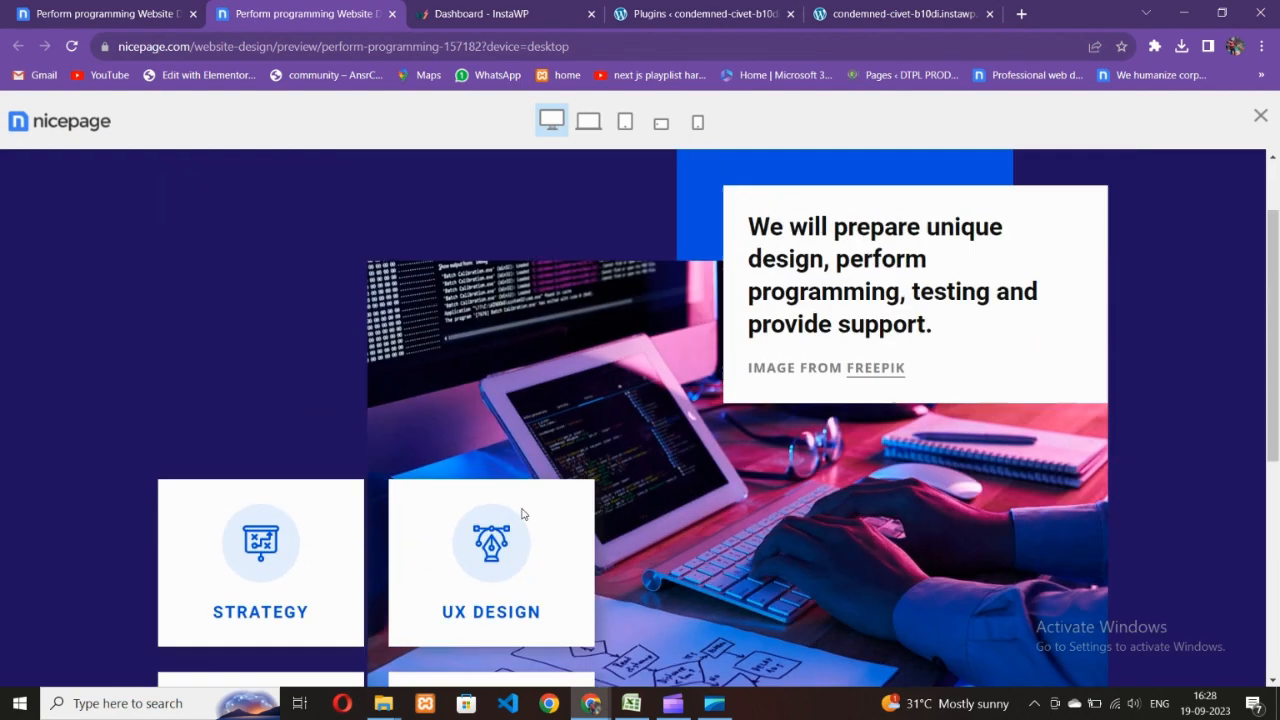
scroll(671, 438, "down", 3)
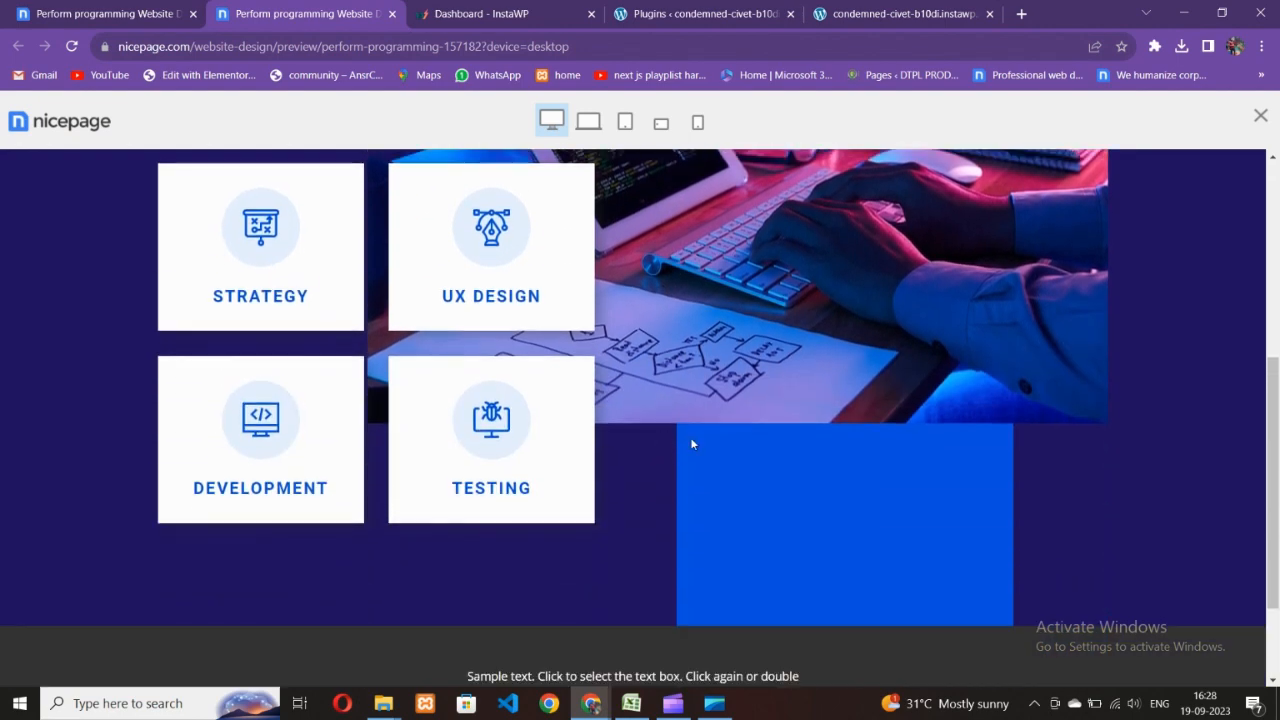
left_click(700, 14)
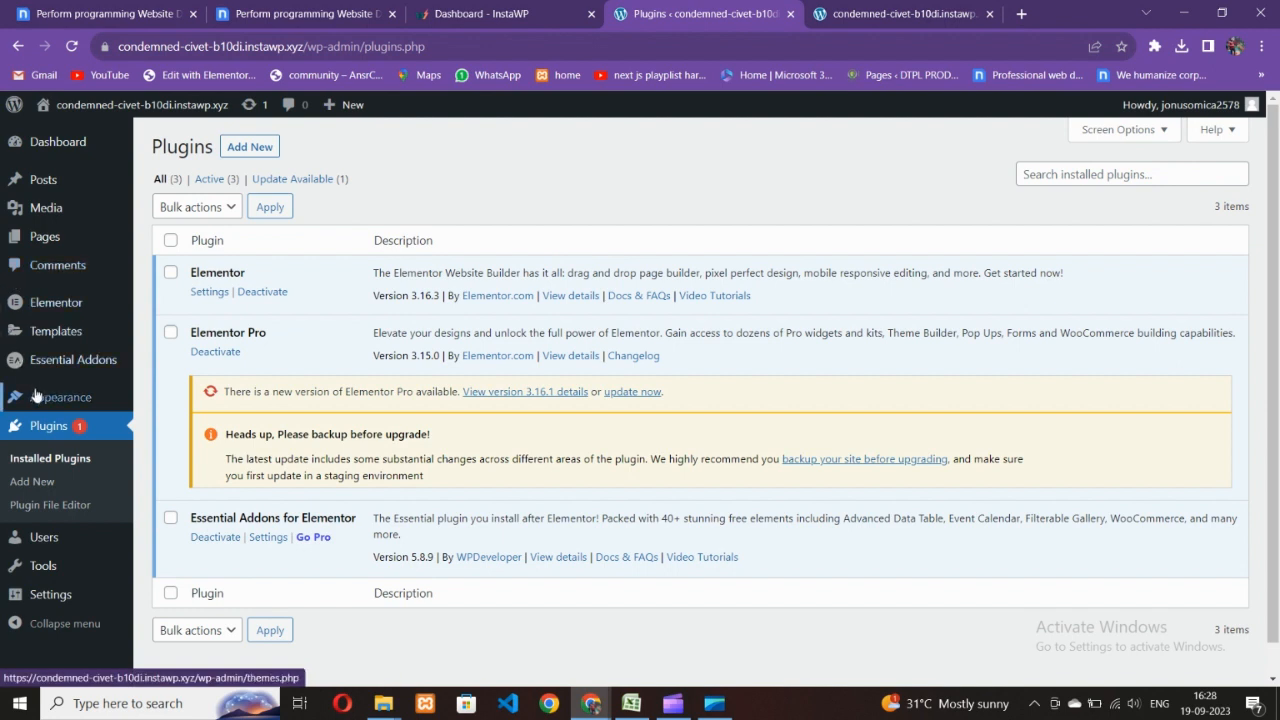
- Open Elementor Settings and review the Features experiments list
mouse_move(62, 312)
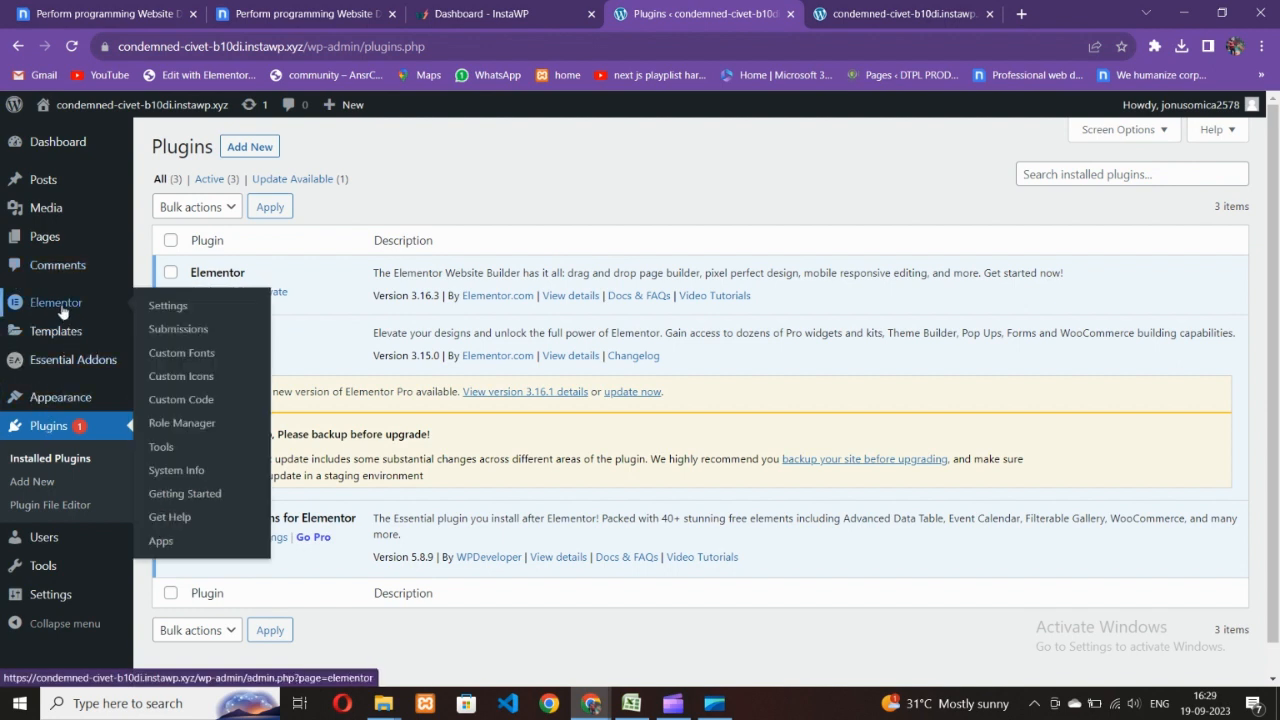
left_click(166, 306)
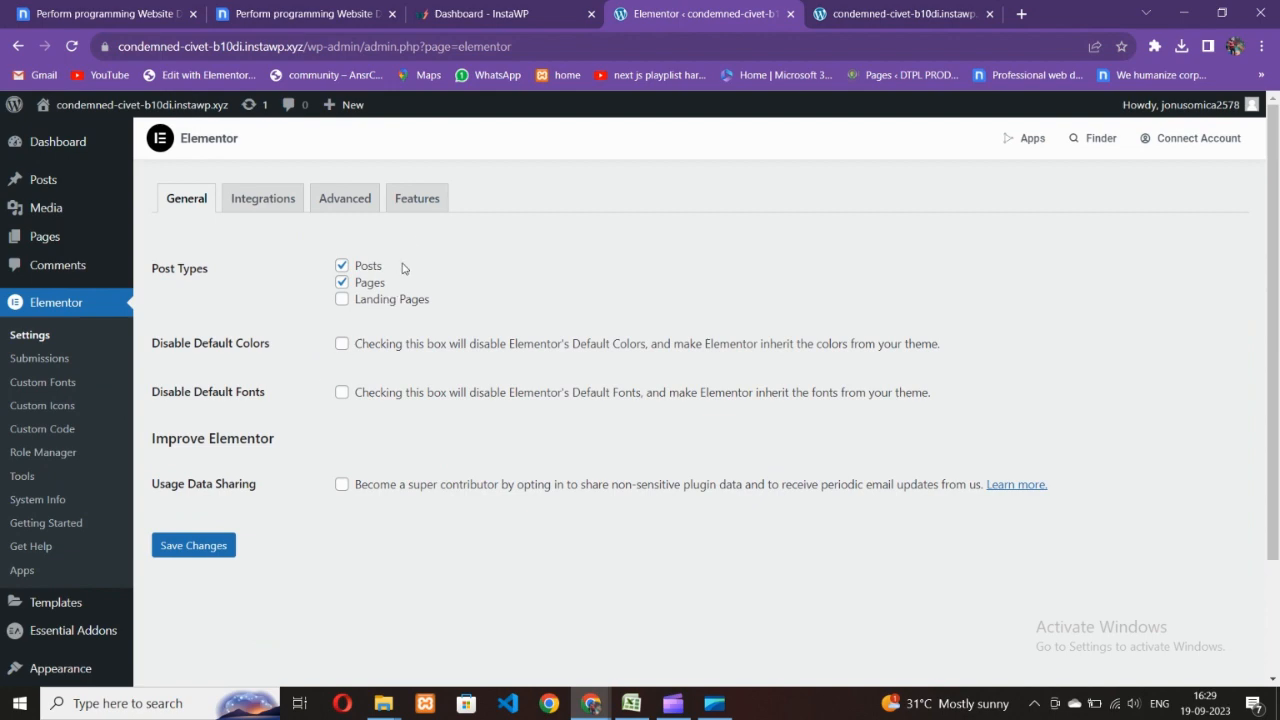
left_click(416, 205)
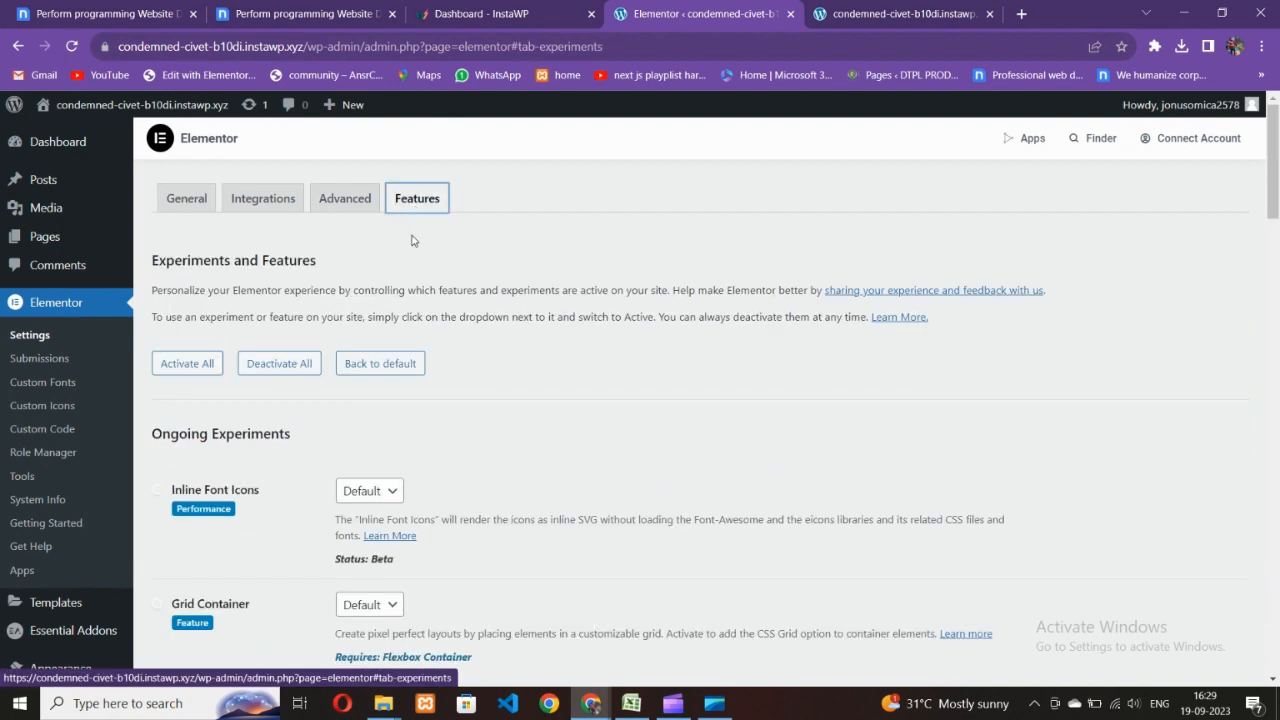
scroll(268, 458, "down", 3)
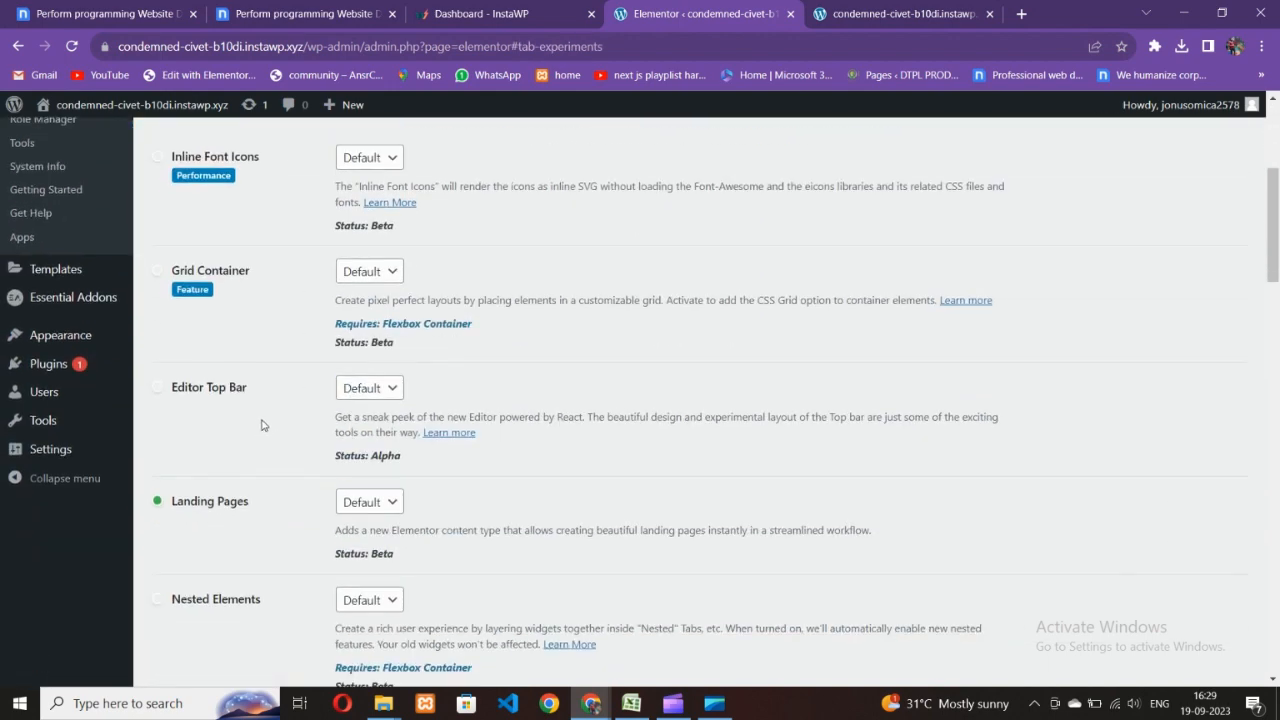
scroll(263, 423, "up", 2)
scroll(264, 430, "down", 4)
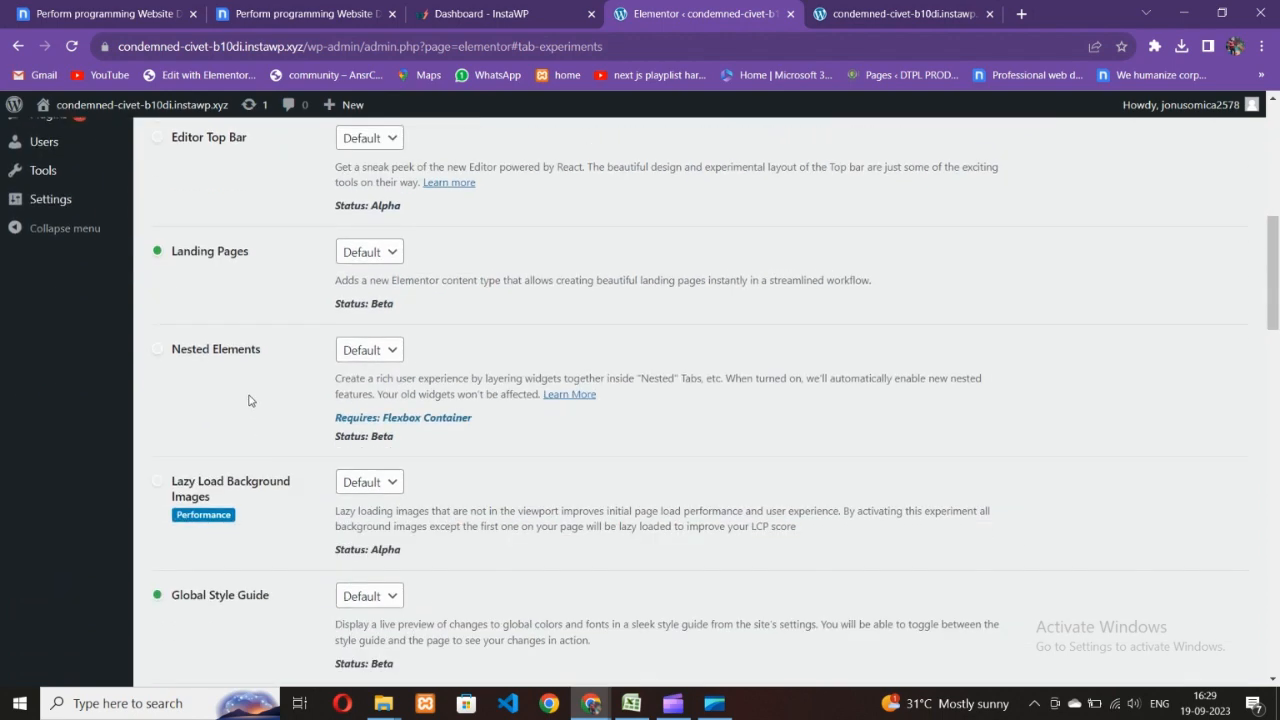
scroll(253, 400, "up", 3)
scroll(281, 442, "down", 3)
scroll(281, 442, "down", 2)
scroll(282, 299, "up", 1)
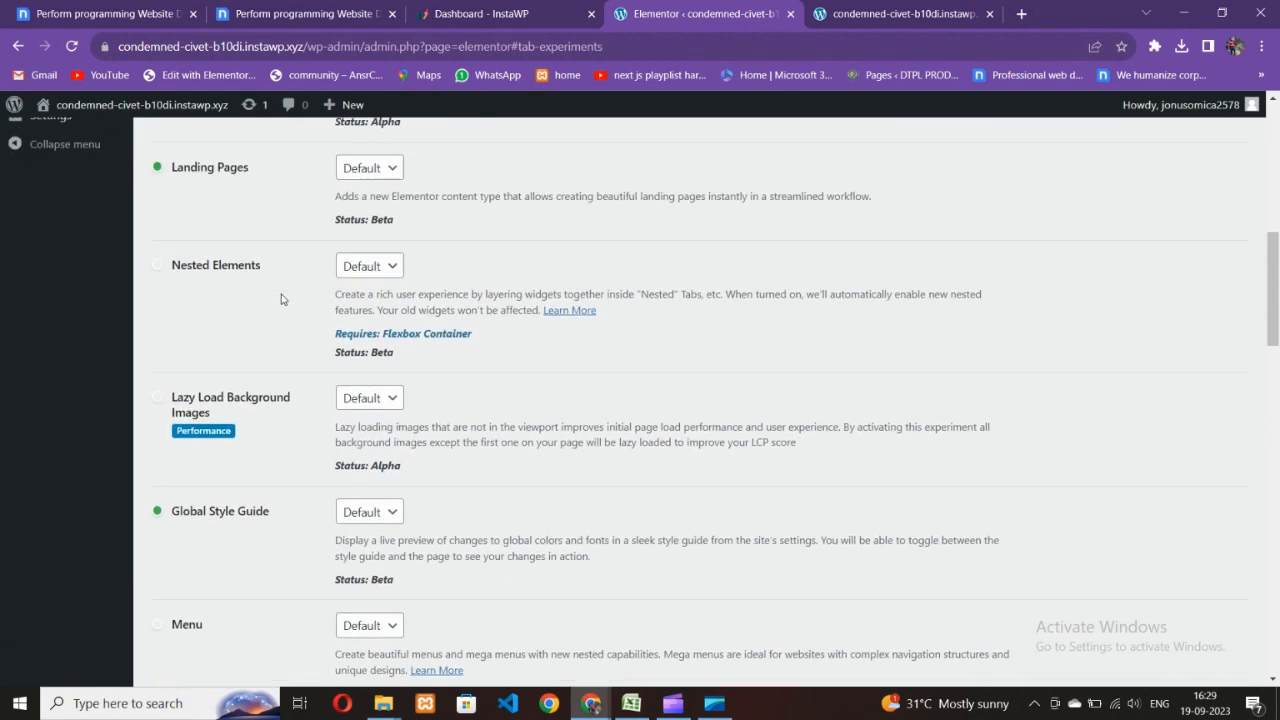
- Set the Nested Elements experiment to Active
left_click(356, 271)
left_click(368, 305)
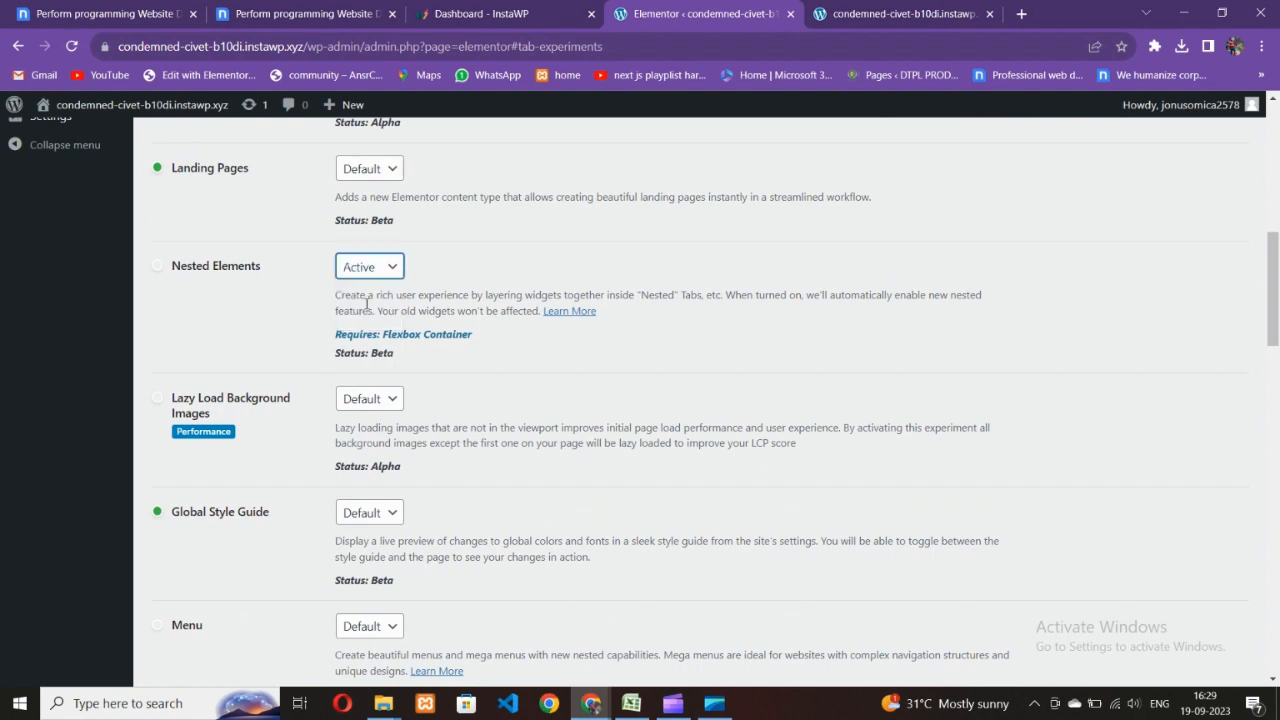
scroll(265, 375, "up", 3)
scroll(261, 375, "up", 2)
scroll(287, 465, "down", 10)
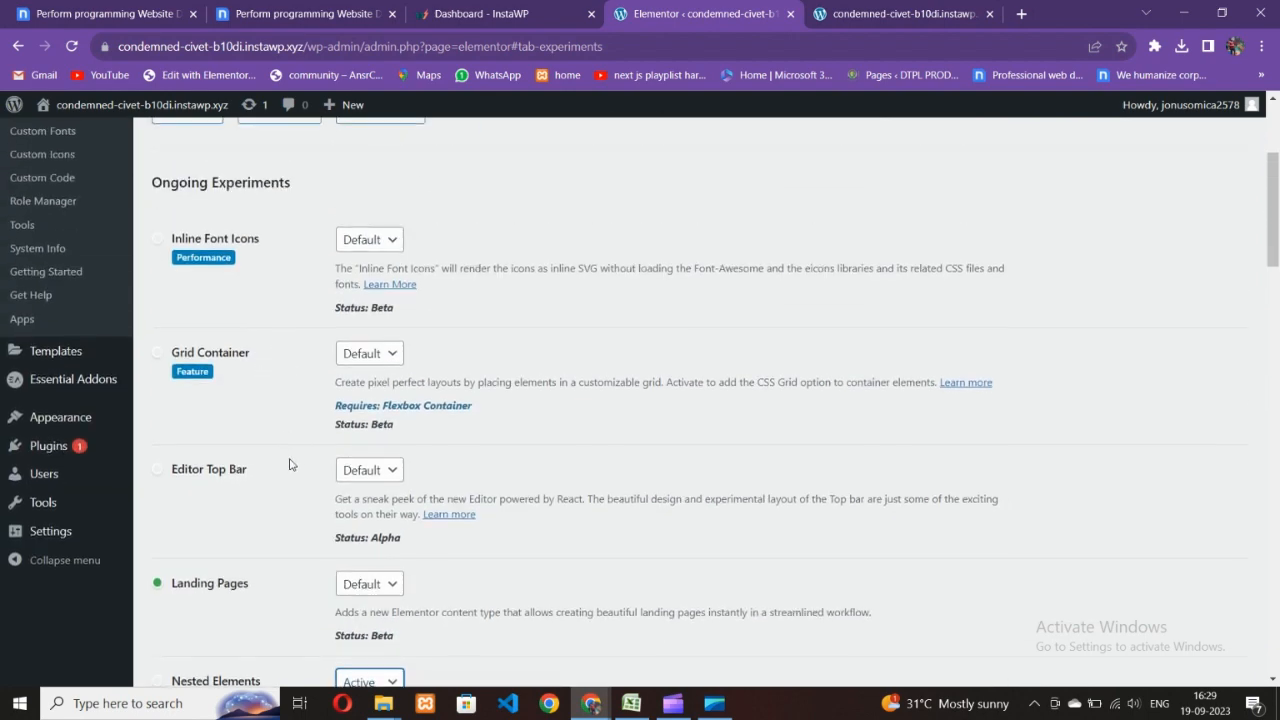
scroll(287, 465, "down", 8)
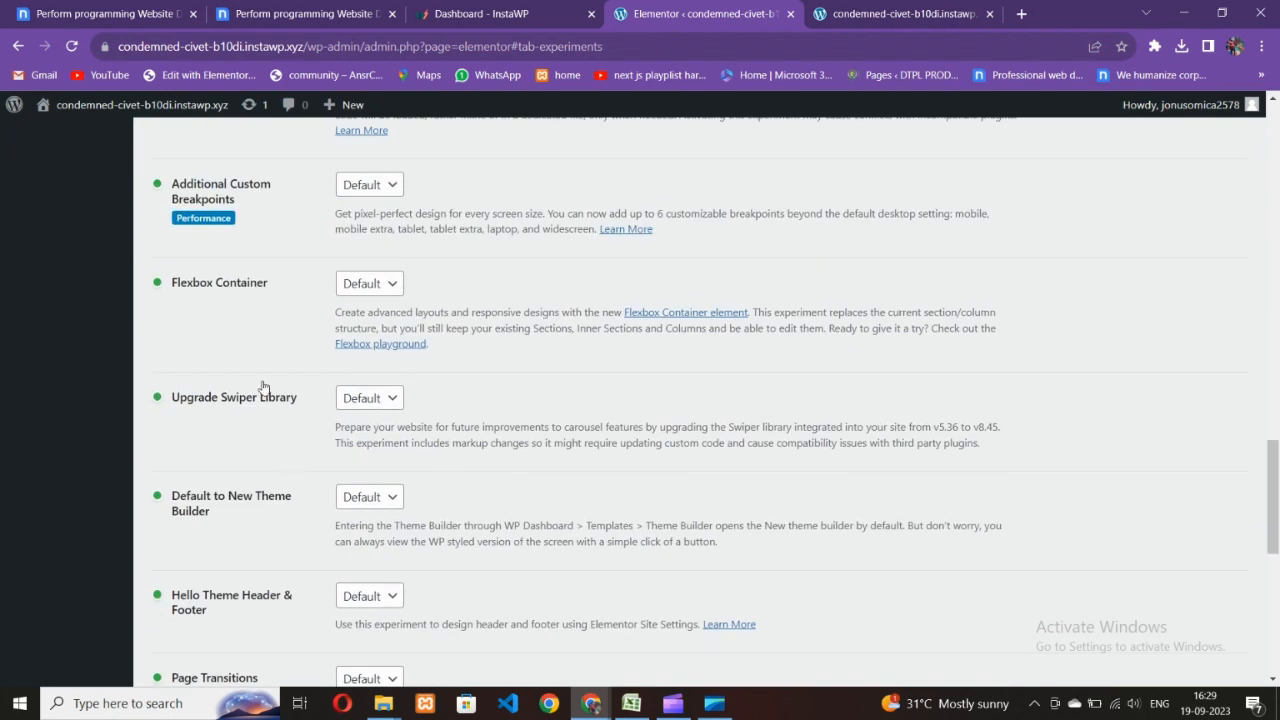
- Set the Flexbox Container experiment to Active and save the changes
left_click(369, 286)
left_click(370, 322)
scroll(290, 436, "down", 5)
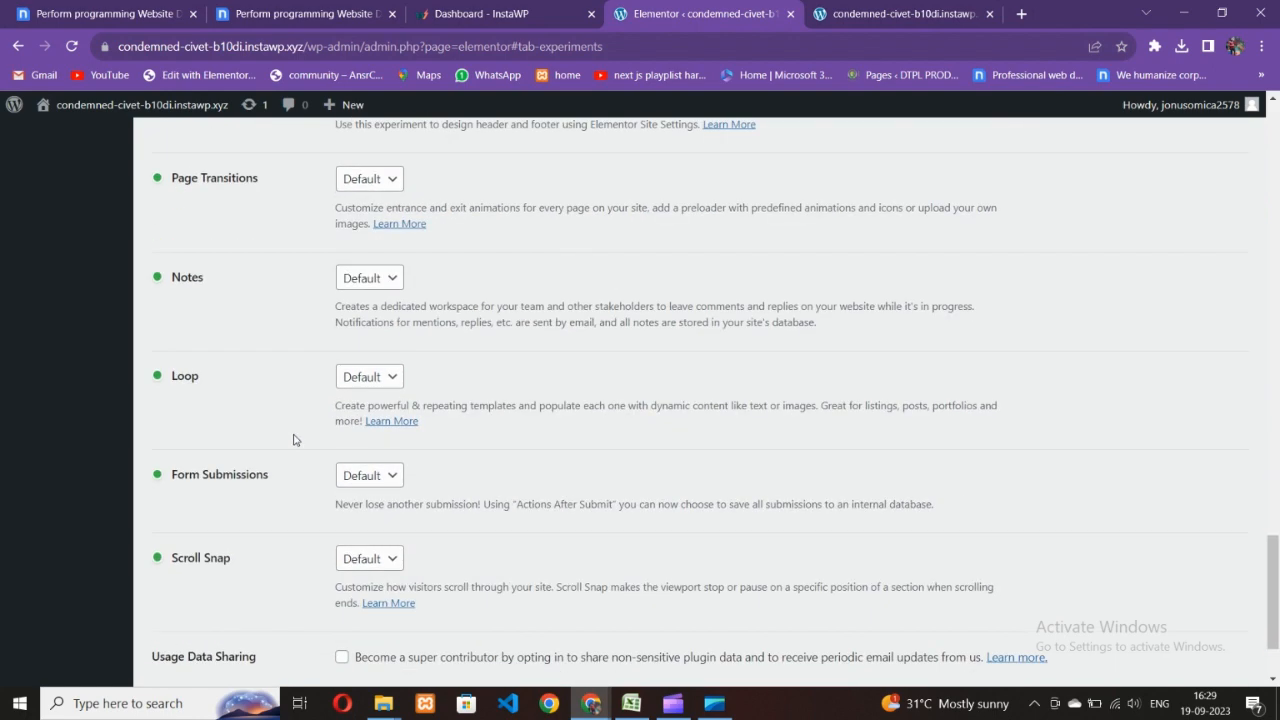
scroll(294, 440, "down", 1)
left_click(217, 606)
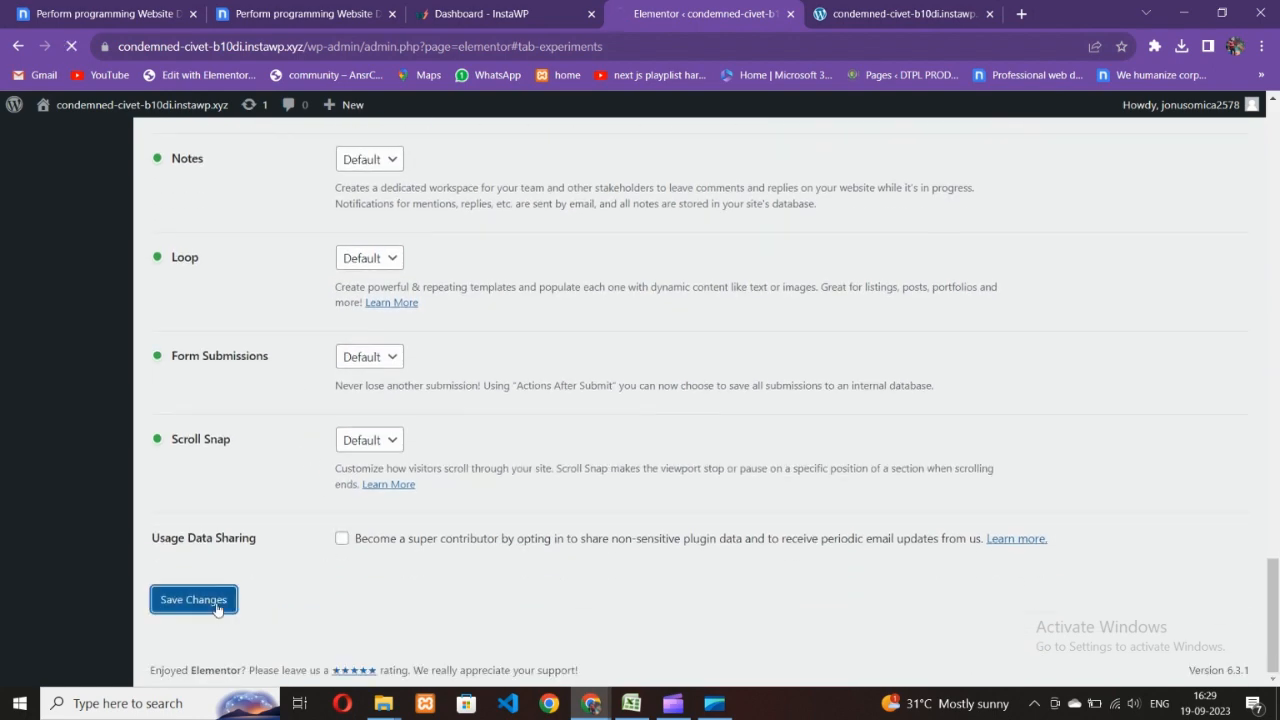
scroll(488, 419, "up", 2)
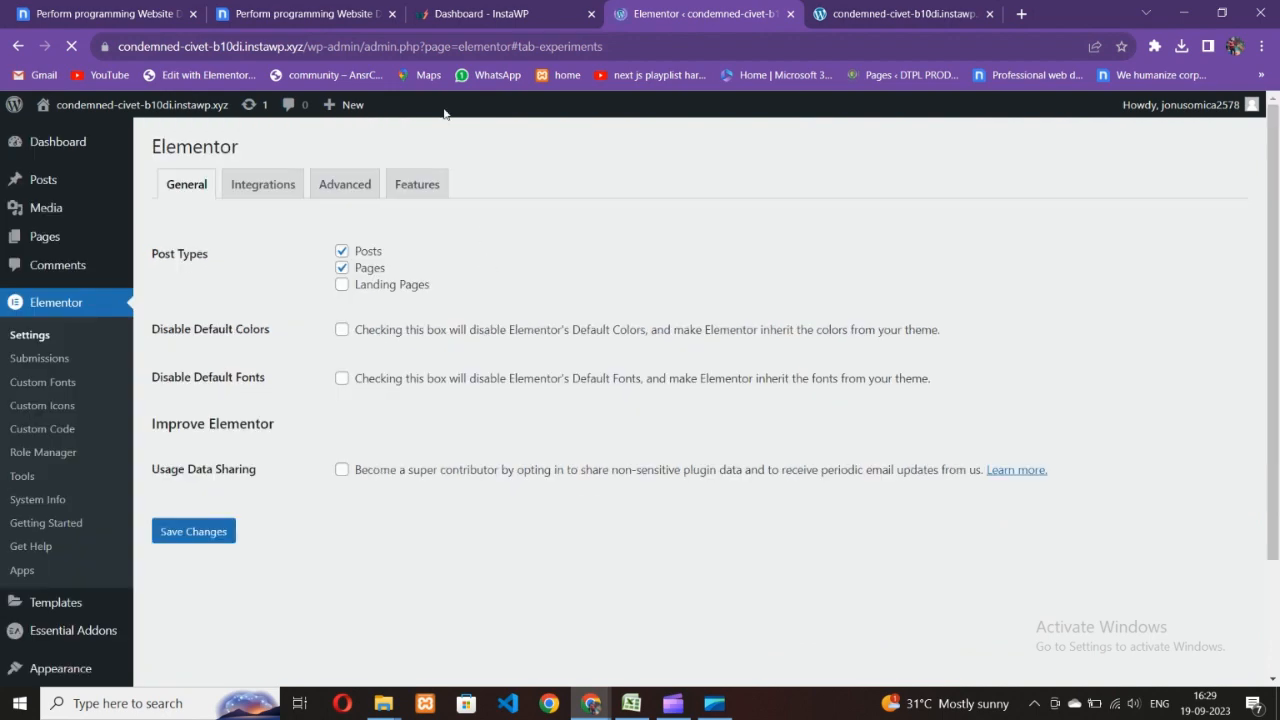
left_click(305, 13)
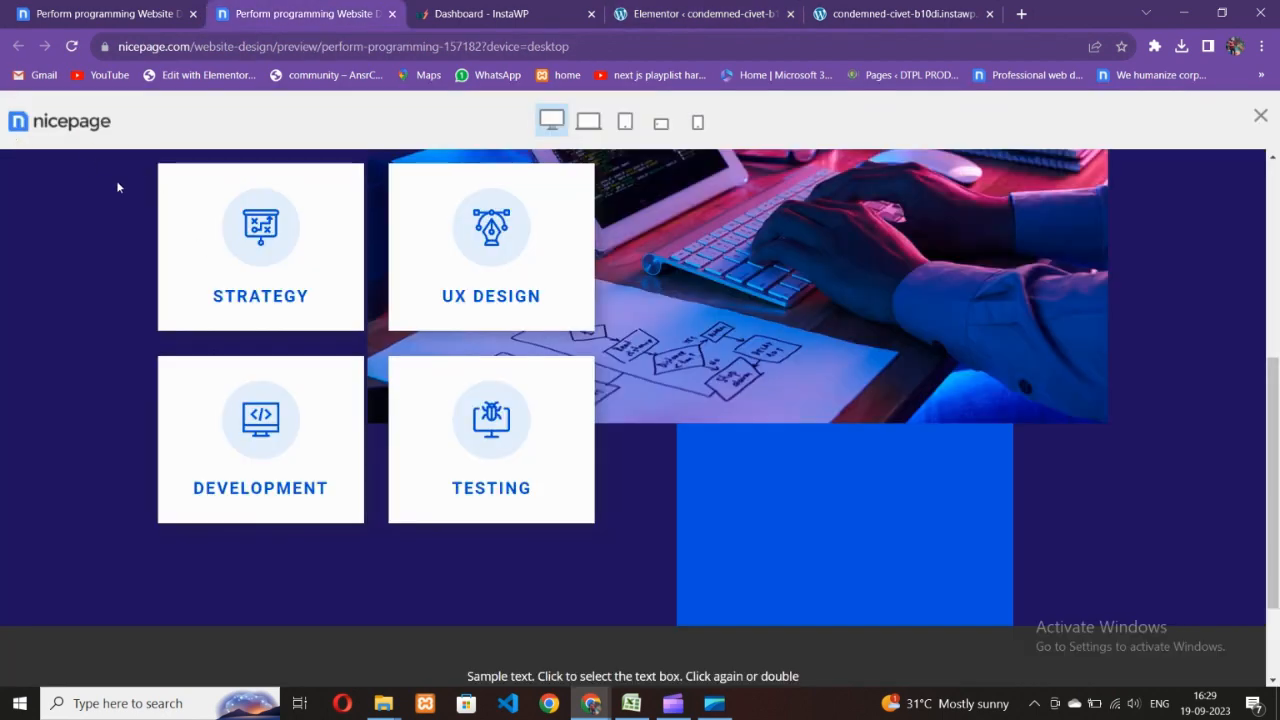
left_click(117, 8)
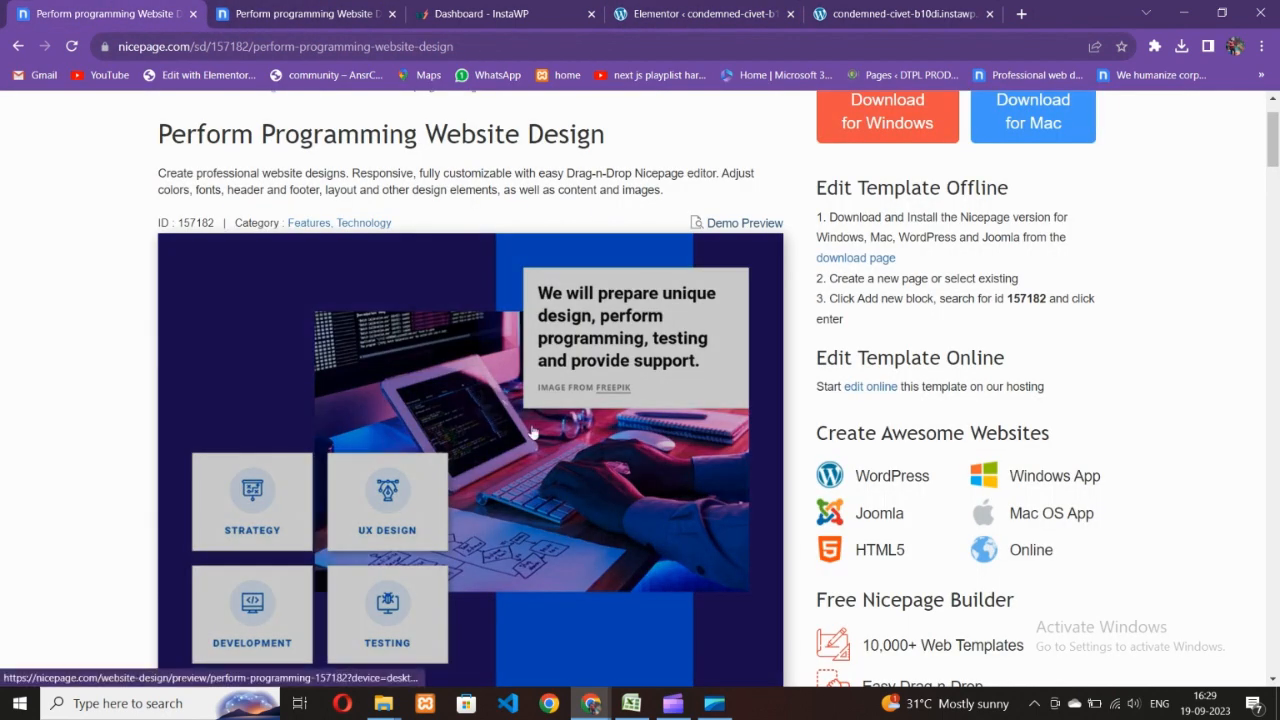
scroll(482, 390, "down", 5)
scroll(535, 447, "down", 7)
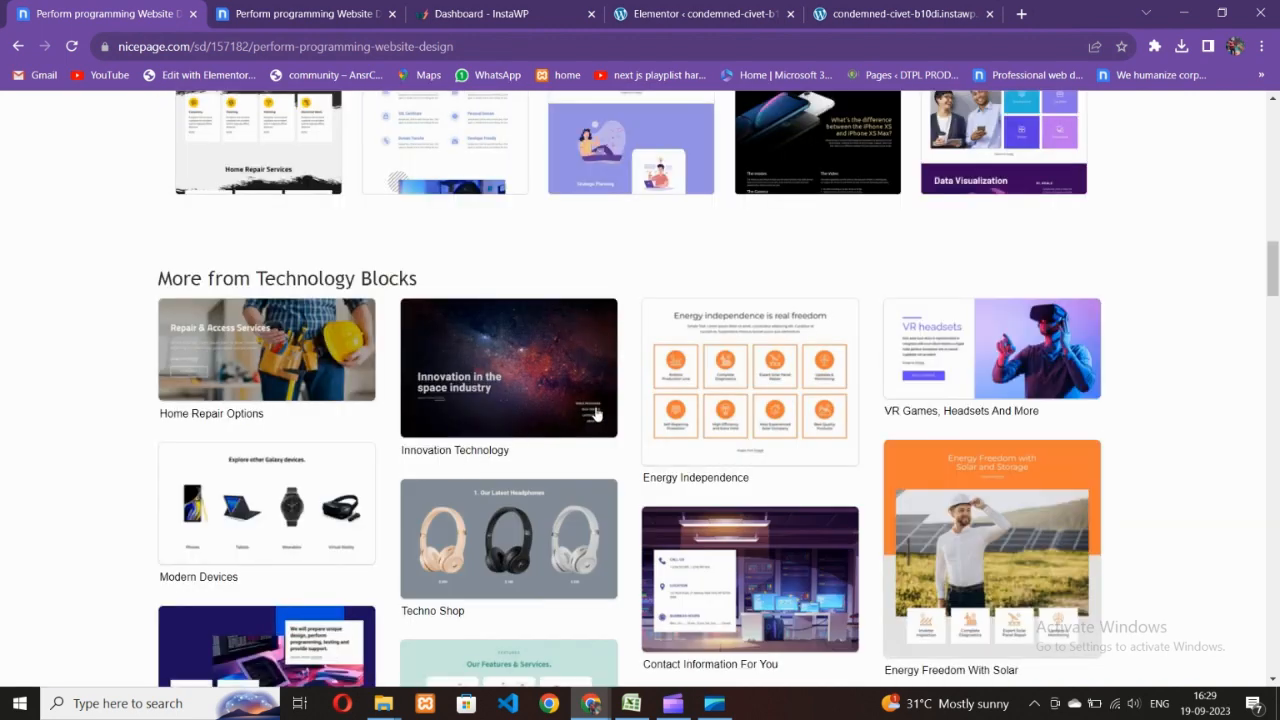
scroll(611, 457, "down", 5)
scroll(560, 457, "down", 3)
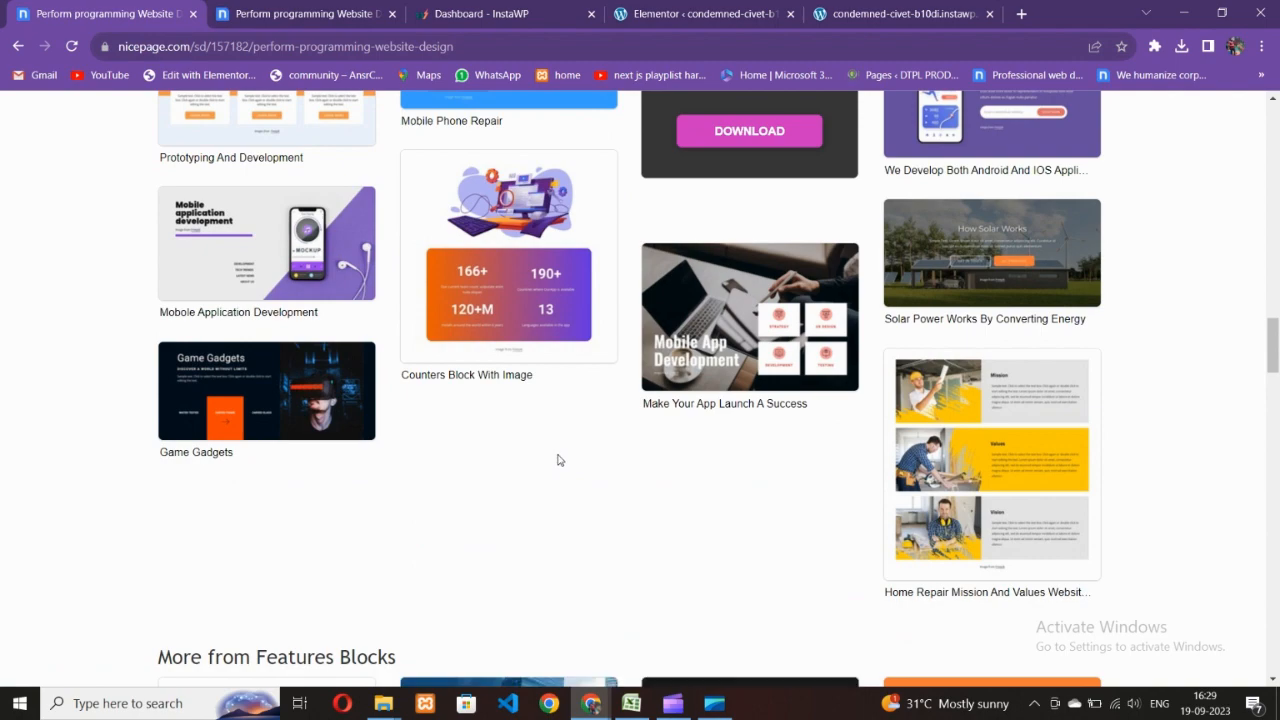
scroll(560, 460, "up", 9)
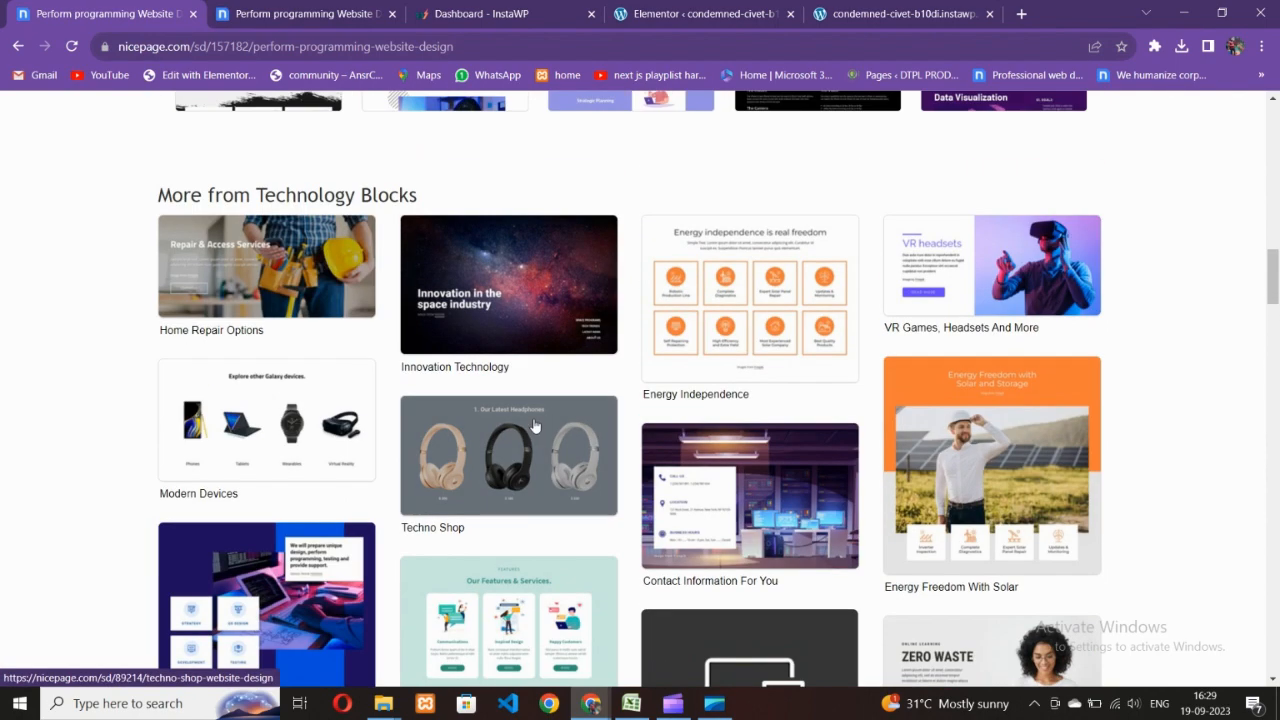
key("ctrl+4")
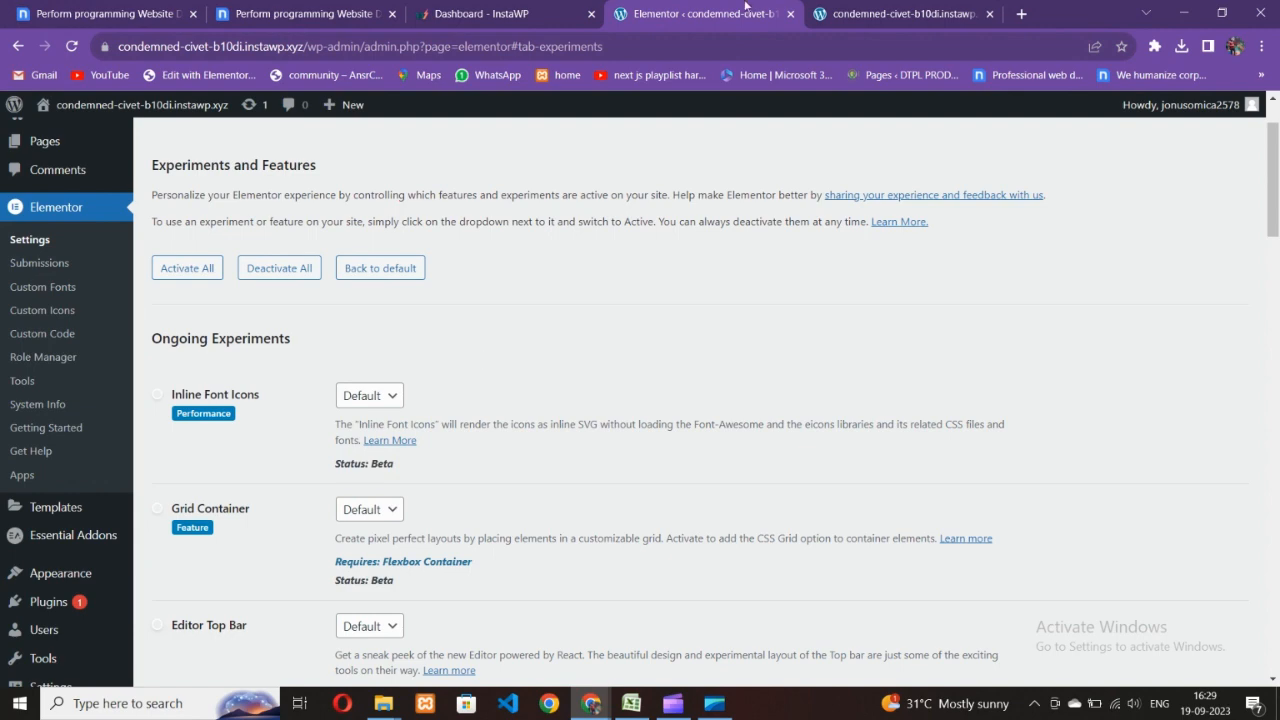
left_click(840, 8)
left_click(536, 9)
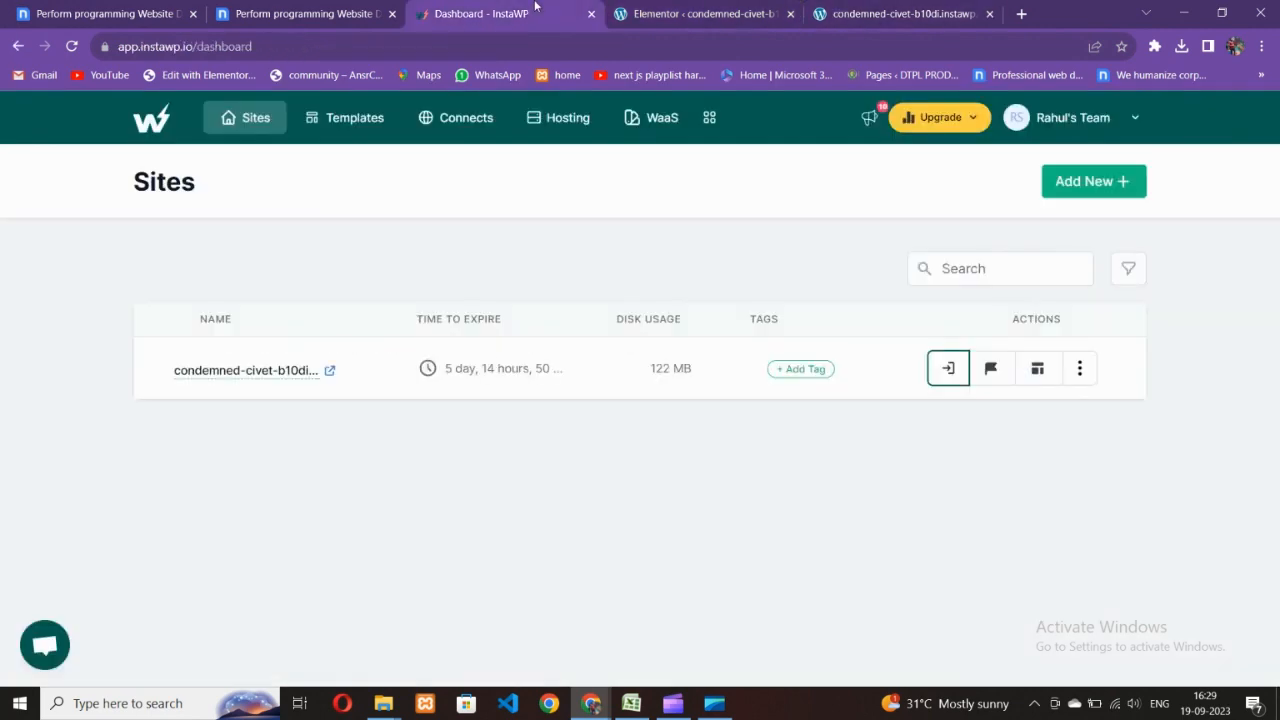
left_click(729, 8)
scroll(307, 461, "down", 3)
scroll(305, 463, "up", 5)
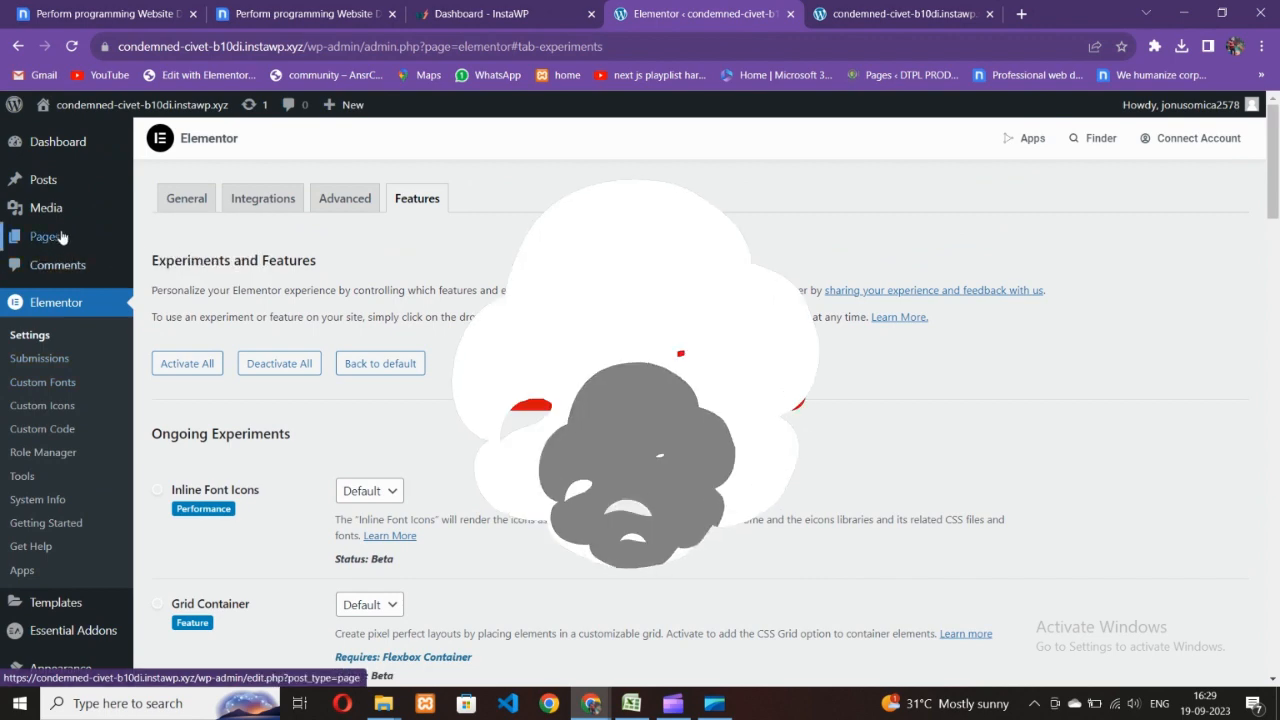
- Create a new page titled 'Home' in the block editor
left_click(160, 262)
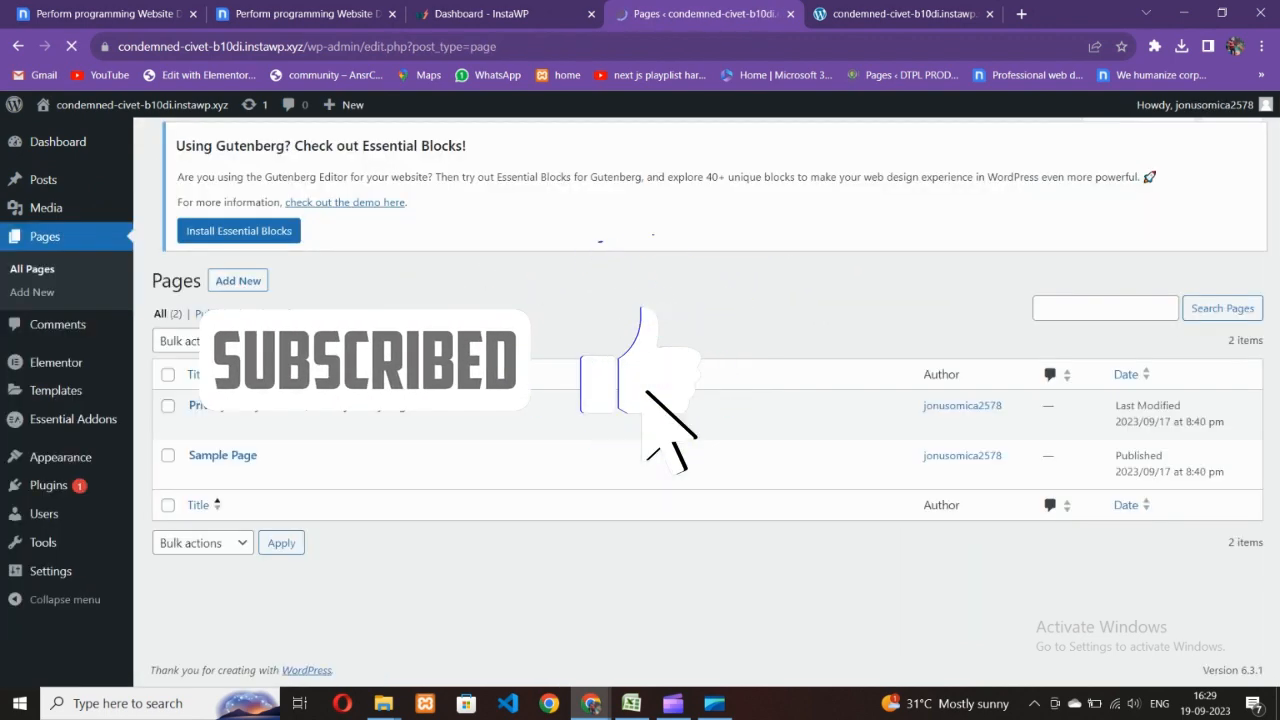
left_click(238, 147)
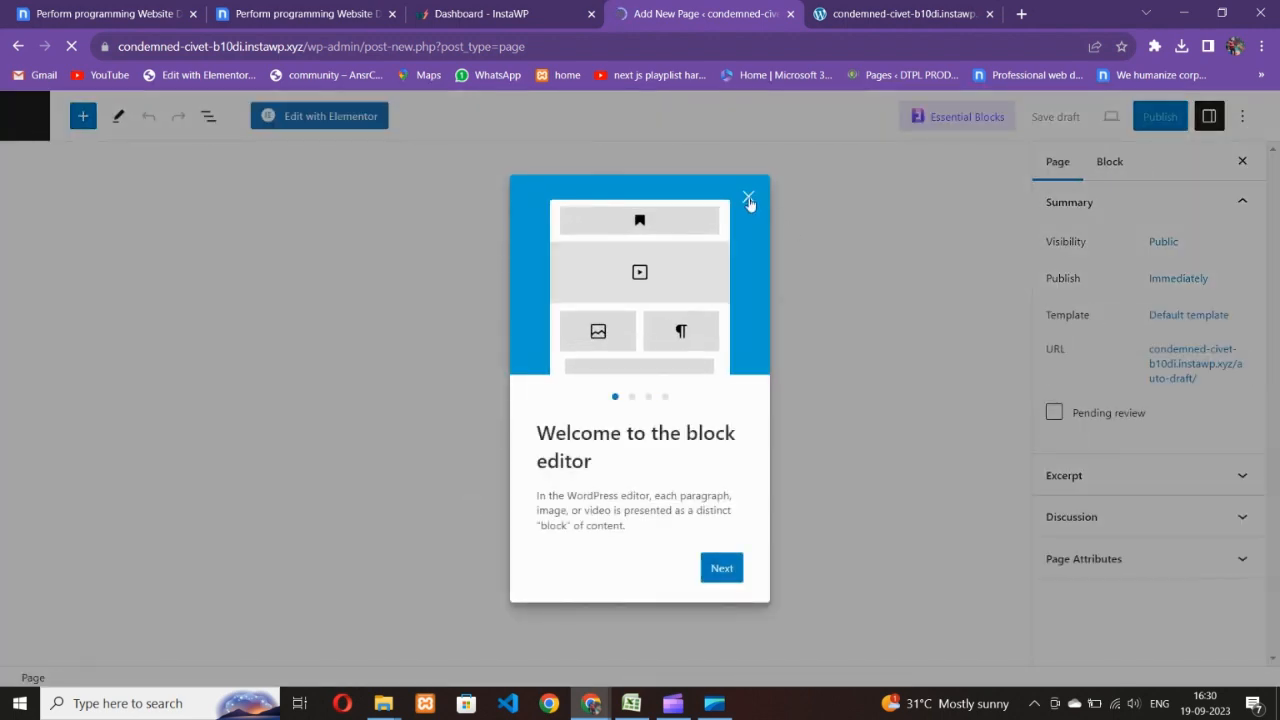
left_click(748, 197)
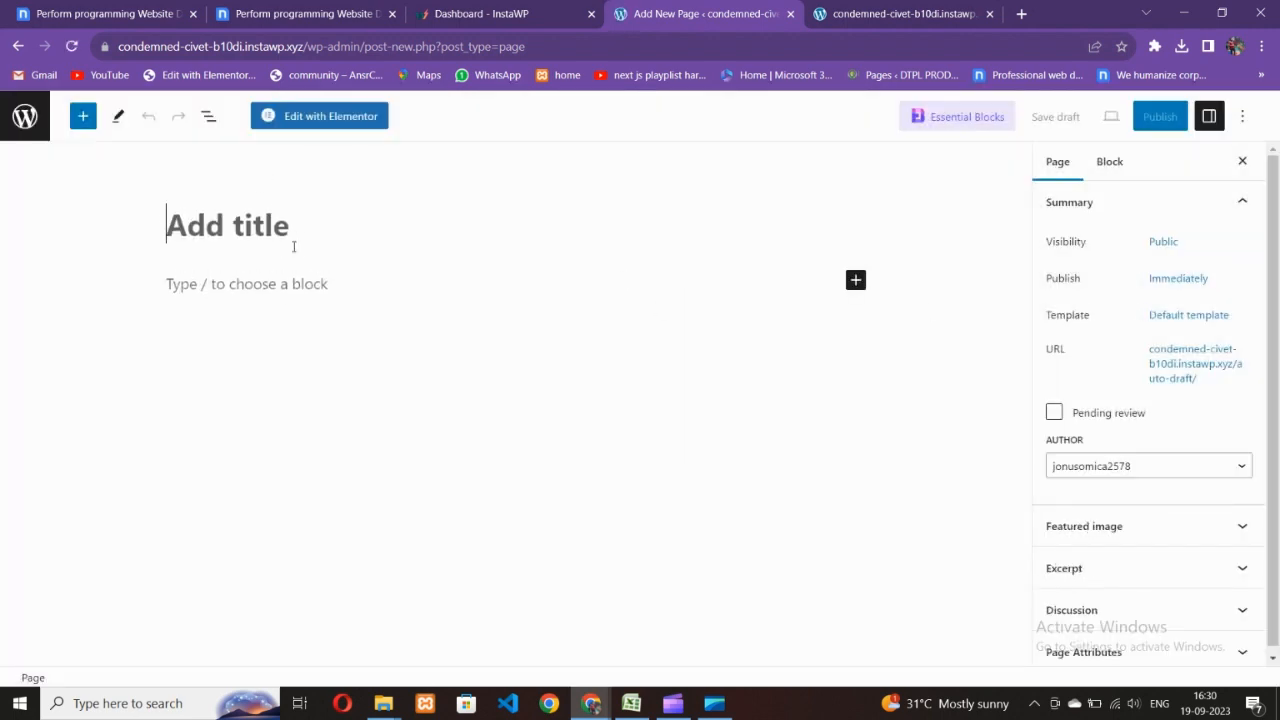
type("Home")
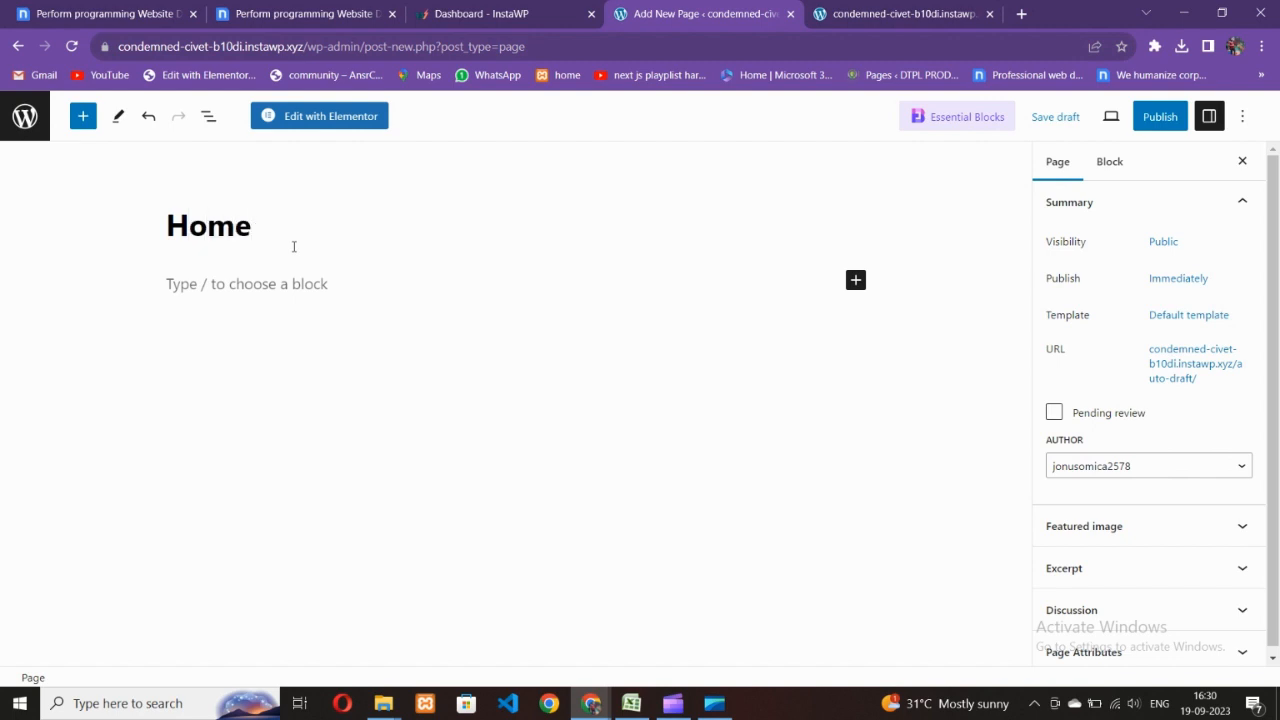
- Give Home the Elementor Full Width template, publish it, and return to Pages
left_click(1168, 315)
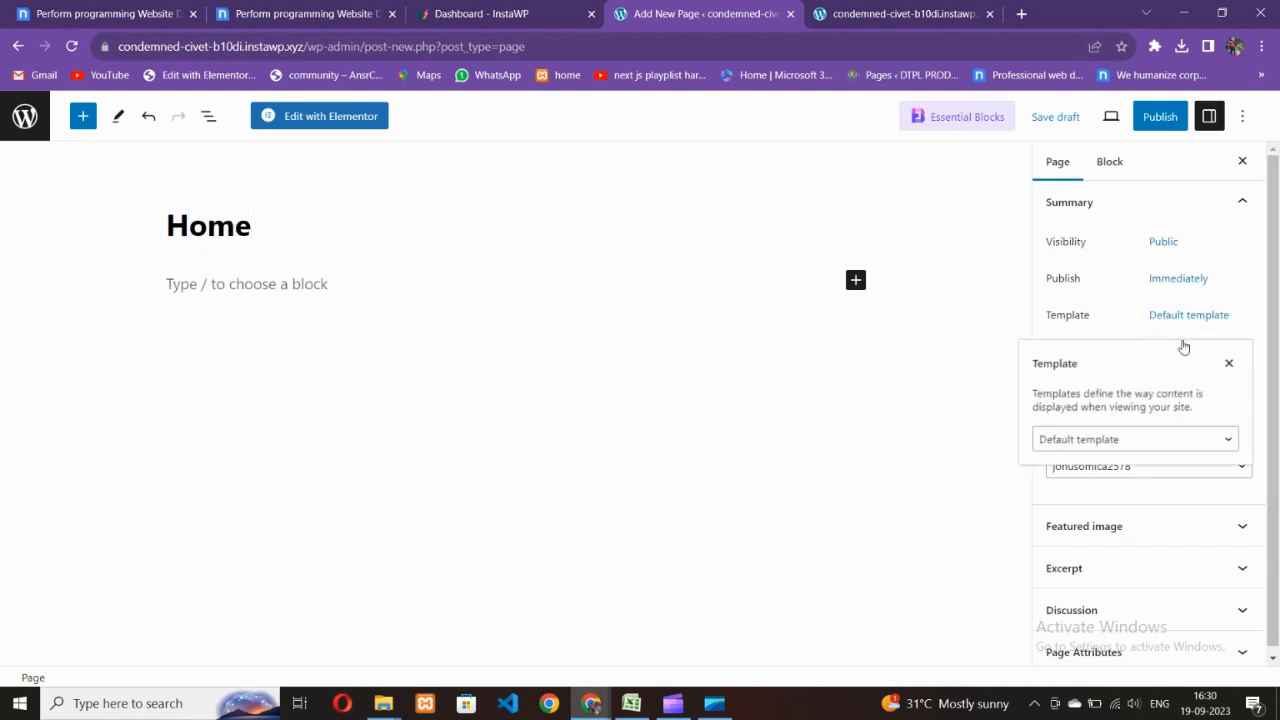
left_click(1117, 441)
left_click(1098, 488)
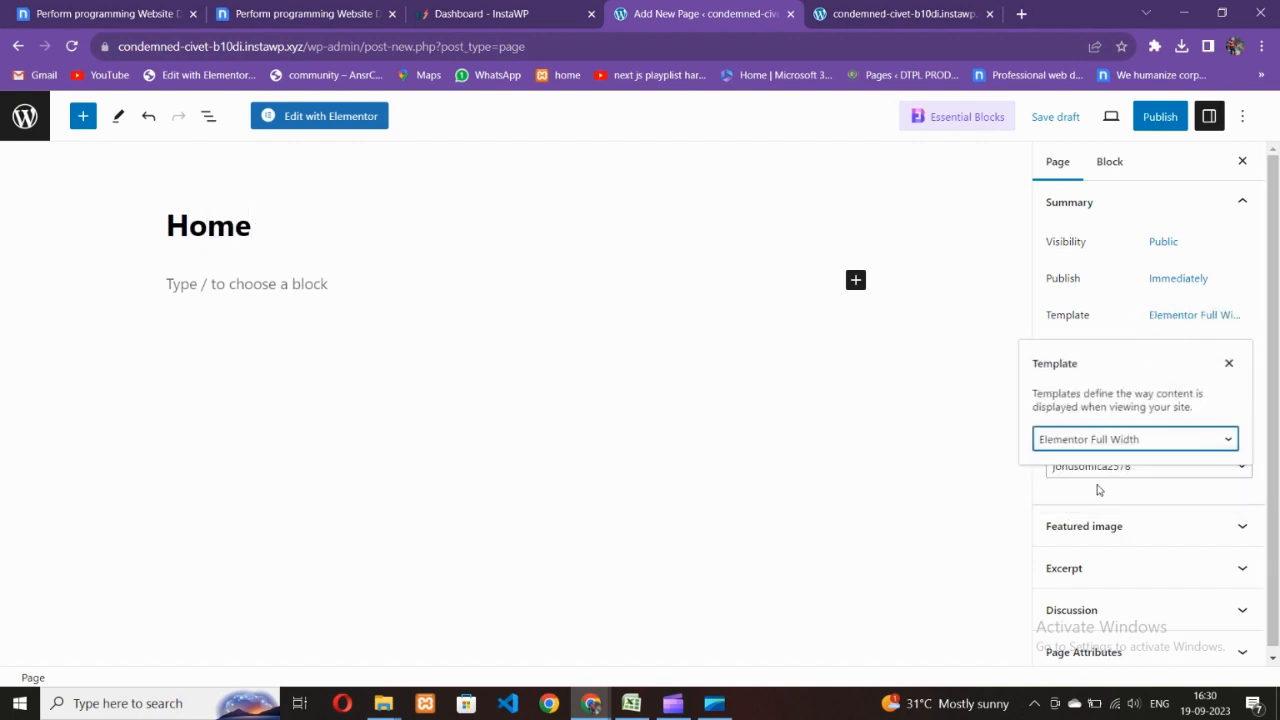
left_click(962, 453)
left_click(1158, 120)
left_click(1140, 125)
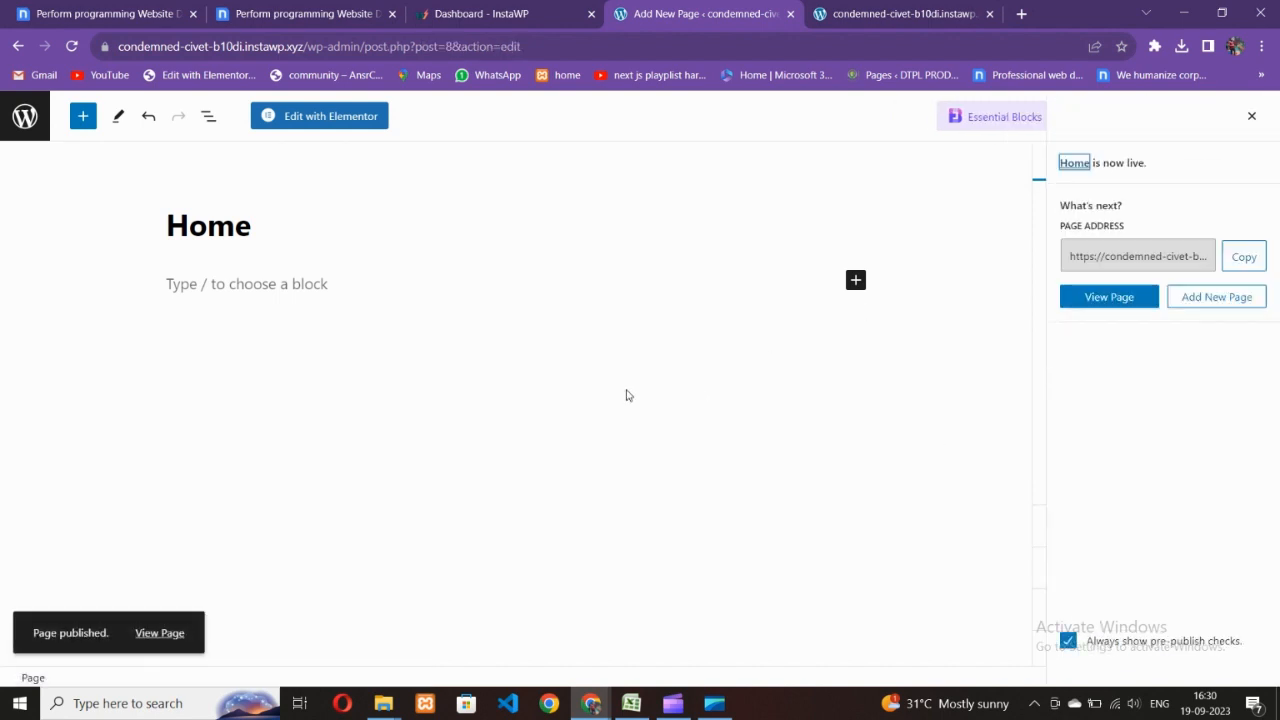
left_click(25, 117)
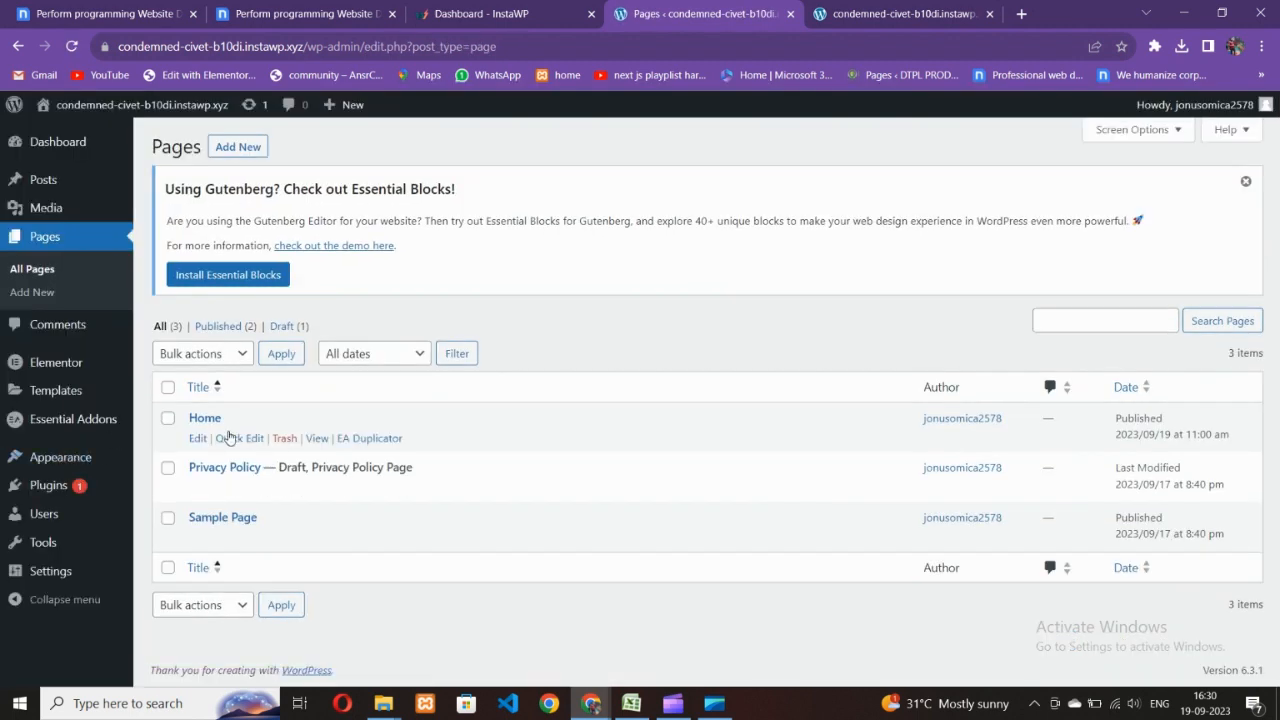
- Open the live site in a new browser tab
mouse_move(55, 106)
right_click(58, 137)
left_click(100, 148)
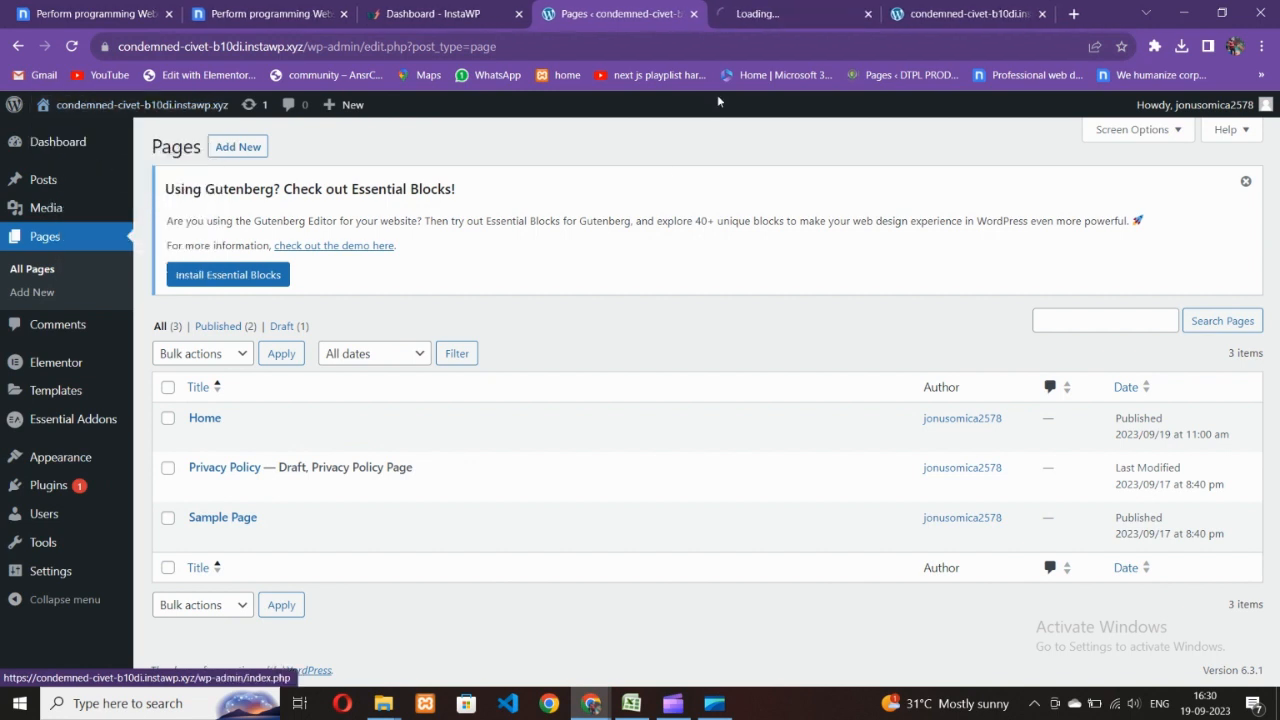
- In Reading settings, make the static page Home the homepage and save
mouse_move(51, 569)
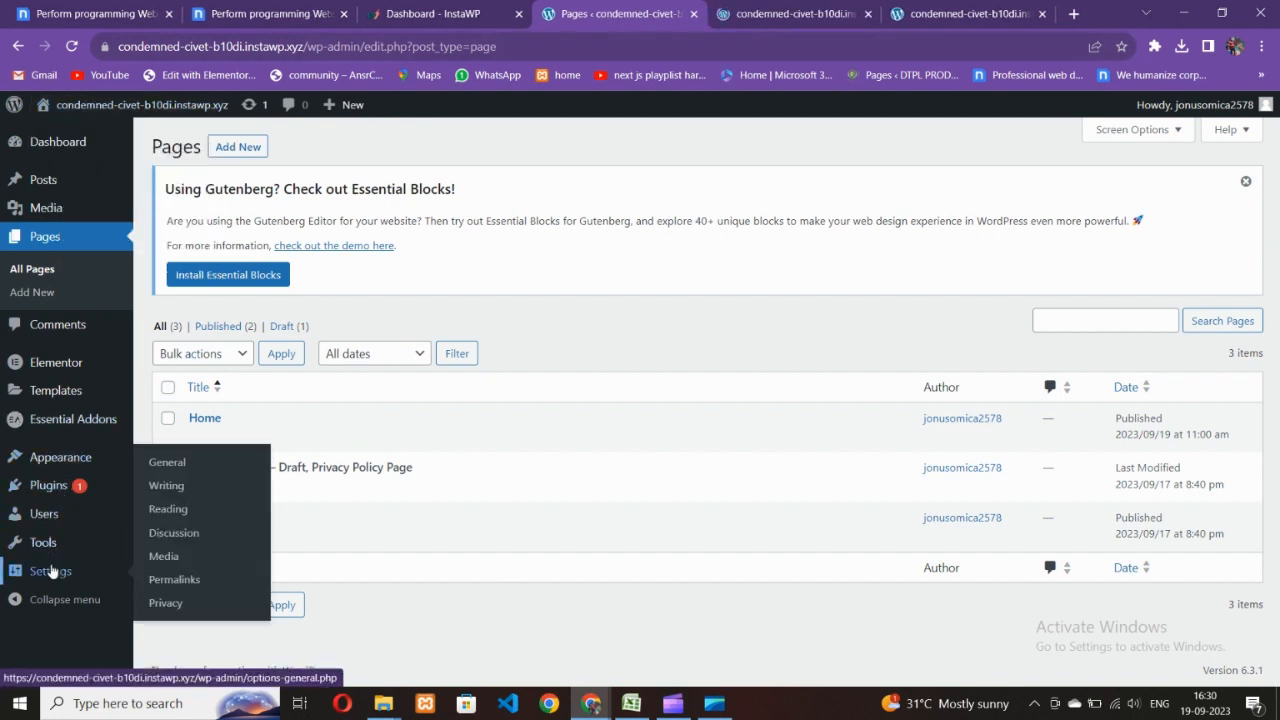
left_click(175, 466)
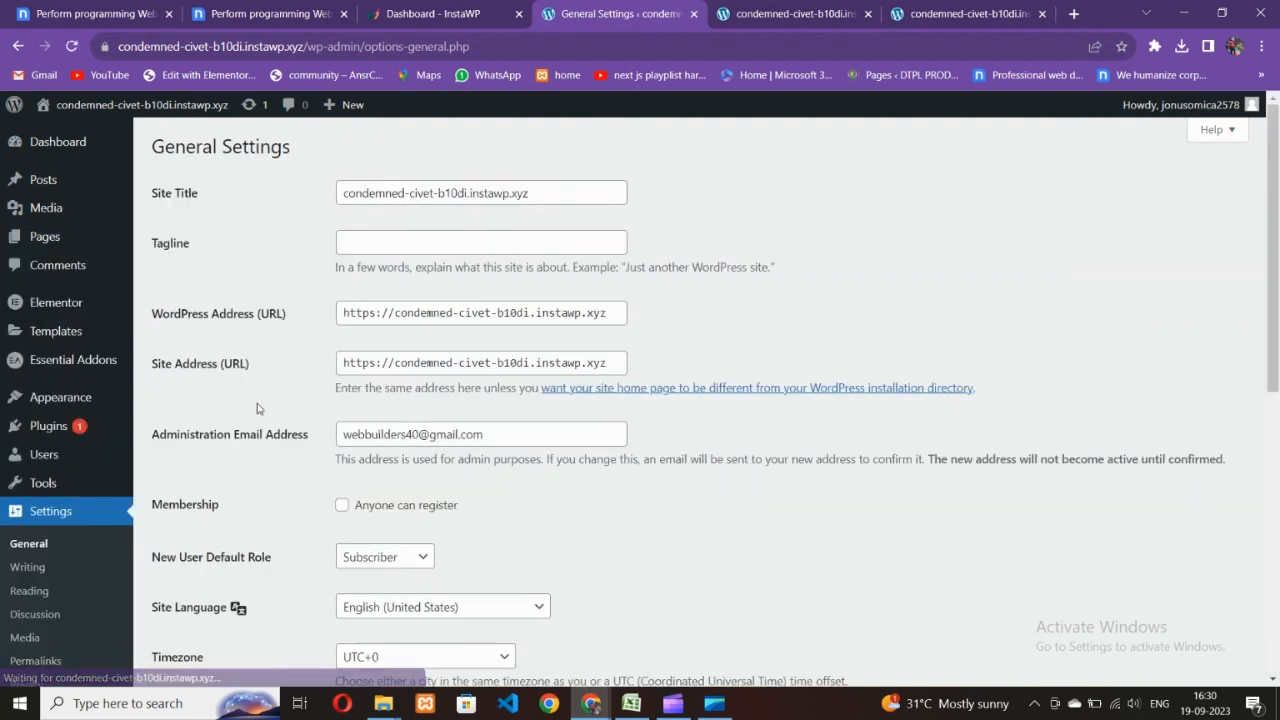
left_click(29, 591)
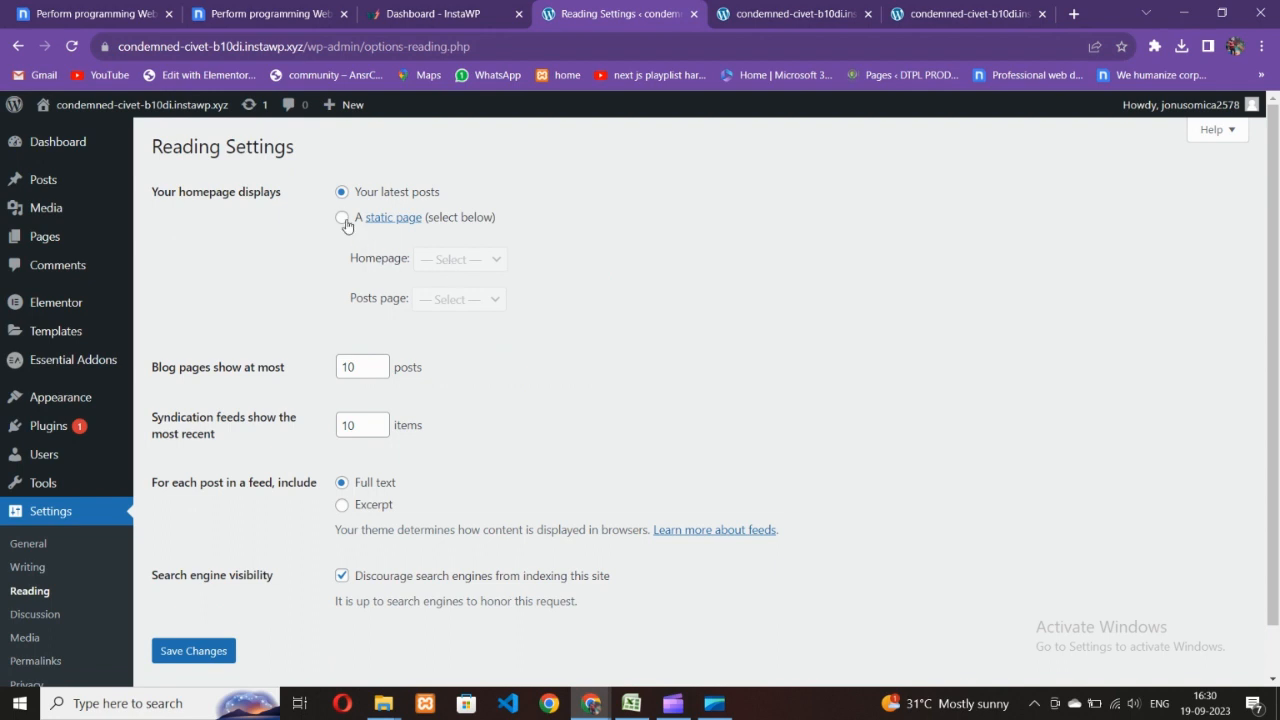
left_click(343, 218)
left_click(437, 265)
left_click(440, 296)
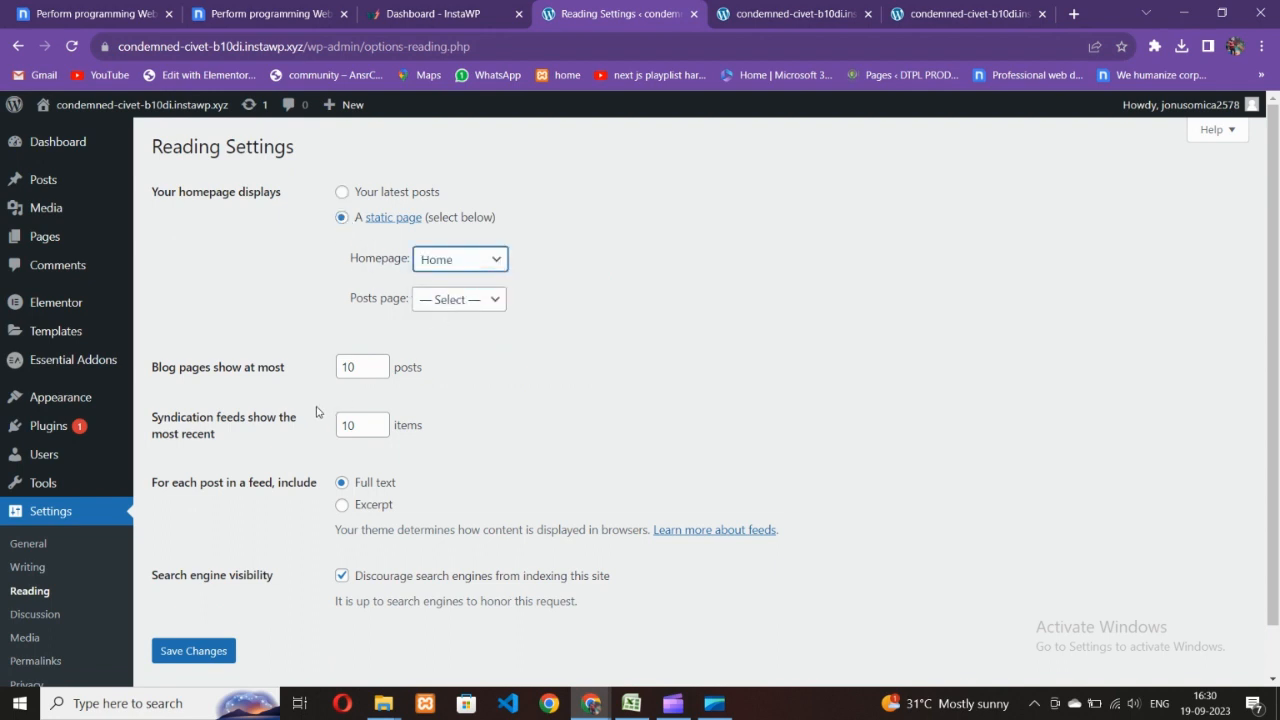
scroll(316, 411, "down", 1)
left_click(219, 598)
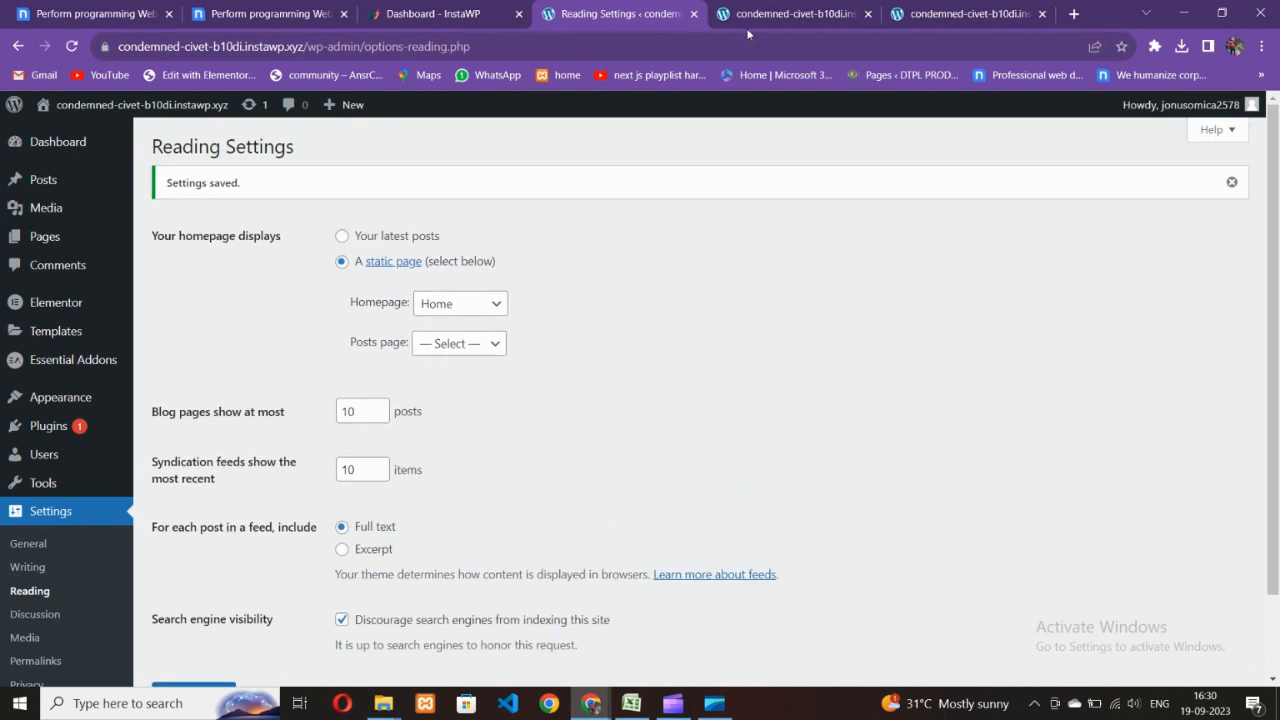
- Check the live site, close its tab, and reopen it in a new tab
left_click(795, 14)
left_click(867, 14)
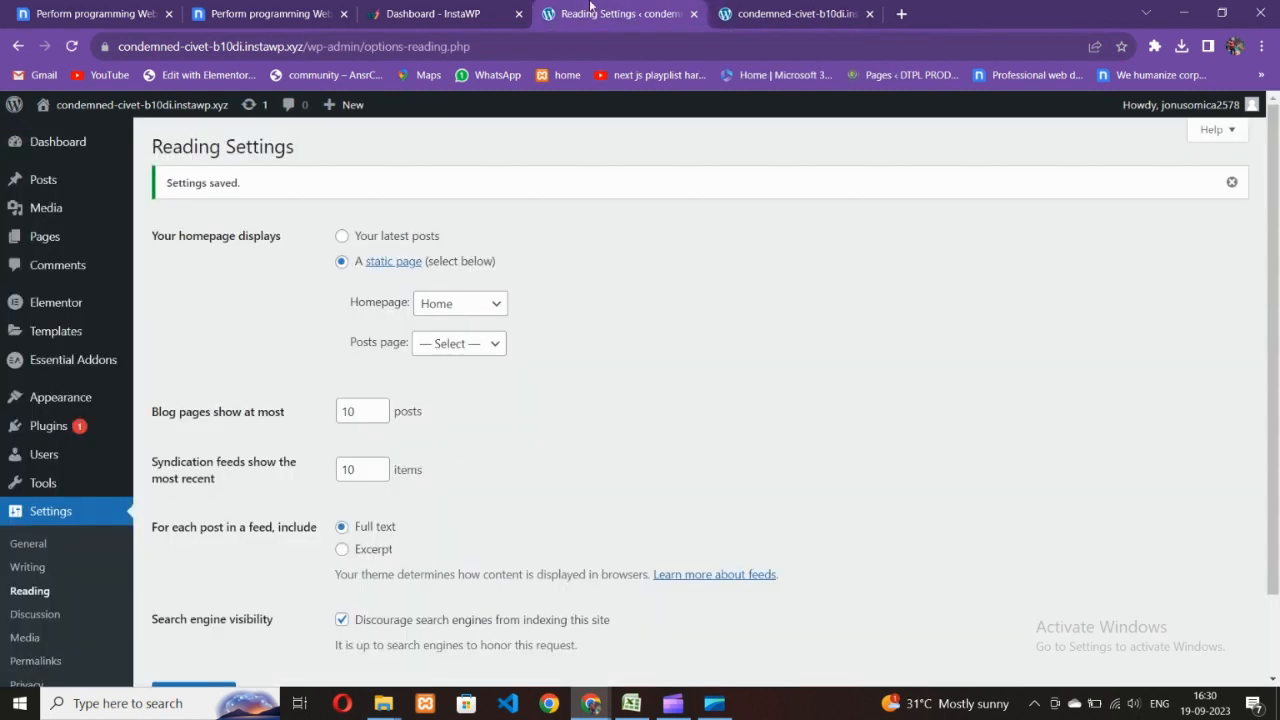
mouse_move(70, 106)
left_click(59, 134)
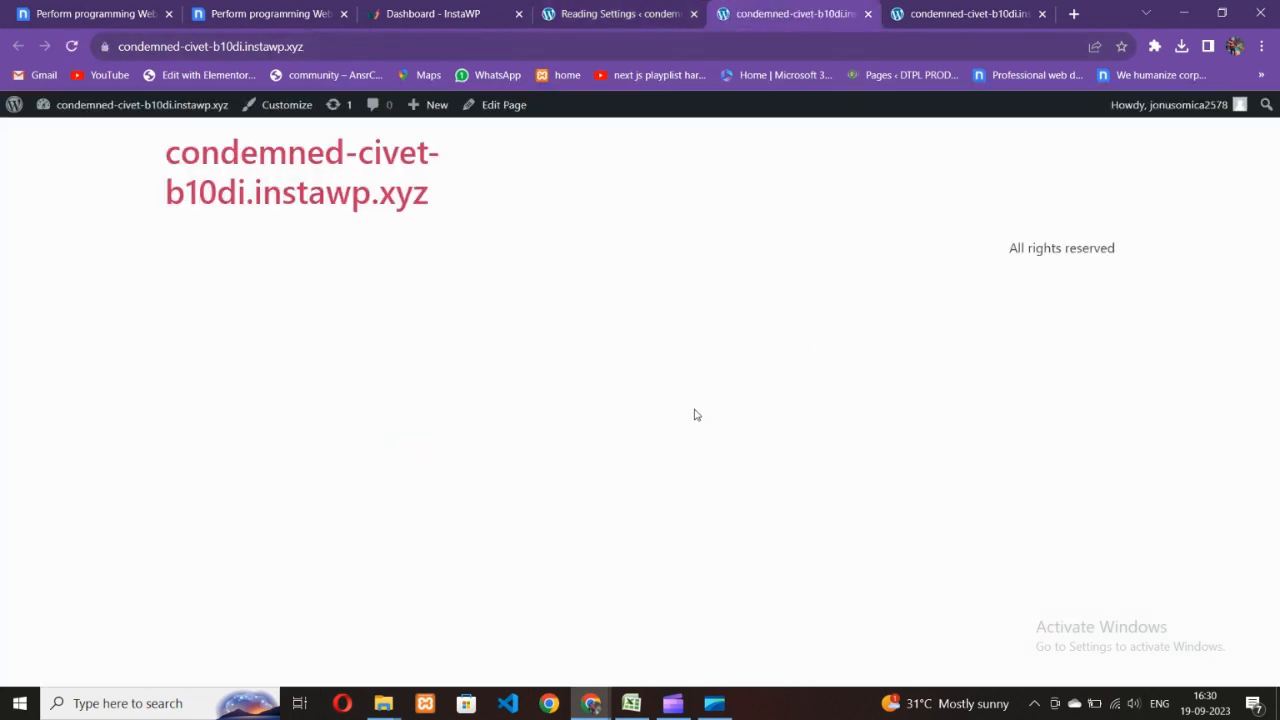
- Look over the reading settings, Nicepage preview and live site, then return to the pages list
left_click(629, 10)
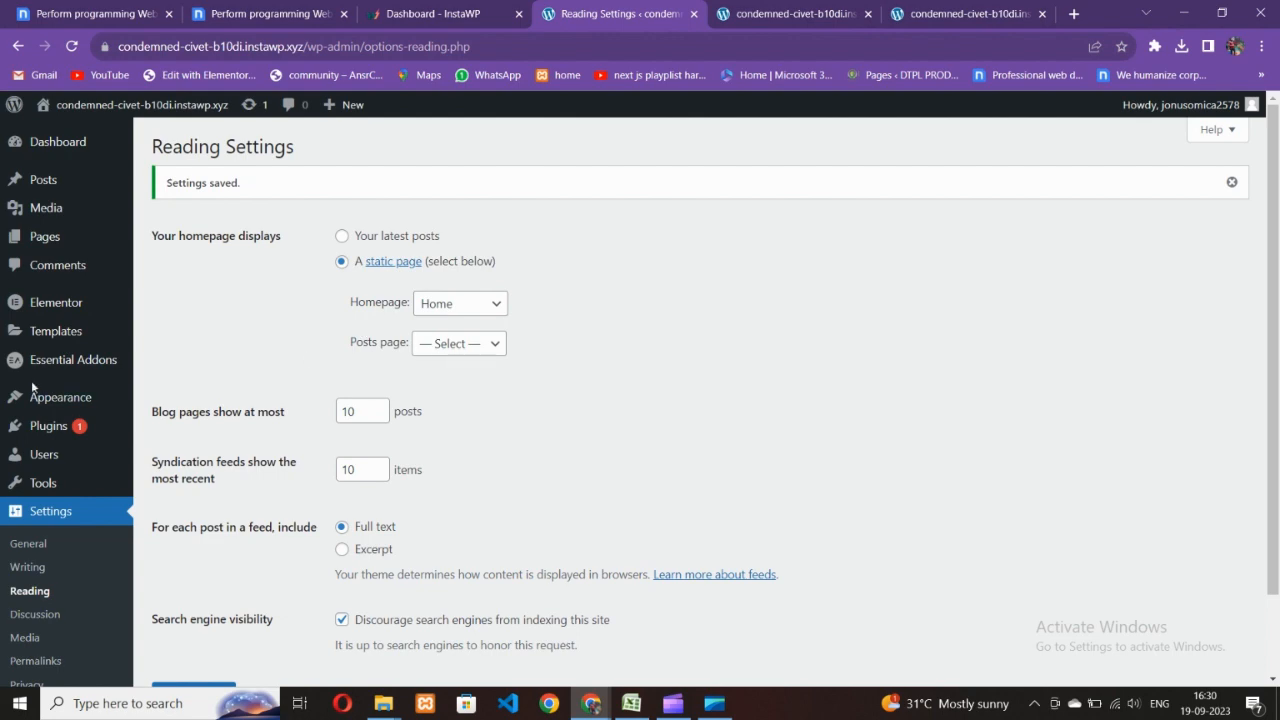
mouse_move(44, 237)
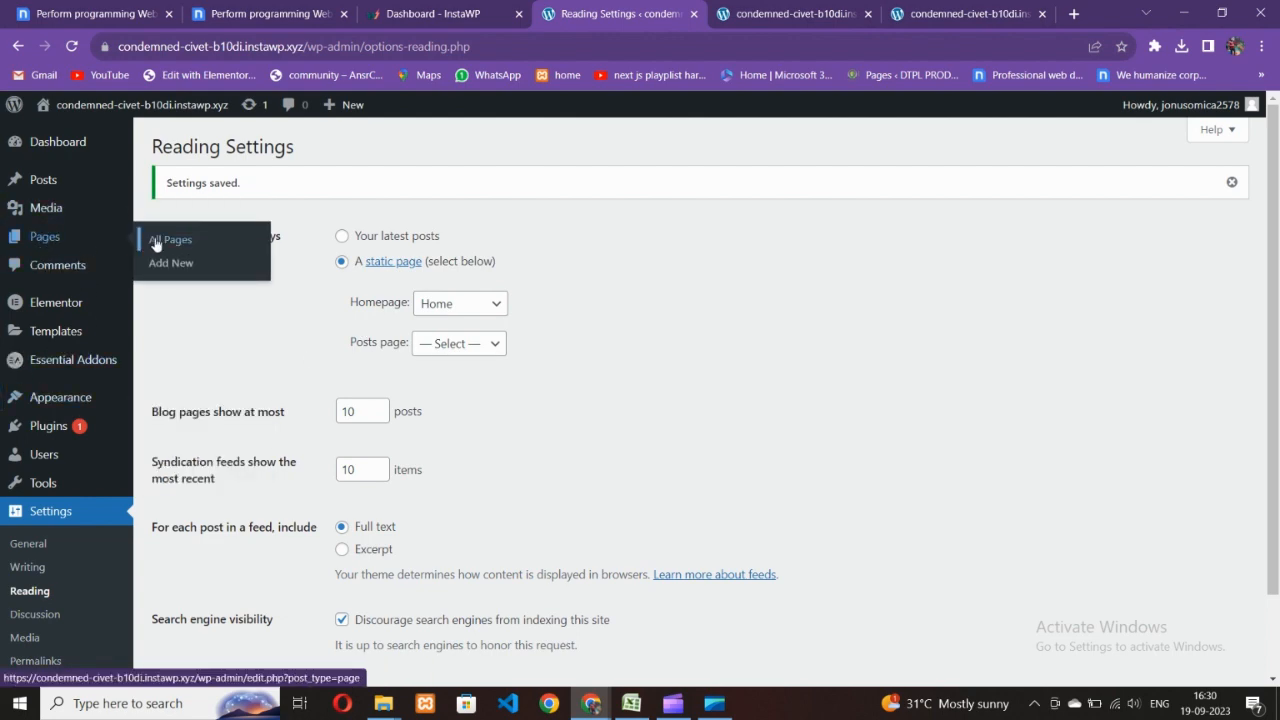
left_click(256, 12)
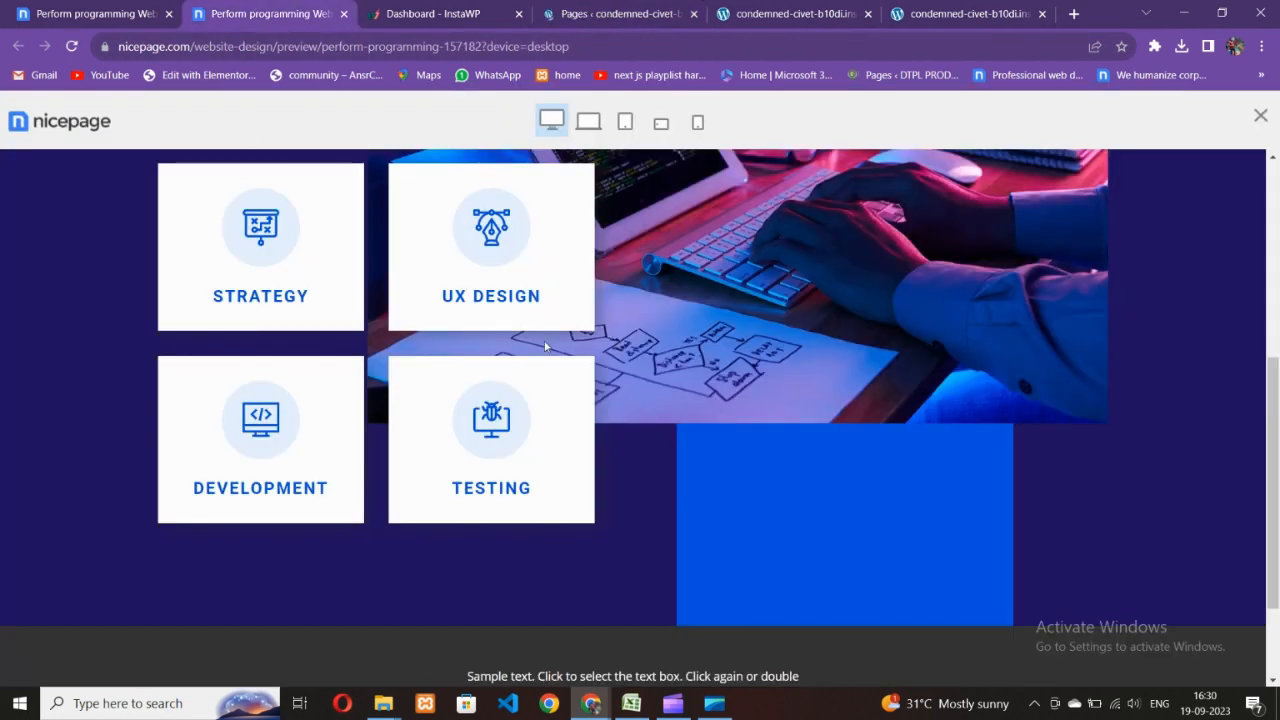
scroll(551, 414, "up", 3)
scroll(551, 414, "down", 3)
scroll(551, 414, "up", 2)
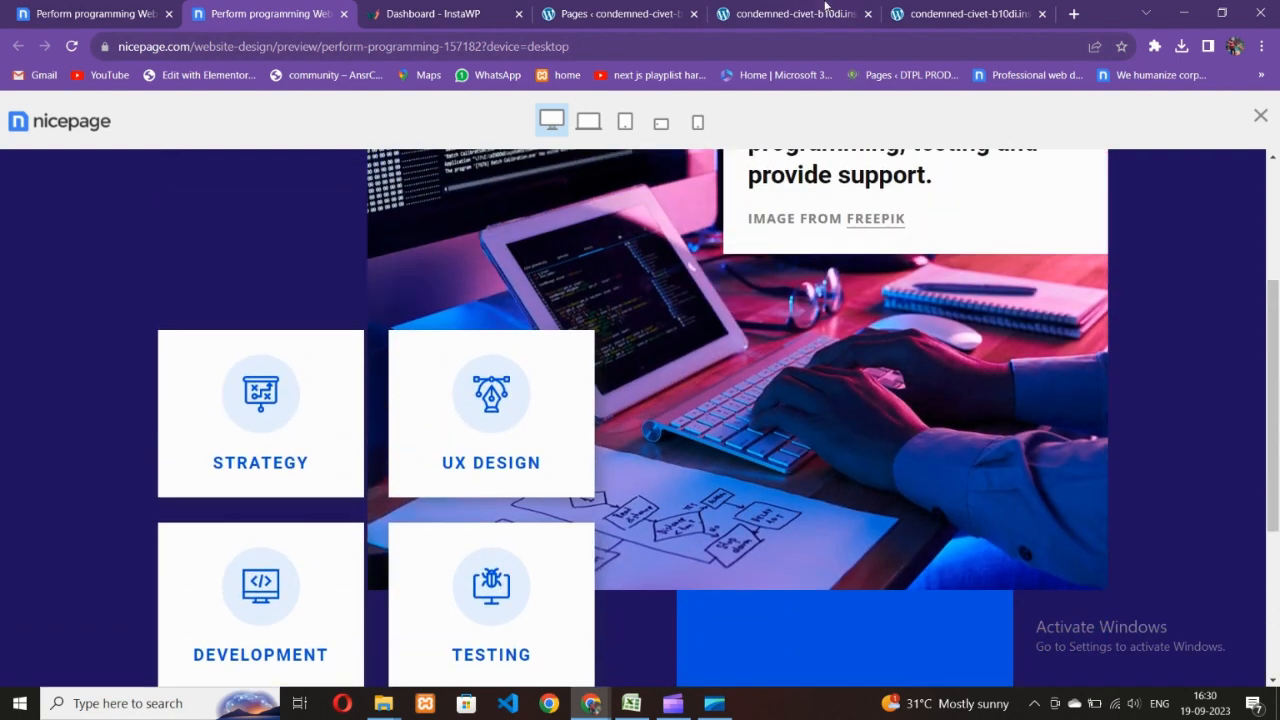
left_click(826, 12)
left_click(673, 12)
- Open Home's editor in a new tab and launch Edit with Elementor, closing the extra live-site tab
mouse_move(241, 446)
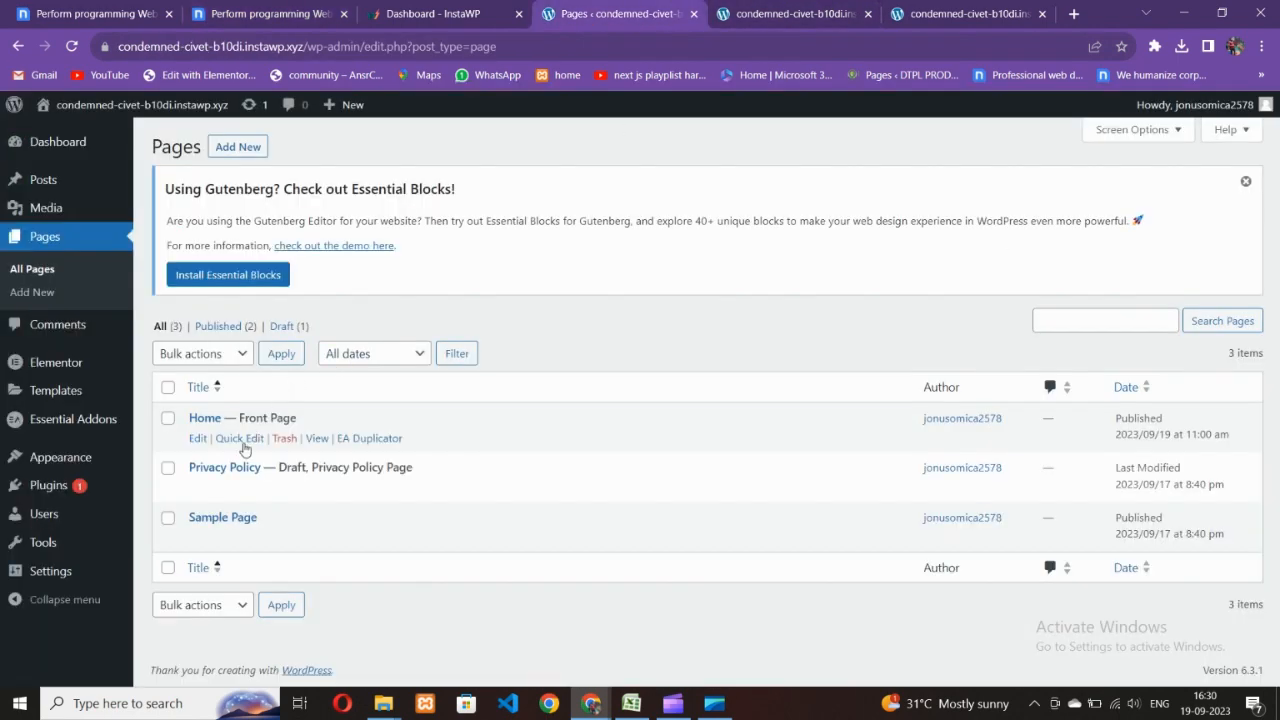
right_click(197, 443)
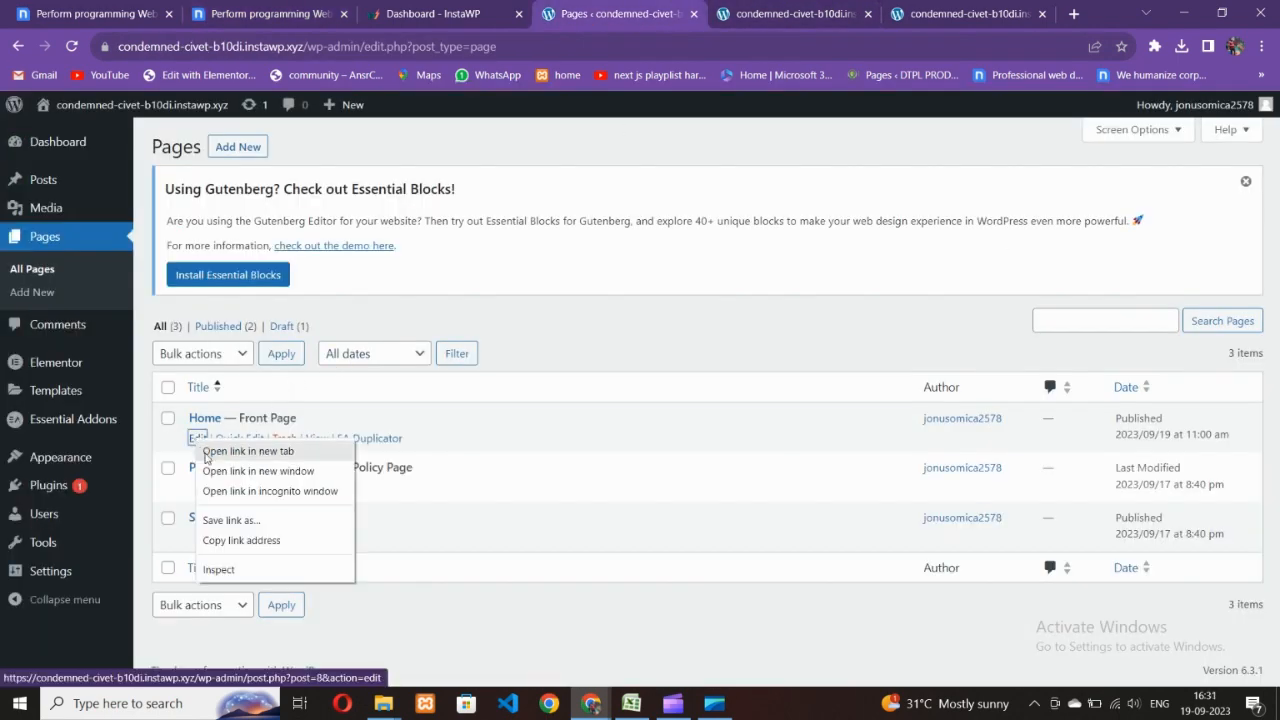
left_click(202, 452)
left_click(820, 13)
left_click(725, 10)
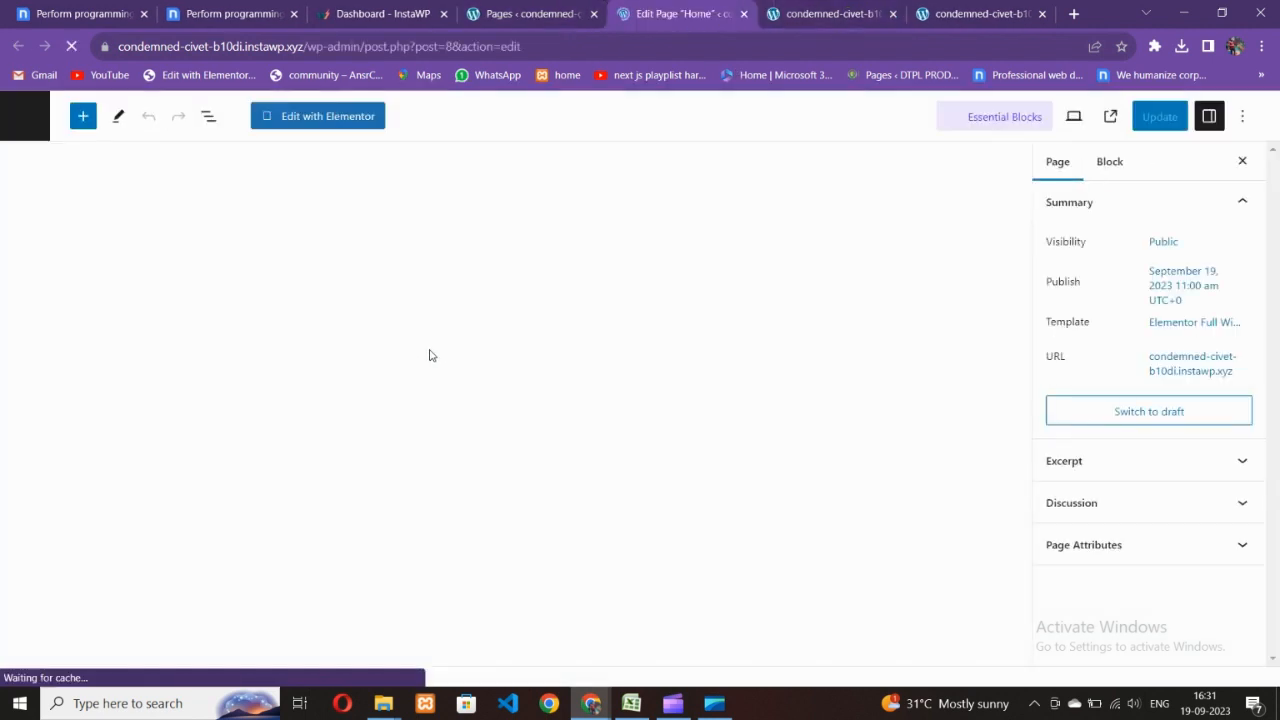
left_click(308, 118)
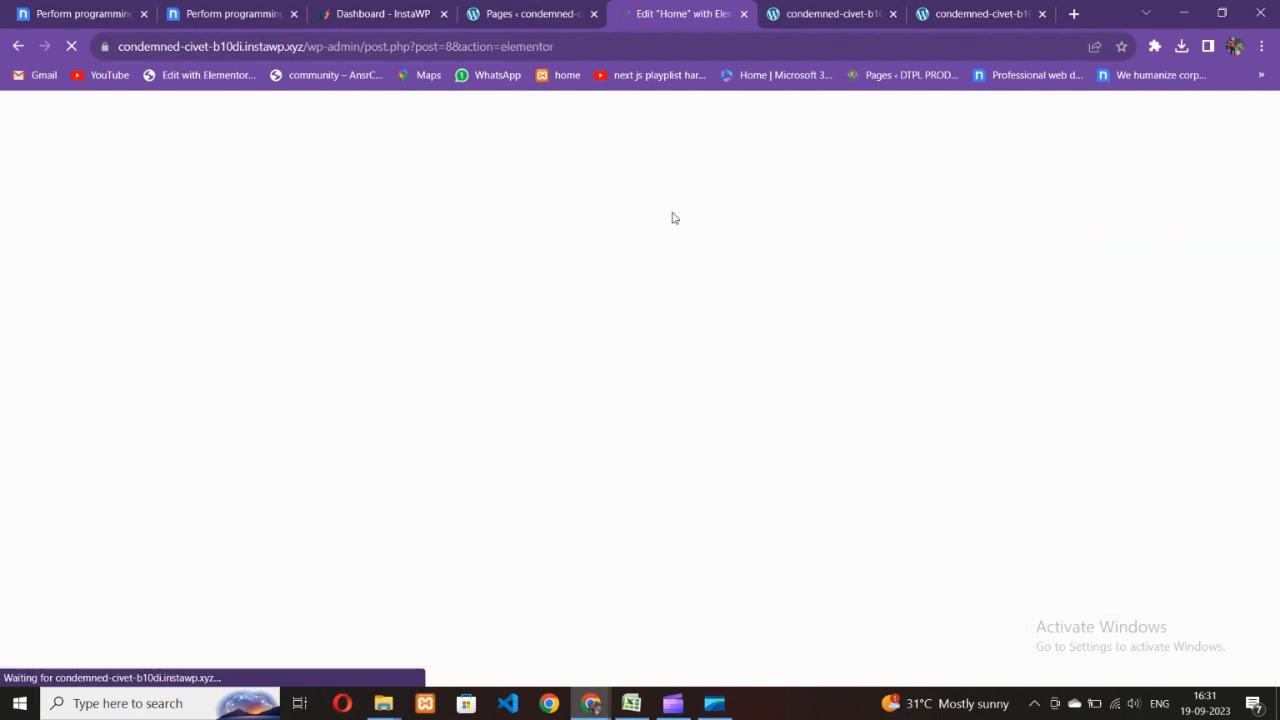
left_click(1030, 14)
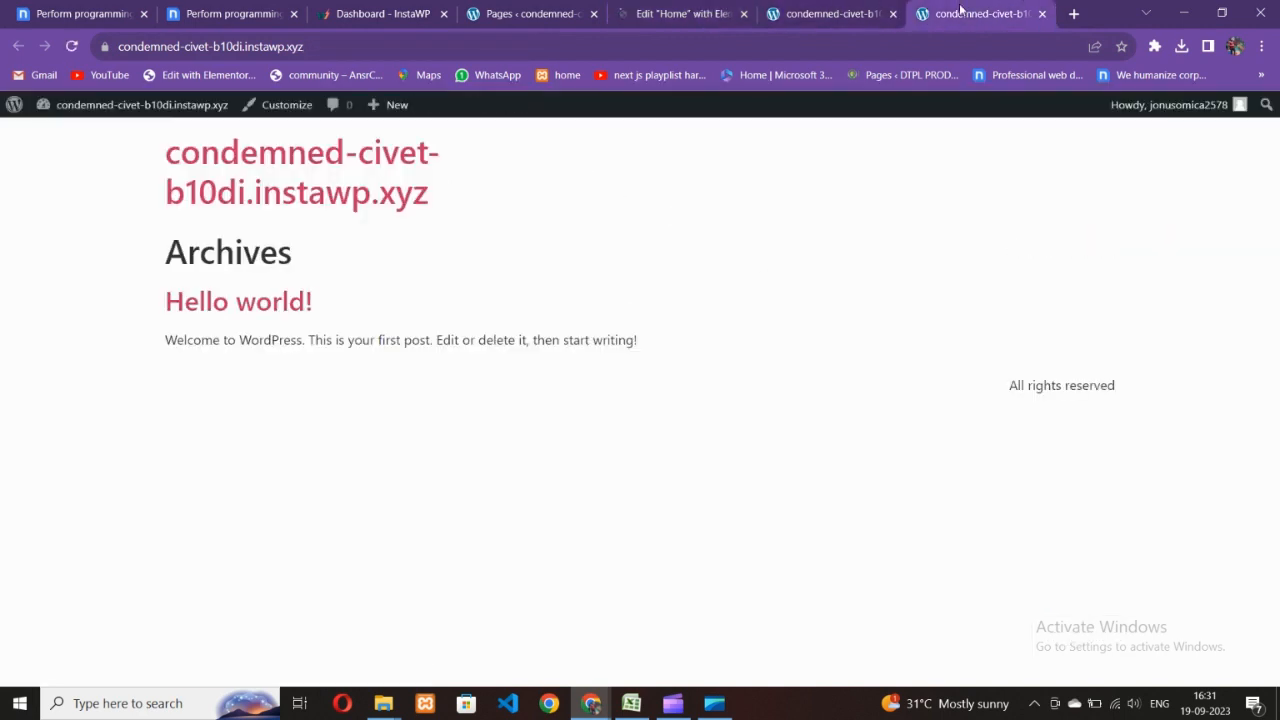
left_click(1041, 14)
left_click(775, 10)
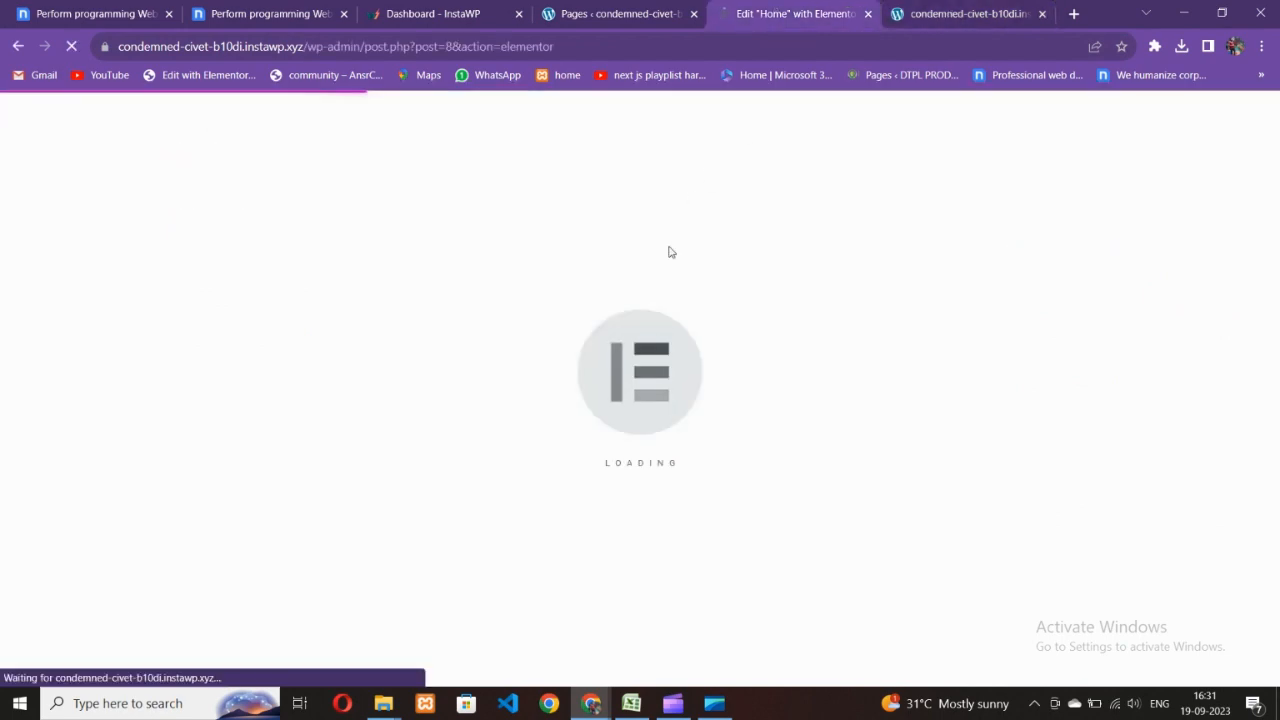
- Scroll through the Nicepage hero photo and four service cards, then return to the Elementor tab
left_click(306, 12)
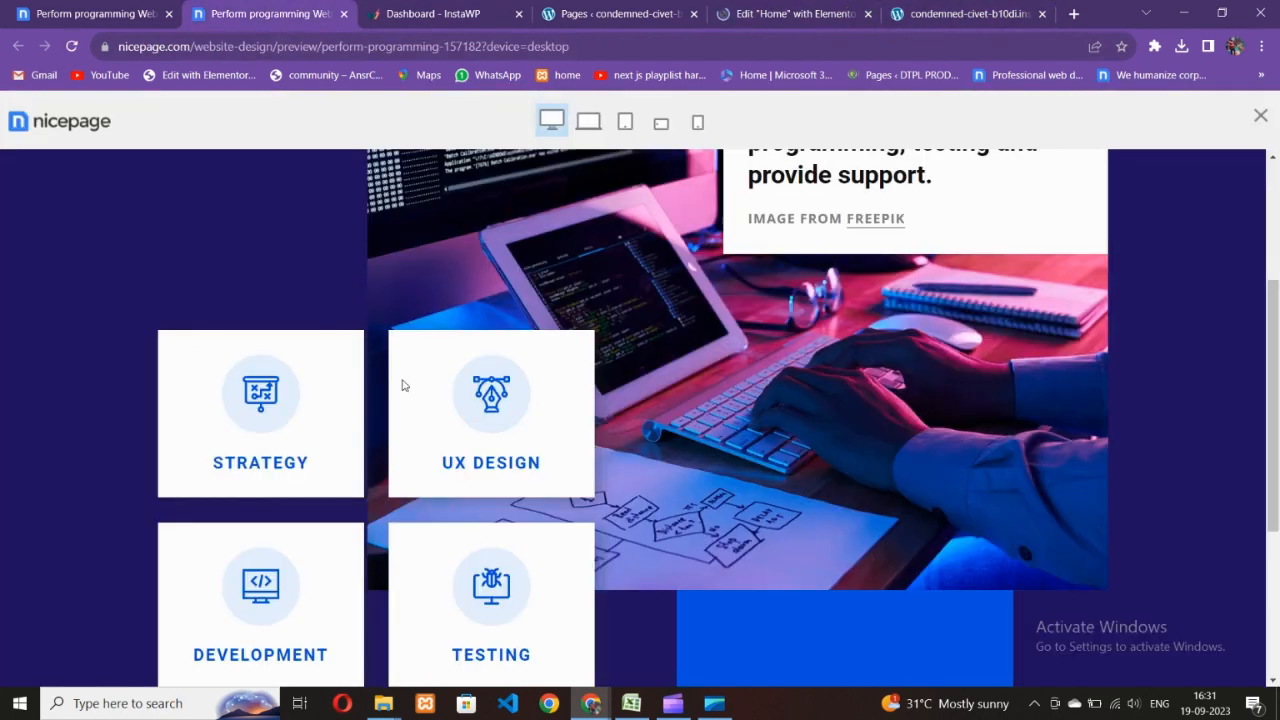
scroll(403, 385, "up", 3)
scroll(551, 457, "down", 2)
scroll(574, 451, "down", 3)
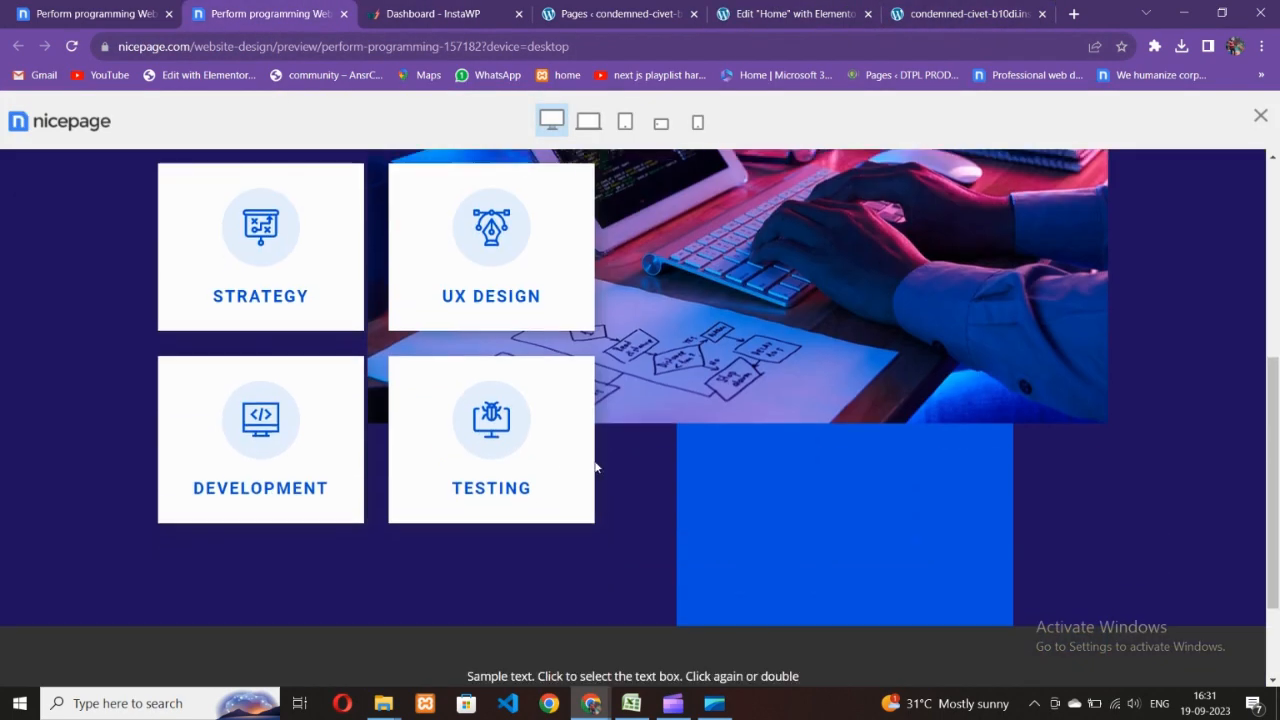
scroll(608, 425, "up", 2)
scroll(760, 447, "up", 3)
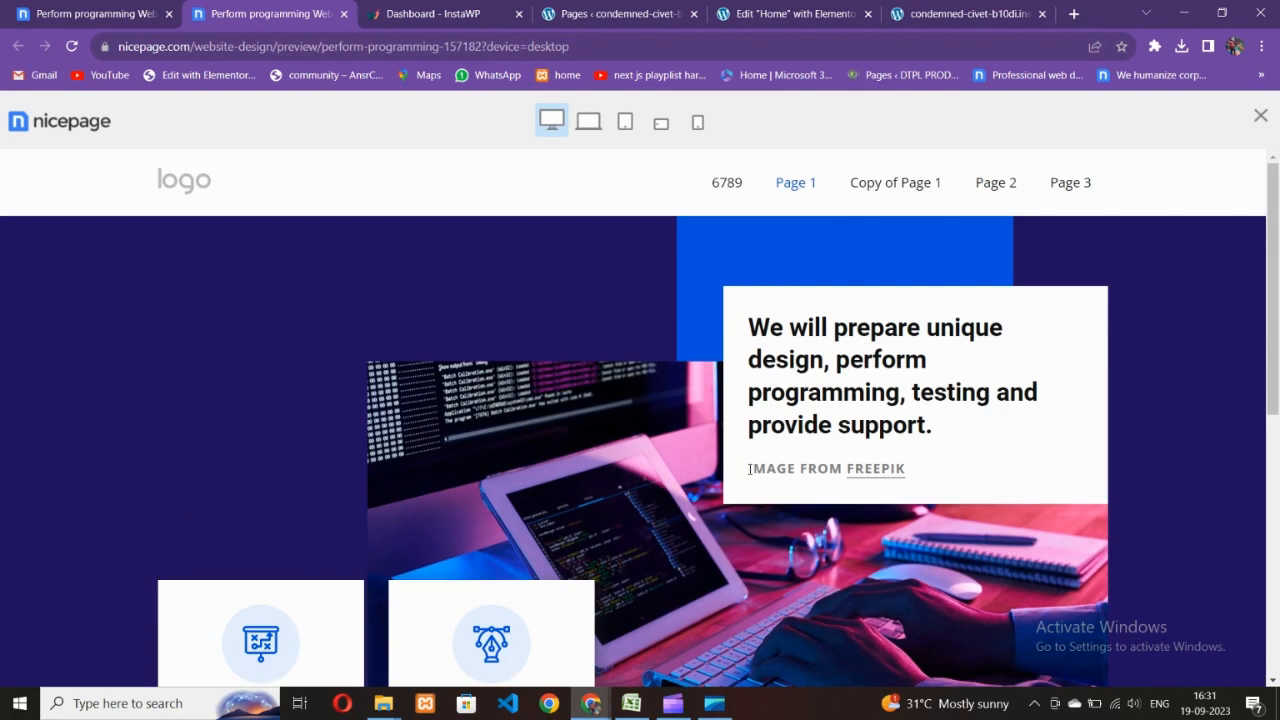
scroll(777, 473, "down", 5)
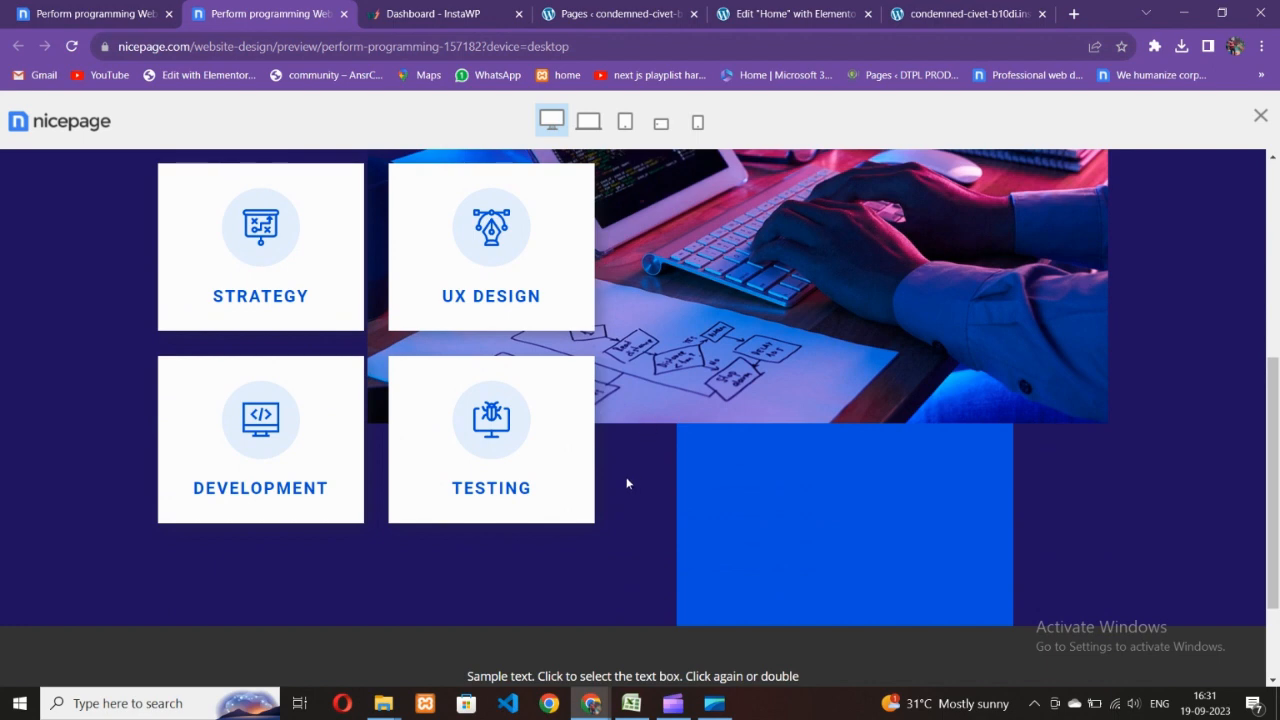
scroll(623, 479, "up", 2)
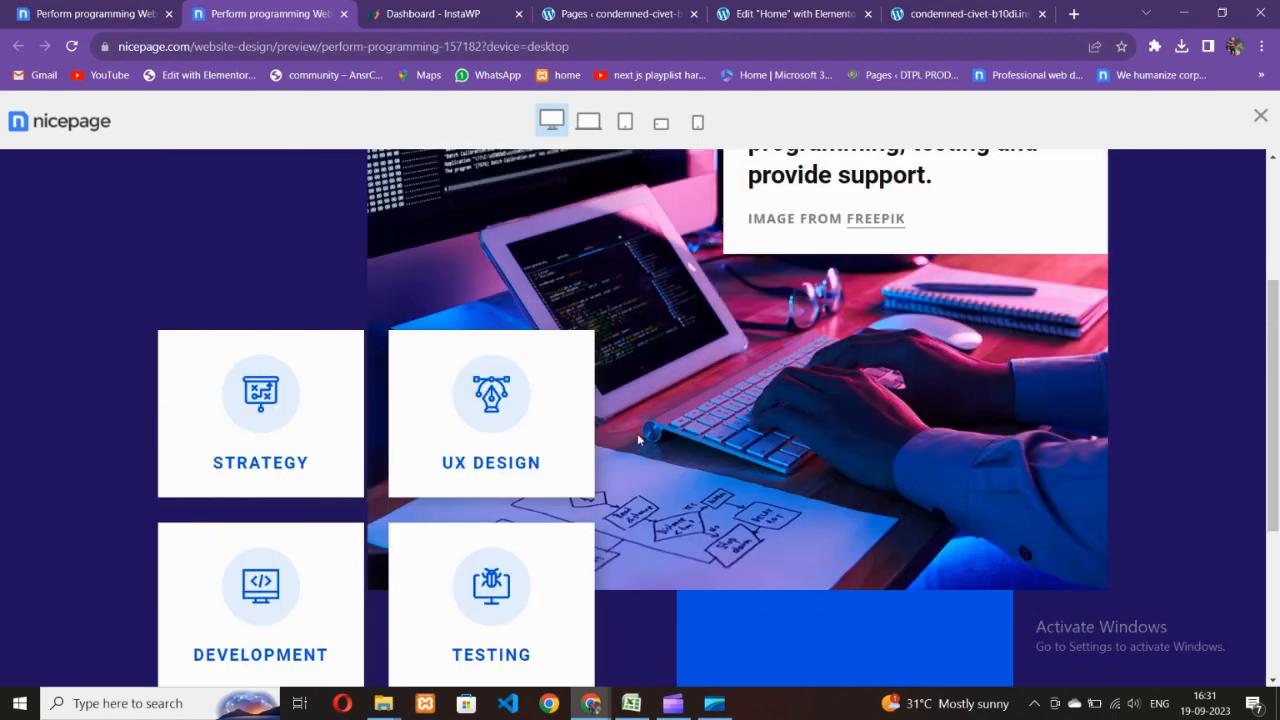
scroll(640, 445, "up", 3)
scroll(651, 419, "down", 3)
scroll(653, 428, "up", 1)
scroll(653, 440, "up", 1)
left_click(779, 12)
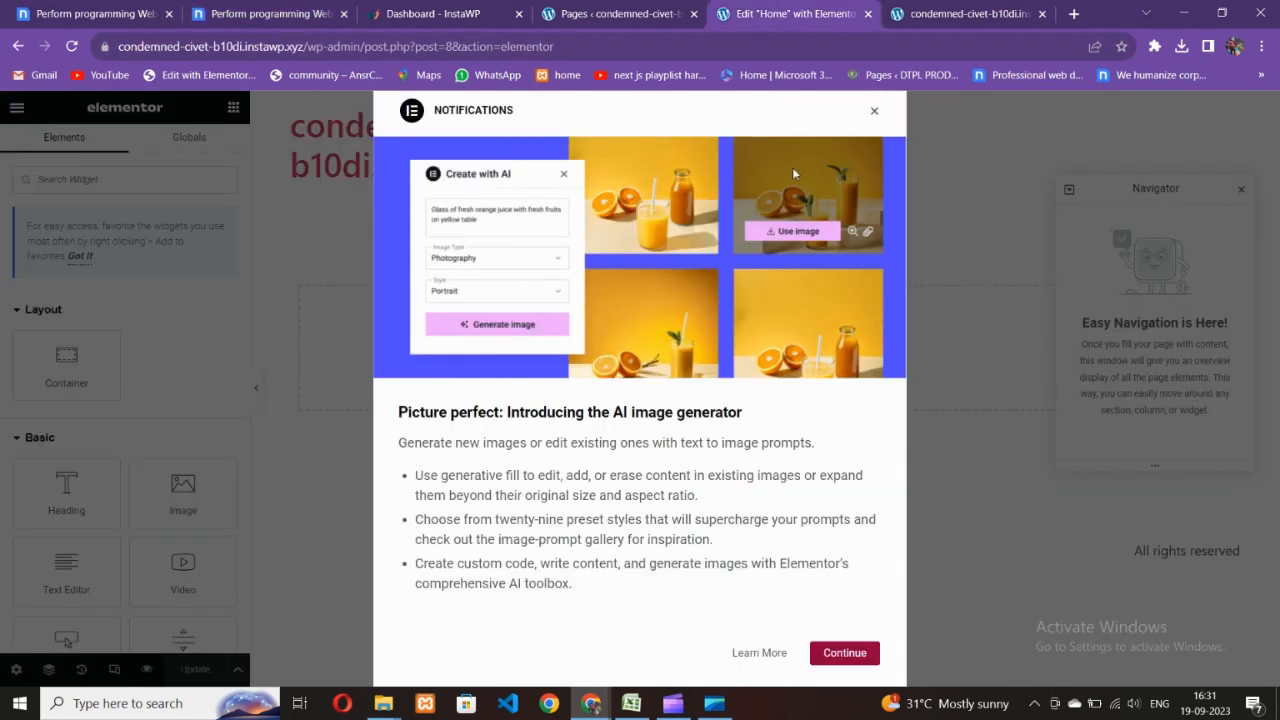
- Dismiss the AI image generator notice and switch the editor interface to the dark theme
left_click(873, 113)
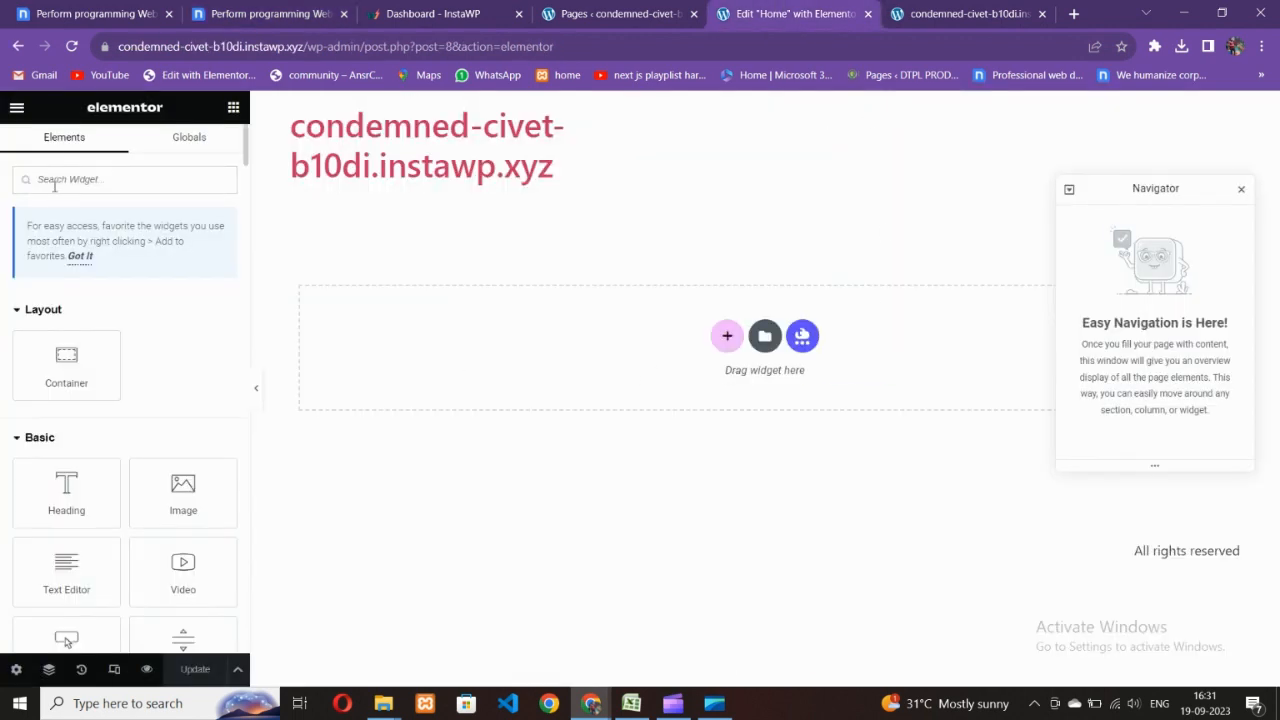
left_click(16, 107)
left_click(101, 252)
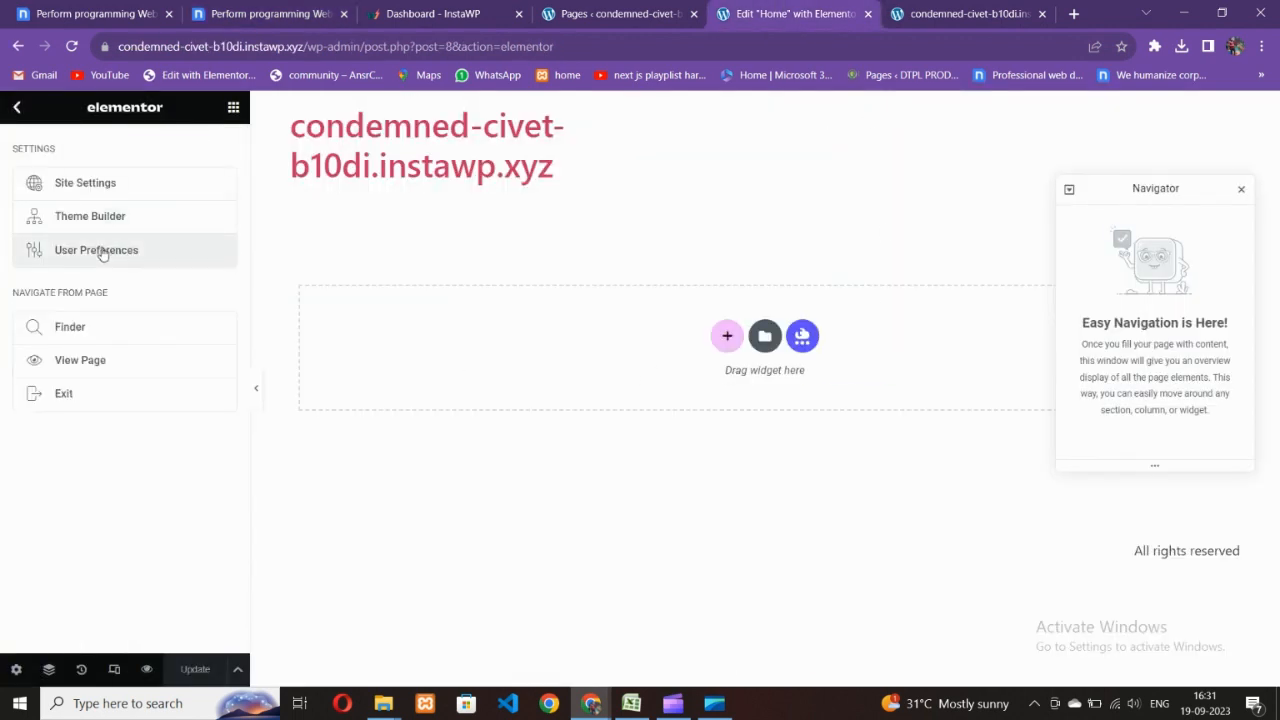
left_click(175, 183)
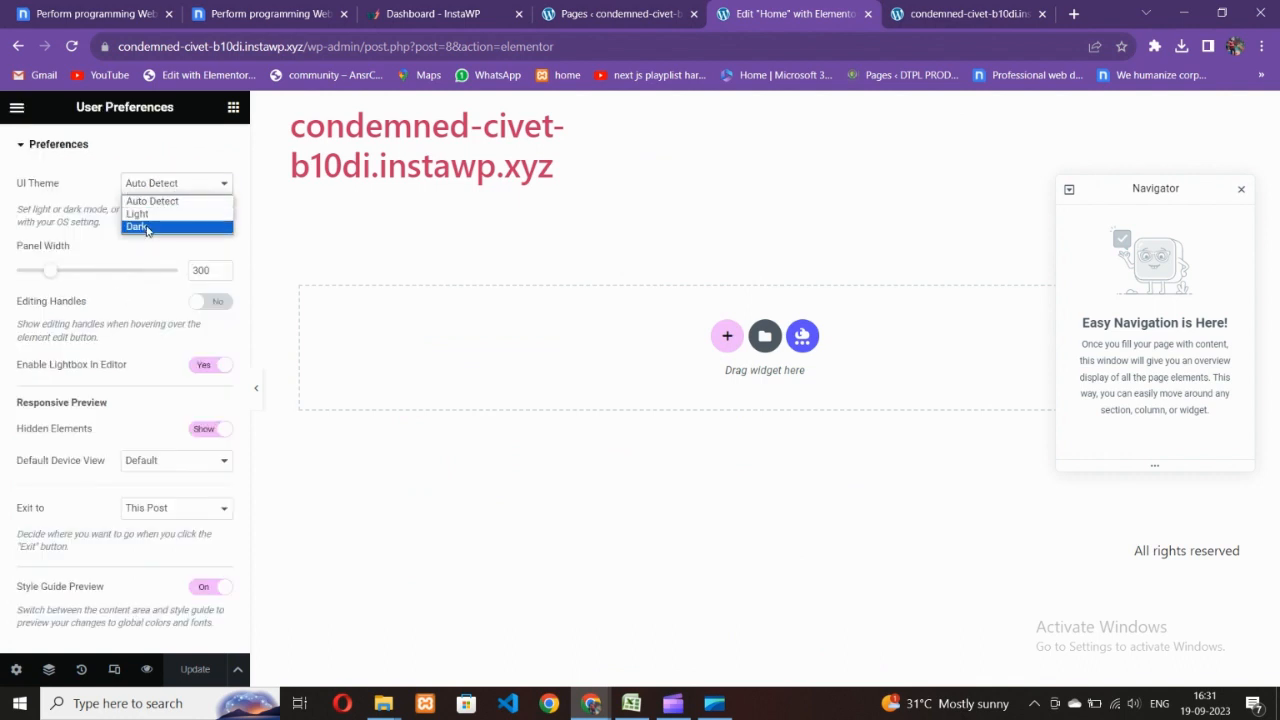
left_click(140, 226)
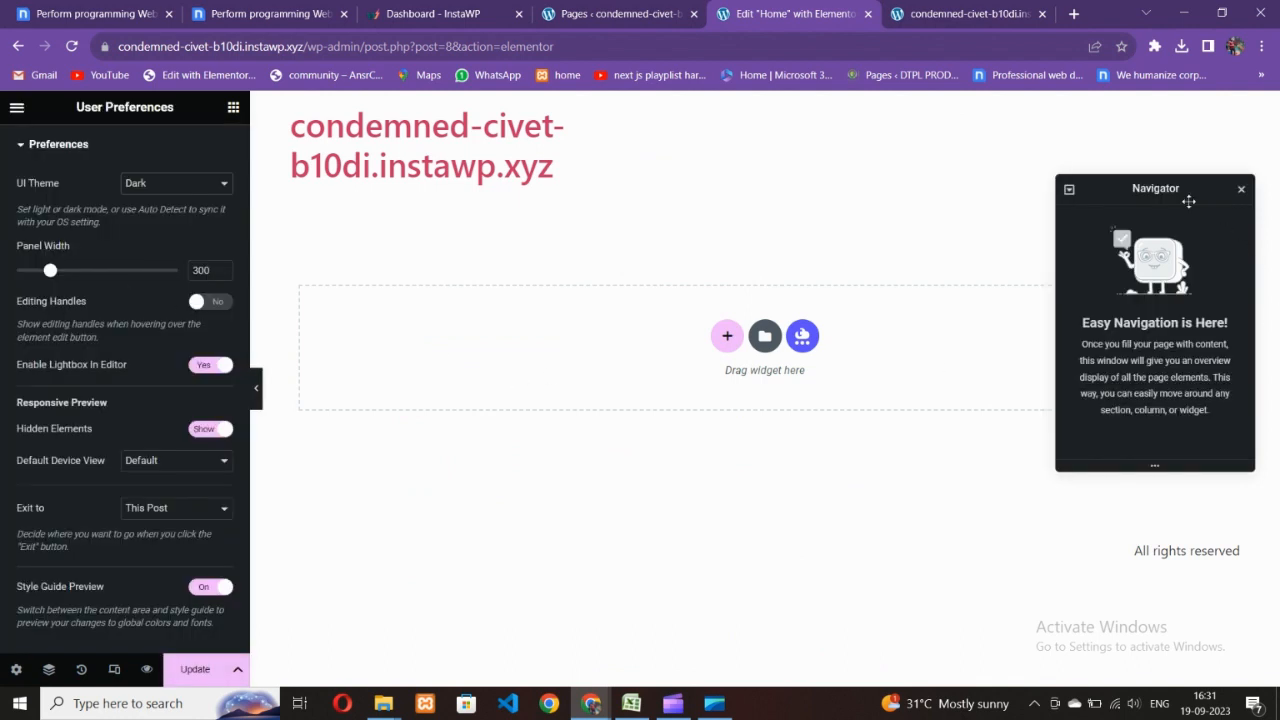
- Move the navigator lower, save, and set Page Layout to Elementor Canvas
left_click_drag(1188, 201, 1192, 235)
left_click(195, 669)
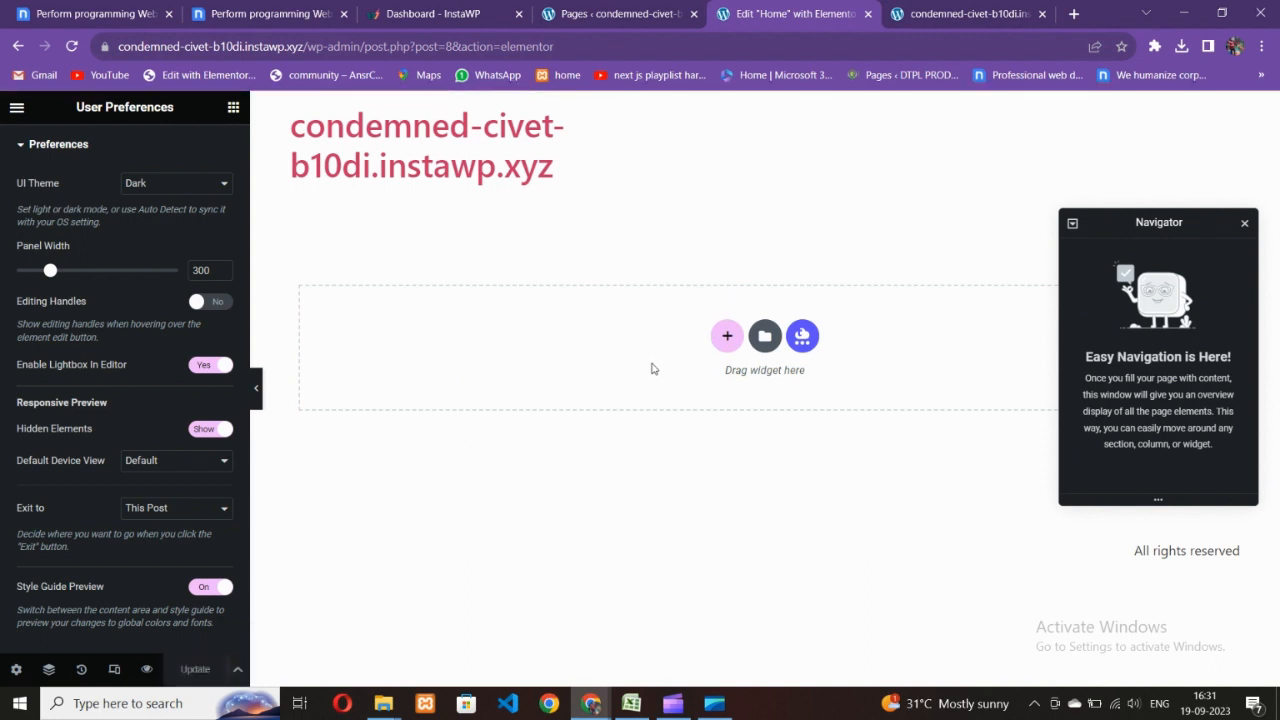
left_click(16, 669)
scroll(114, 477, "down", 3)
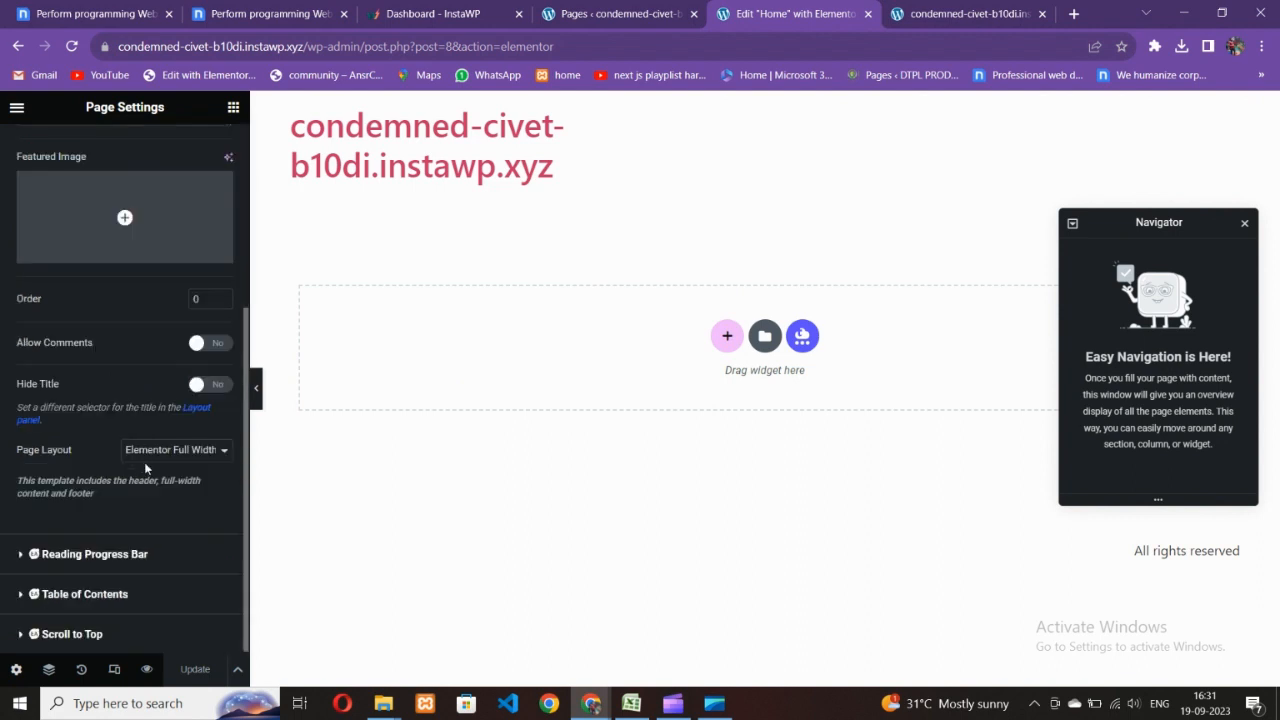
left_click(177, 450)
left_click(150, 483)
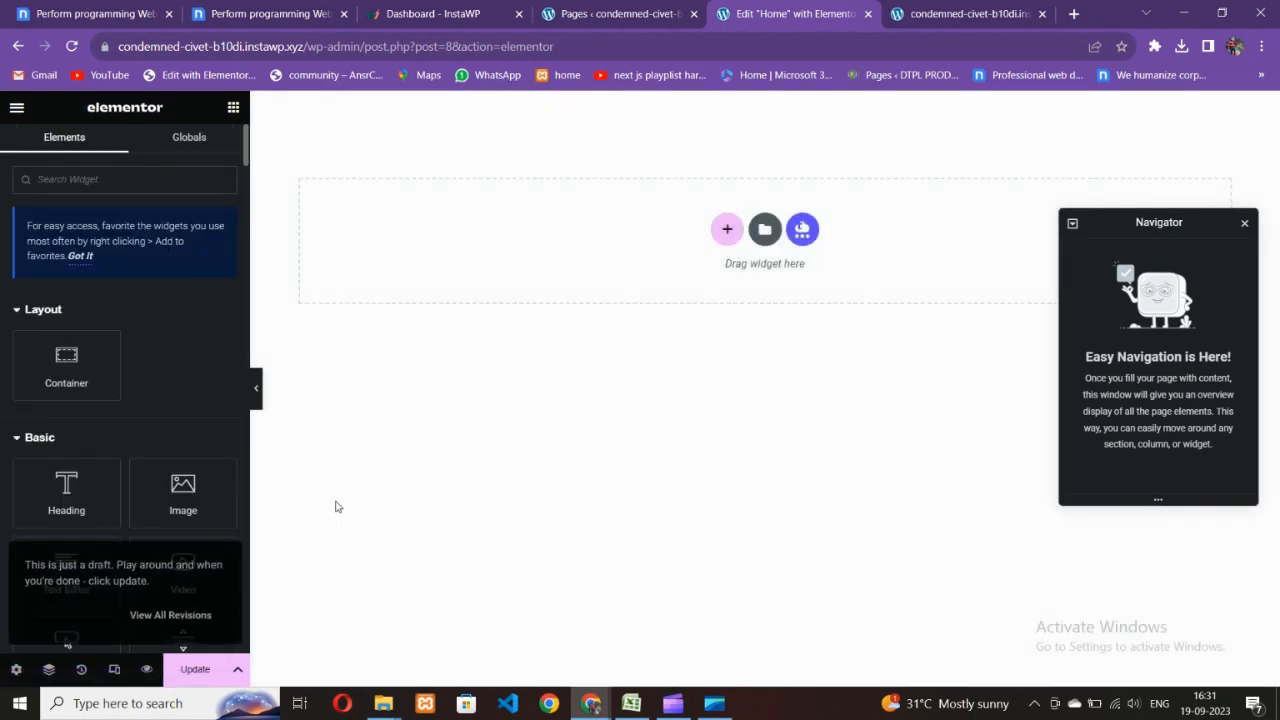
- Save the page, then compare it against the Nicepage reference design
left_click(195, 672)
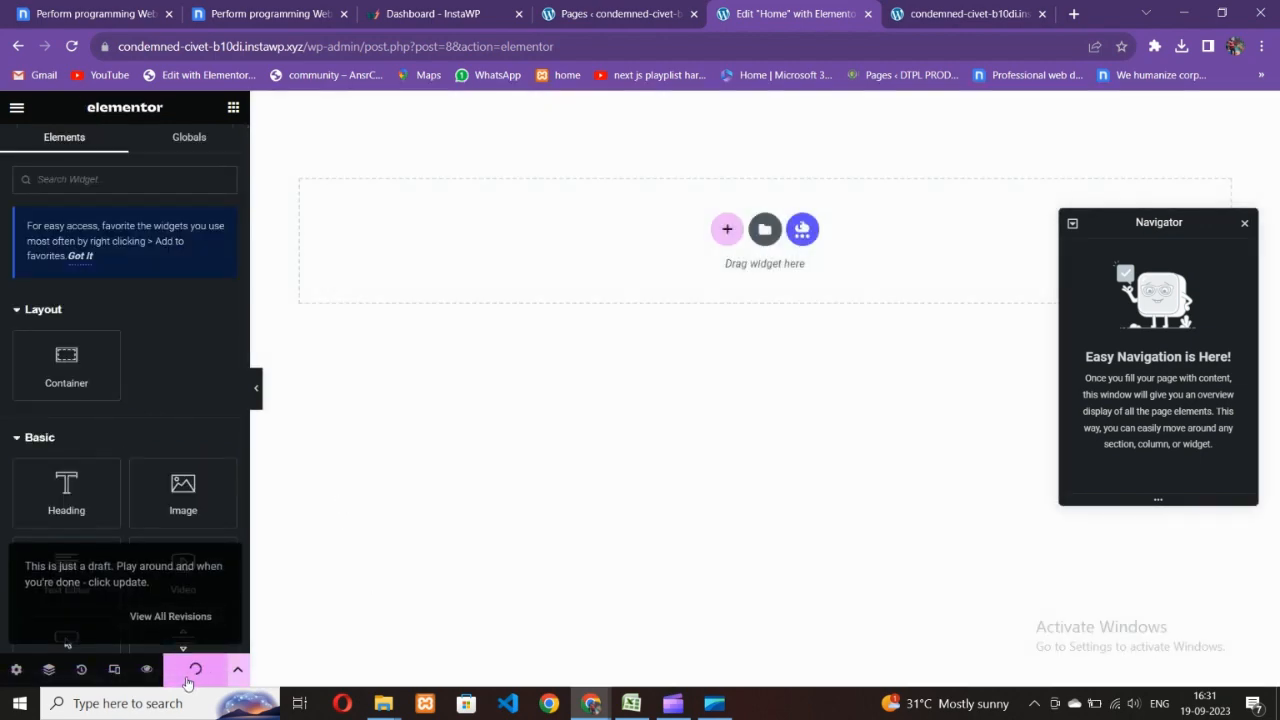
left_click(257, 12)
scroll(491, 380, "down", 3)
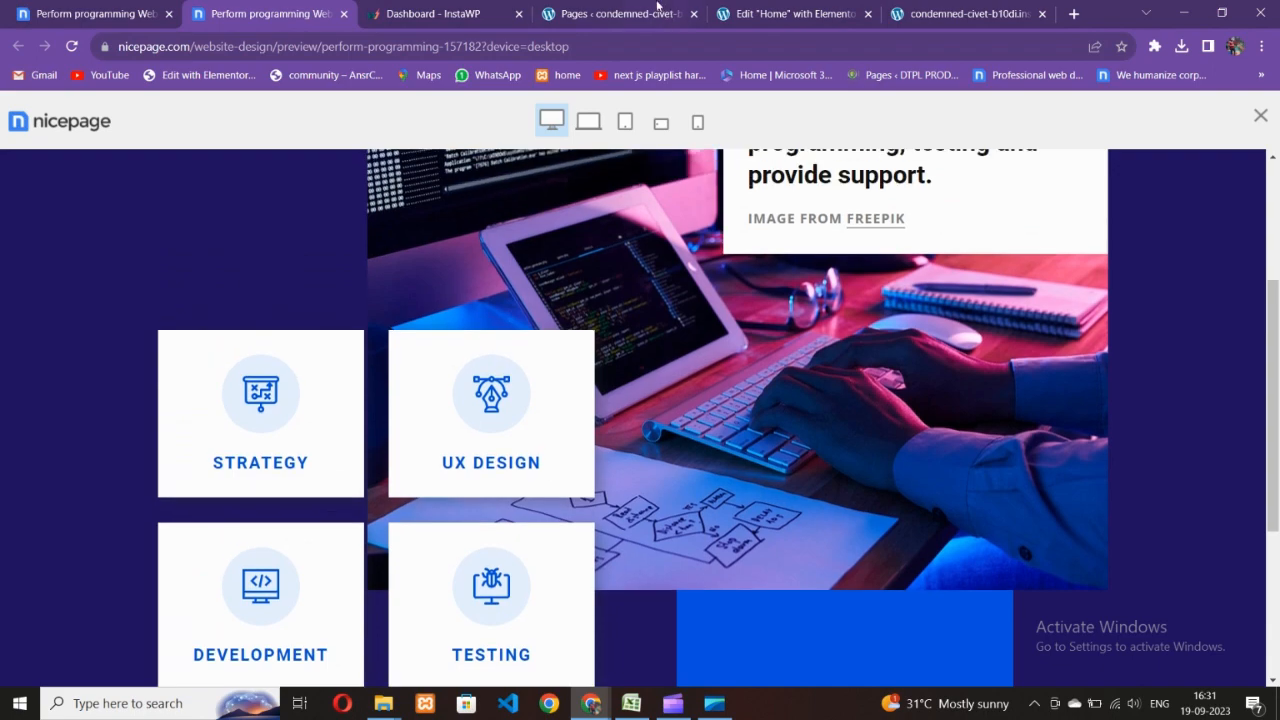
left_click(657, 8)
left_click(266, 12)
scroll(617, 346, "up", 3)
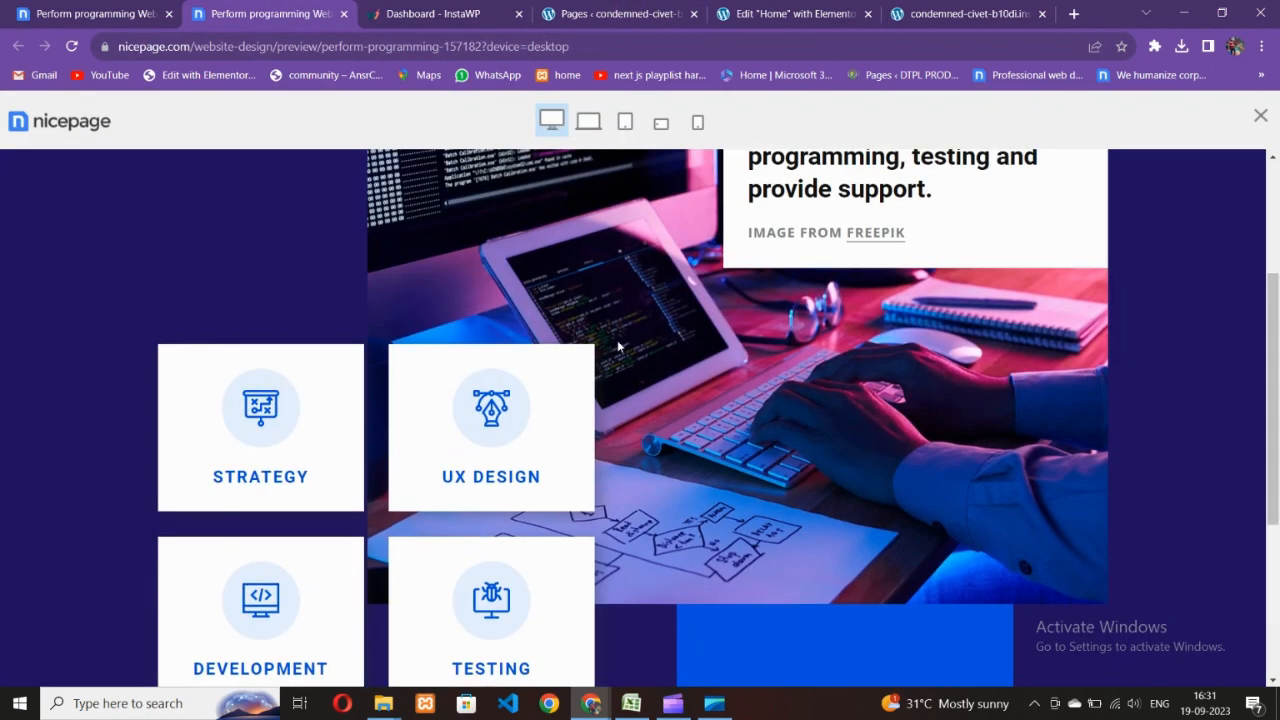
scroll(594, 486, "down", 3)
left_click(684, 8)
left_click(752, 12)
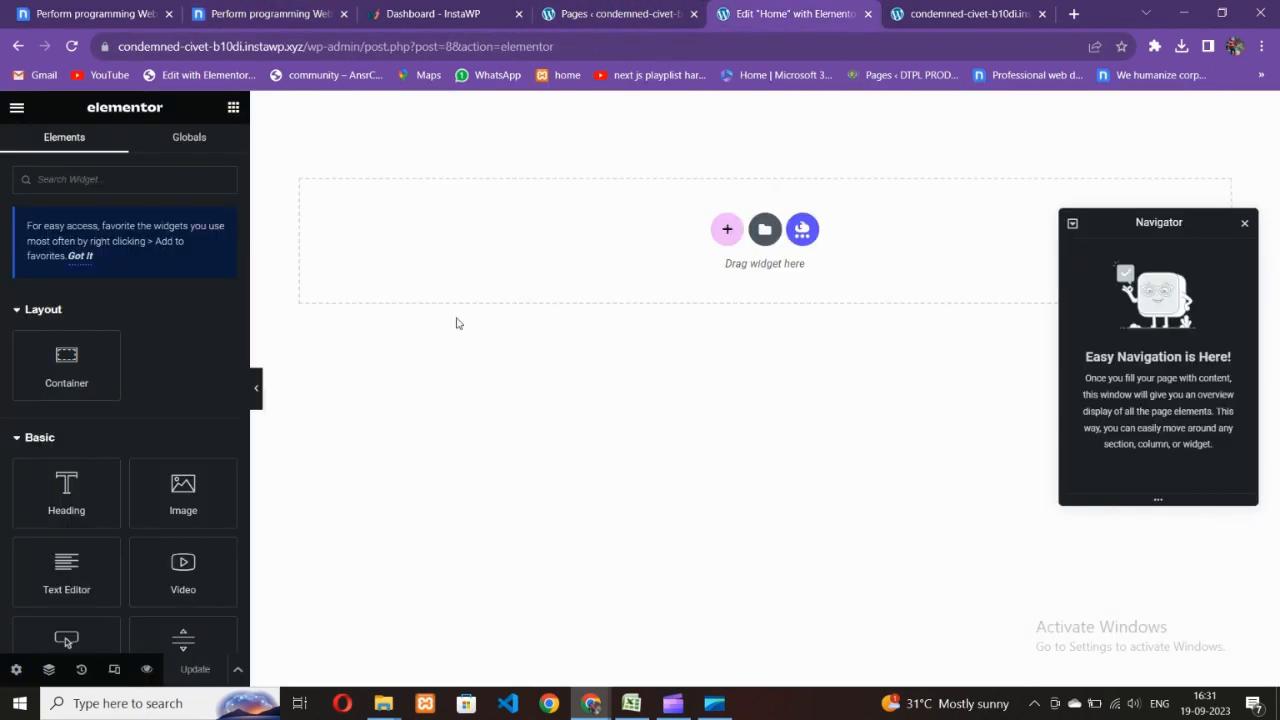
- Add a two-column container at the top, rechecking the reference service cards and hero
left_click(727, 229)
left_click(710, 278)
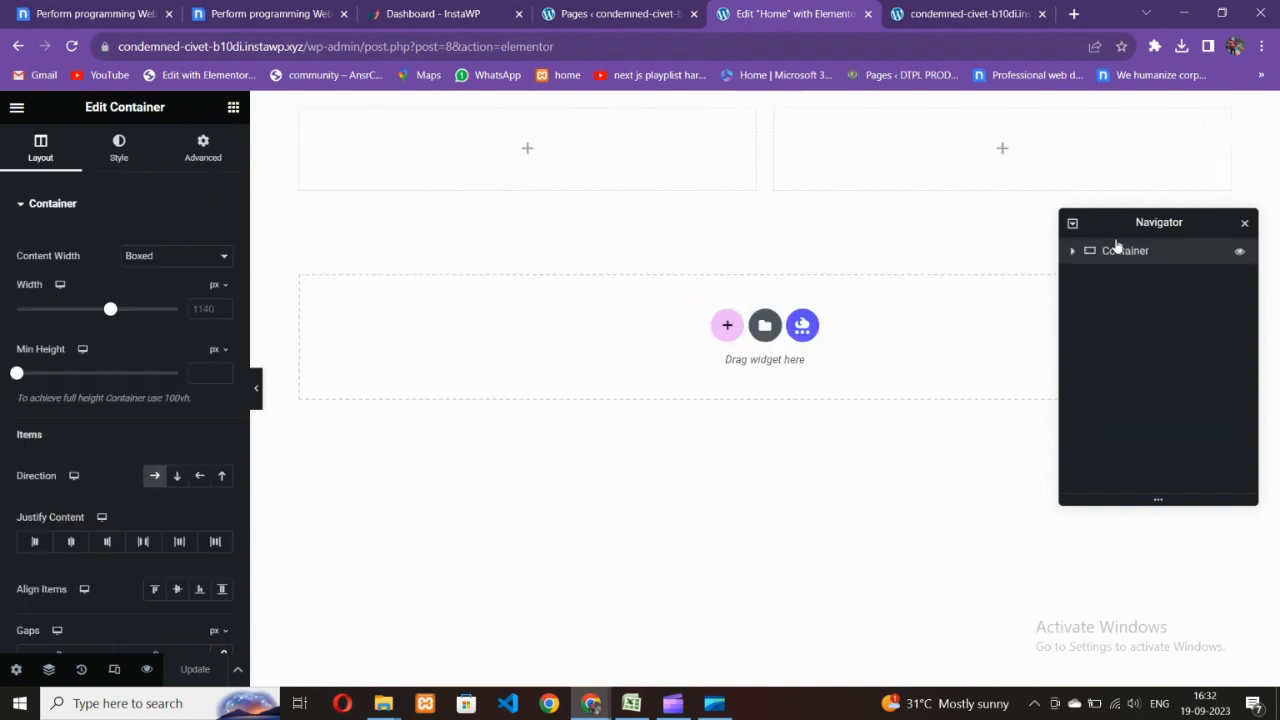
left_click(286, 12)
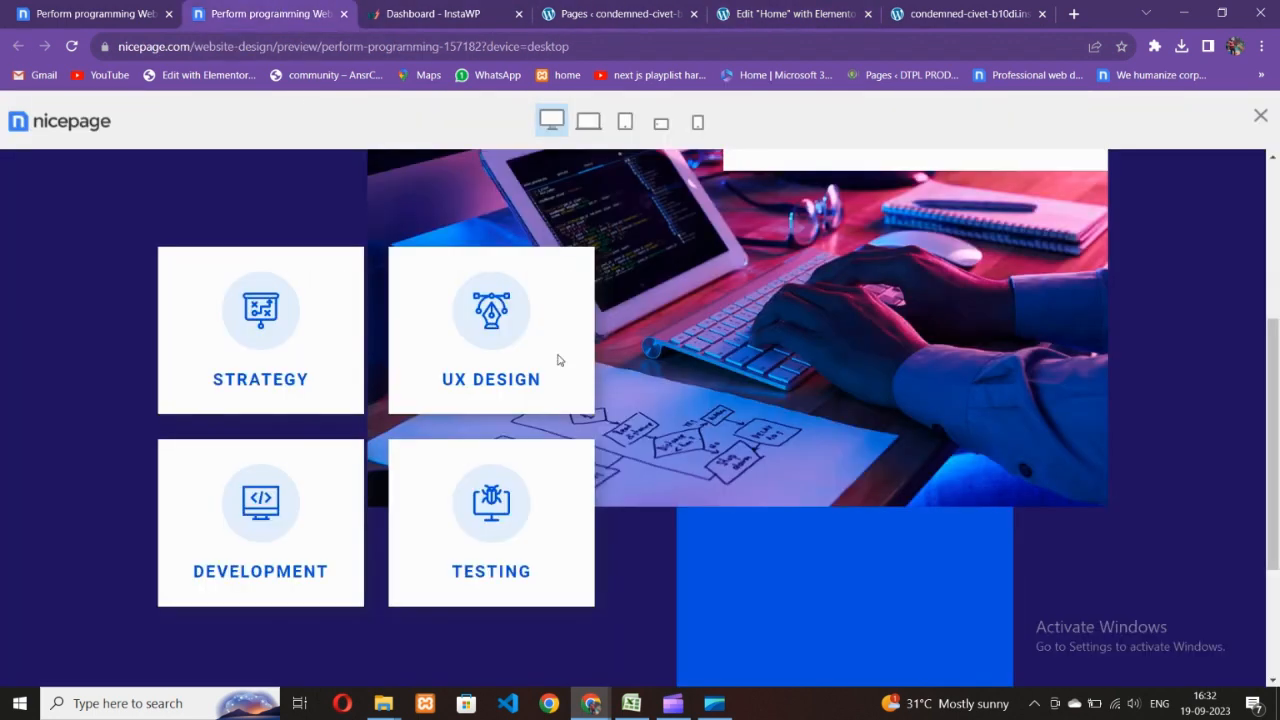
left_click(754, 10)
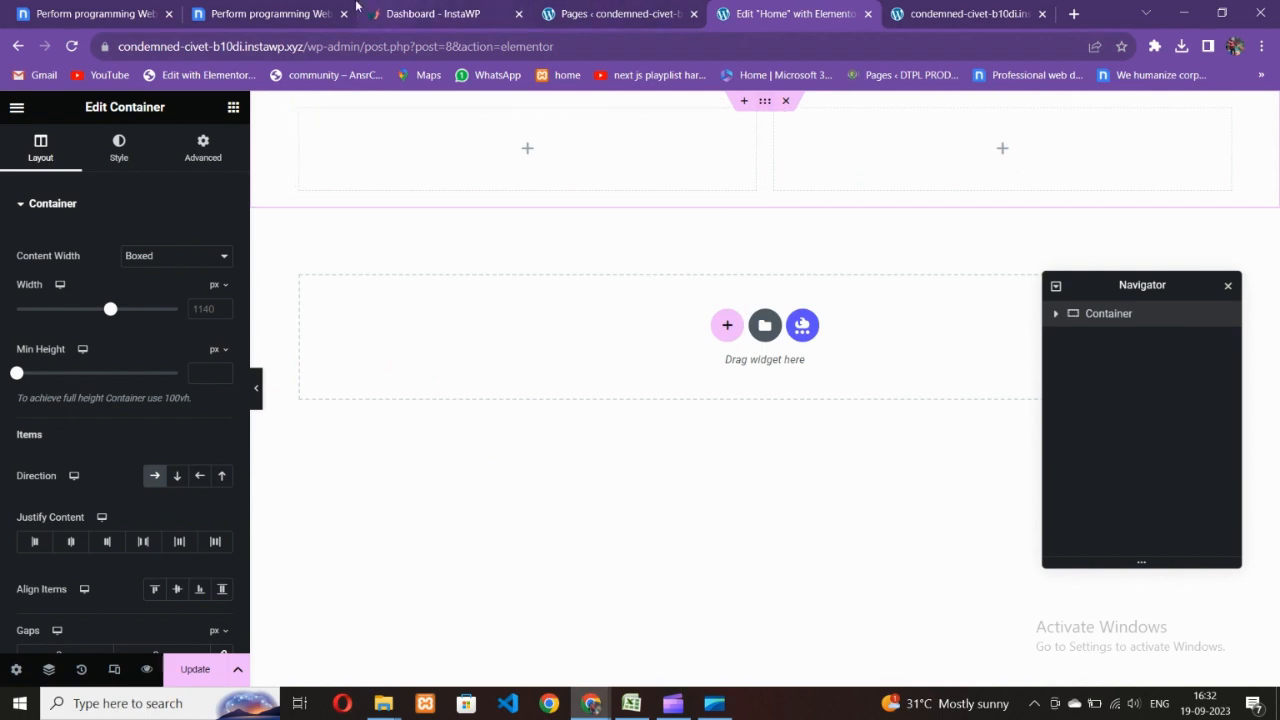
left_click(298, 10)
scroll(598, 302, "up", 5)
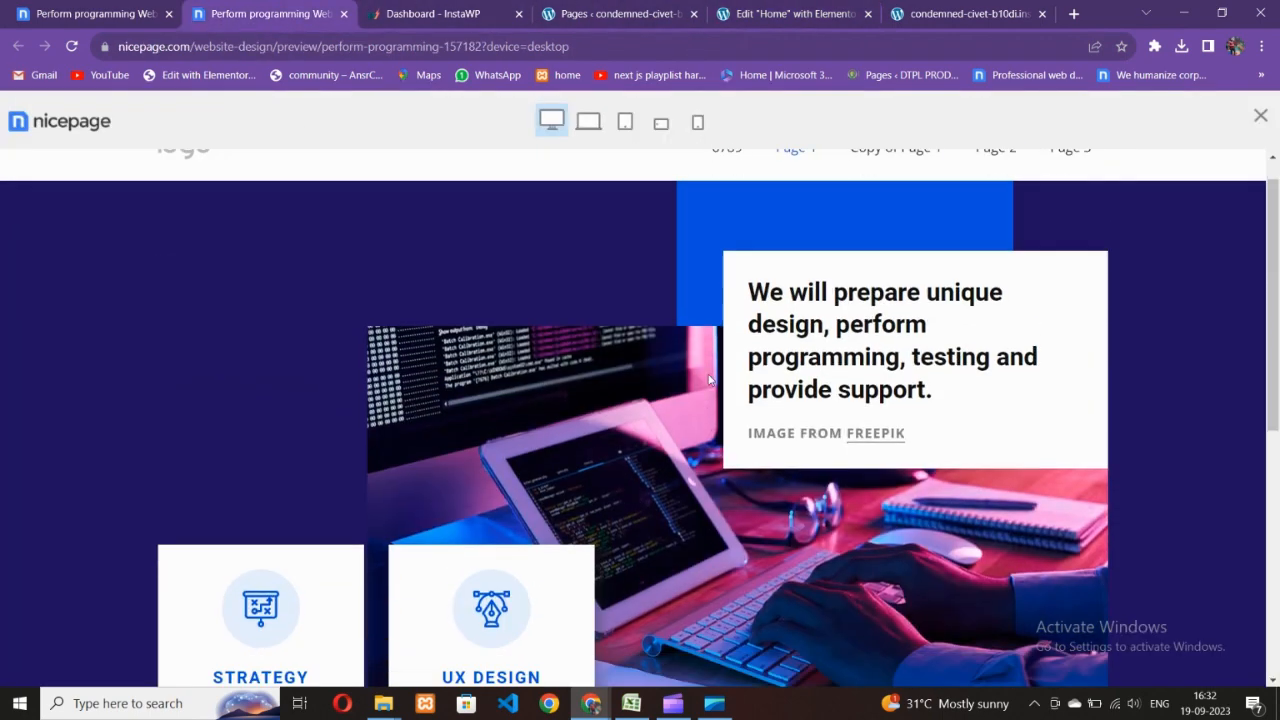
scroll(709, 372, "down", 5)
scroll(709, 370, "up", 3)
left_click(774, 14)
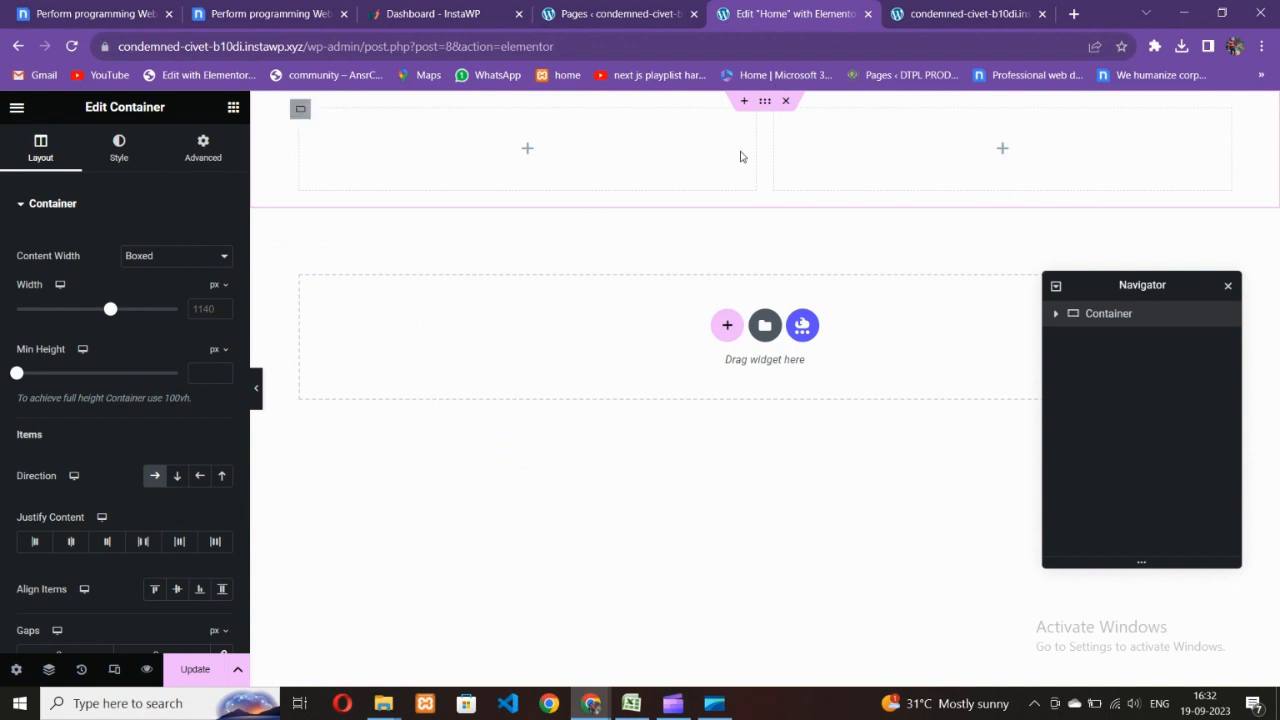
- Open the container's Advanced settings
left_click(203, 152)
scroll(143, 300, "down", 3)
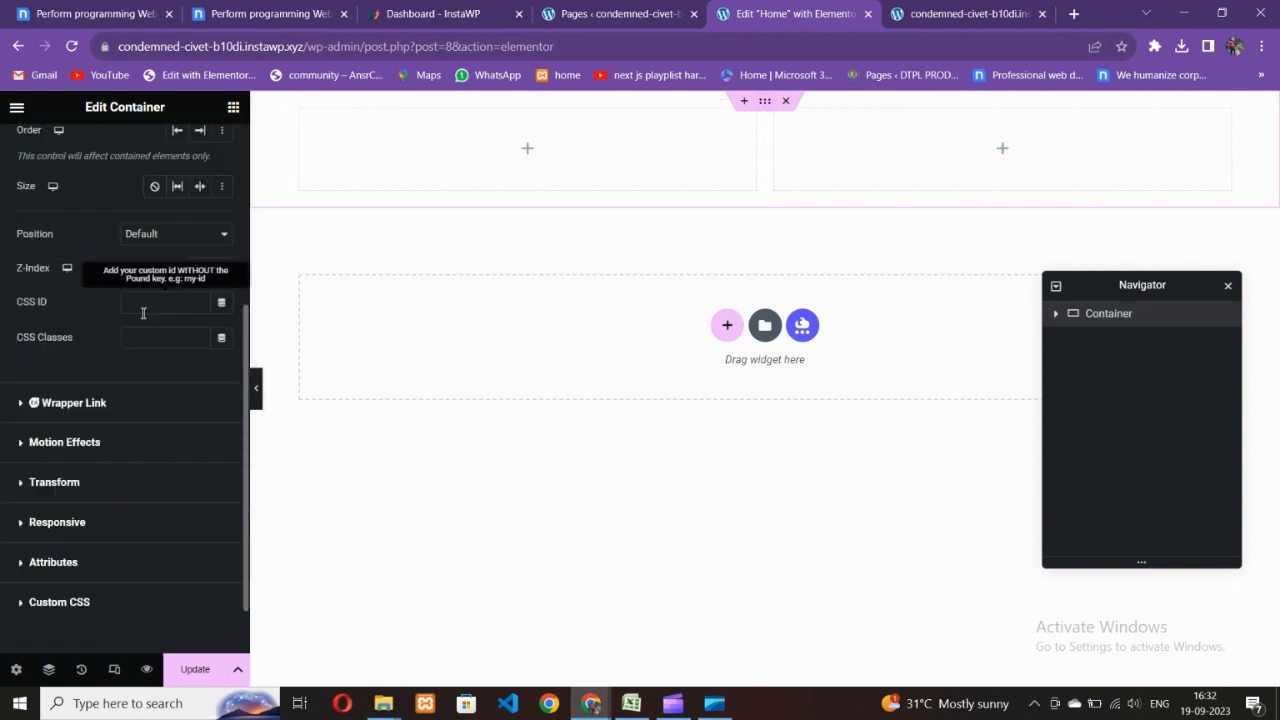
scroll(125, 318, "up", 2)
- Pad the container 200px top and bottom and narrow the left column to about 22%
left_click(38, 224)
type("0")
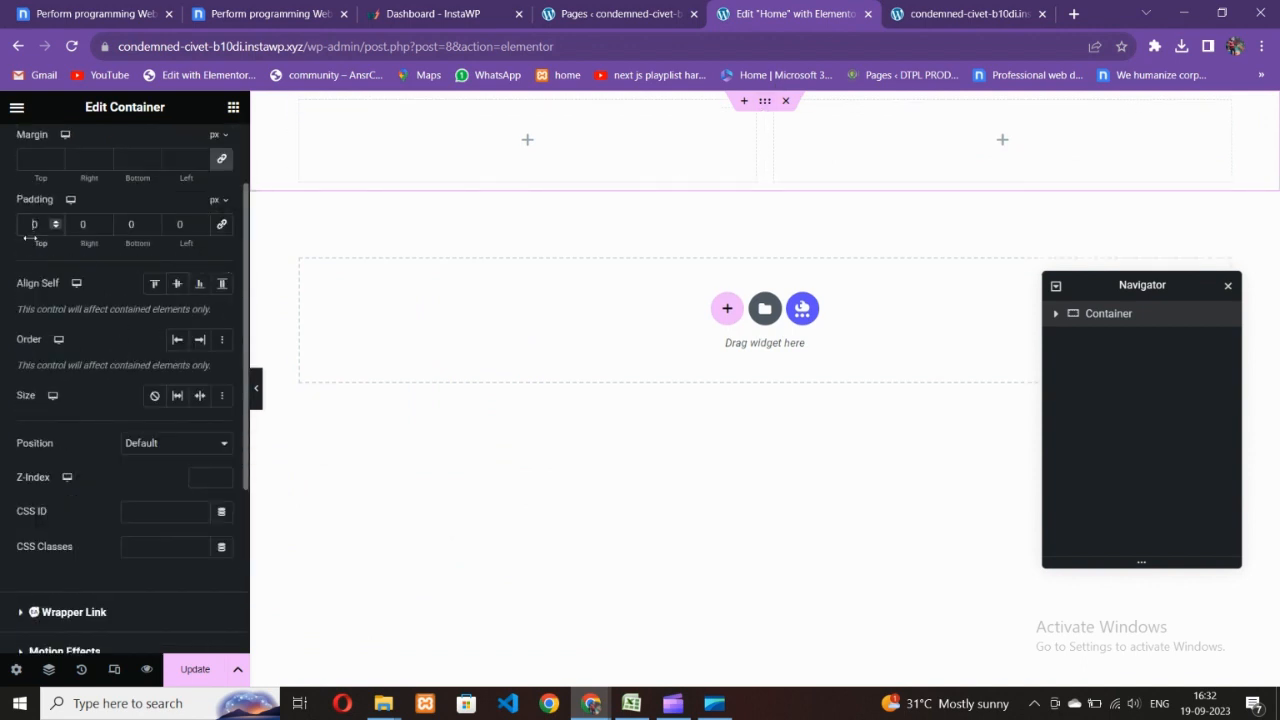
type("200")
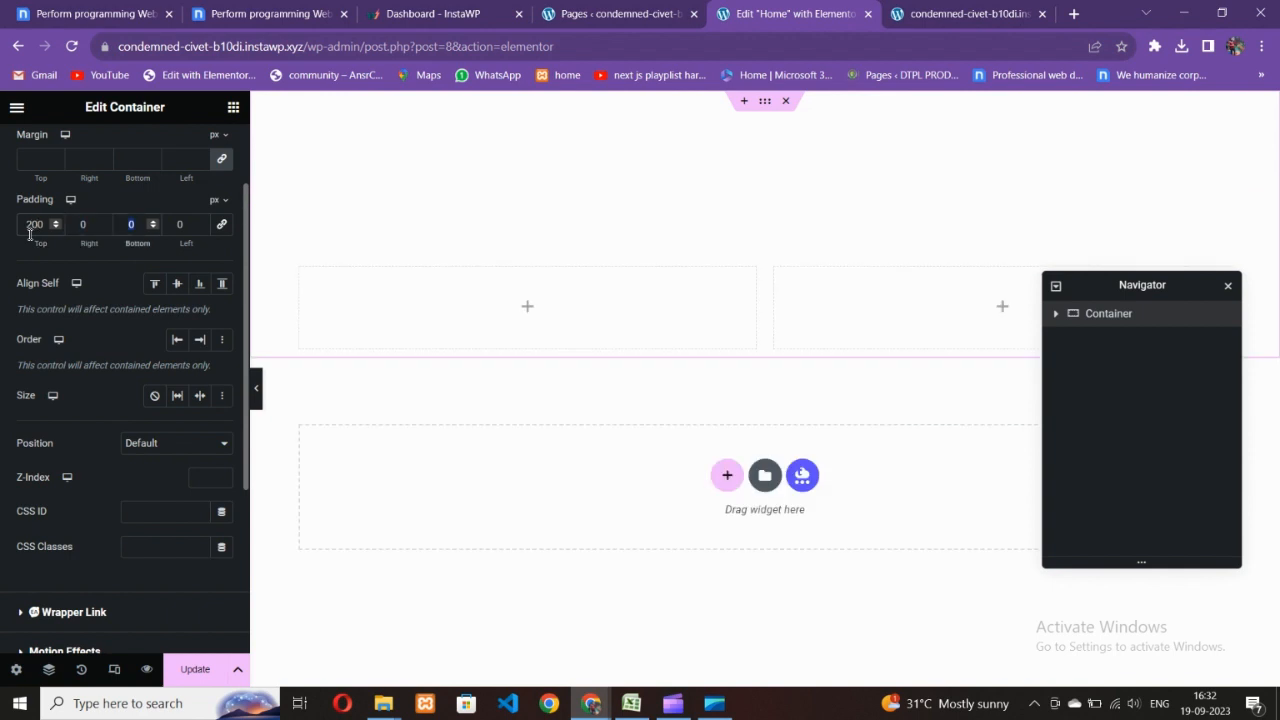
type("200")
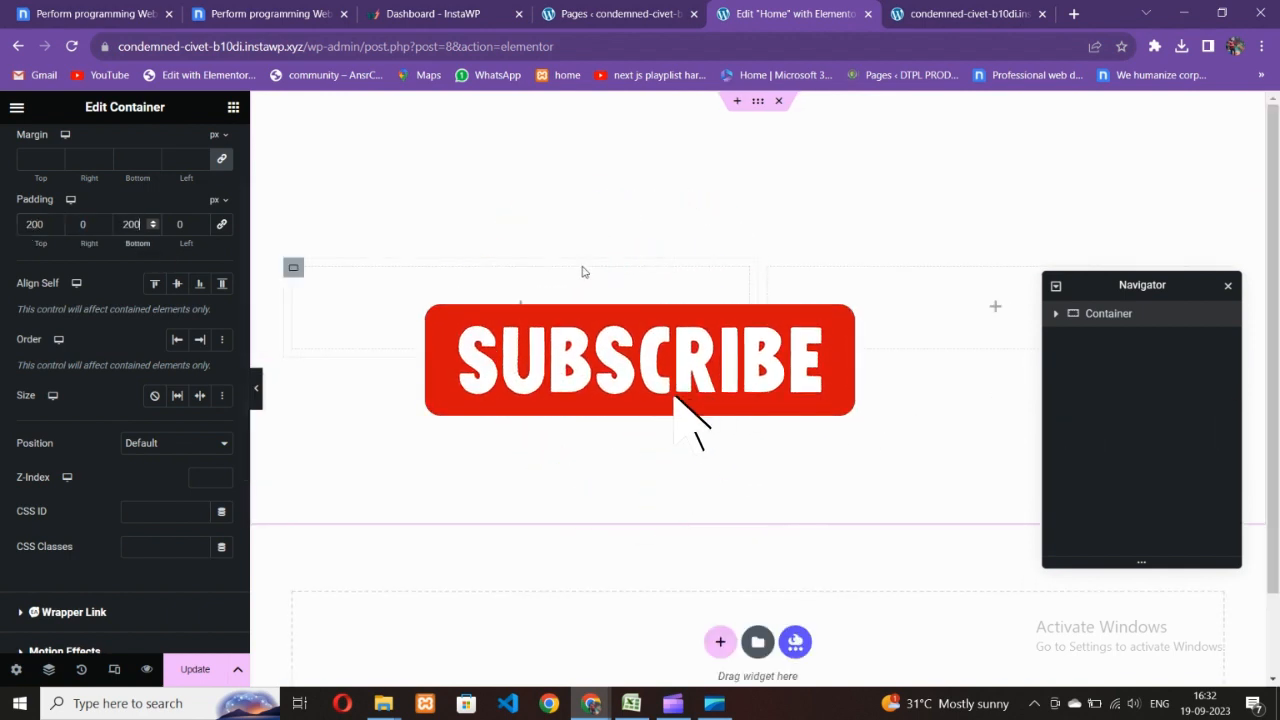
left_click_drag(757, 317, 518, 317)
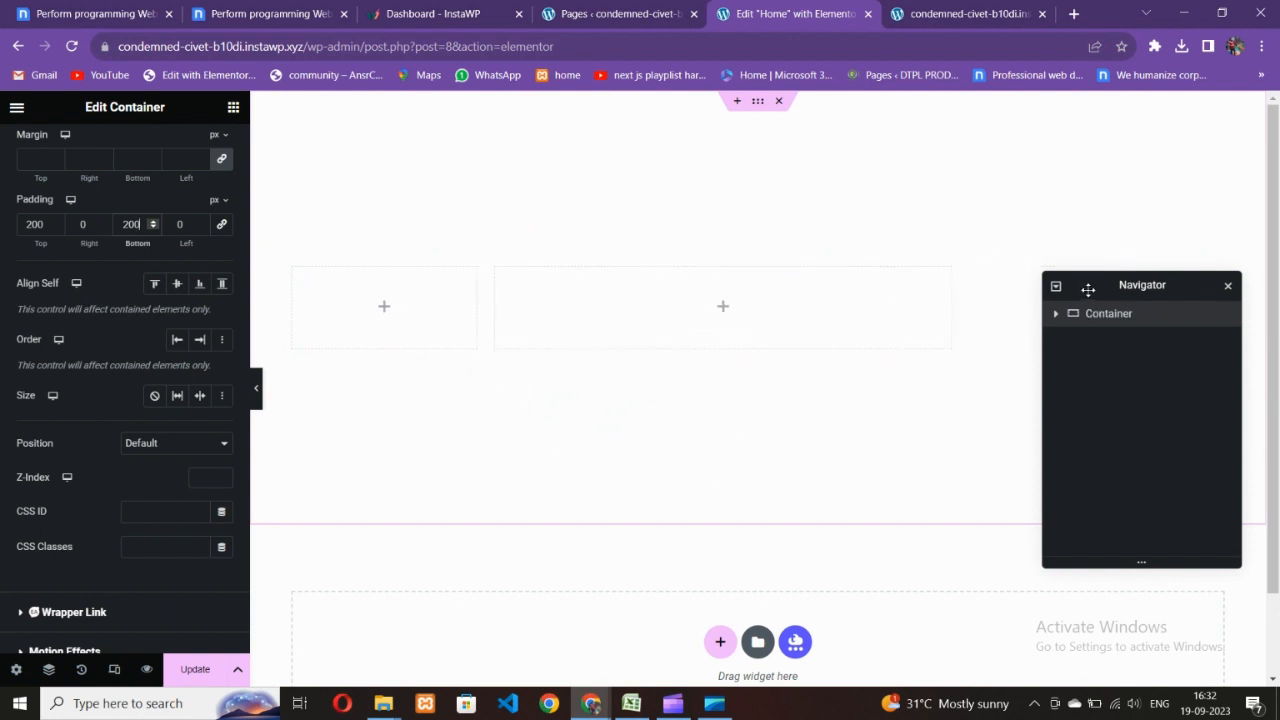
left_click_drag(1088, 290, 797, 370)
left_click_drag(953, 320, 1276, 318)
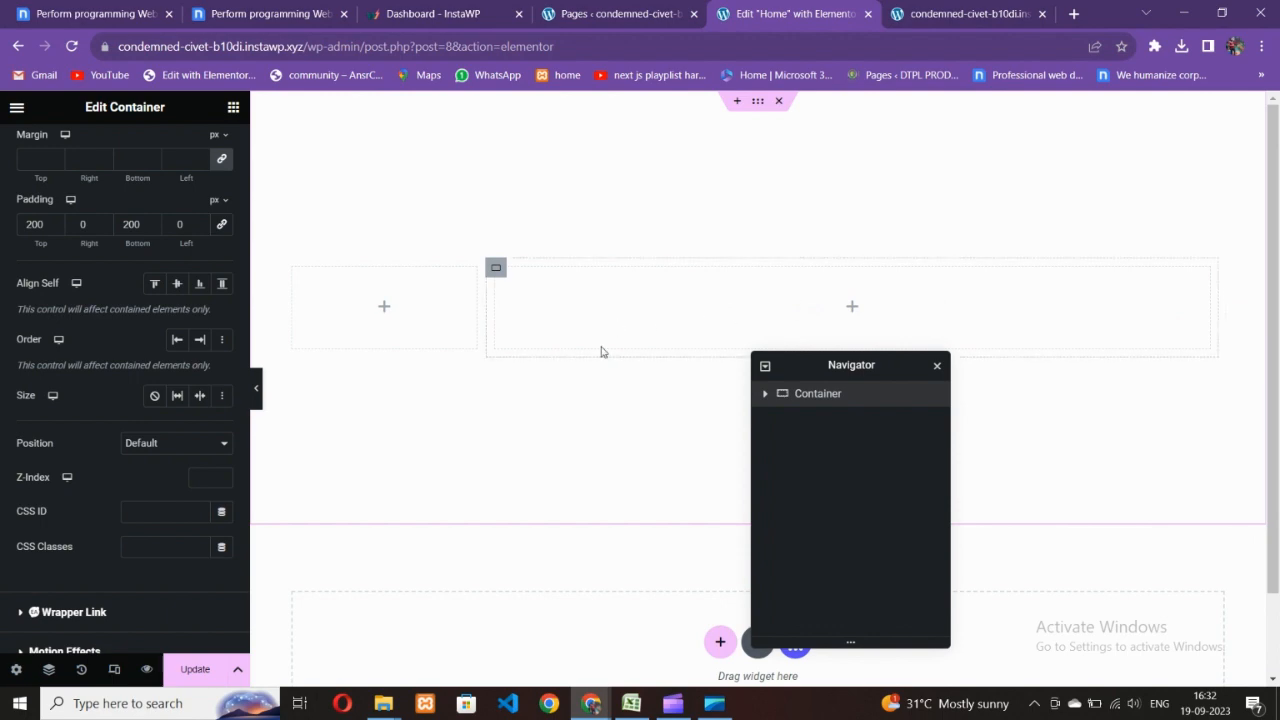
- Revisit the Nicepage reference design, then return to the Home editor
left_click(443, 8)
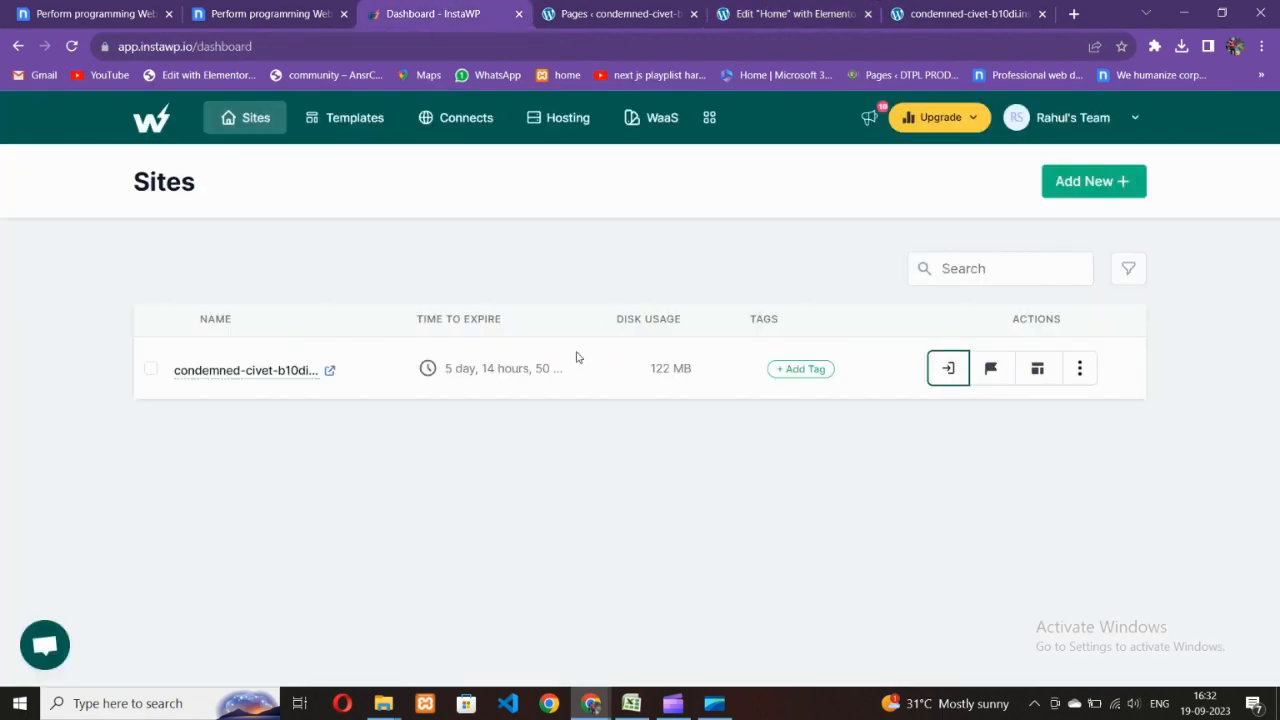
left_click(307, 10)
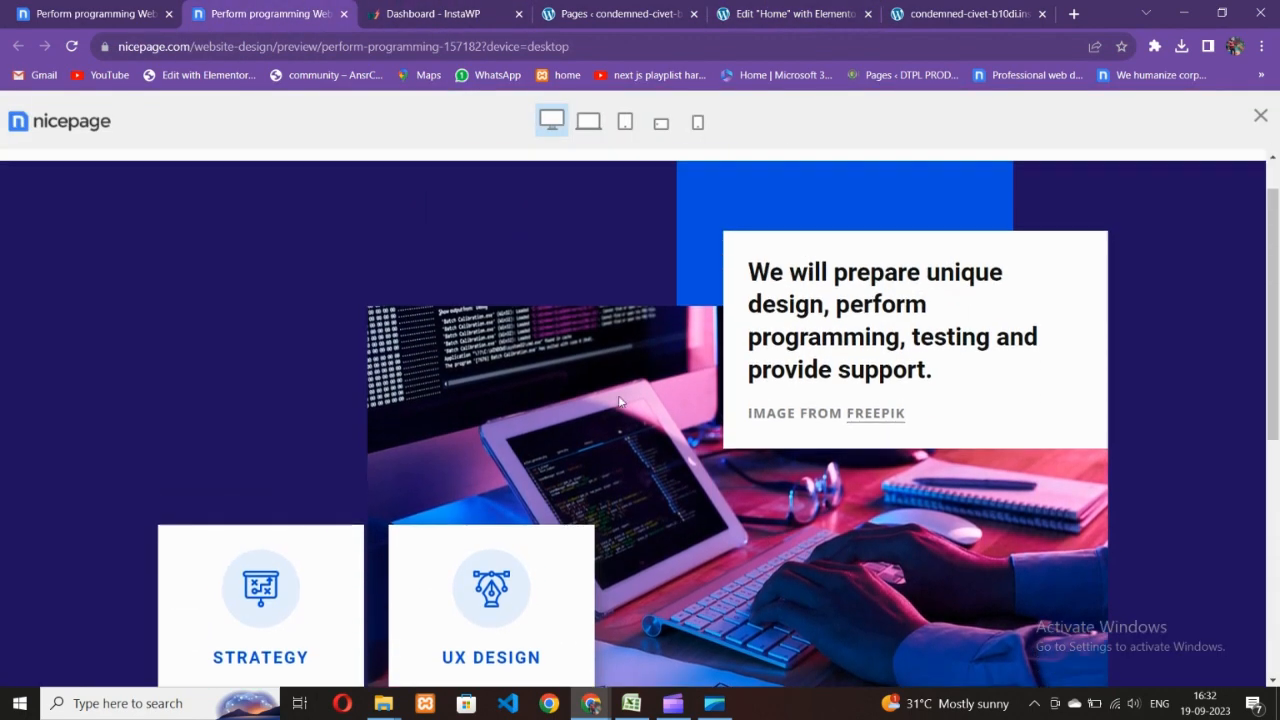
scroll(619, 401, "down", 3)
left_click(620, 8)
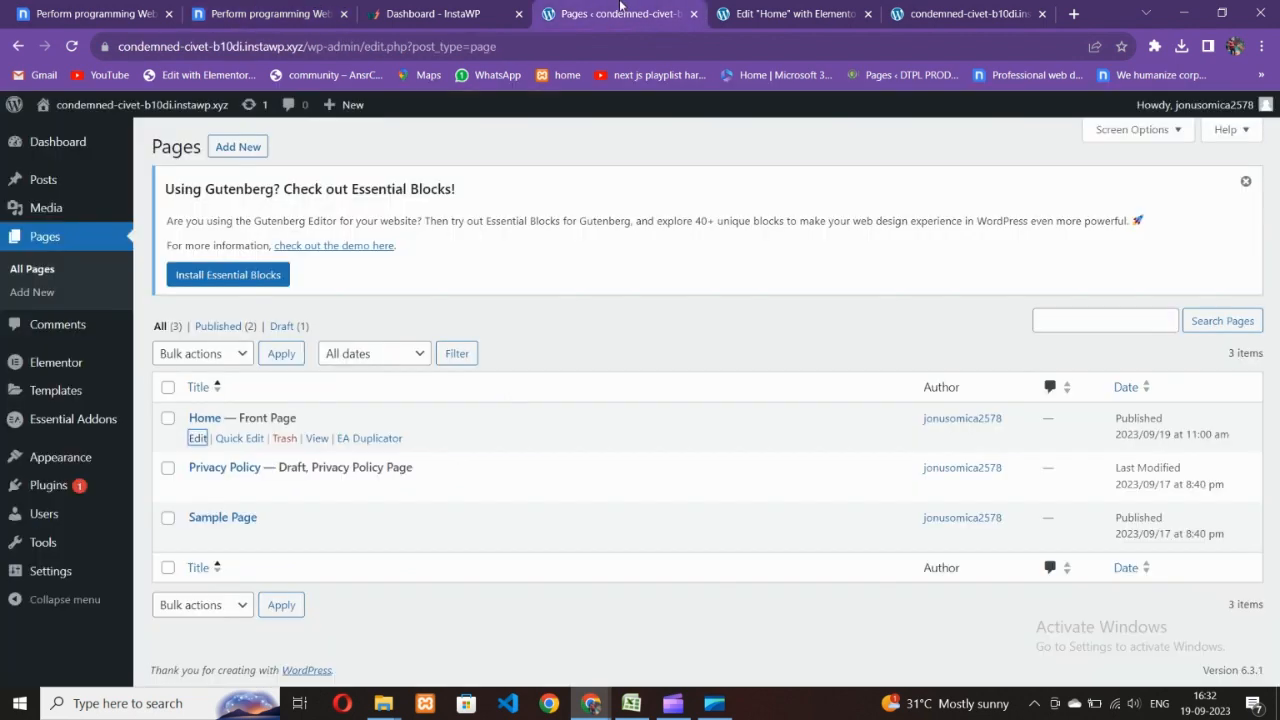
left_click(790, 10)
- Drop an Image widget placeholder into the right column, then open a new browser tab
left_click(233, 107)
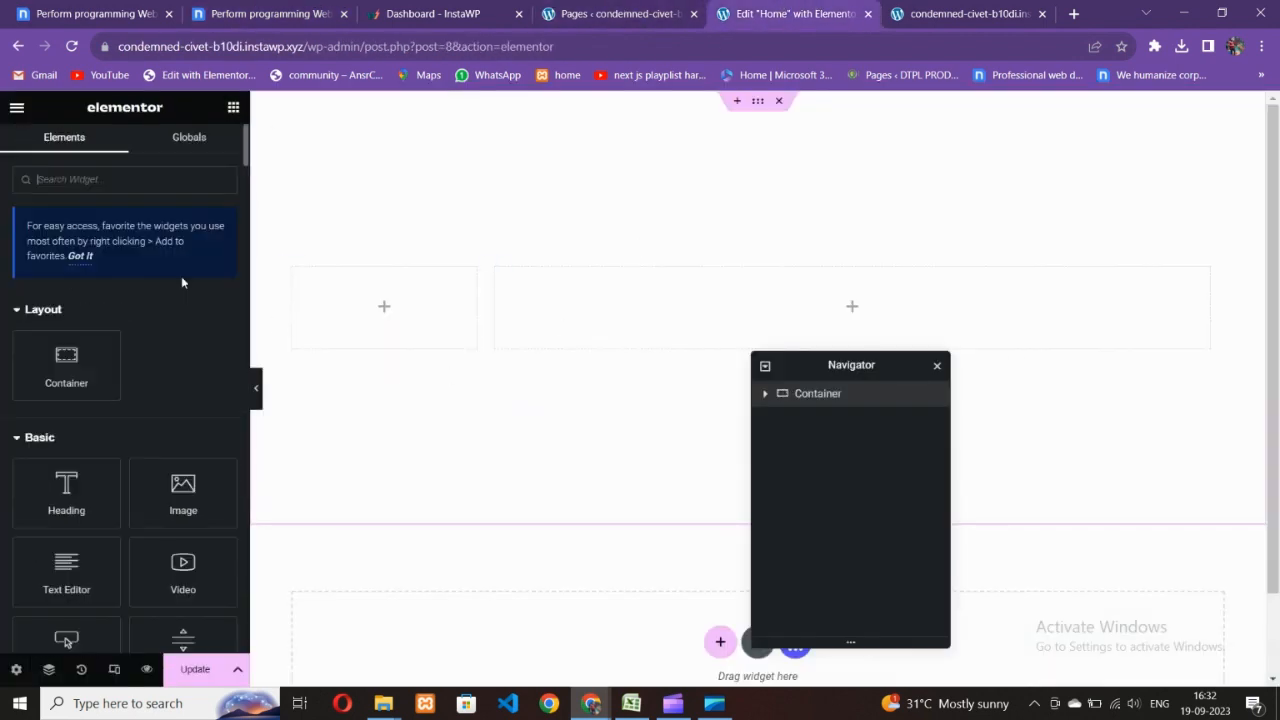
left_click_drag(183, 486, 905, 340)
left_click_drag(793, 373, 874, 336)
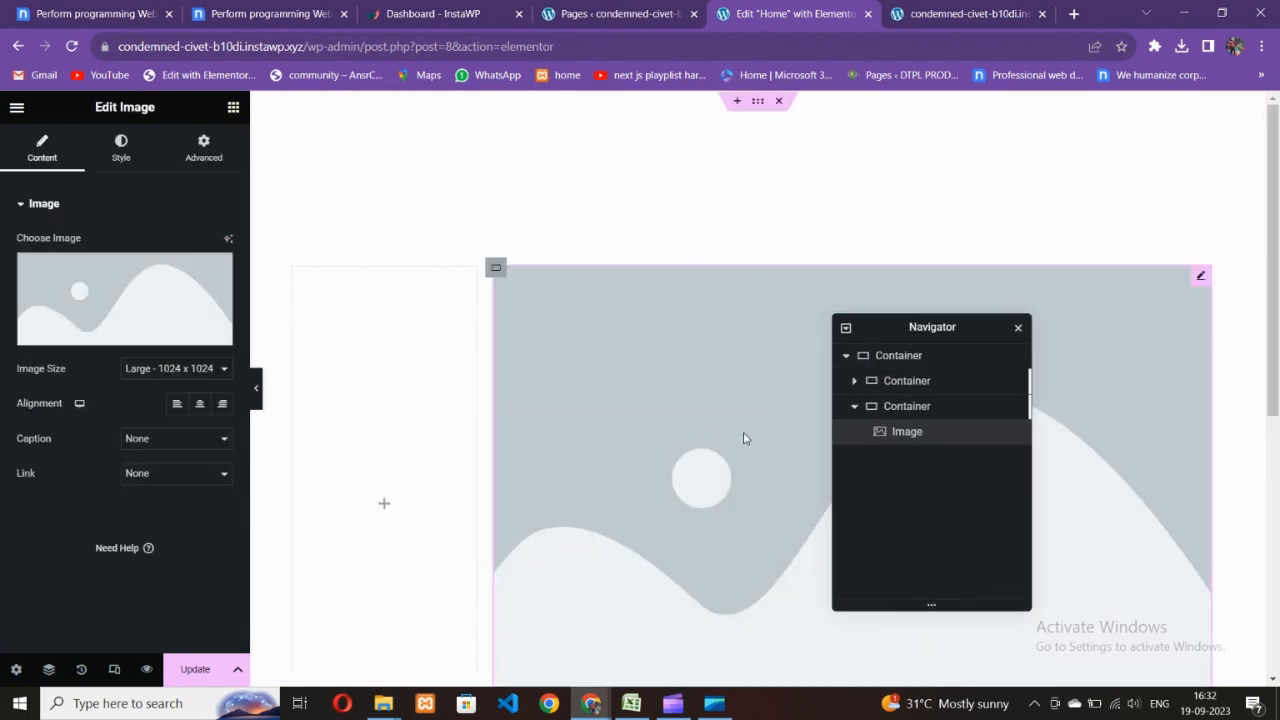
left_click(975, 7)
left_click(1074, 13)
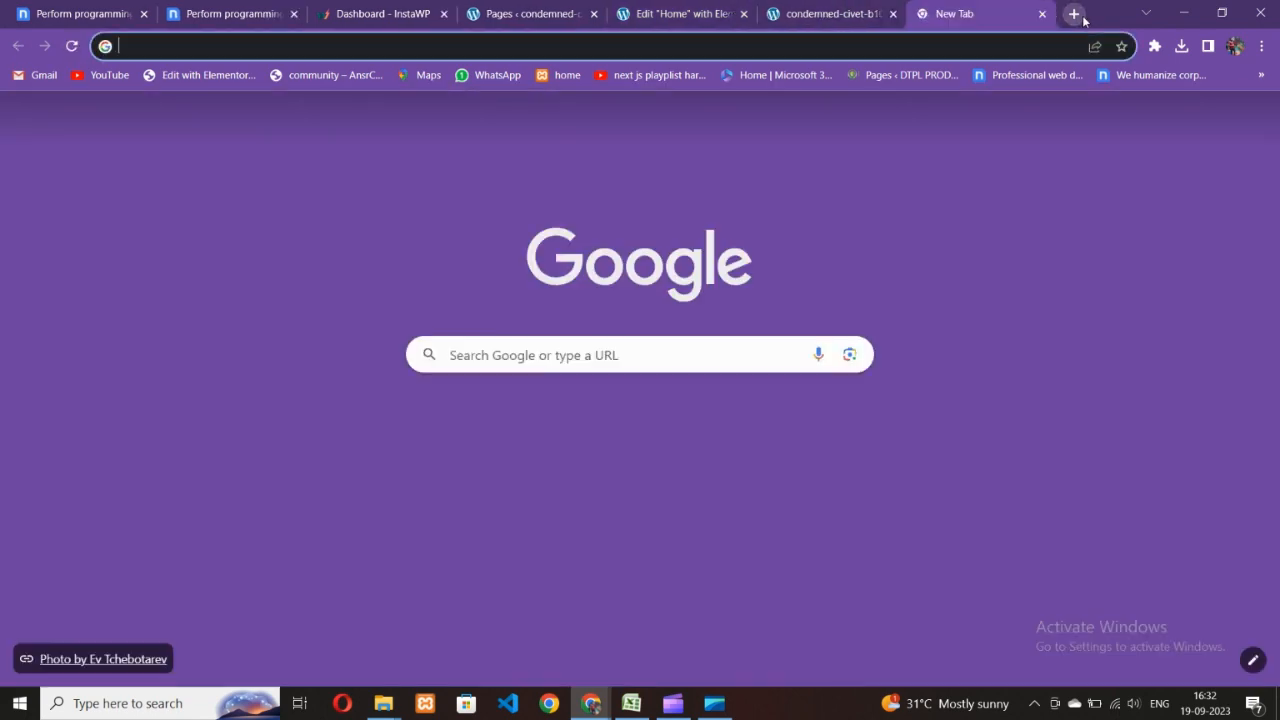
- Go to Unsplash and search for coding photos
type("un")
key("Return")
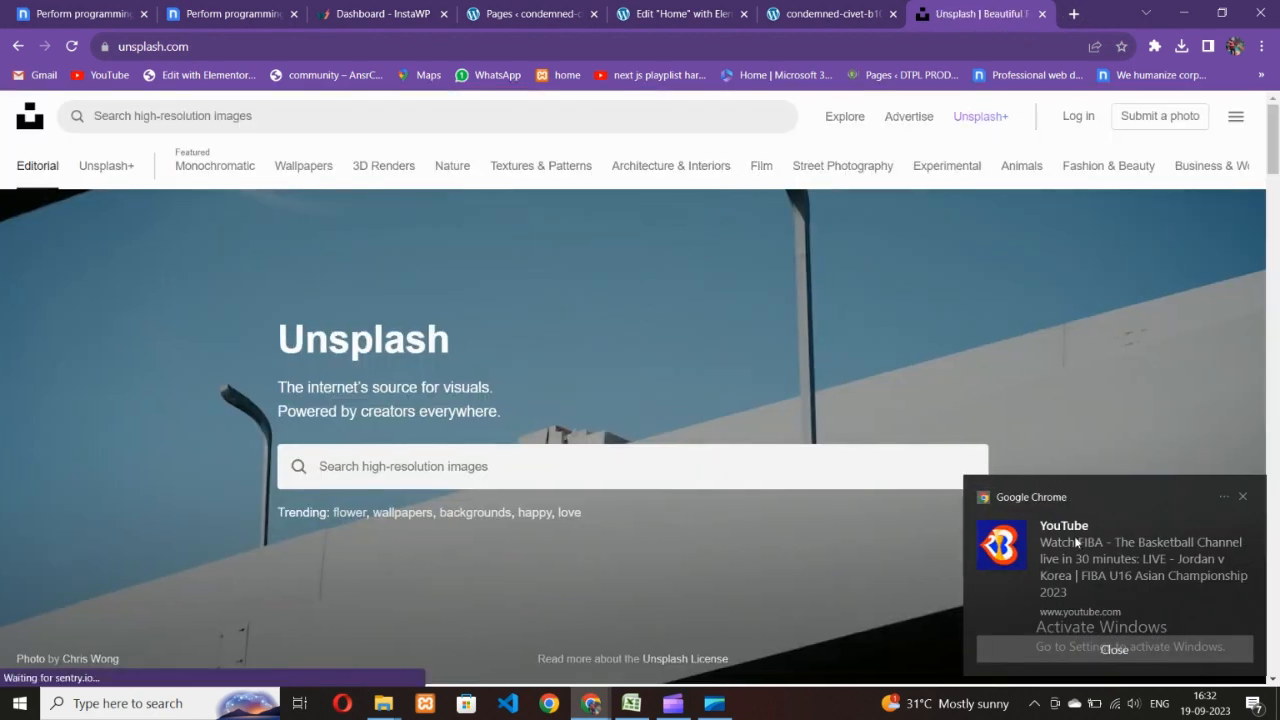
left_click(432, 468)
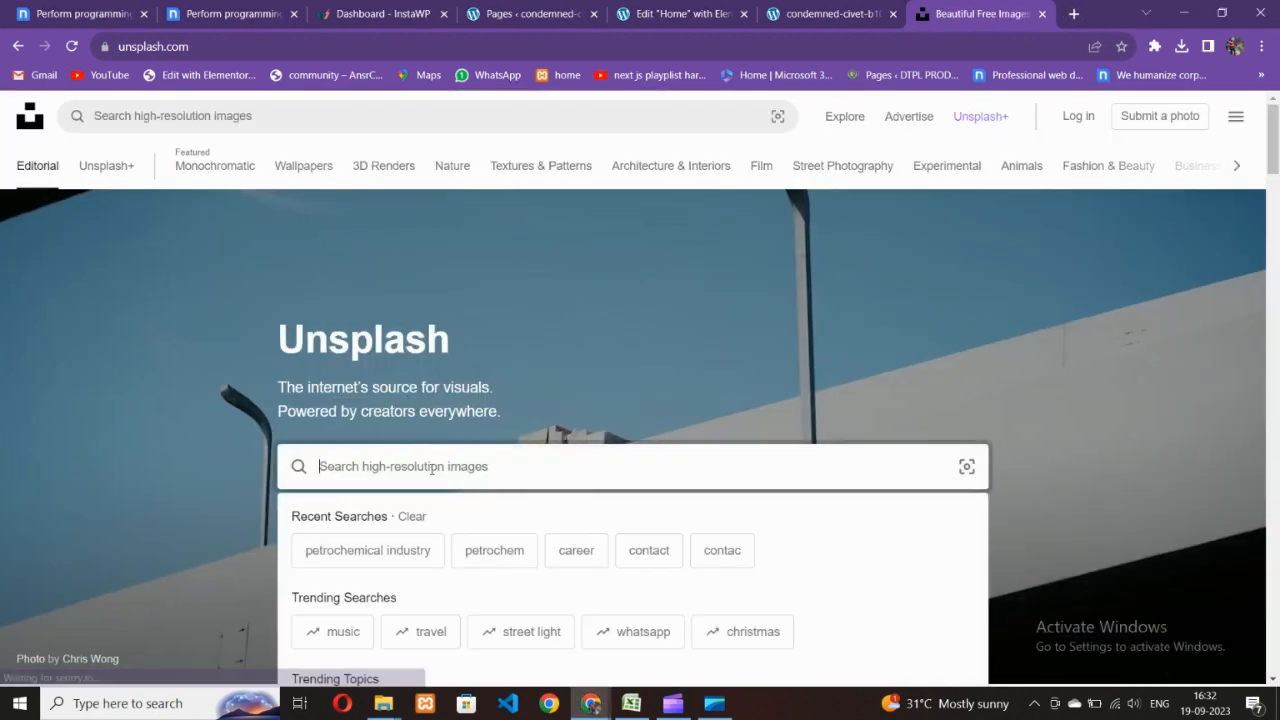
type("coi")
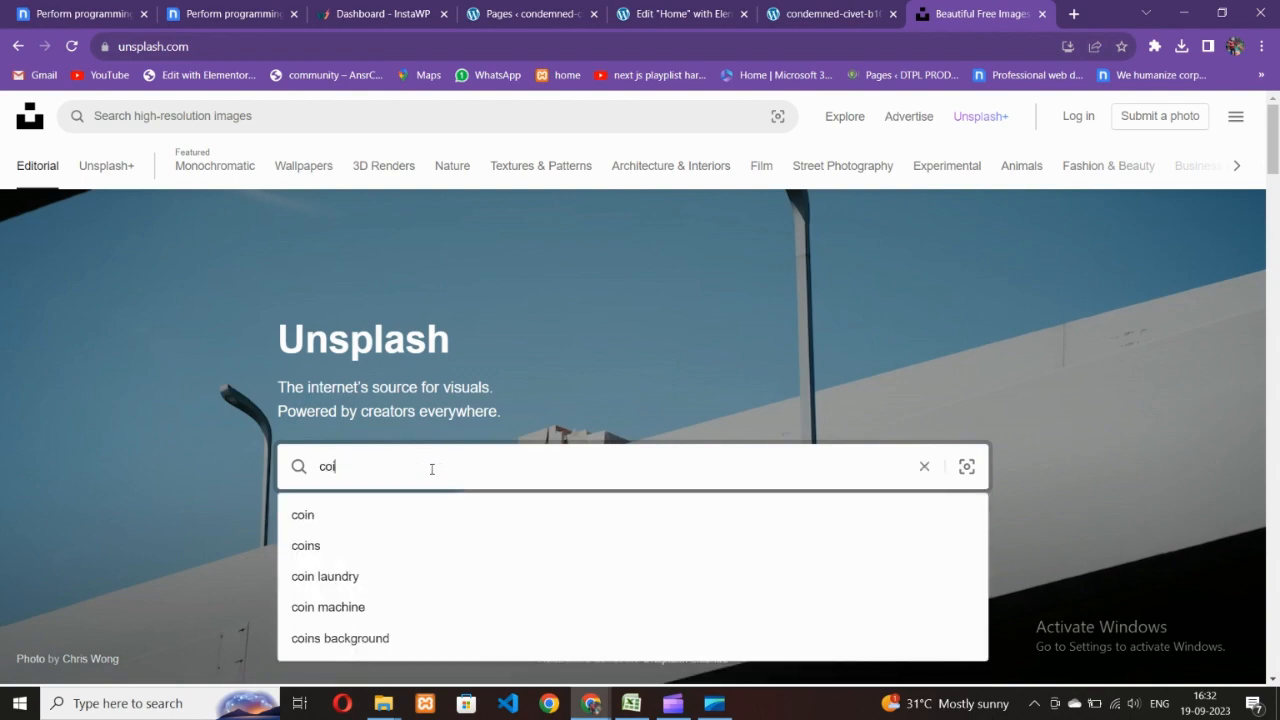
type("ing")
key("Return")
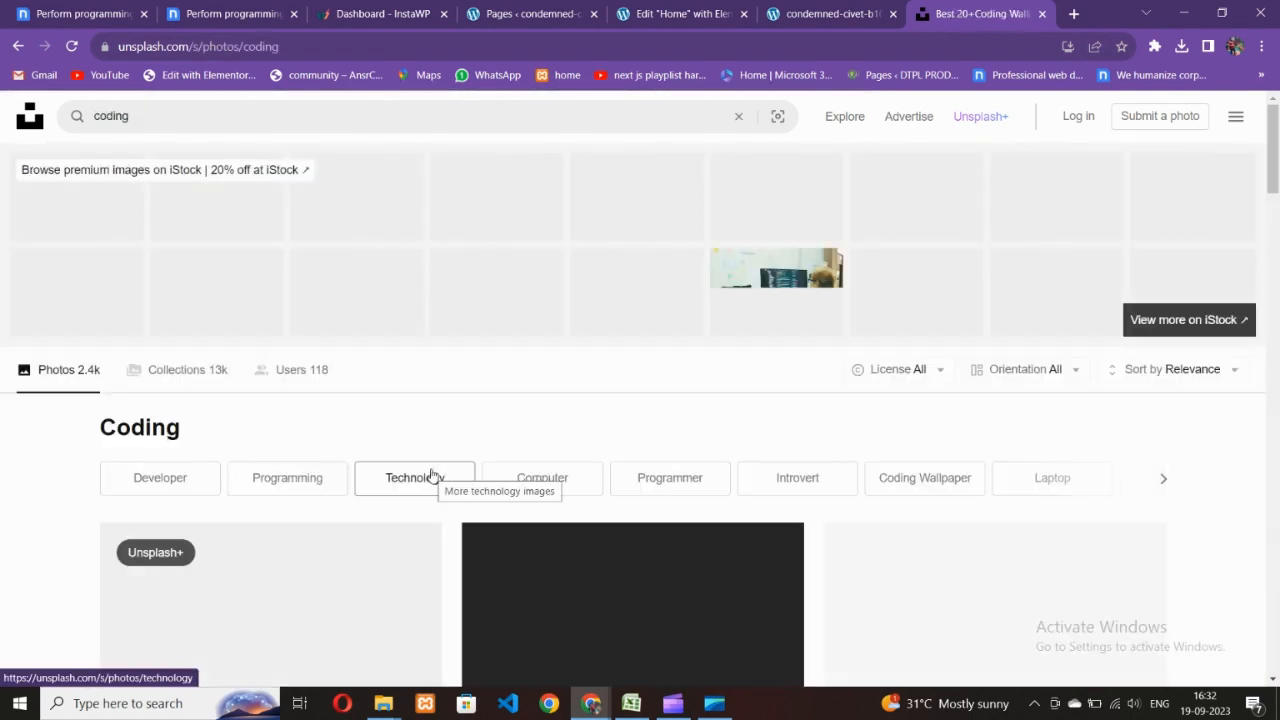
- Browse the coding results and a laptop-on-desk photo, comparing them with the Nicepage hero photo
scroll(428, 477, "down", 5)
scroll(426, 474, "down", 3)
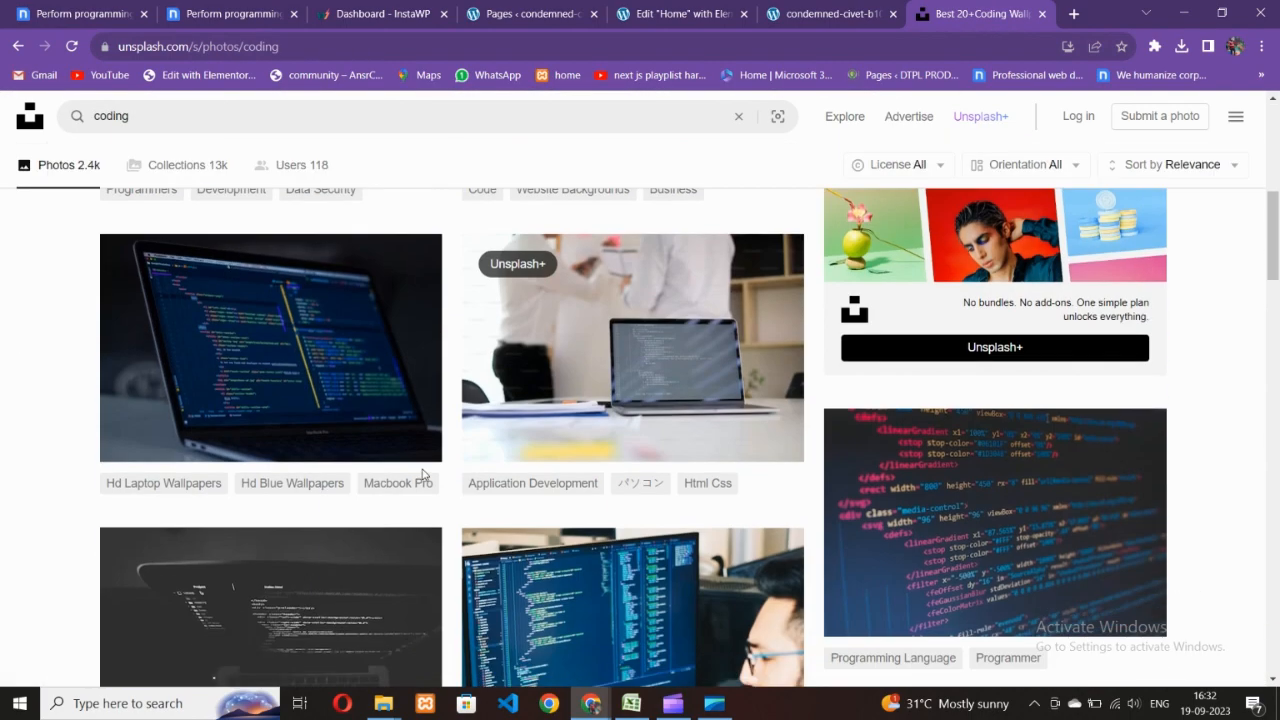
scroll(424, 476, "up", 3)
left_click(240, 13)
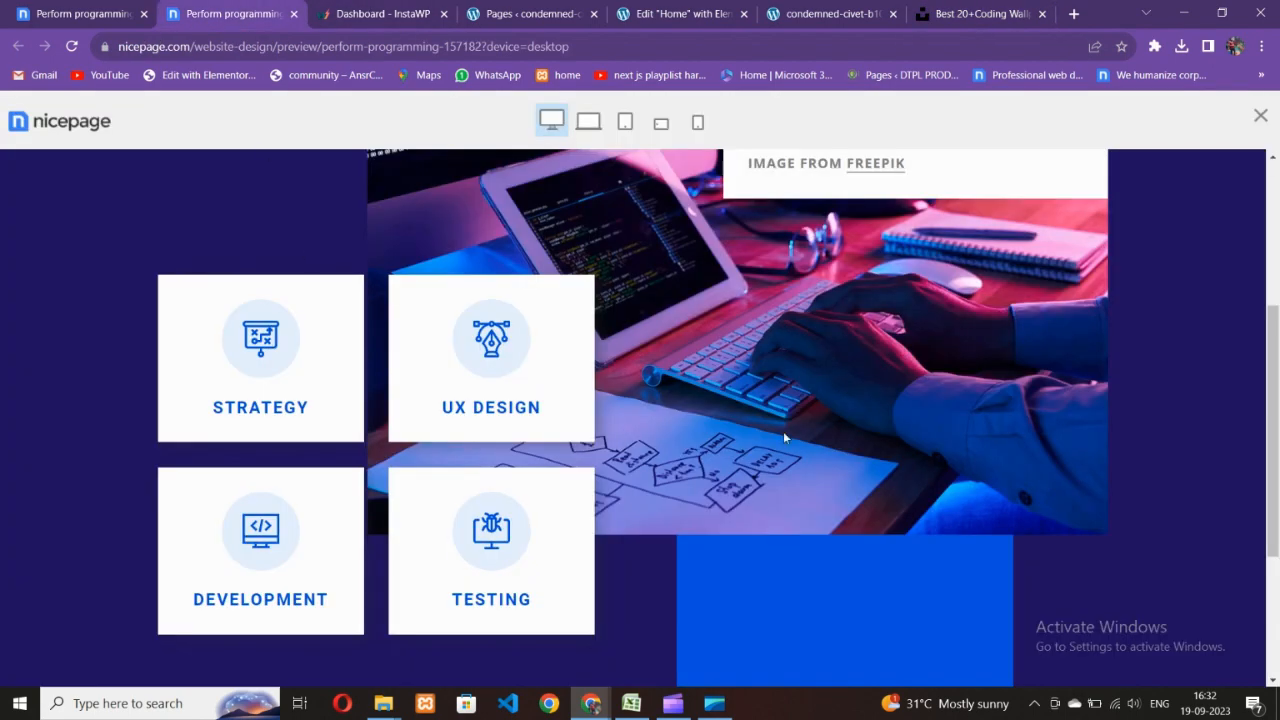
scroll(784, 437, "up", 3)
left_click(1042, 7)
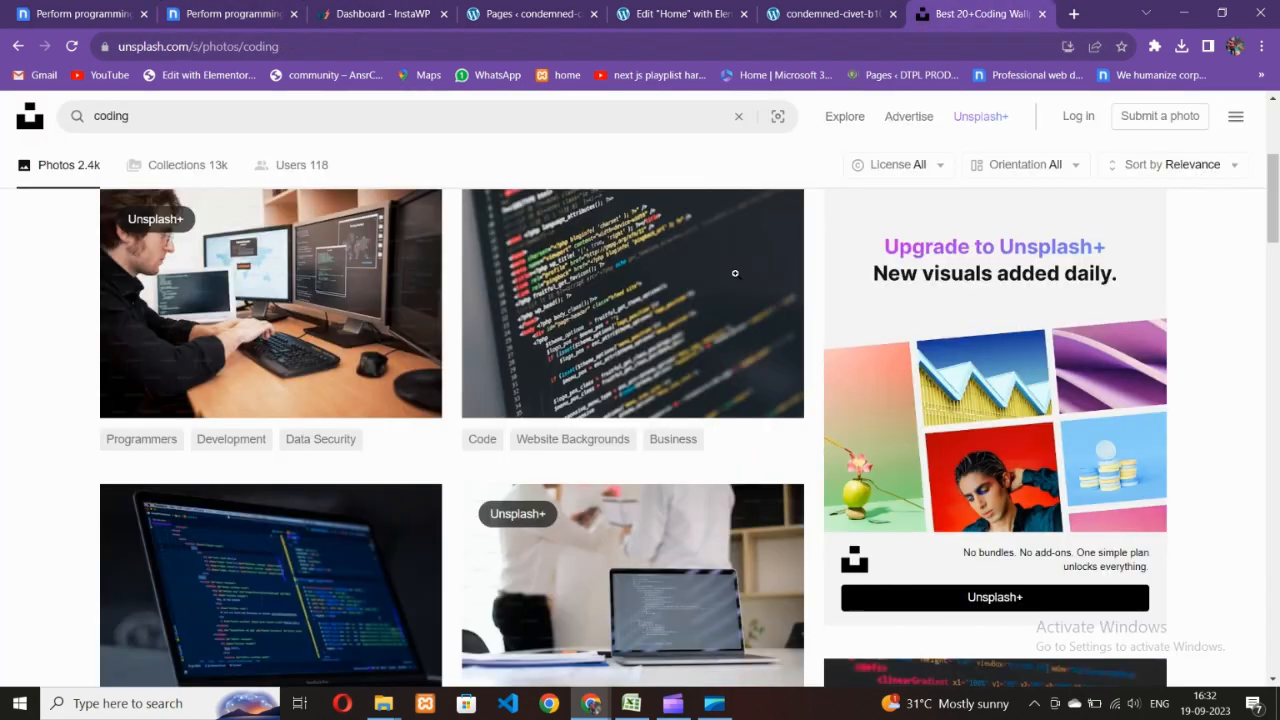
scroll(530, 466, "down", 5)
scroll(541, 470, "down", 3)
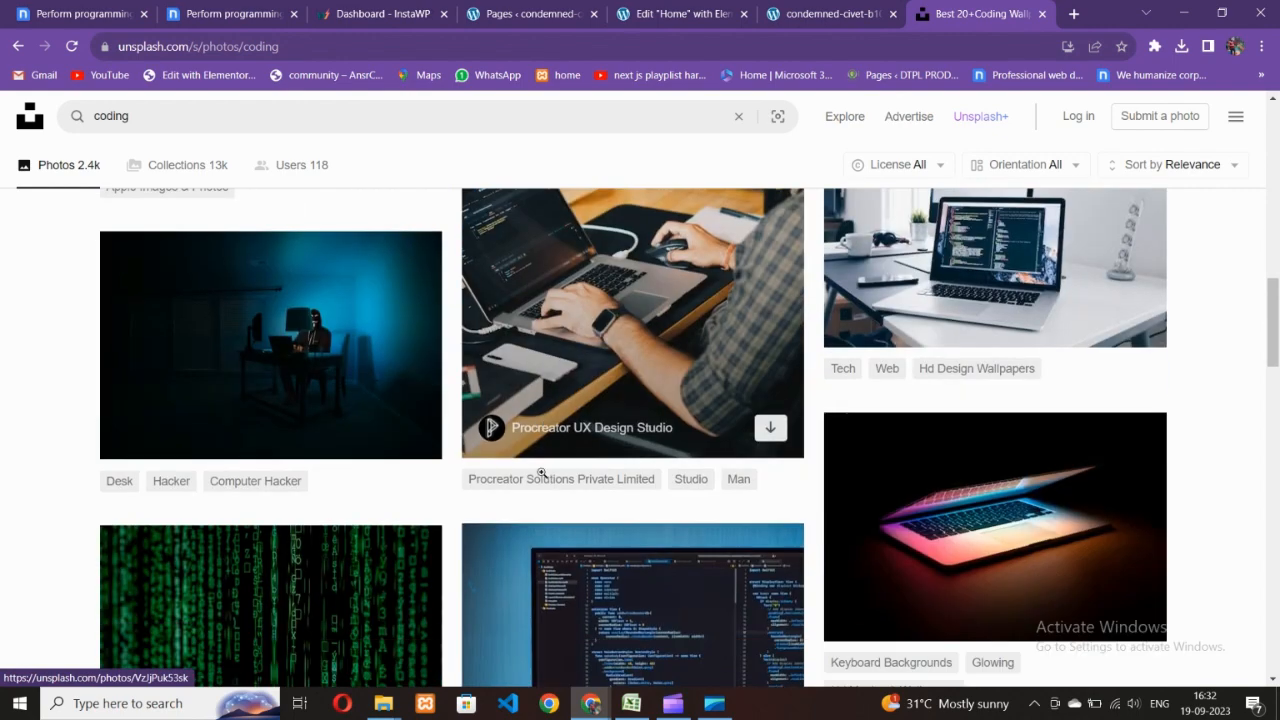
scroll(700, 450, "up", 1)
left_click(938, 408)
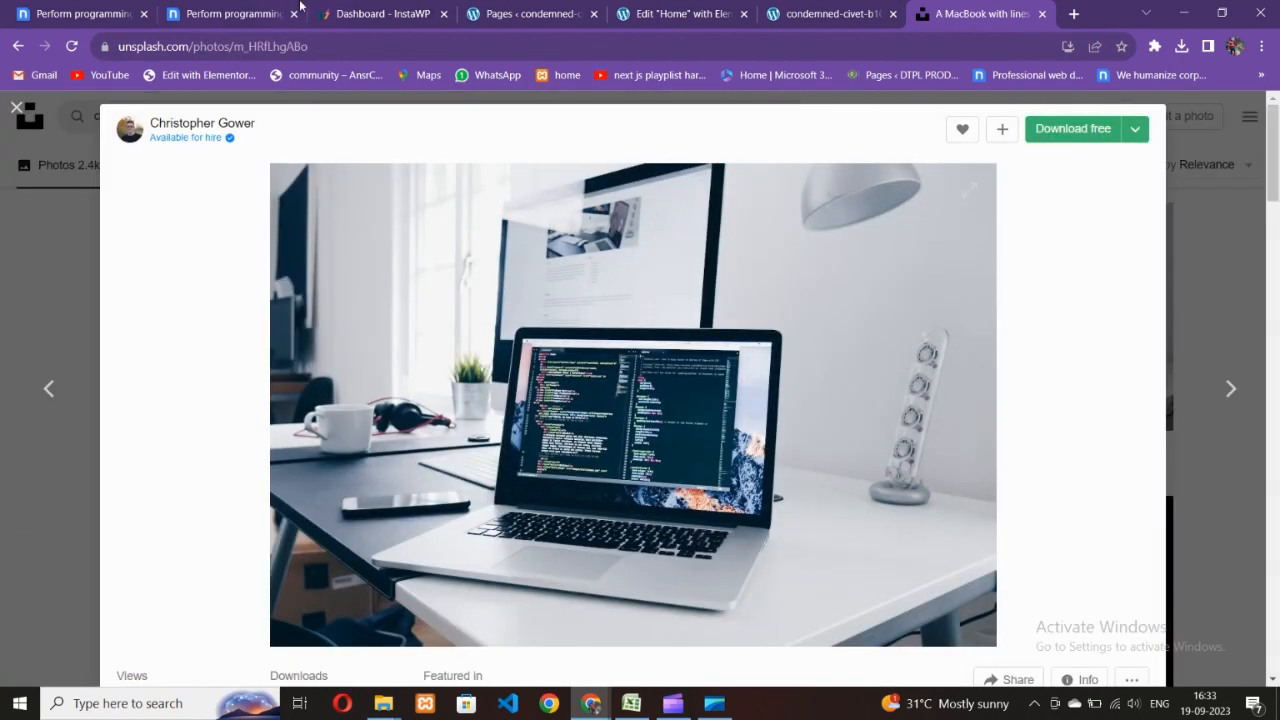
left_click(250, 14)
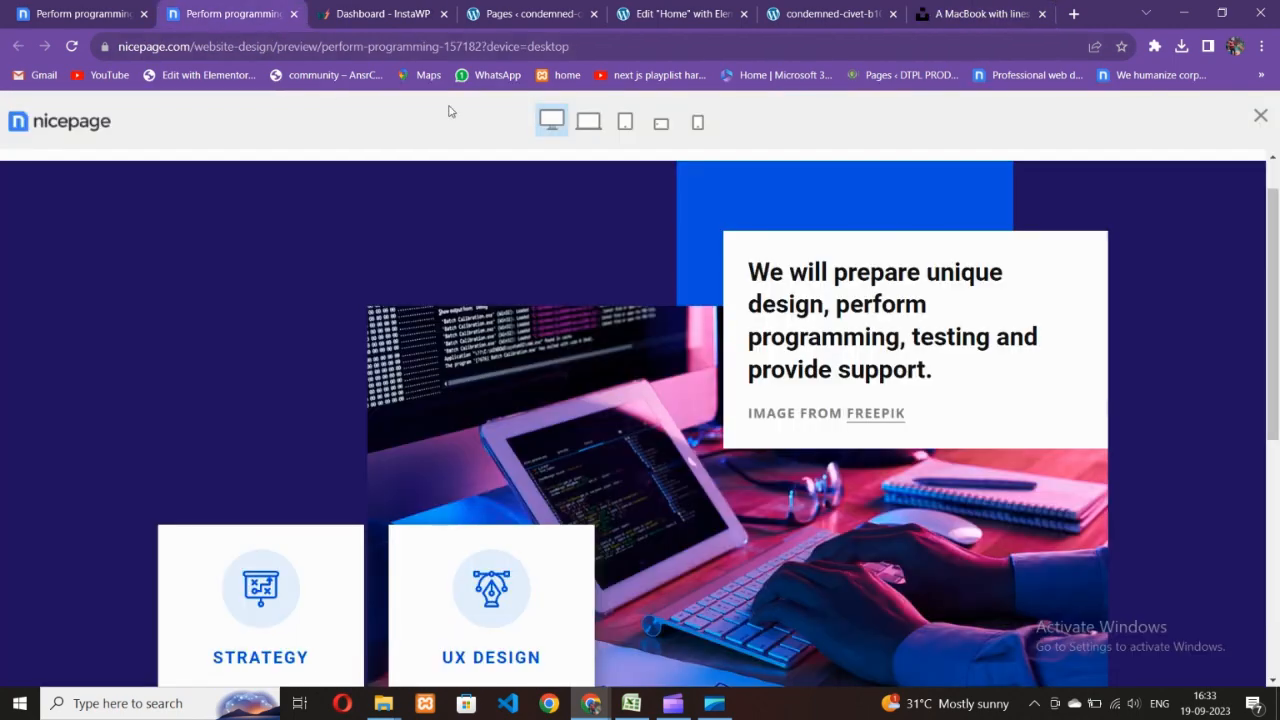
left_click(695, 7)
key("ctrl+Tab")
key("ctrl+Tab")
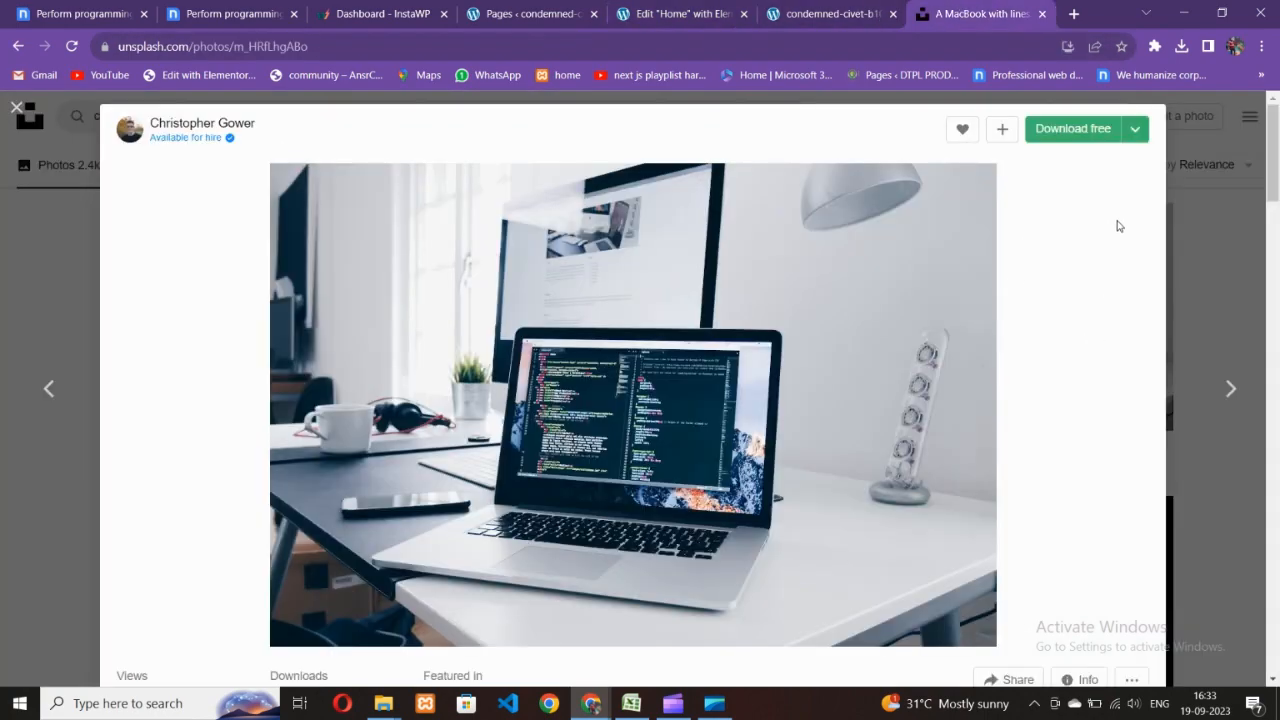
left_click(16, 106)
- Load more coding results and download the dark multi-monitor photo at a chosen size
scroll(575, 455, "down", 6)
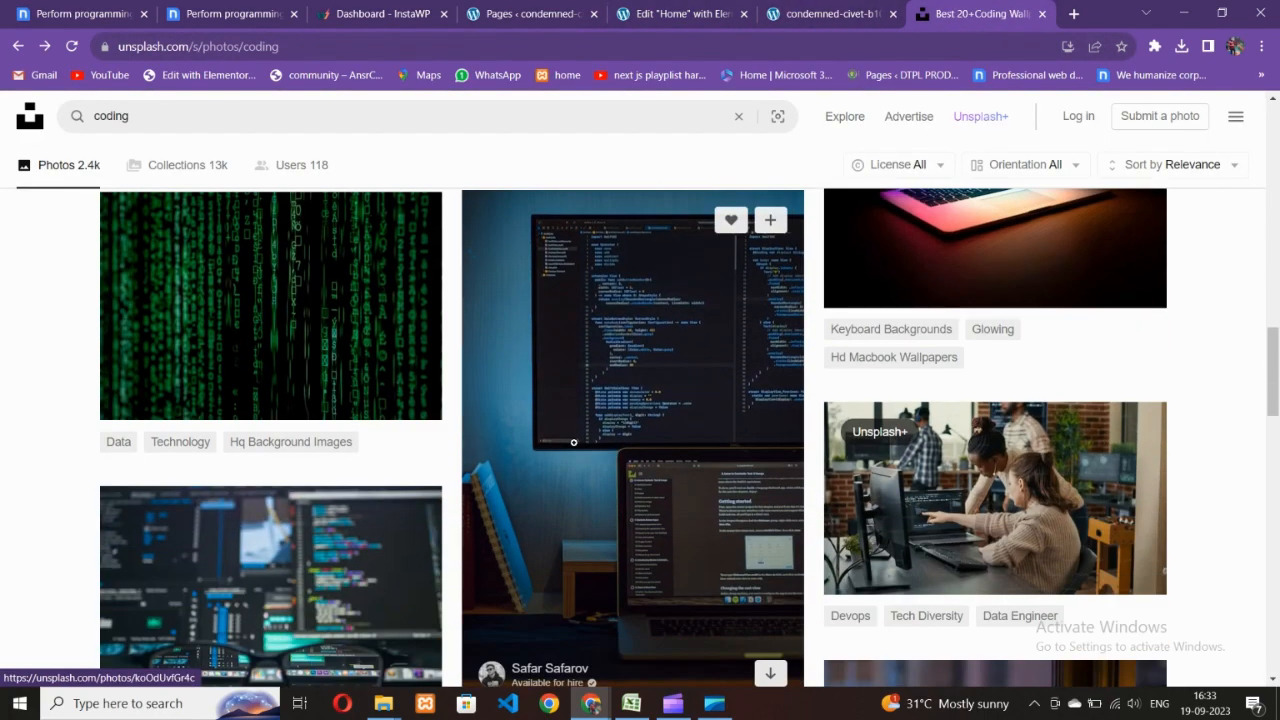
scroll(575, 455, "down", 4)
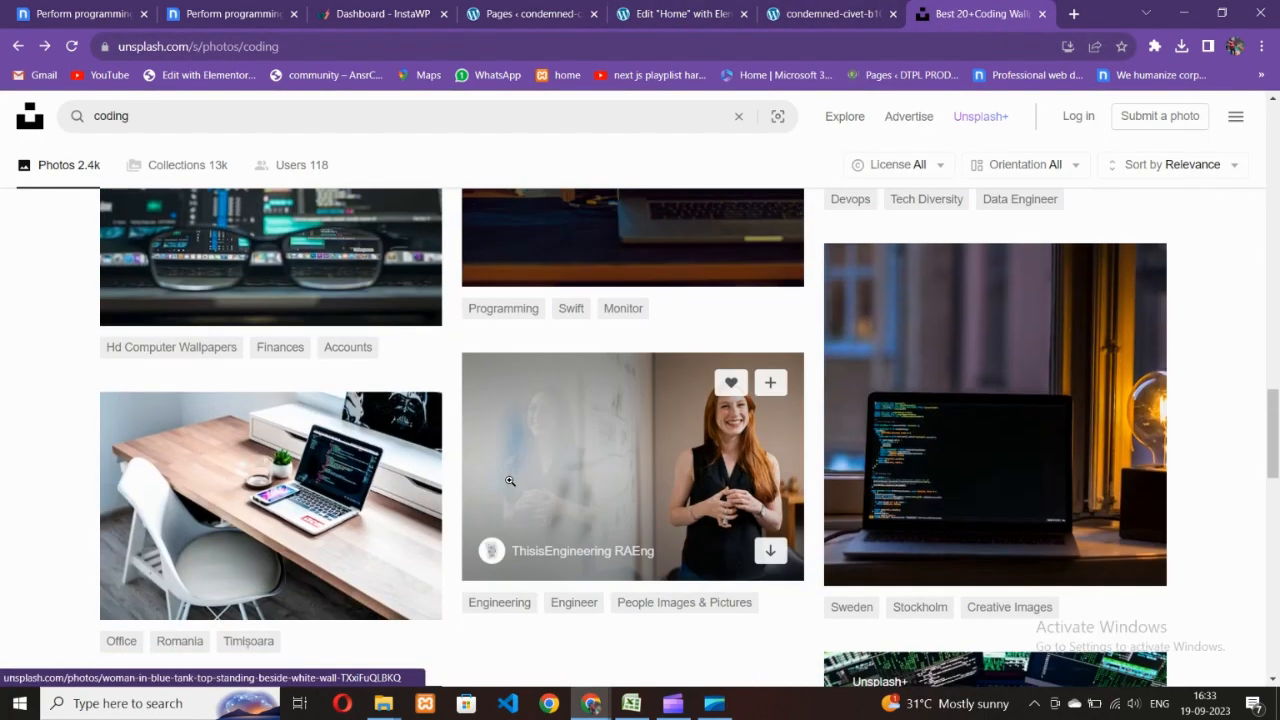
scroll(533, 492, "down", 3)
scroll(558, 499, "down", 3)
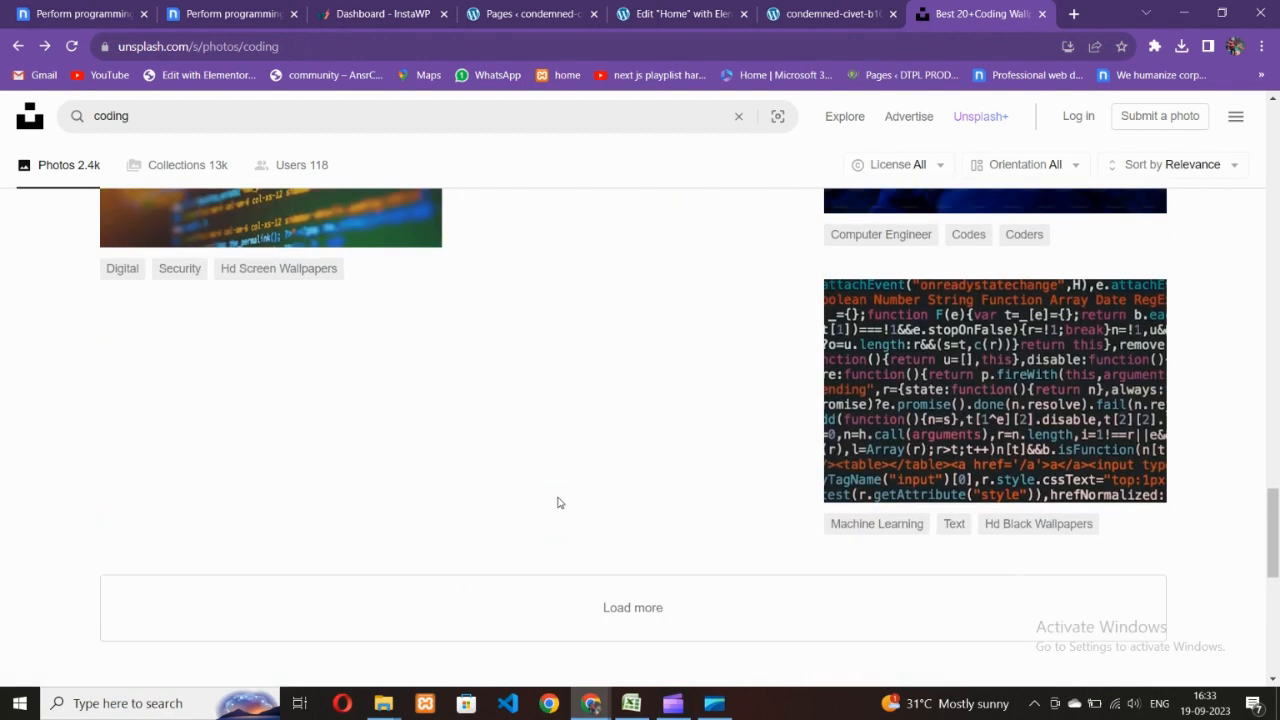
left_click(609, 610)
scroll(571, 478, "down", 4)
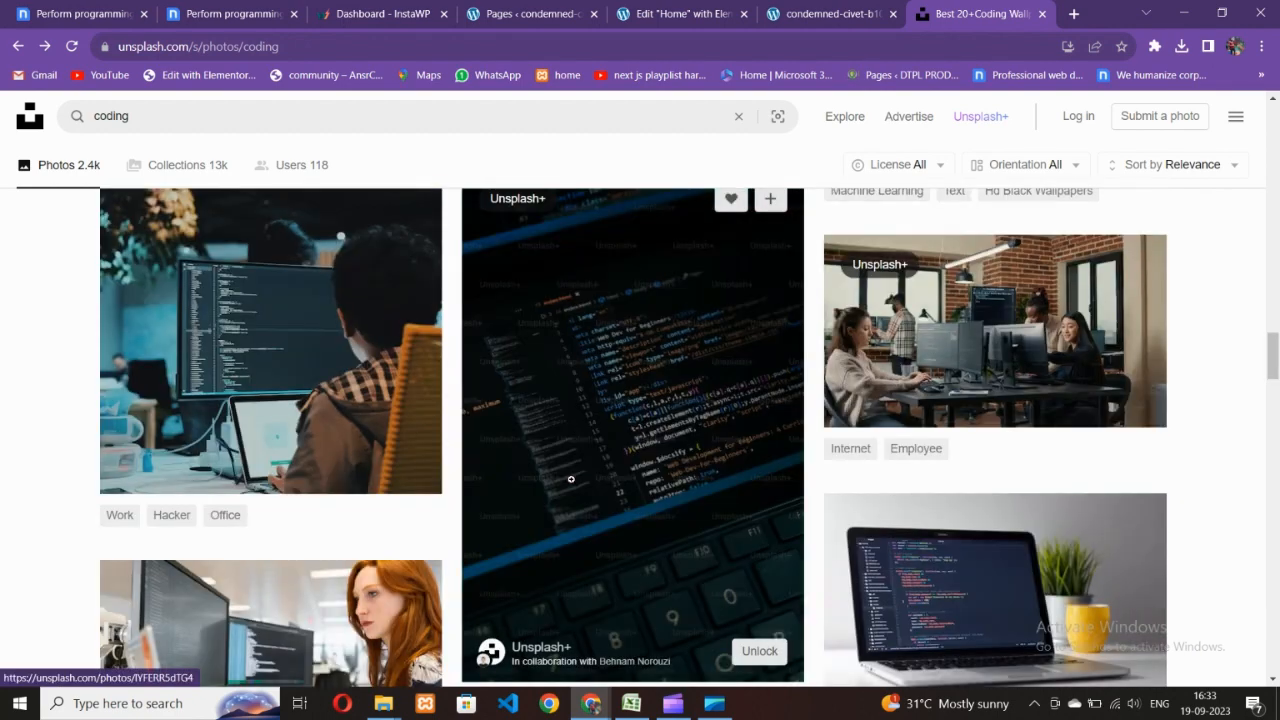
scroll(571, 502, "down", 3)
scroll(585, 515, "down", 2)
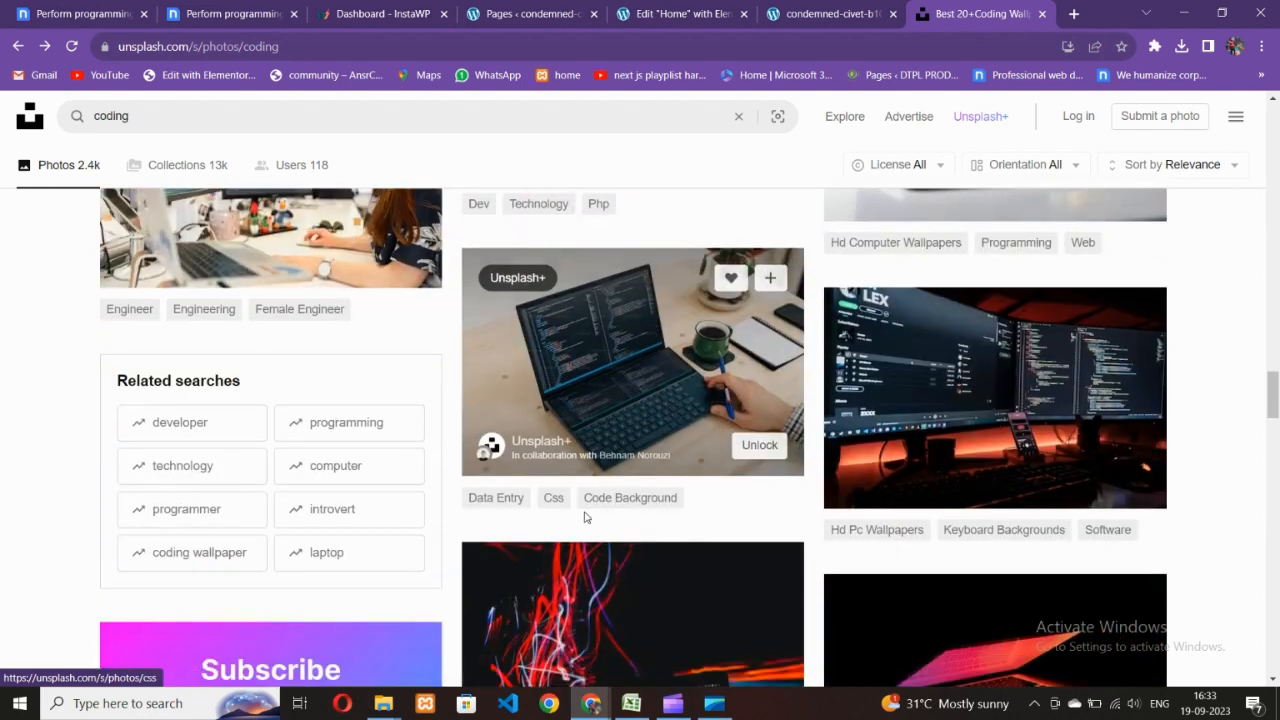
left_click(958, 420)
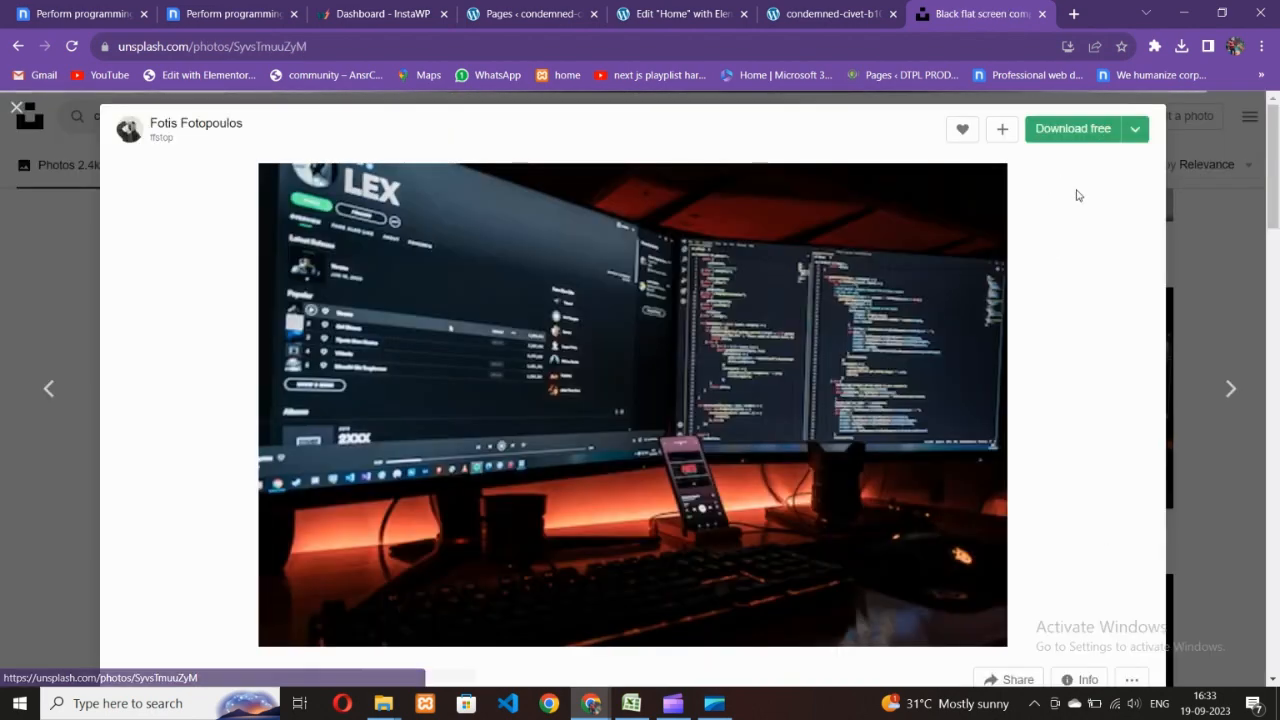
left_click(1139, 136)
left_click(1079, 201)
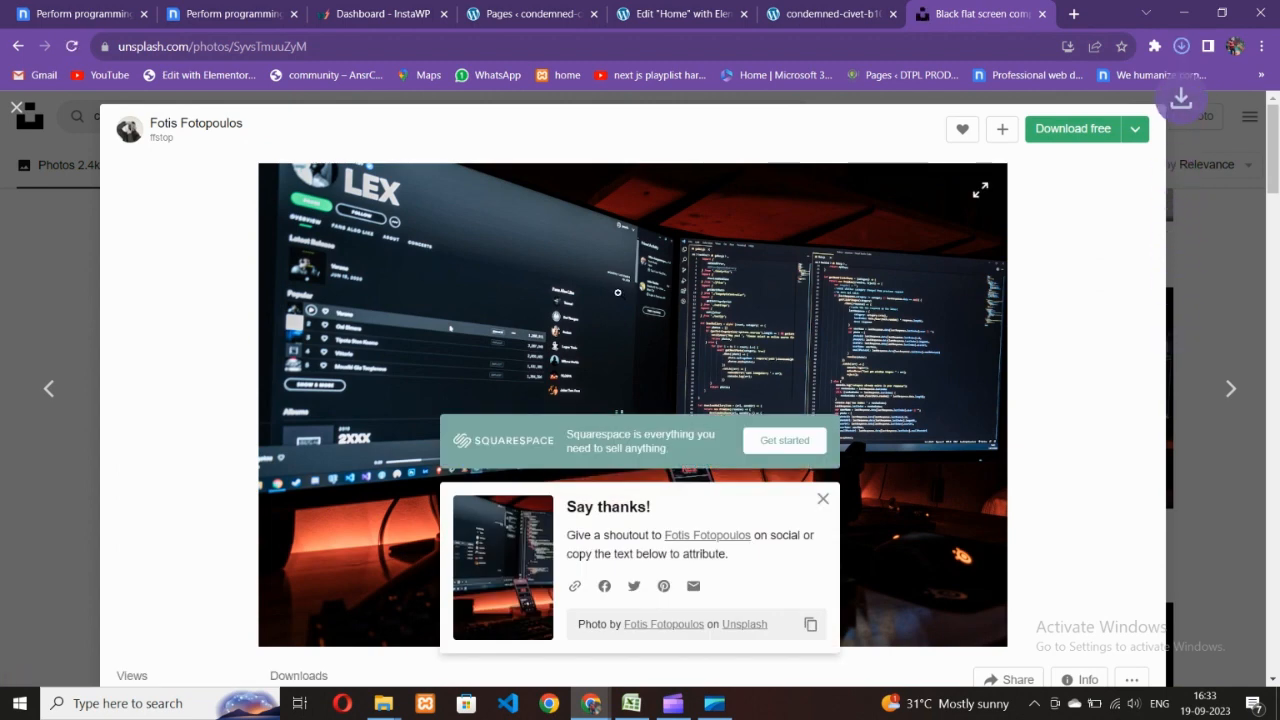
left_click(530, 14)
left_click(680, 14)
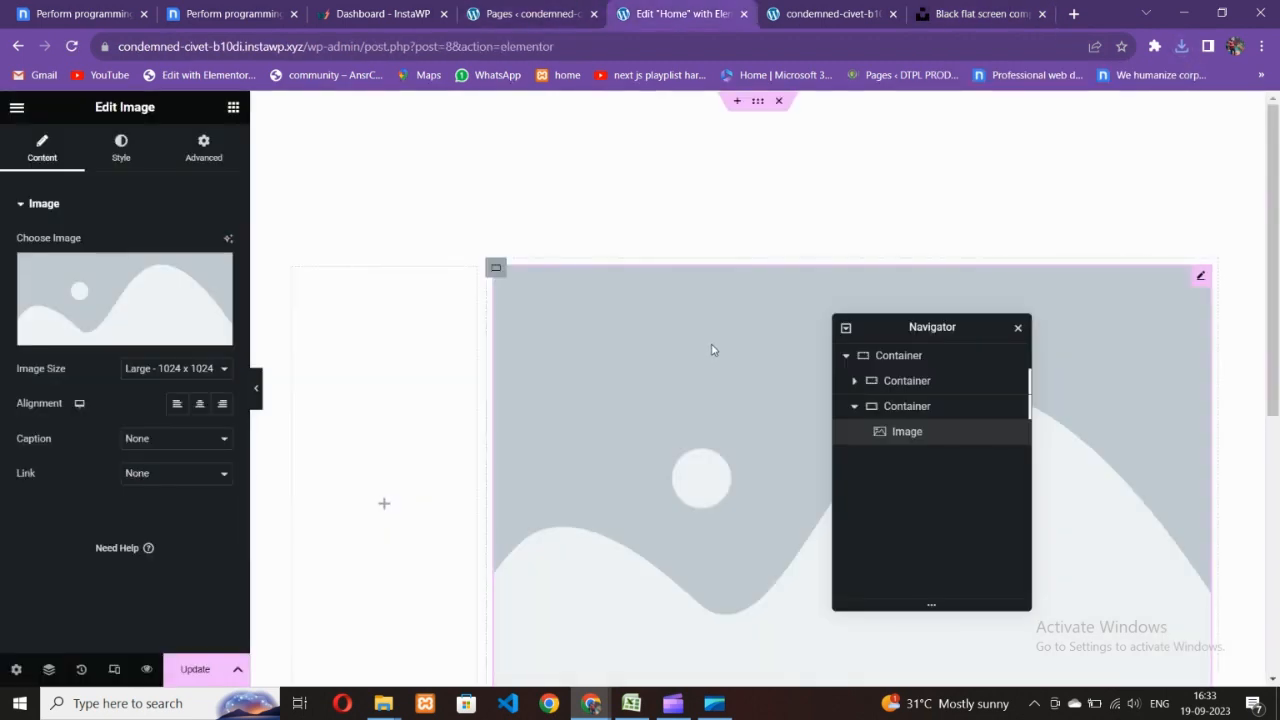
- Upload the downloaded monitor JPG to the media library and insert it into the Image widget
left_click(122, 280)
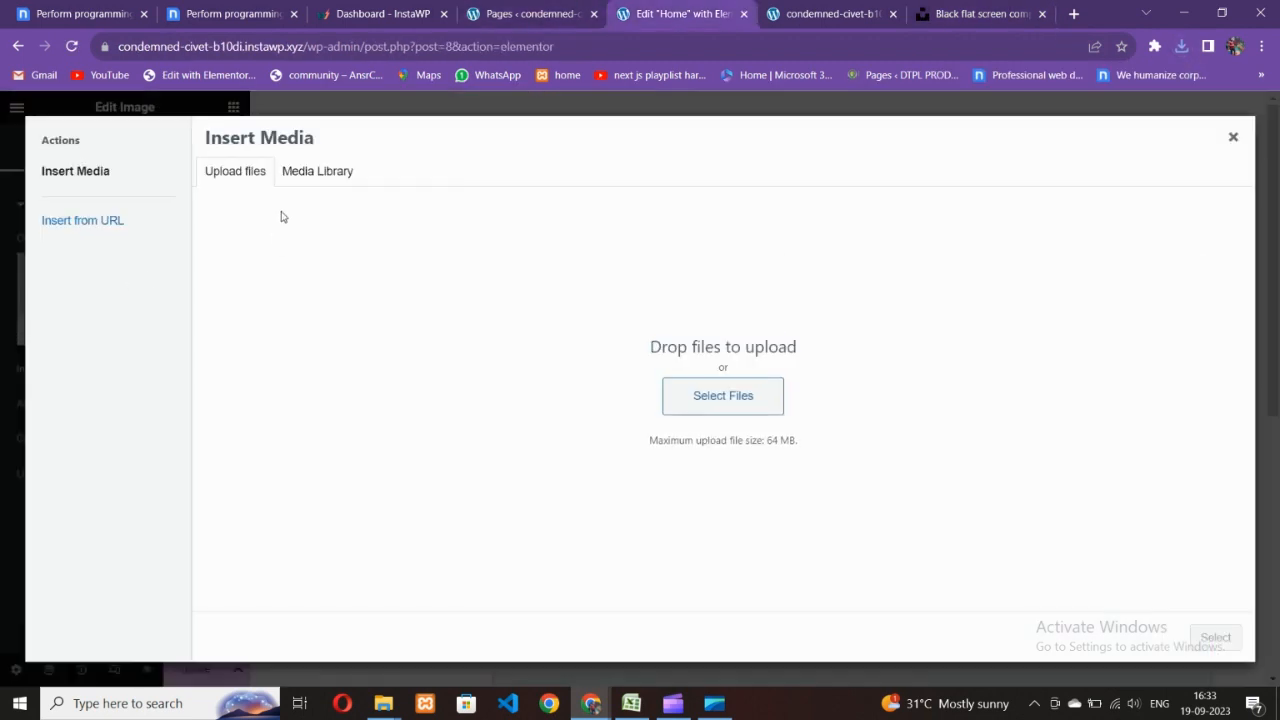
left_click(715, 395)
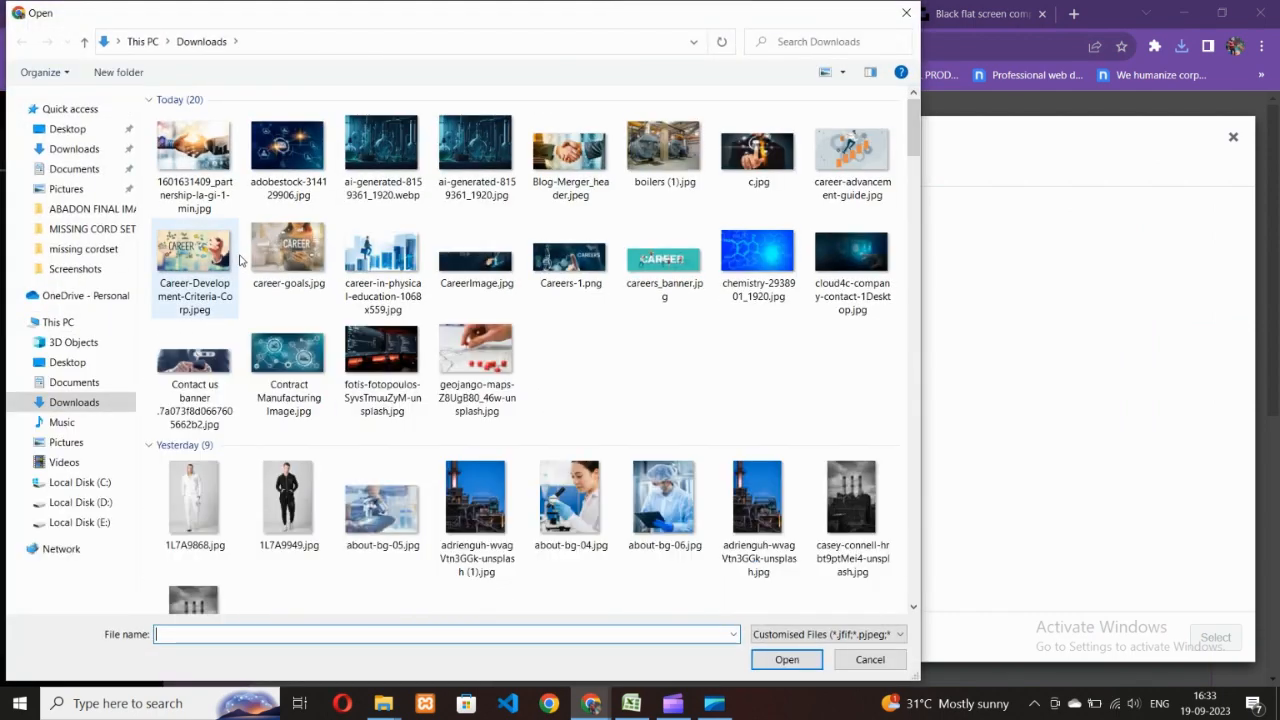
left_click(193, 155)
left_click(787, 659)
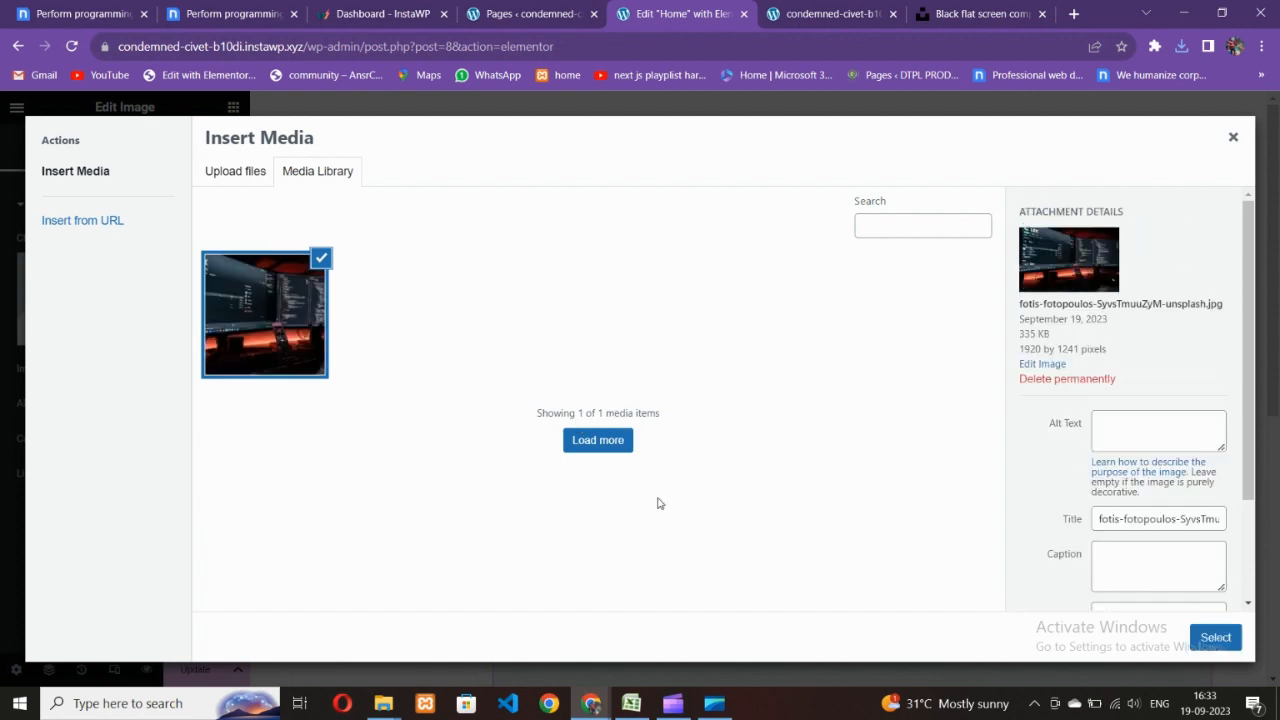
left_click(1215, 637)
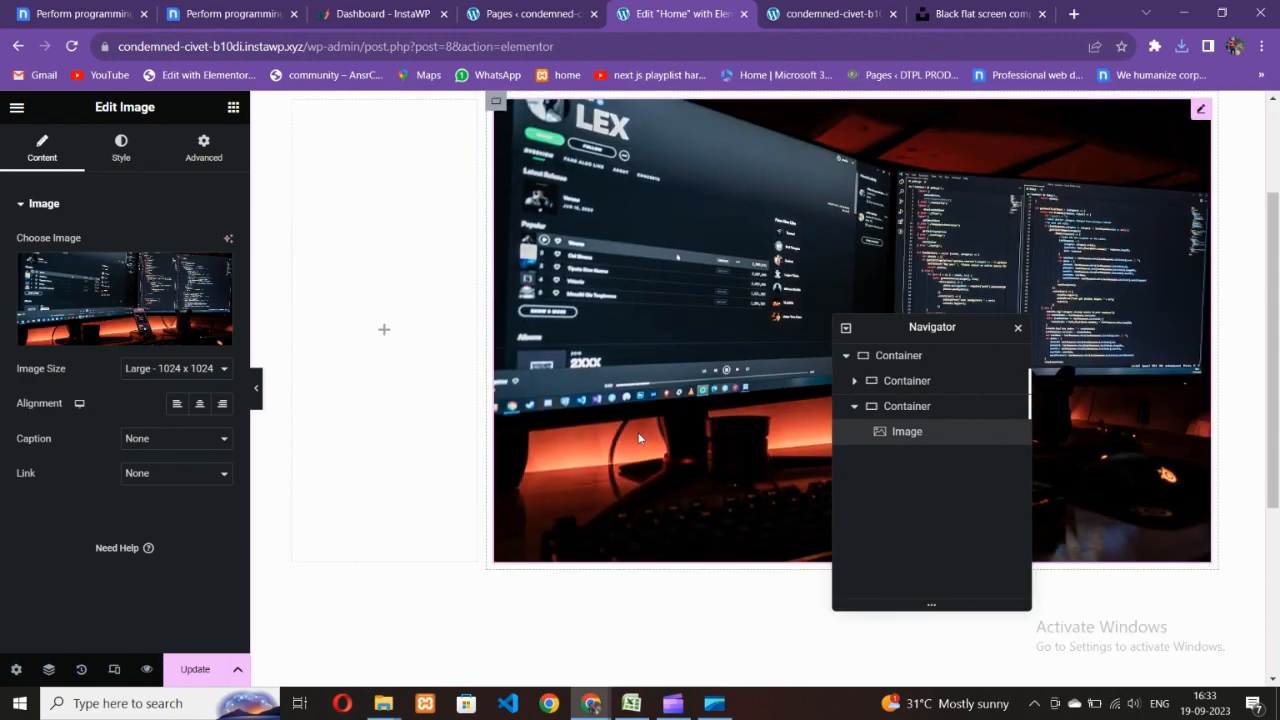
left_click(217, 10)
- Scroll through the Nicepage hero and four service cards, then return to the Elementor editor
scroll(379, 350, "down", 3)
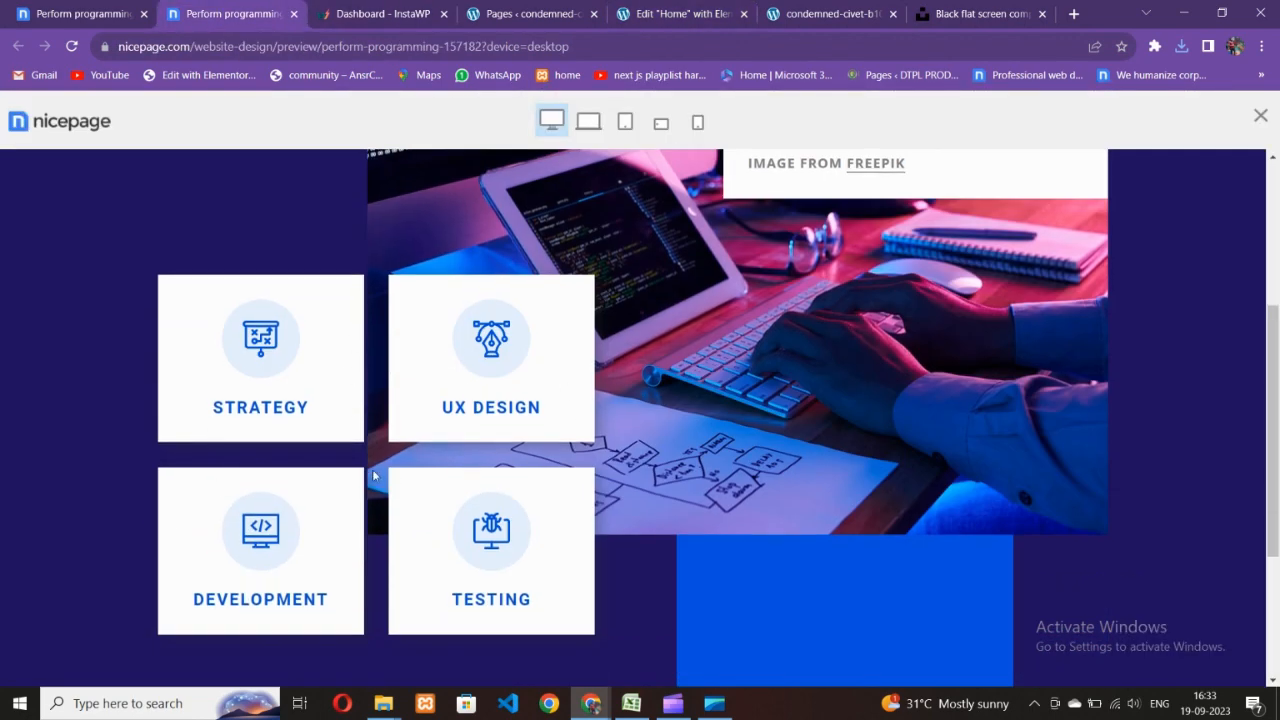
scroll(375, 476, "up", 4)
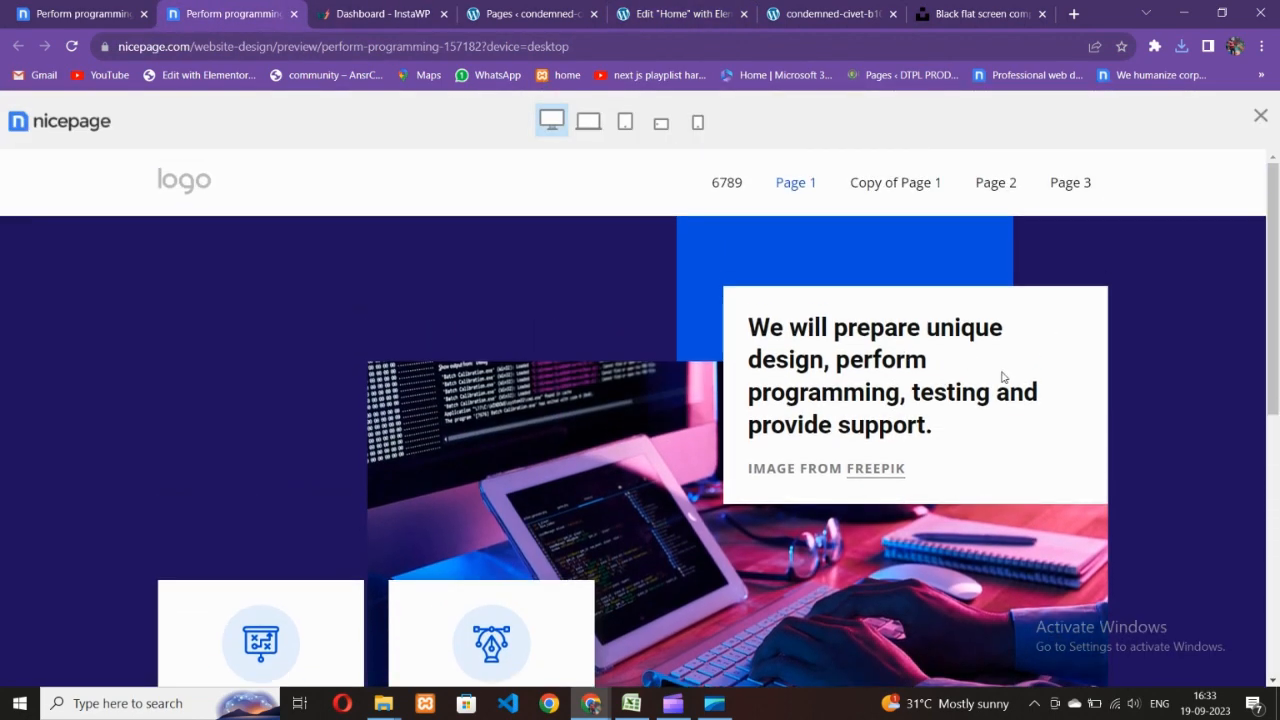
scroll(960, 380, "down", 4)
scroll(640, 395, "down", 3)
scroll(634, 420, "up", 3)
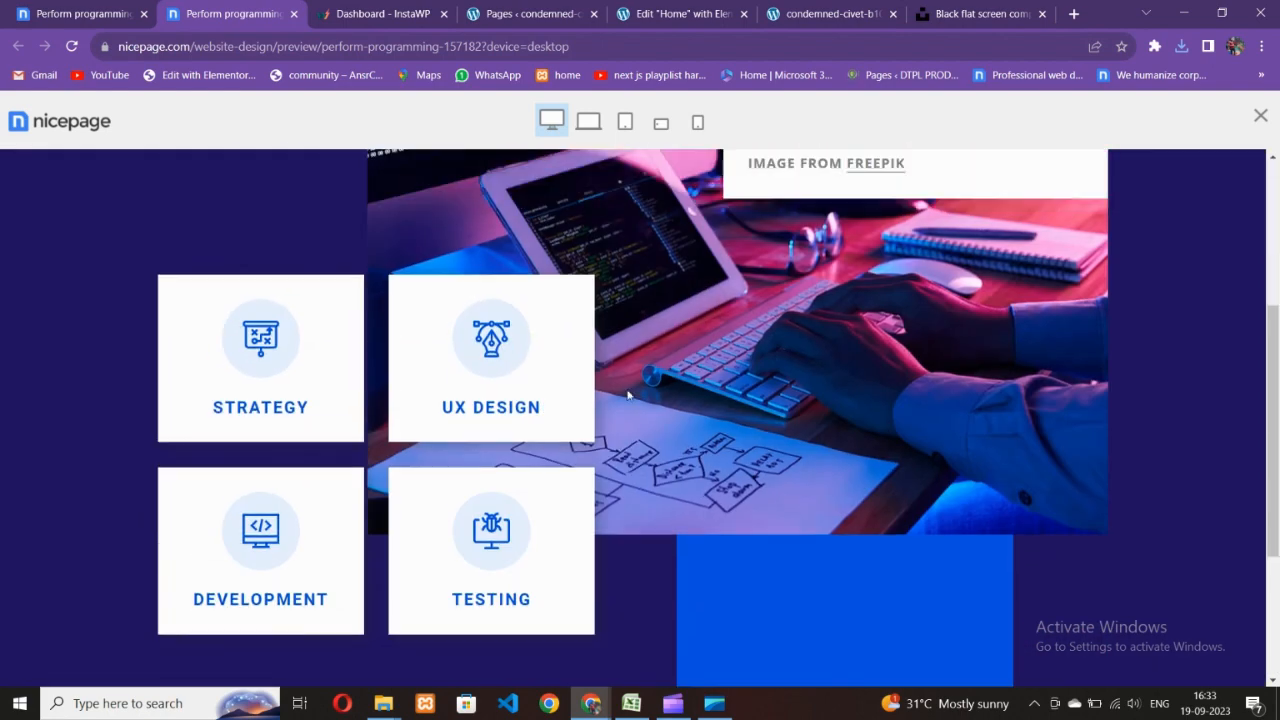
scroll(343, 426, "up", 3)
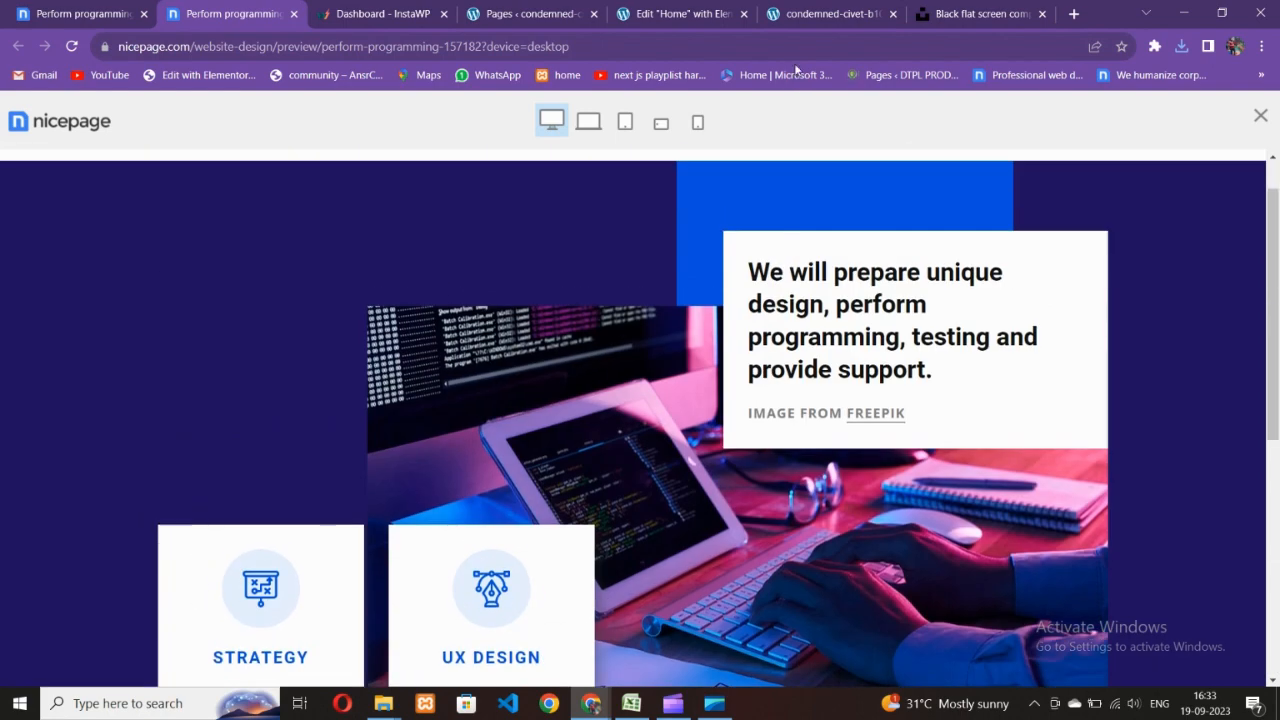
left_click(680, 13)
scroll(743, 220, "up", 2)
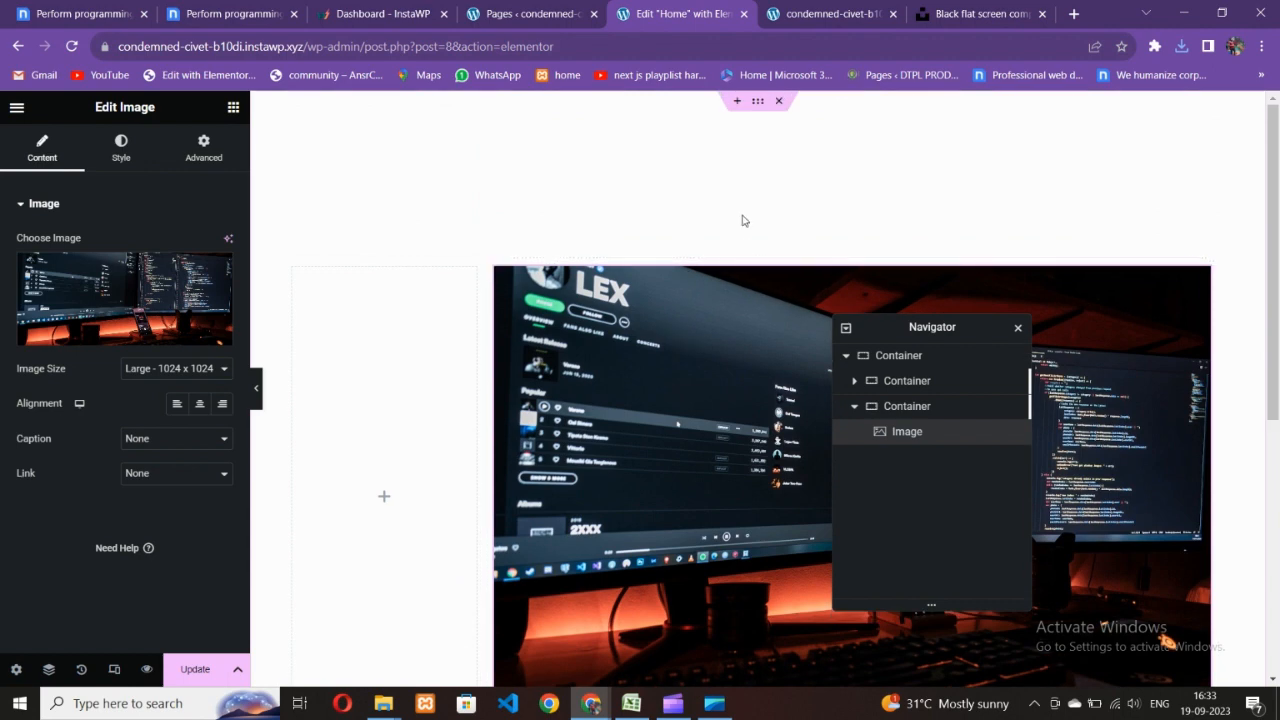
- Give the hero container a solid deep-blue background, checking it against the Nicepage reference
left_click(757, 101)
left_click(119, 148)
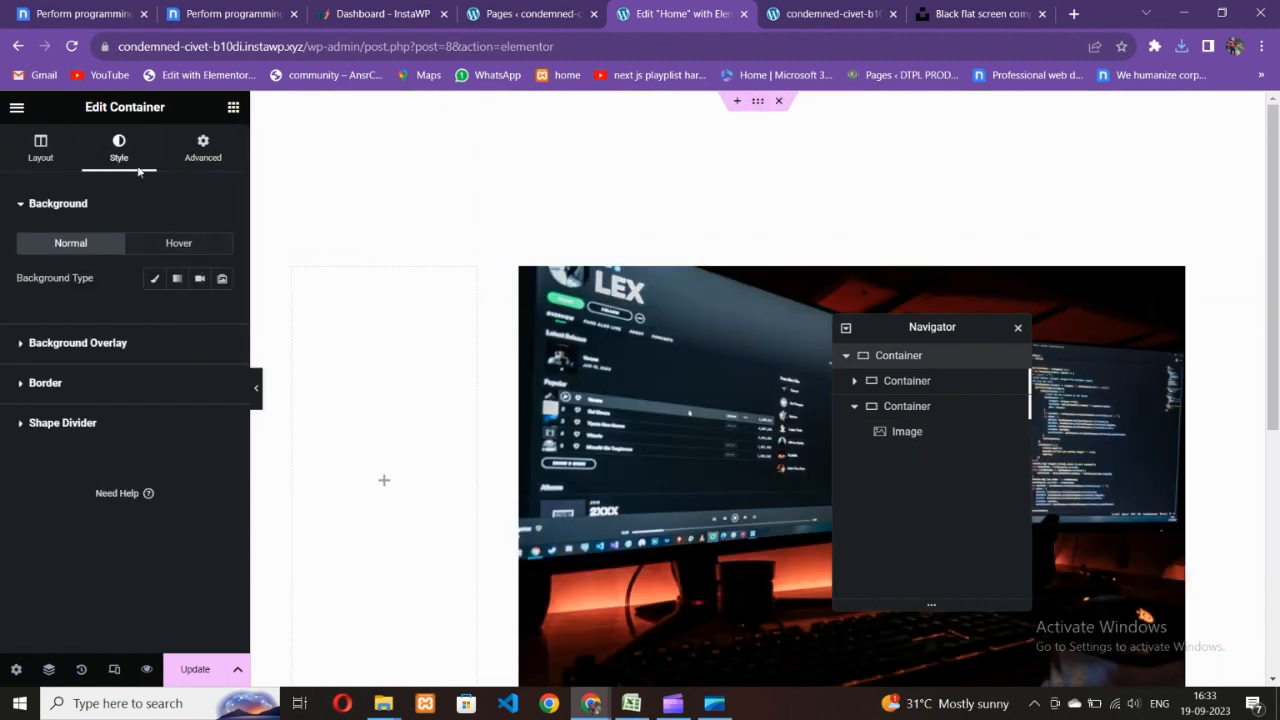
left_click(154, 278)
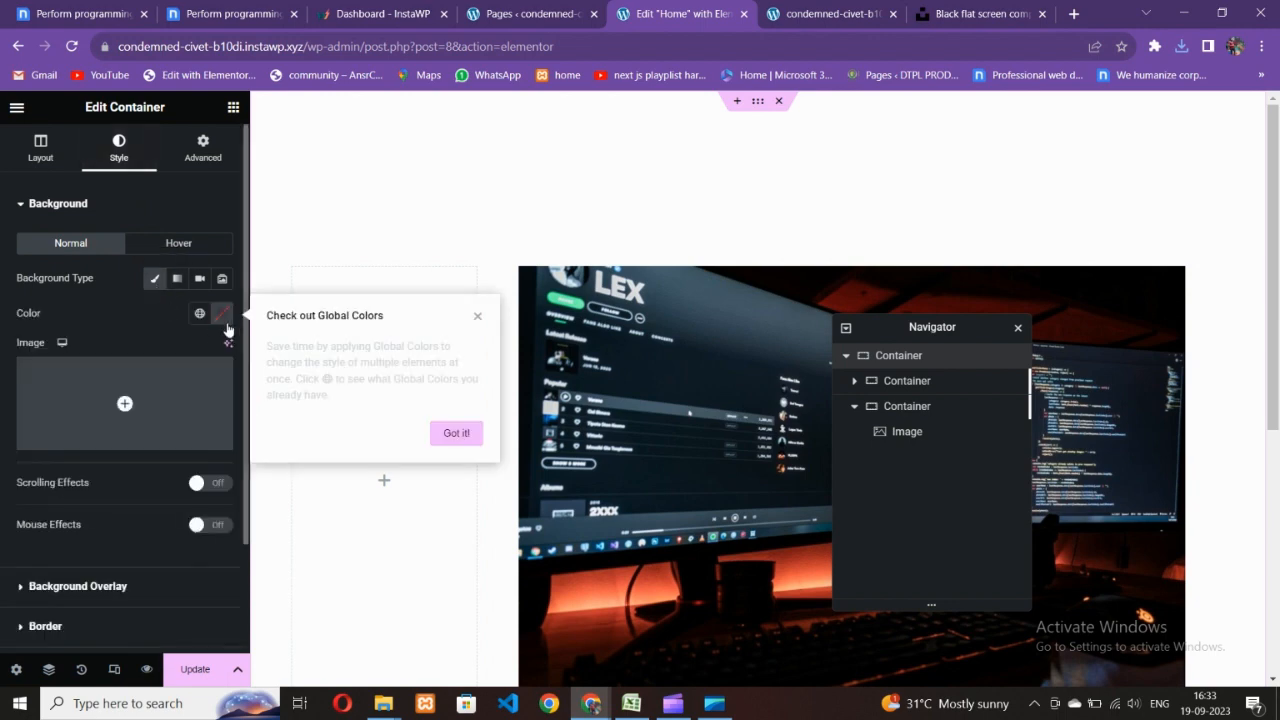
left_click(223, 315)
left_click_drag(170, 519, 255, 516)
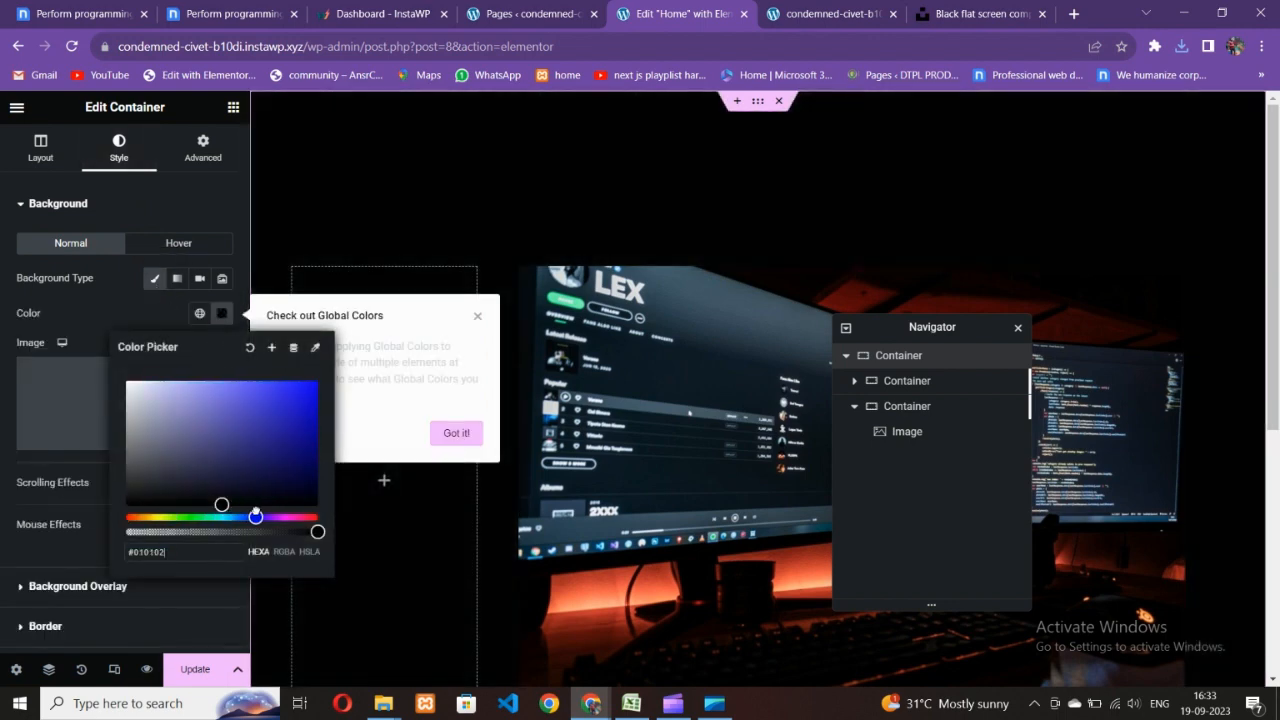
left_click_drag(286, 431, 301, 463)
left_click(202, 5)
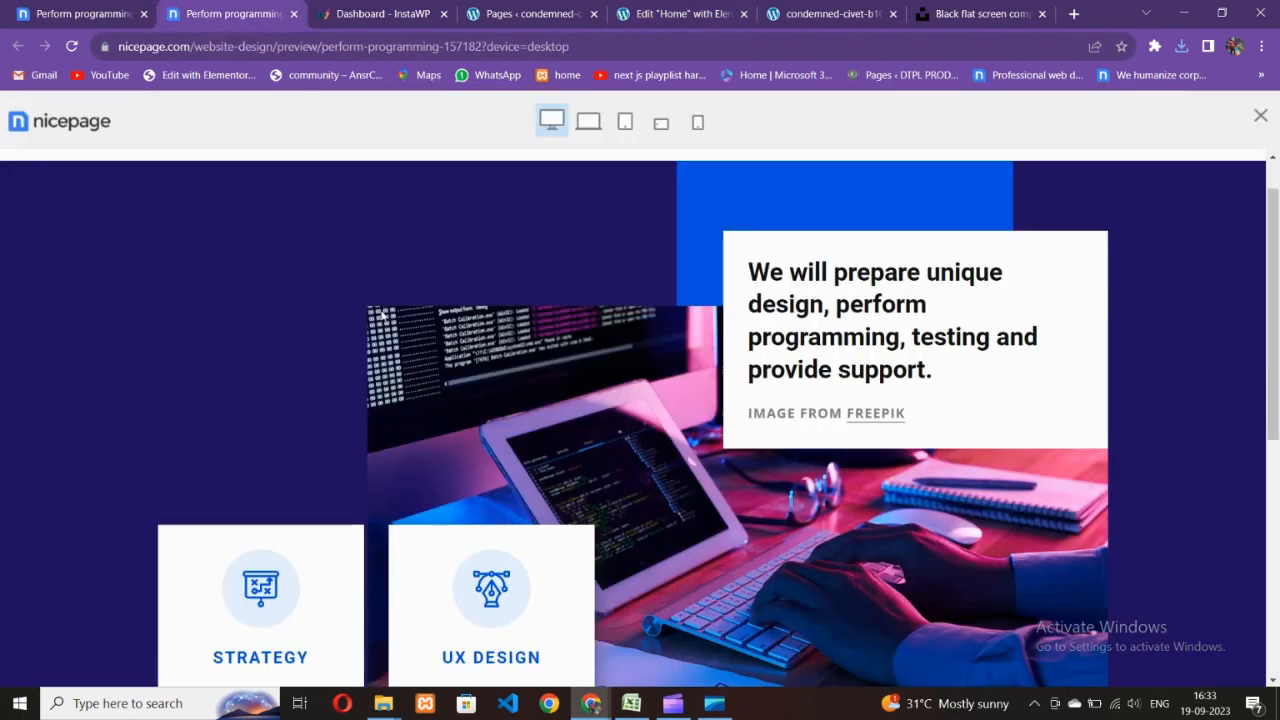
scroll(770, 360, "down", 5)
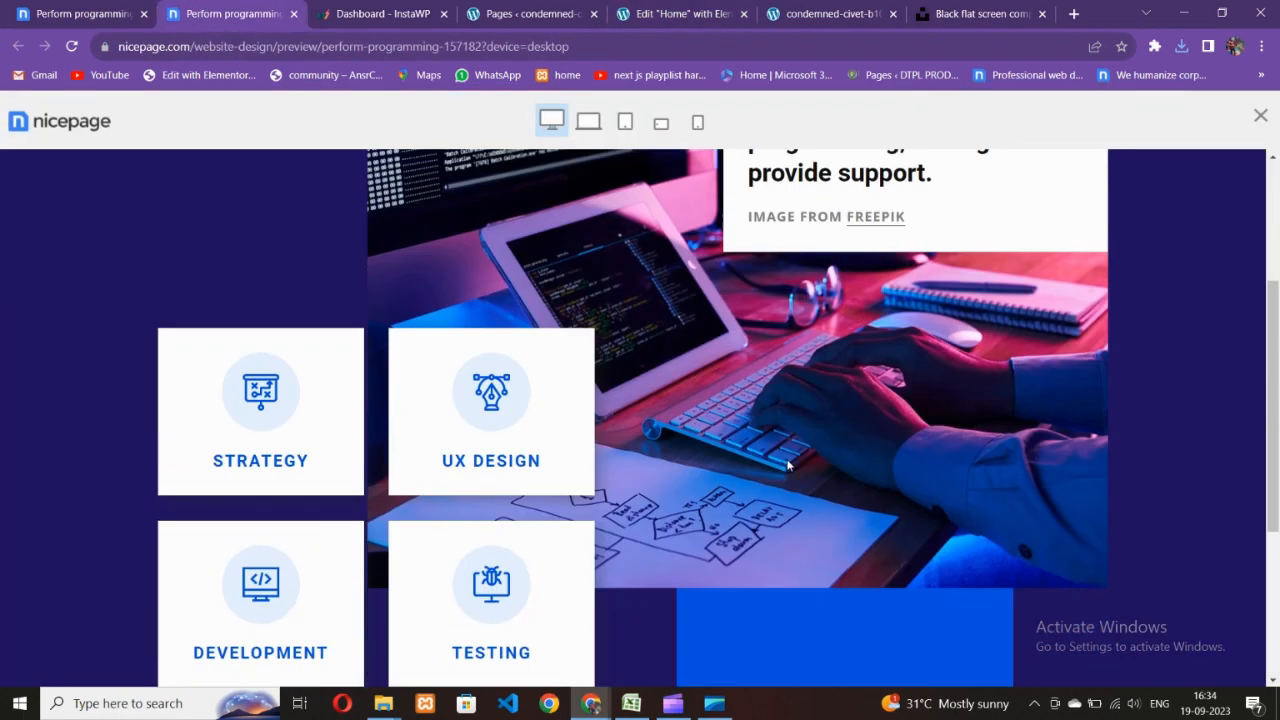
scroll(771, 400, "up", 4)
scroll(770, 404, "up", 2)
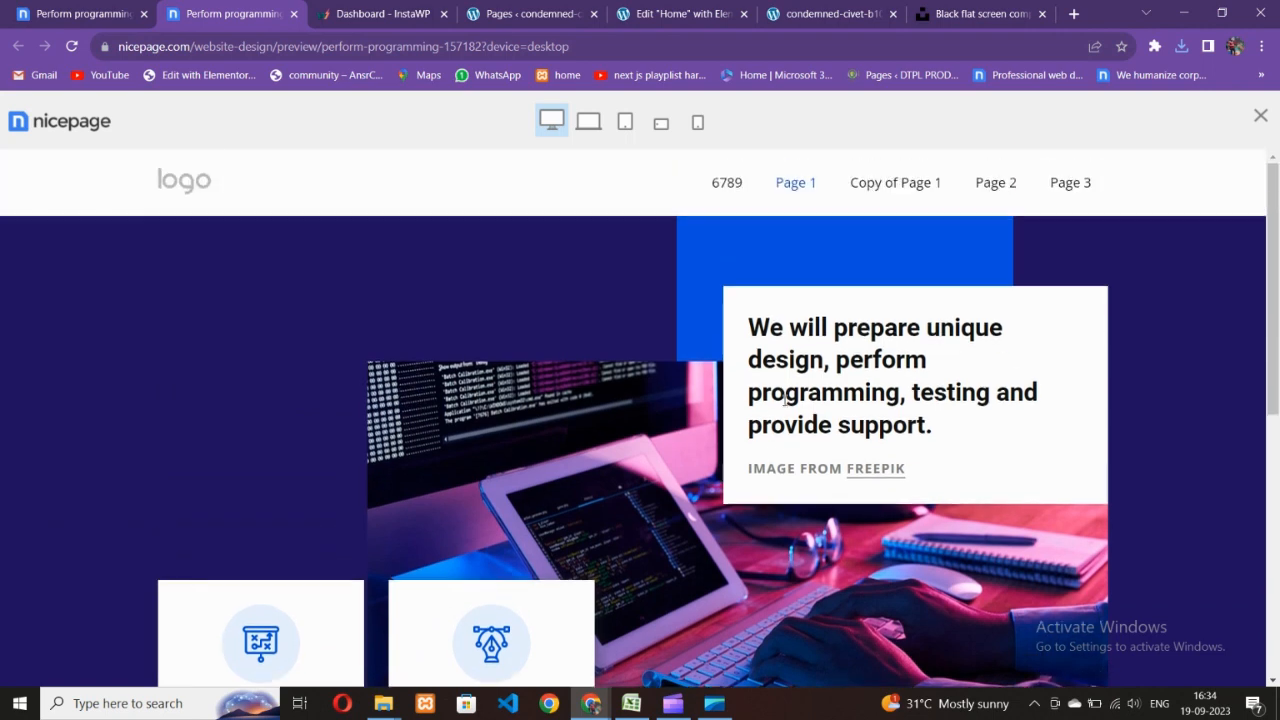
left_click(669, 6)
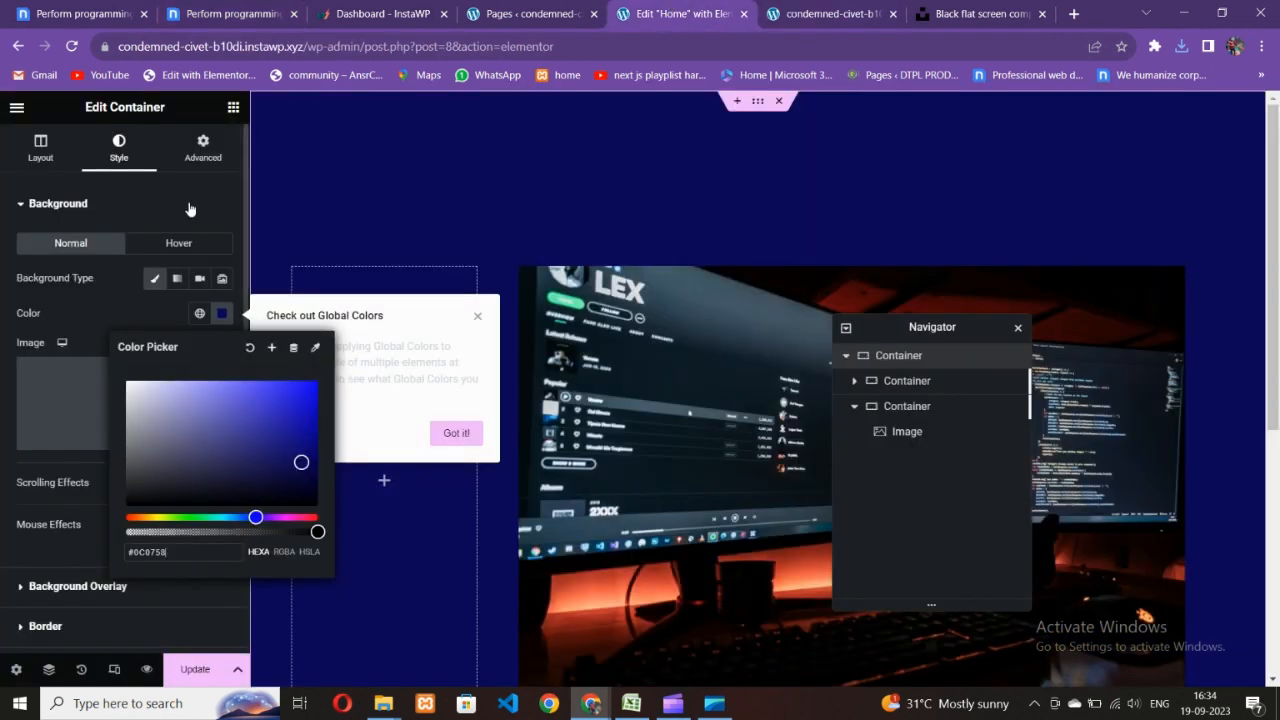
left_click(198, 292)
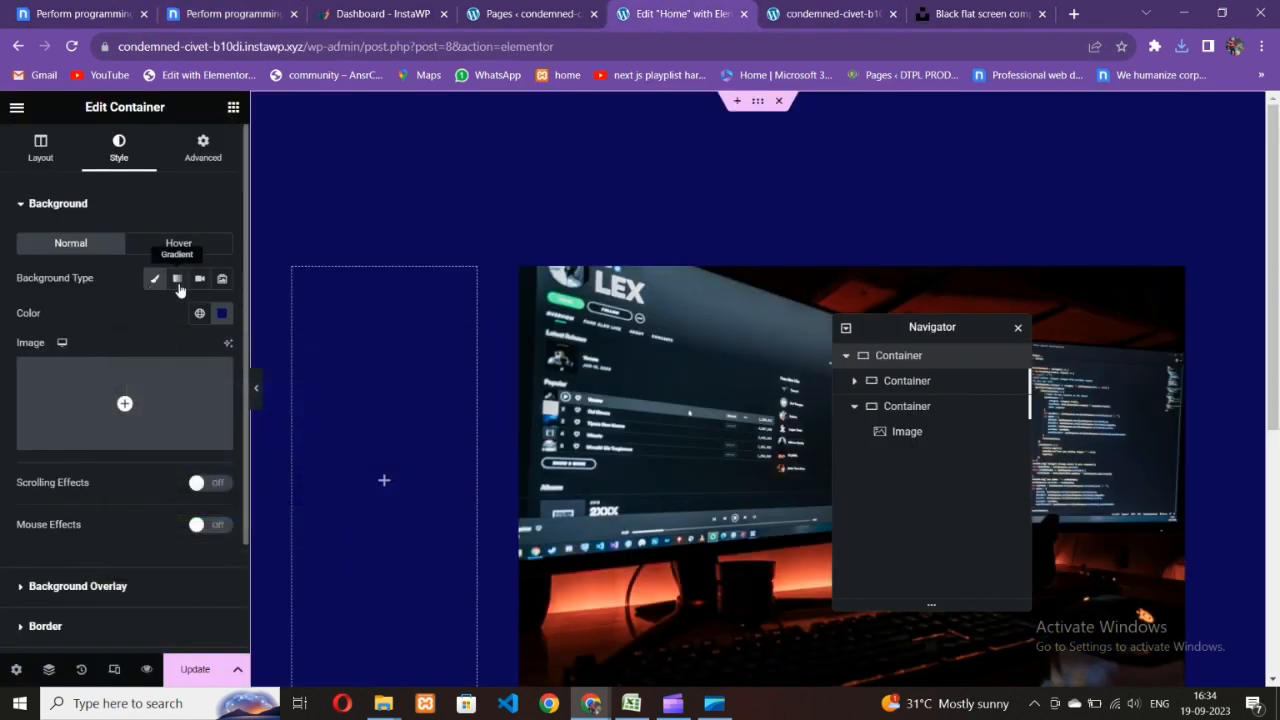
- Switch the background to a navy-to-blue gradient angled 81° with the first stop at 46%
left_click(177, 279)
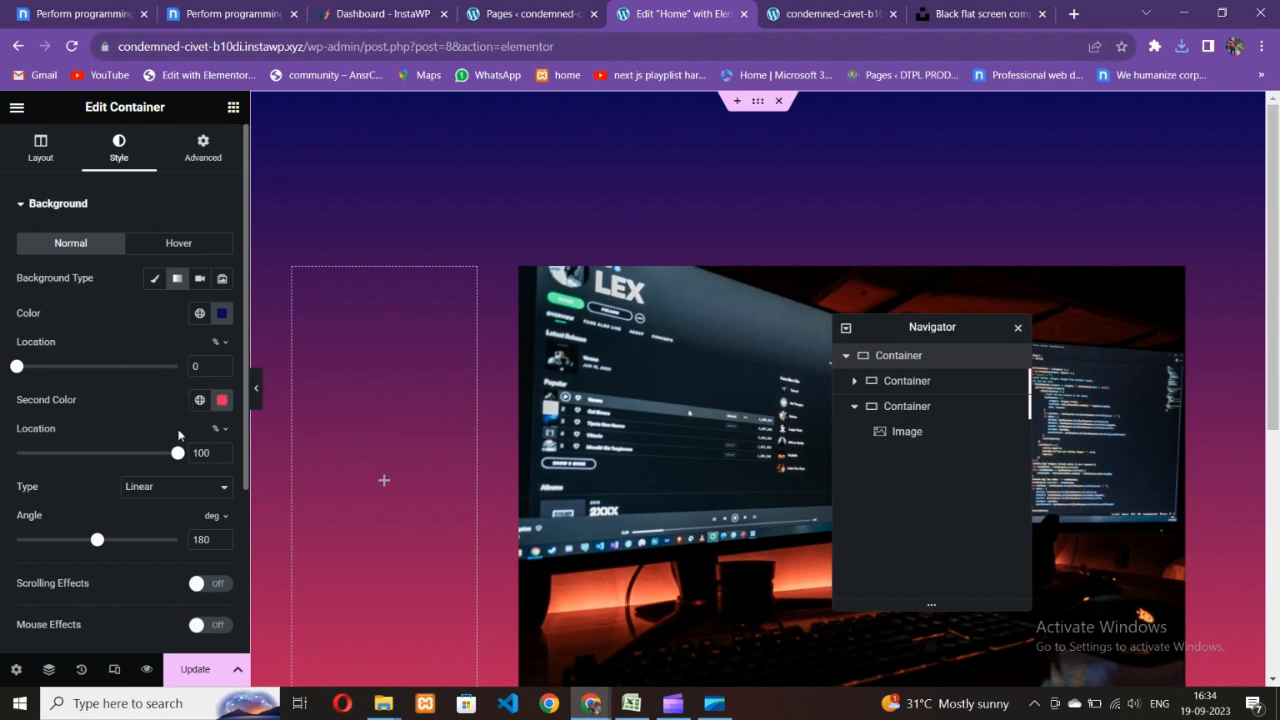
left_click(220, 12)
left_click(641, 8)
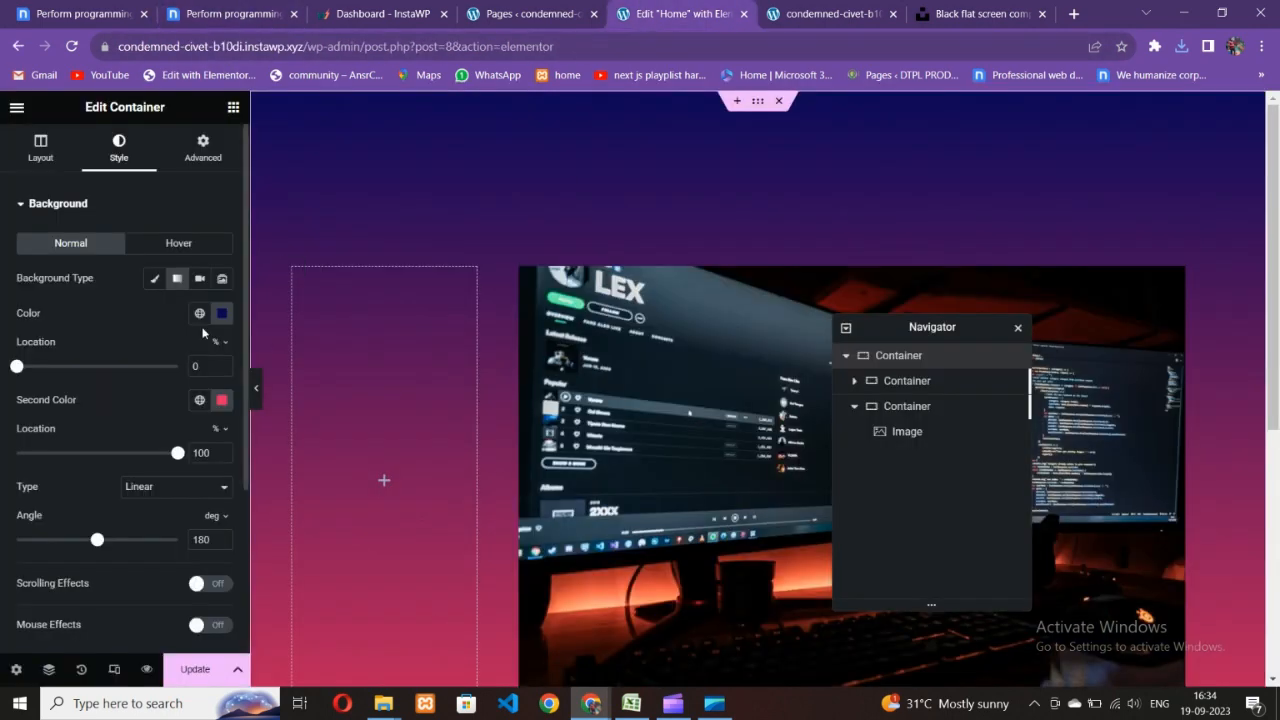
left_click(222, 400)
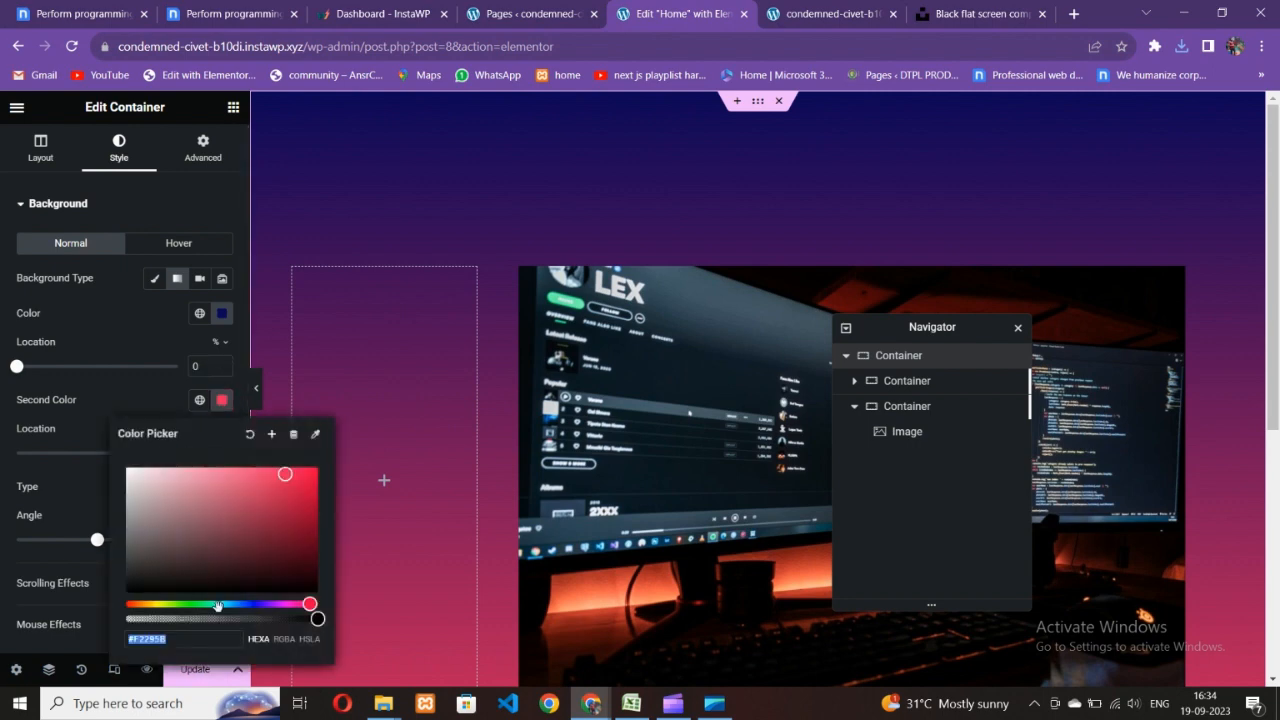
left_click_drag(217, 606, 253, 607)
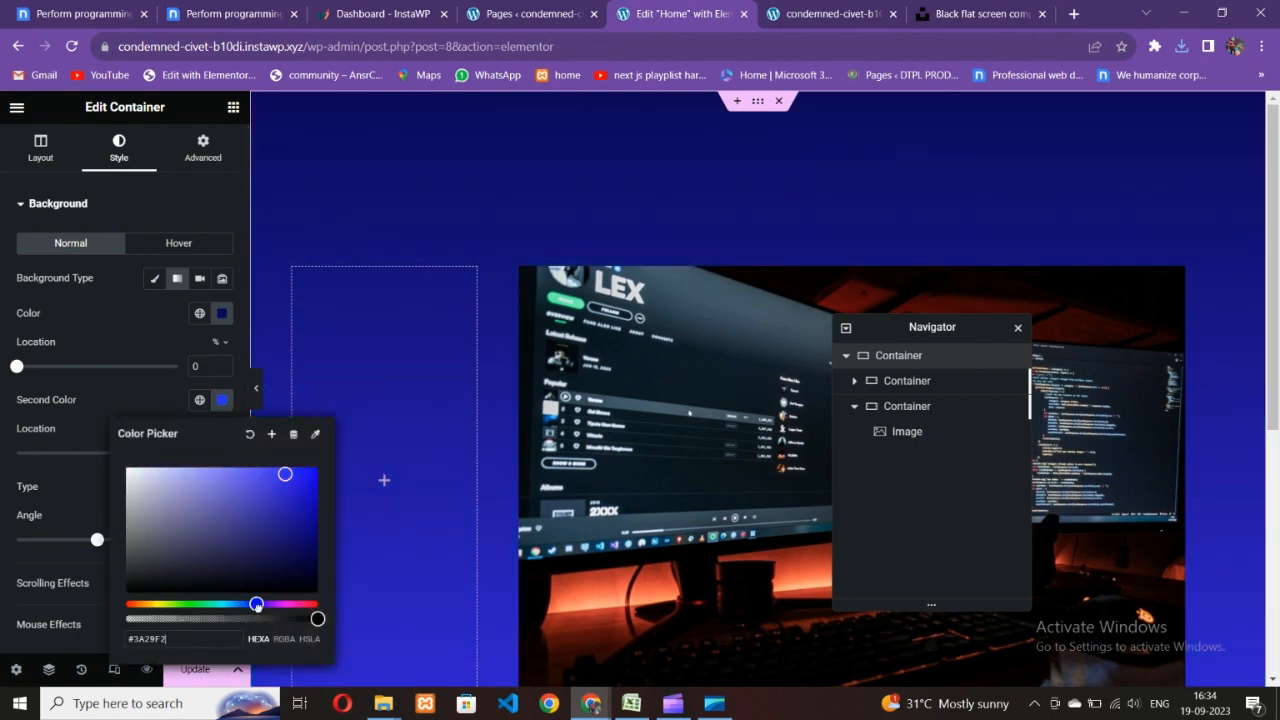
left_click(108, 448)
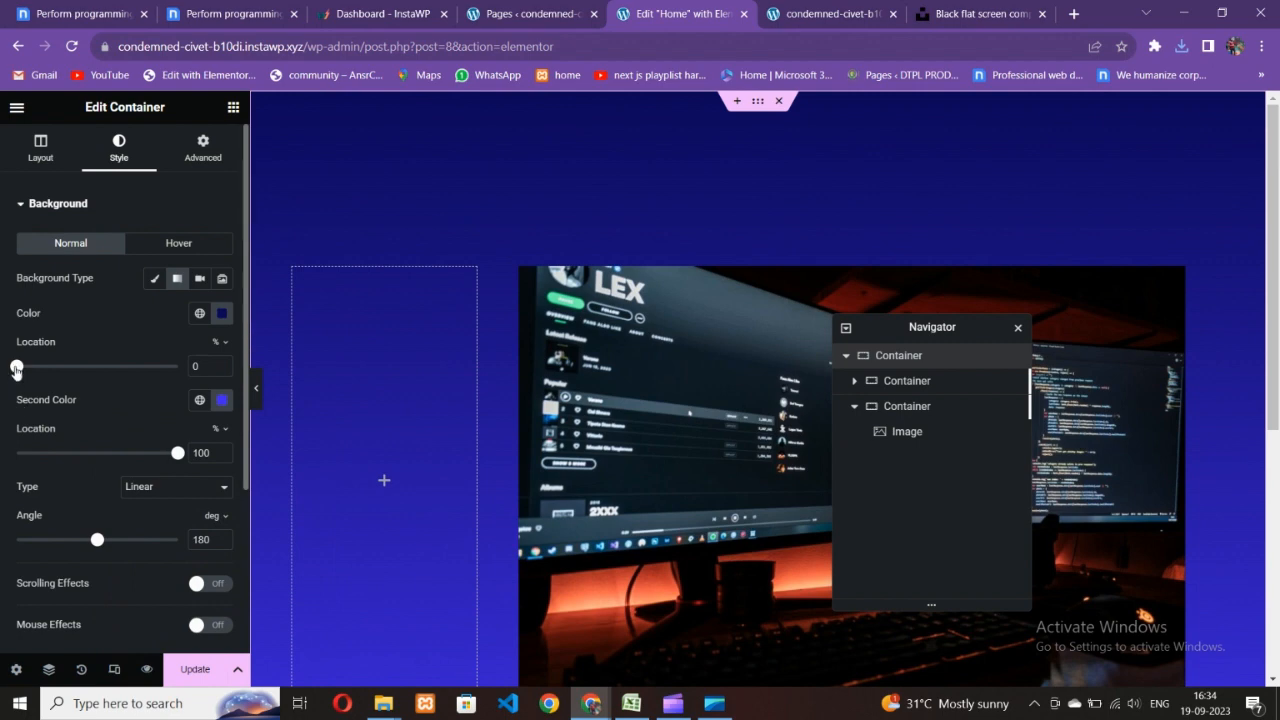
left_click_drag(16, 370, 81, 374)
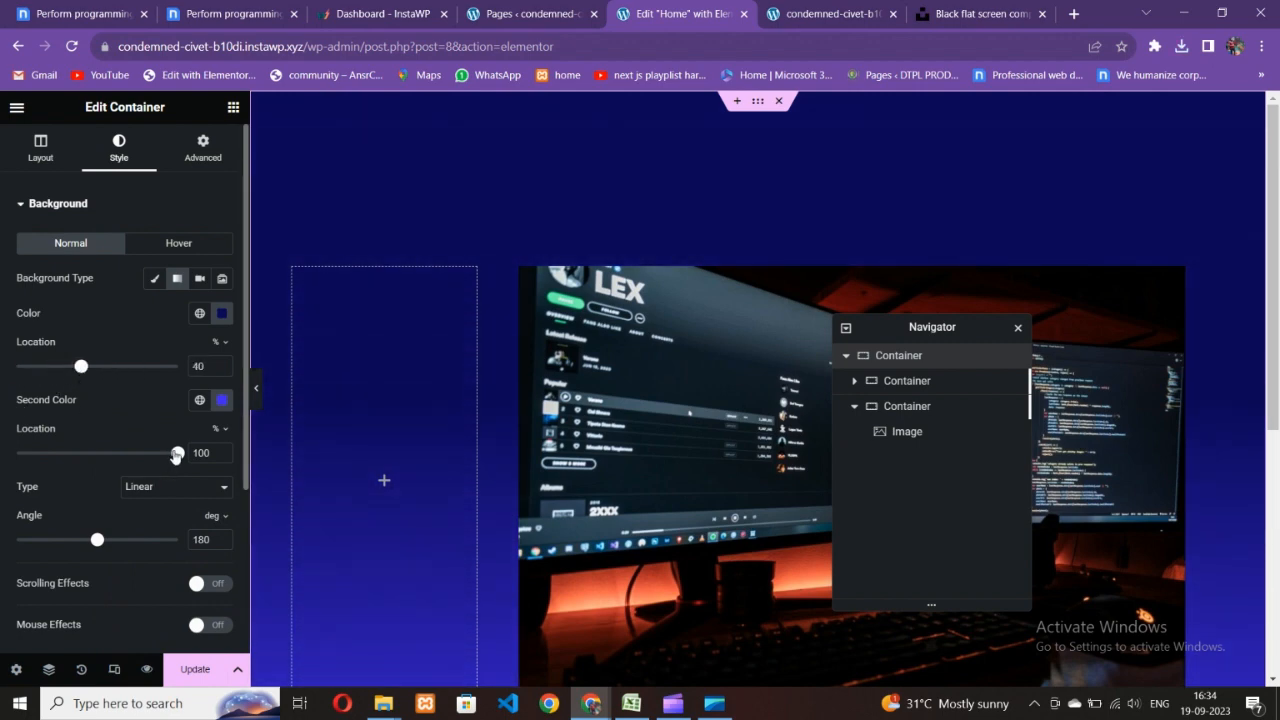
left_click_drag(96, 546, 51, 565)
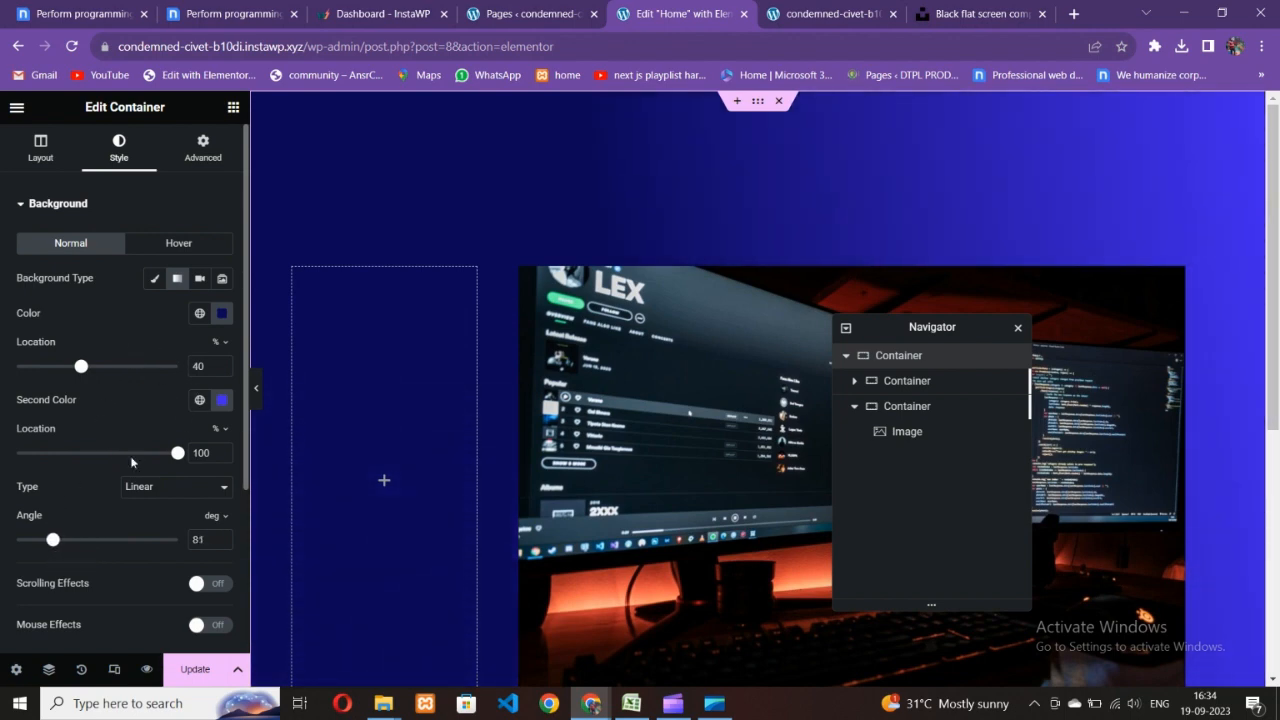
left_click_drag(81, 367, 80, 425)
scroll(453, 396, "down", 3)
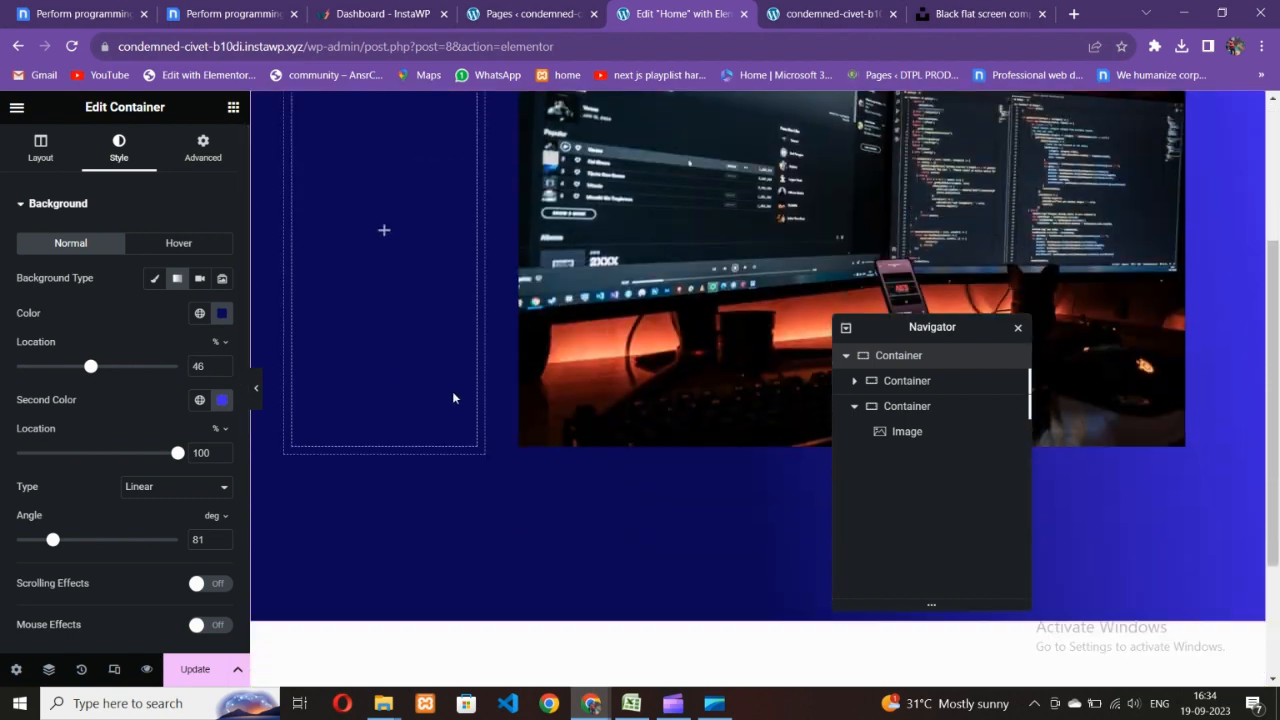
key("ctrl+2")
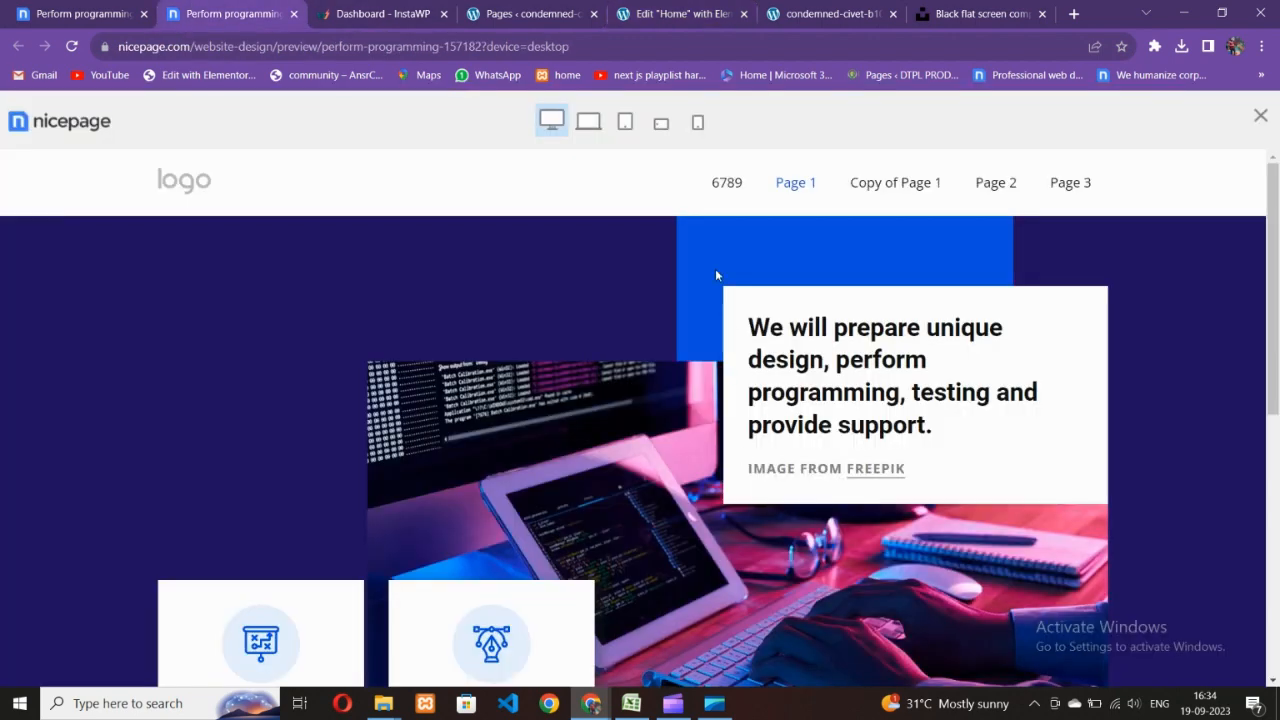
scroll(730, 472, "down", 6)
right_click(702, 410)
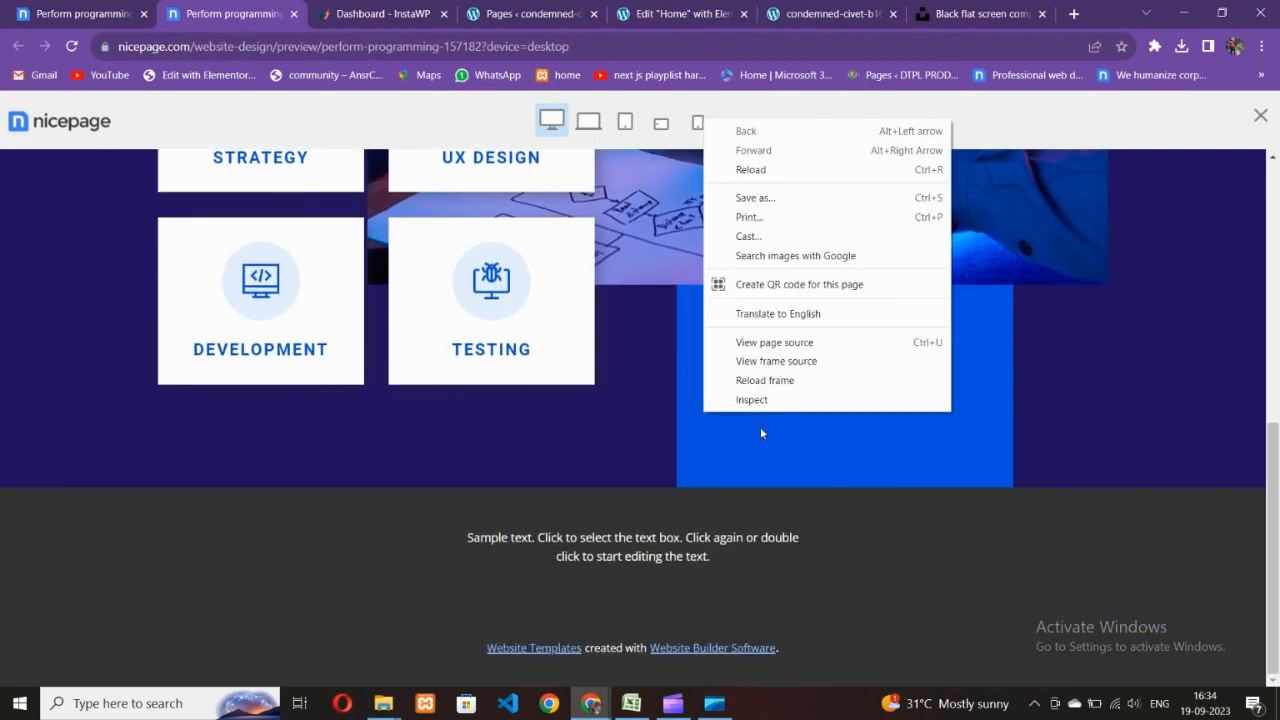
left_click(708, 442)
scroll(708, 442, "up", 5)
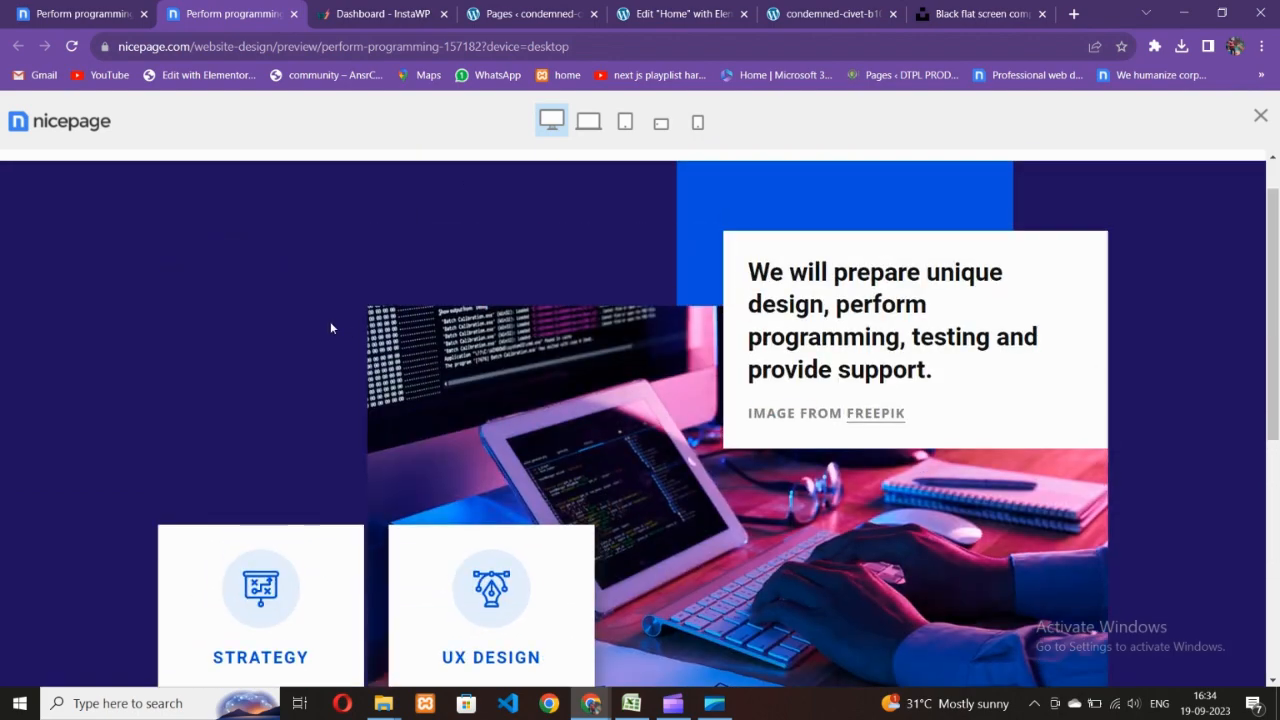
scroll(331, 327, "down", 3)
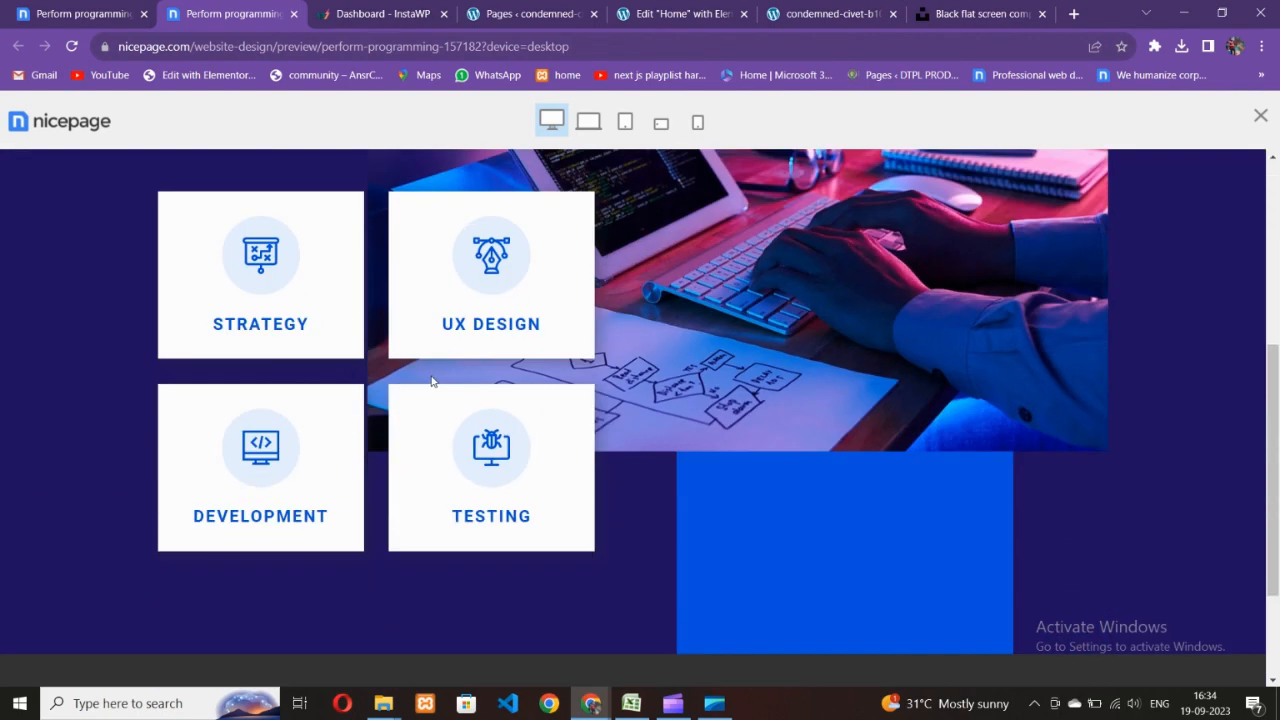
scroll(487, 389, "up", 3)
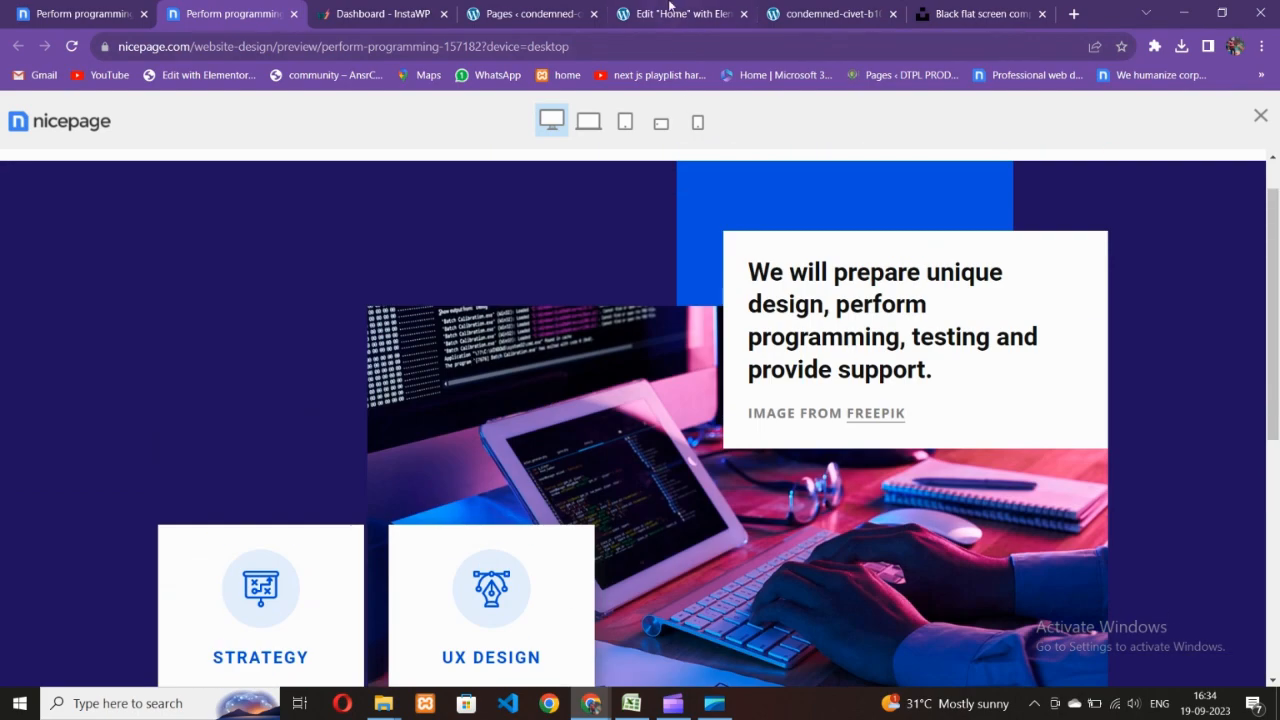
scroll(687, 365, "down", 2)
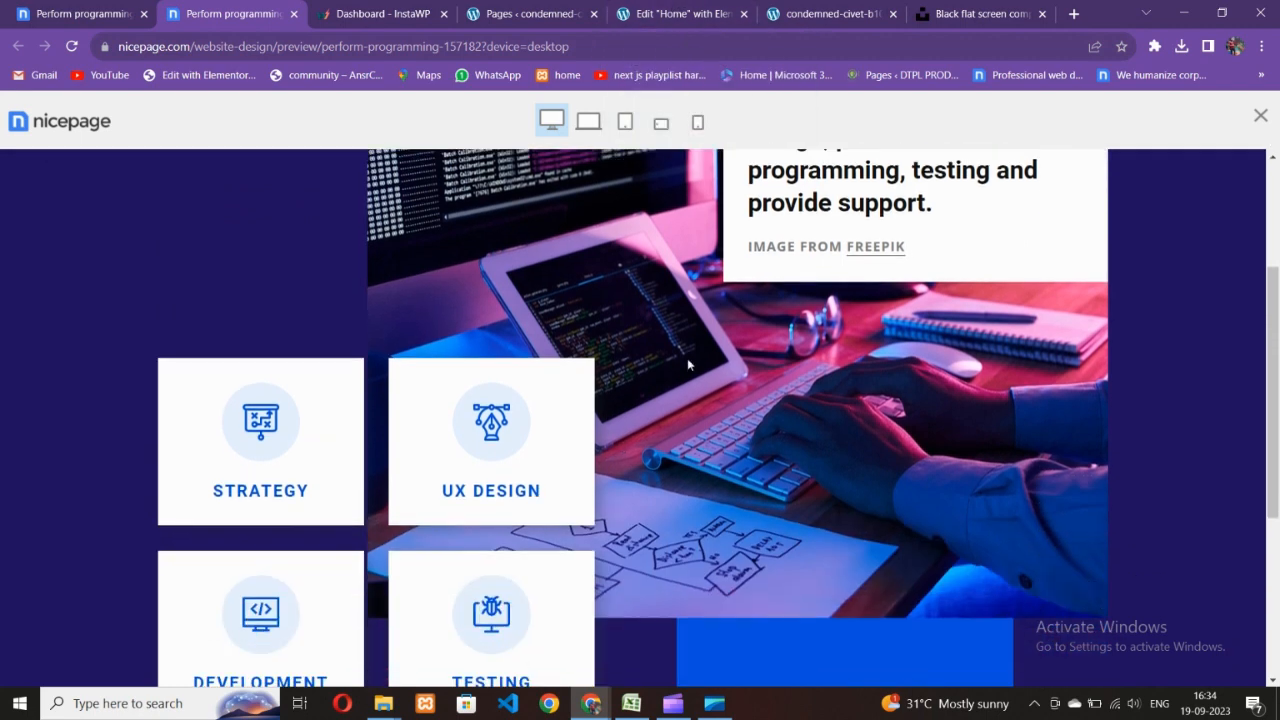
left_click(700, 13)
scroll(690, 465, "down", 1)
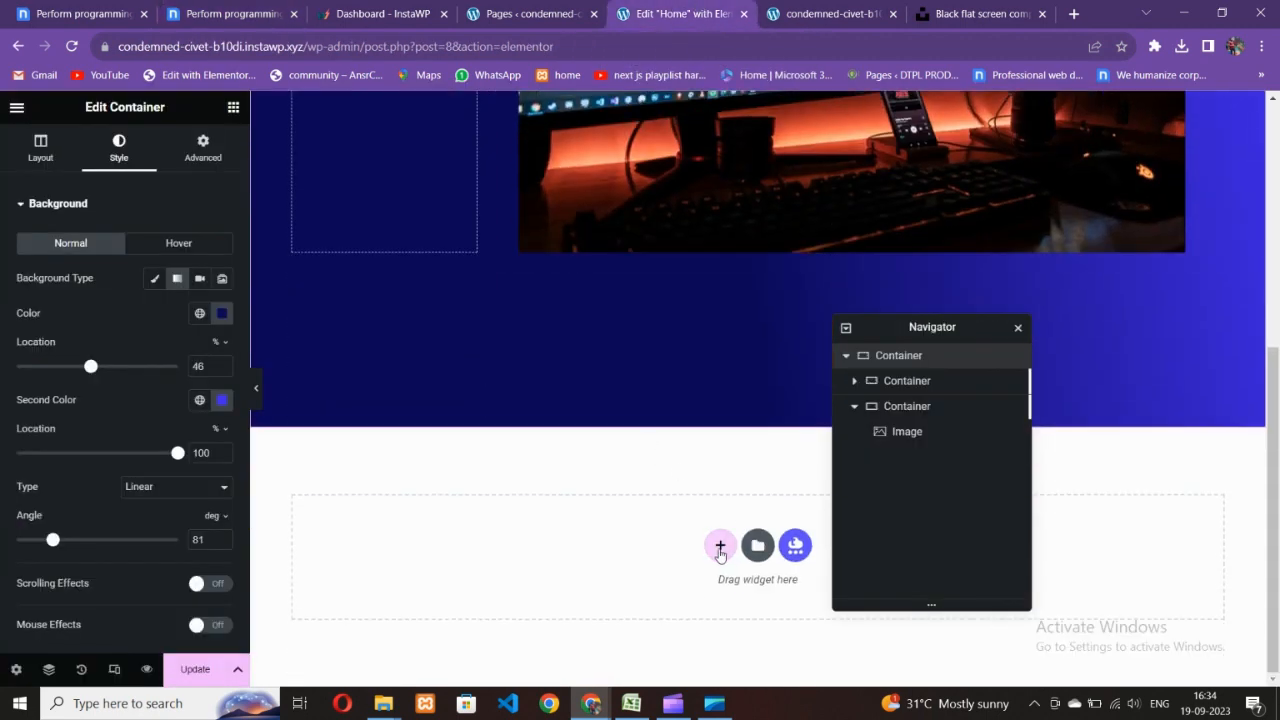
left_click(240, 8)
scroll(524, 455, "down", 2)
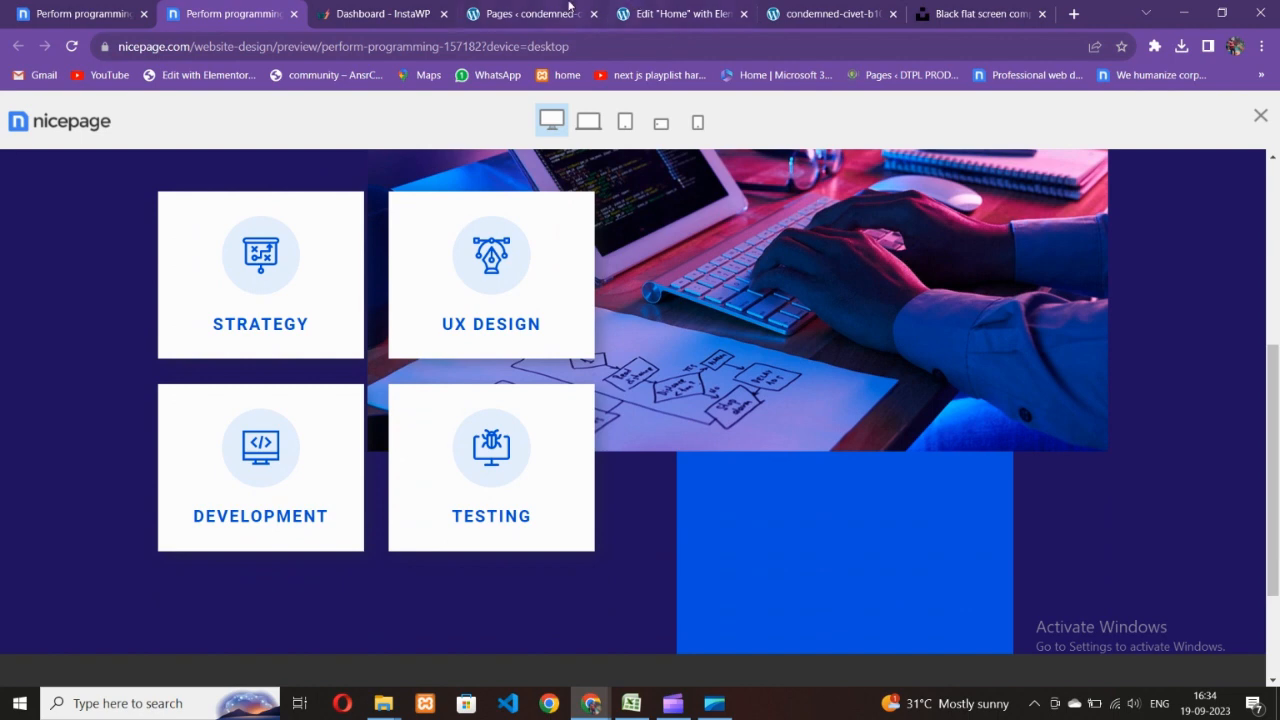
left_click(568, 8)
left_click(698, 12)
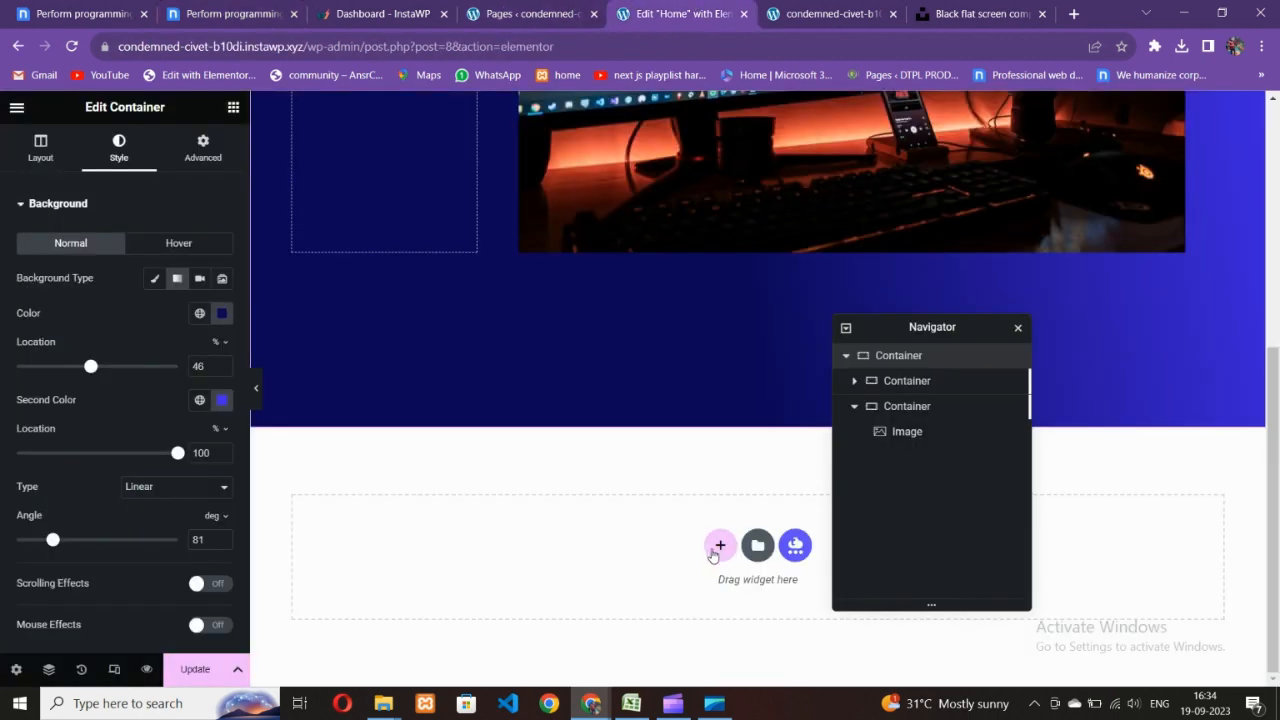
- Add a two-column section below the hero and widen its left column
left_click(719, 545)
left_click(700, 583)
left_click_drag(886, 335, 985, 292)
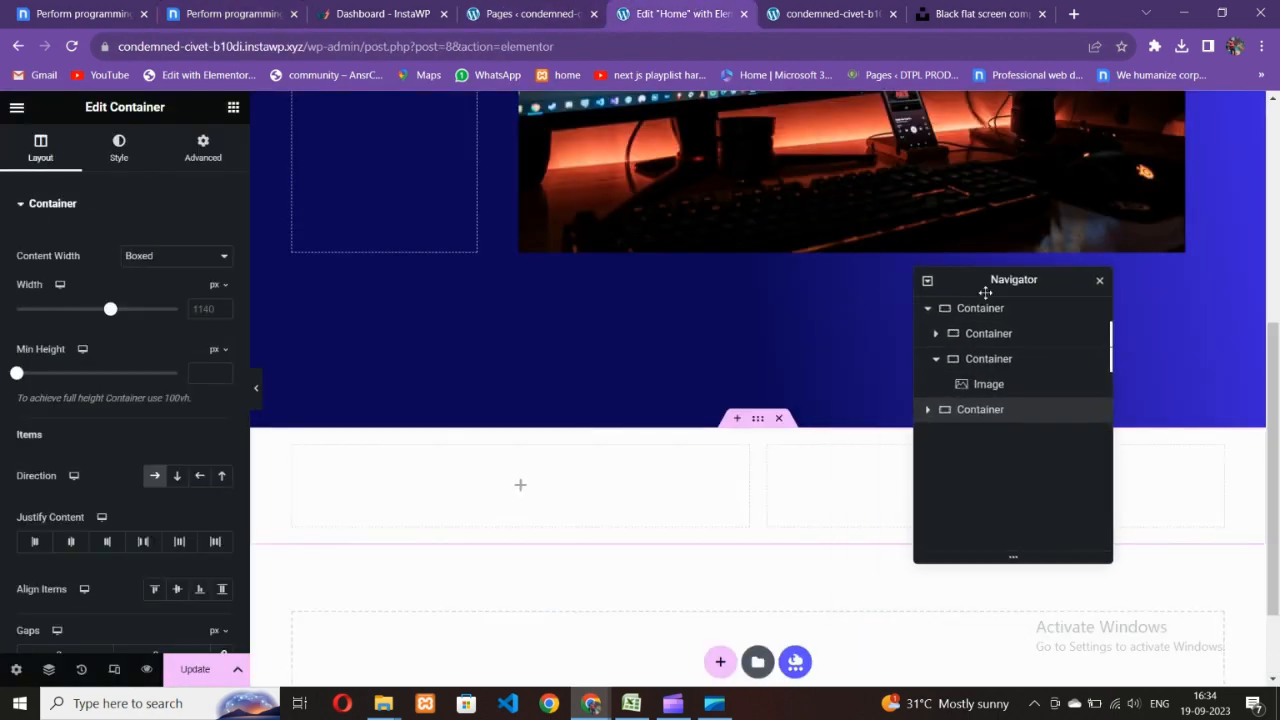
scroll(714, 440, "down", 2)
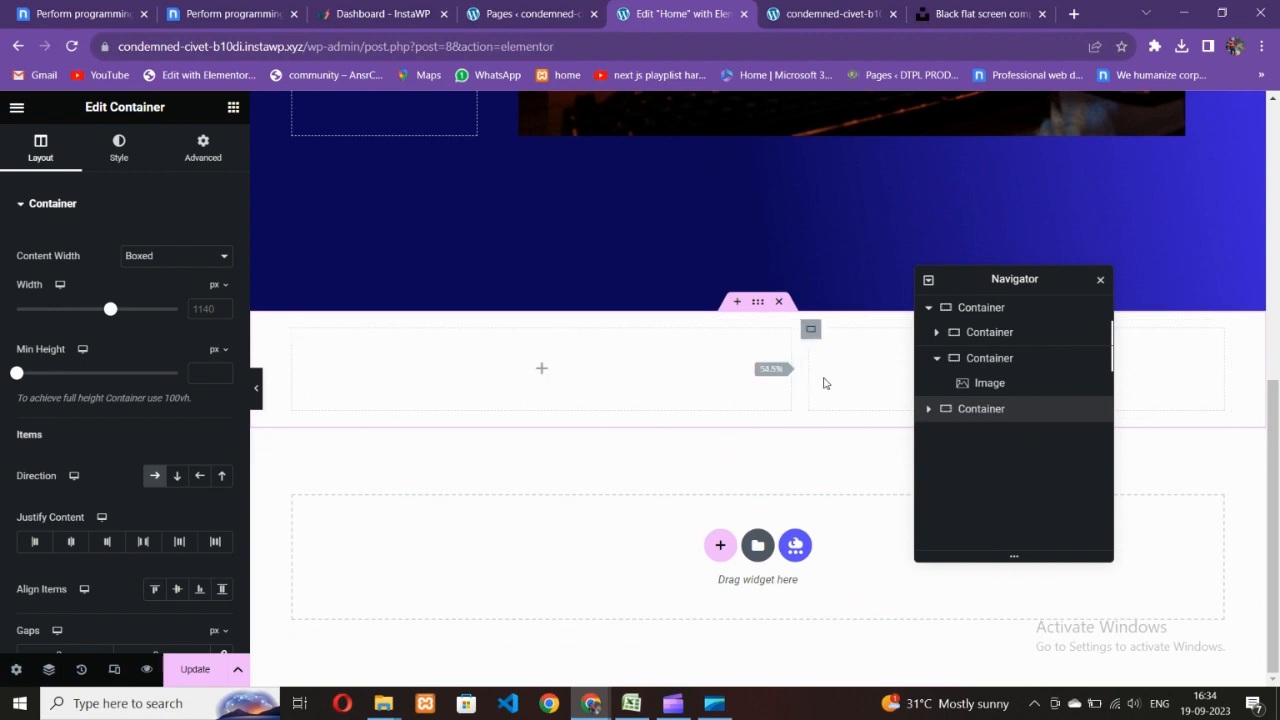
left_click_drag(824, 383, 870, 383)
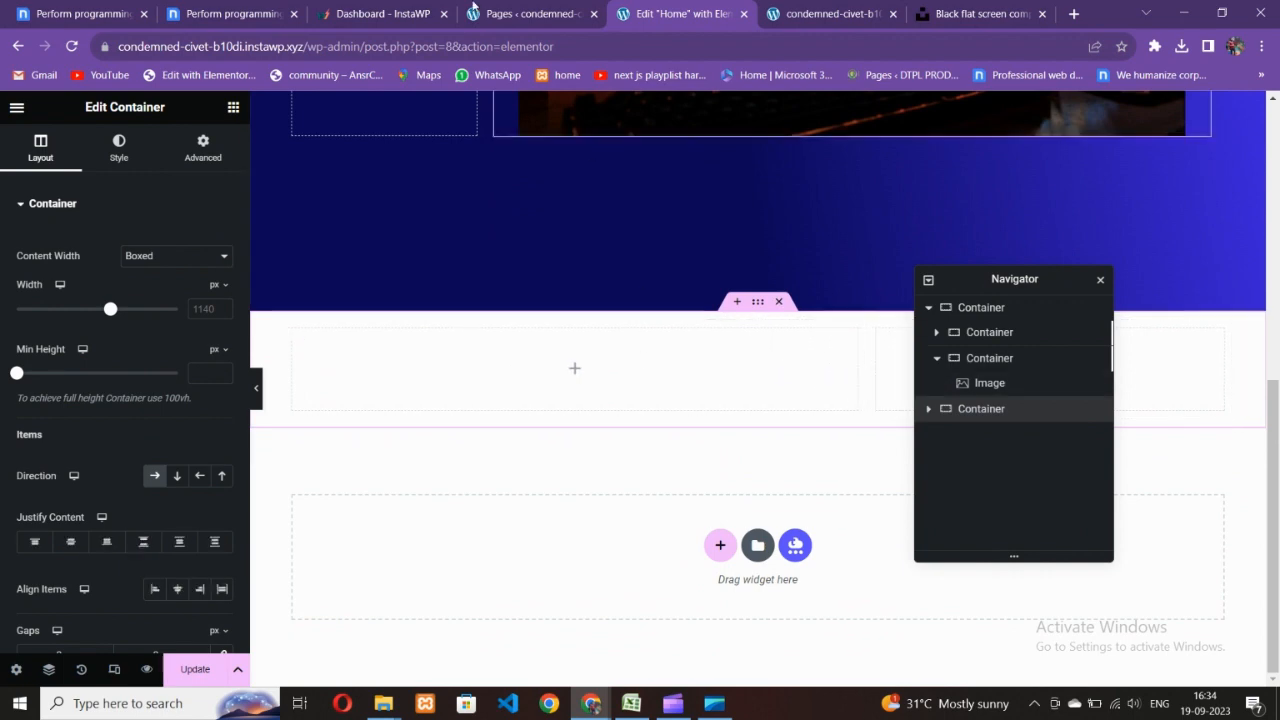
left_click(238, 12)
left_click(680, 13)
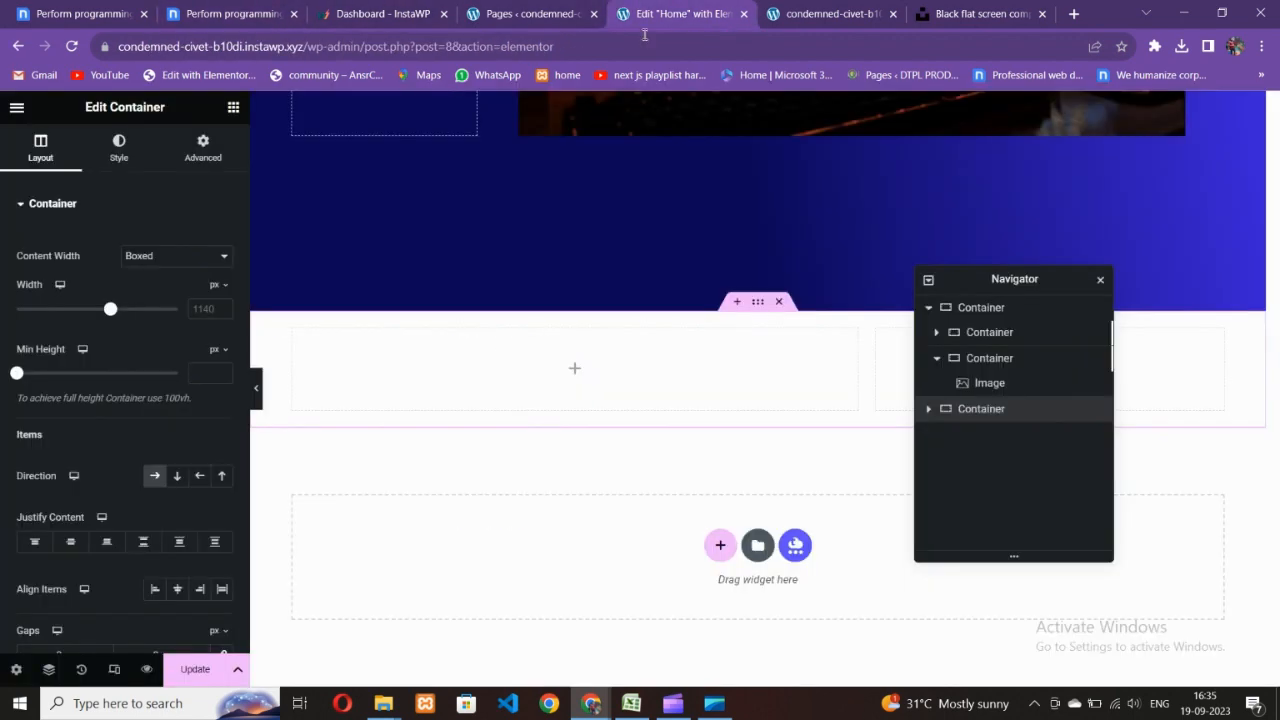
- Nest containers in the left column and lay two inner boxes side by side in a row
left_click(233, 107)
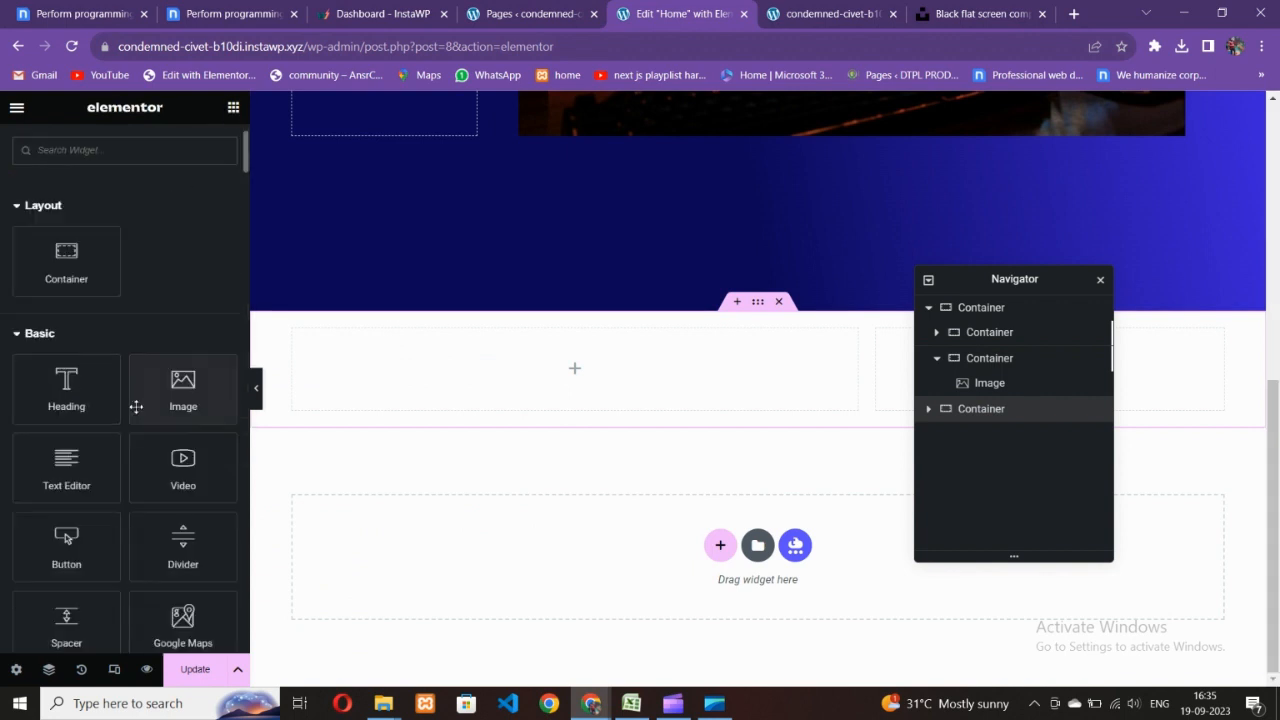
left_click_drag(66, 365, 389, 383)
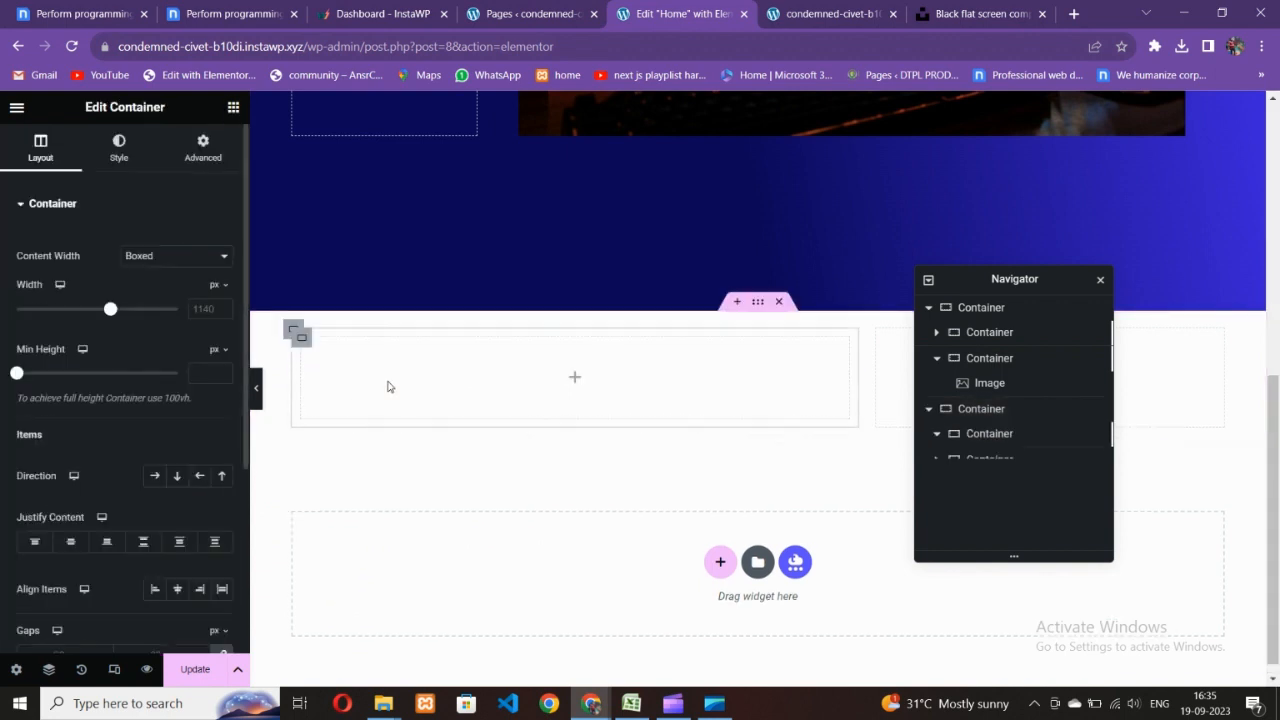
right_click(296, 345)
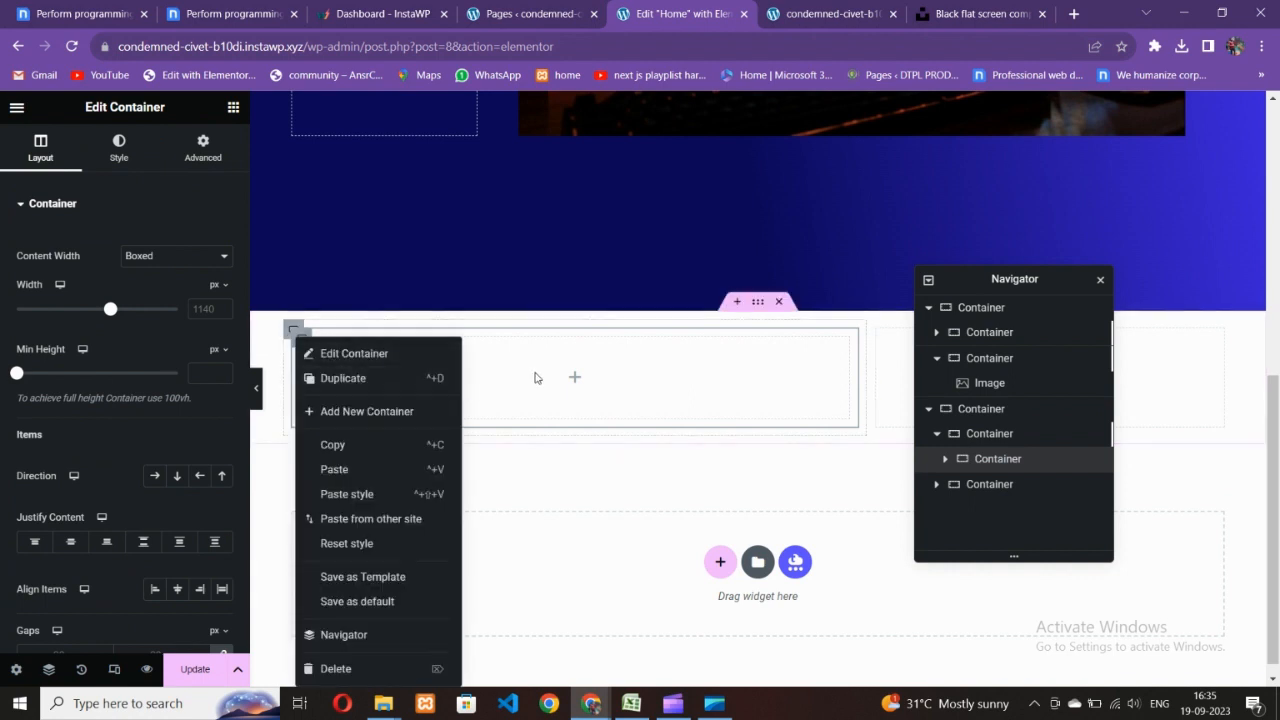
left_click(503, 397)
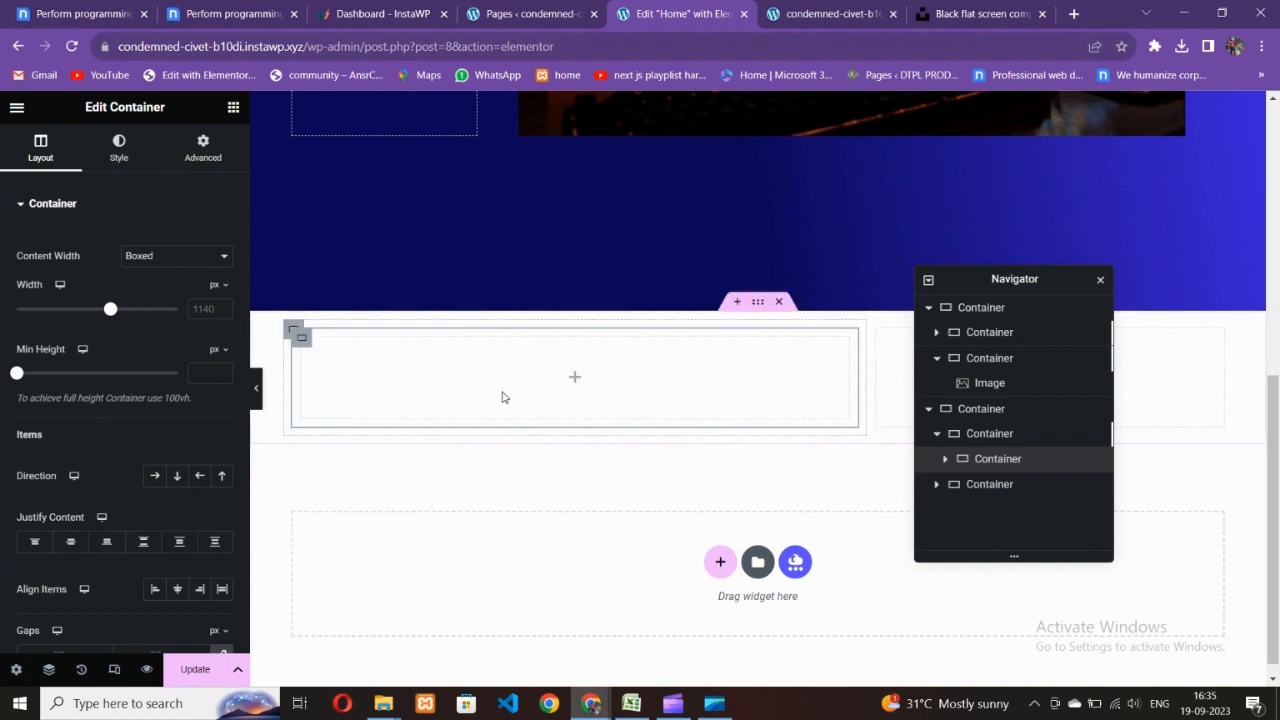
left_click(231, 108)
left_click_drag(85, 395, 404, 408)
right_click(306, 345)
left_click(369, 412)
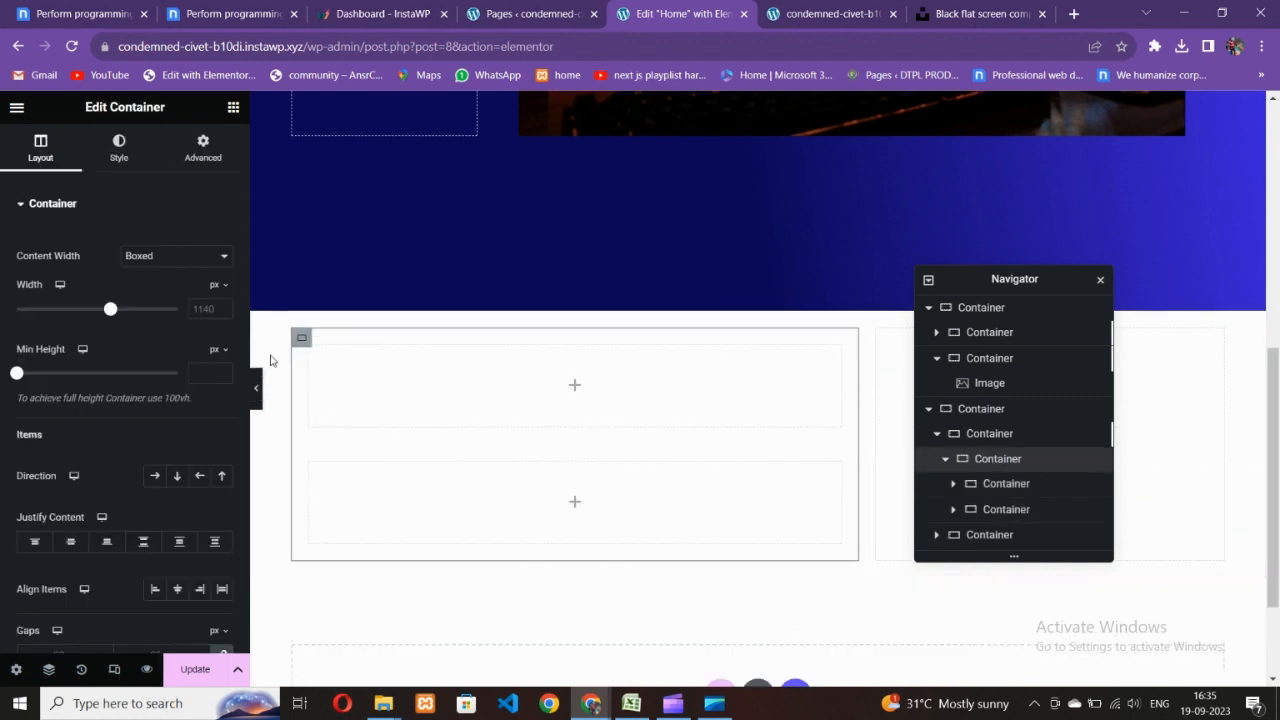
left_click(155, 476)
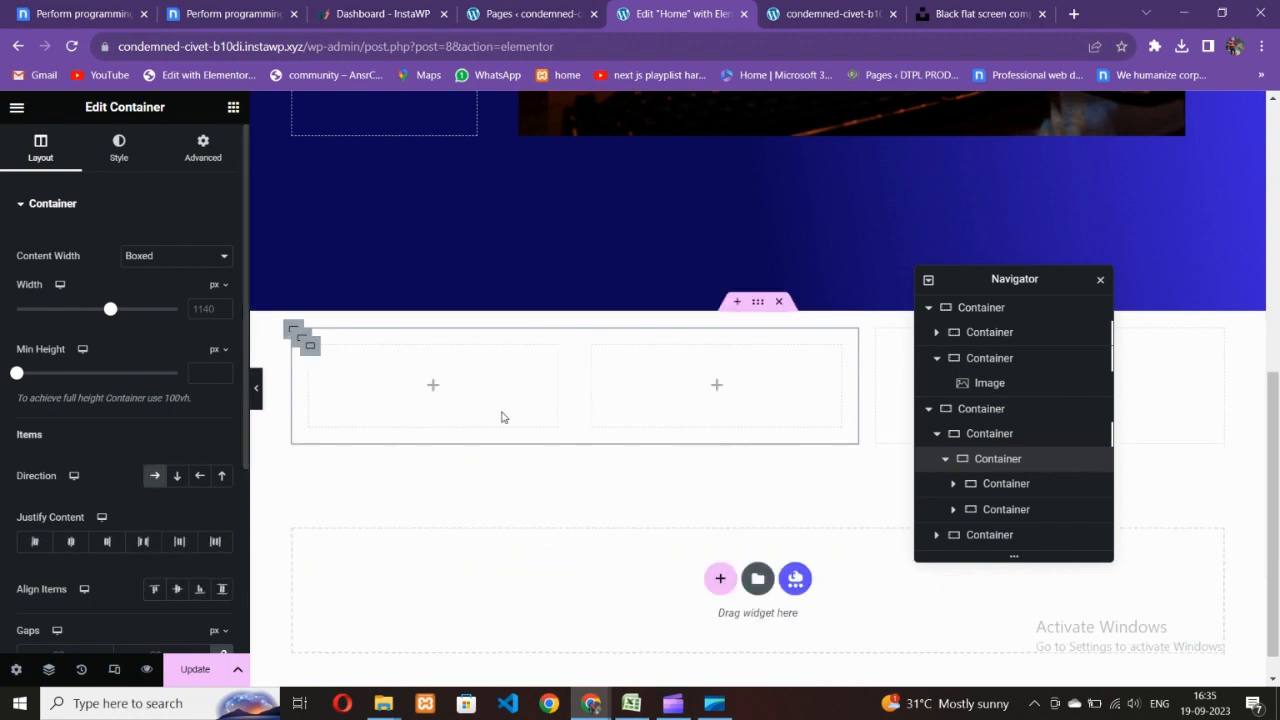
left_click(311, 350)
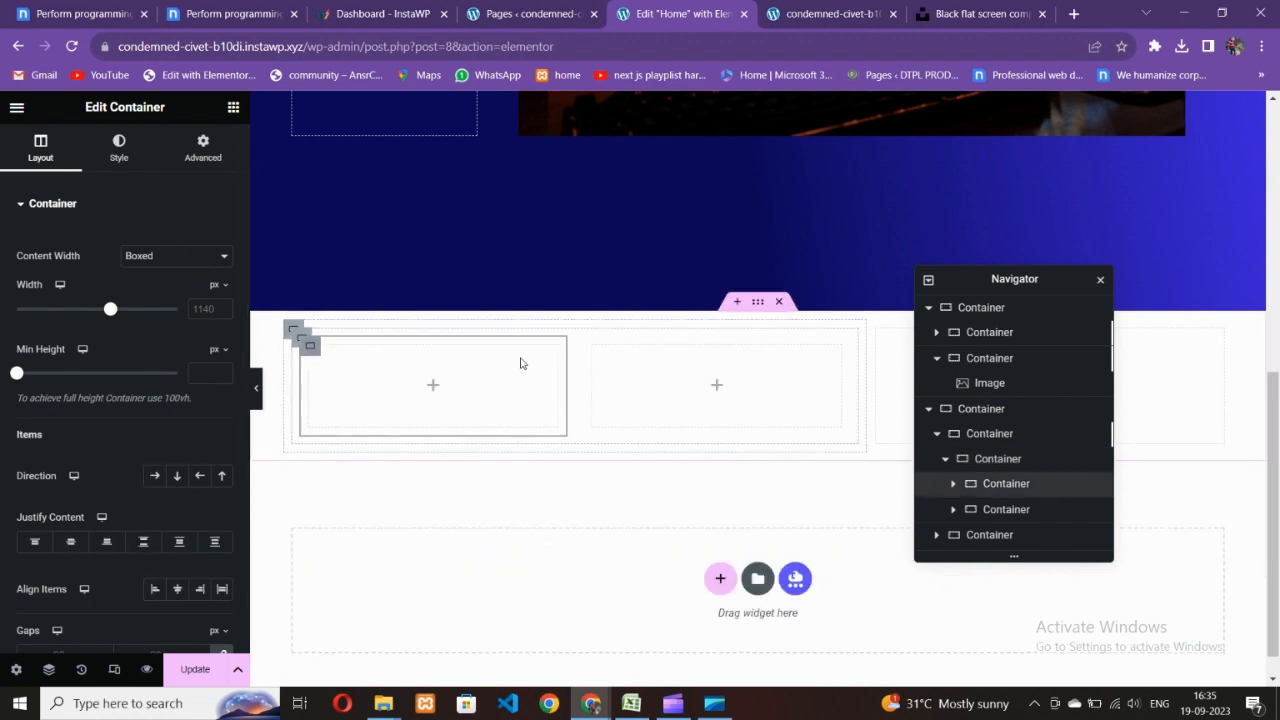
- Duplicate the row of two boxes to create a second row
right_click(299, 340)
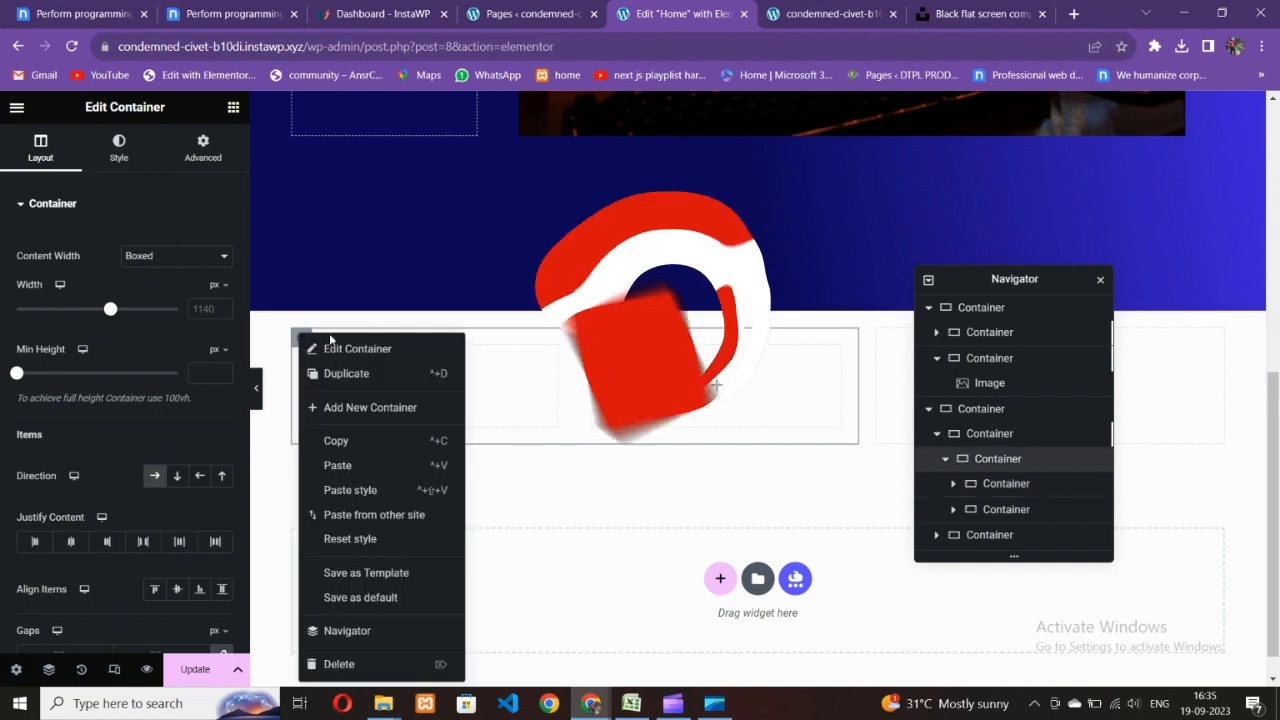
left_click(346, 371)
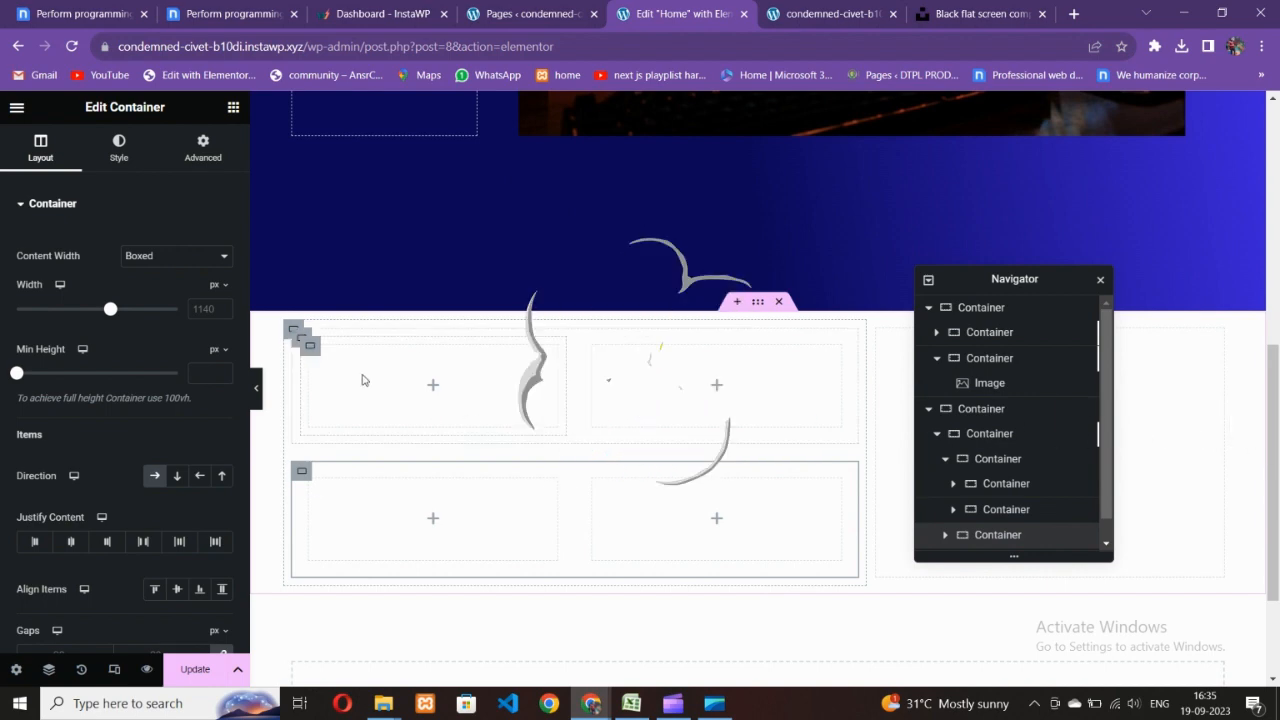
left_click(232, 14)
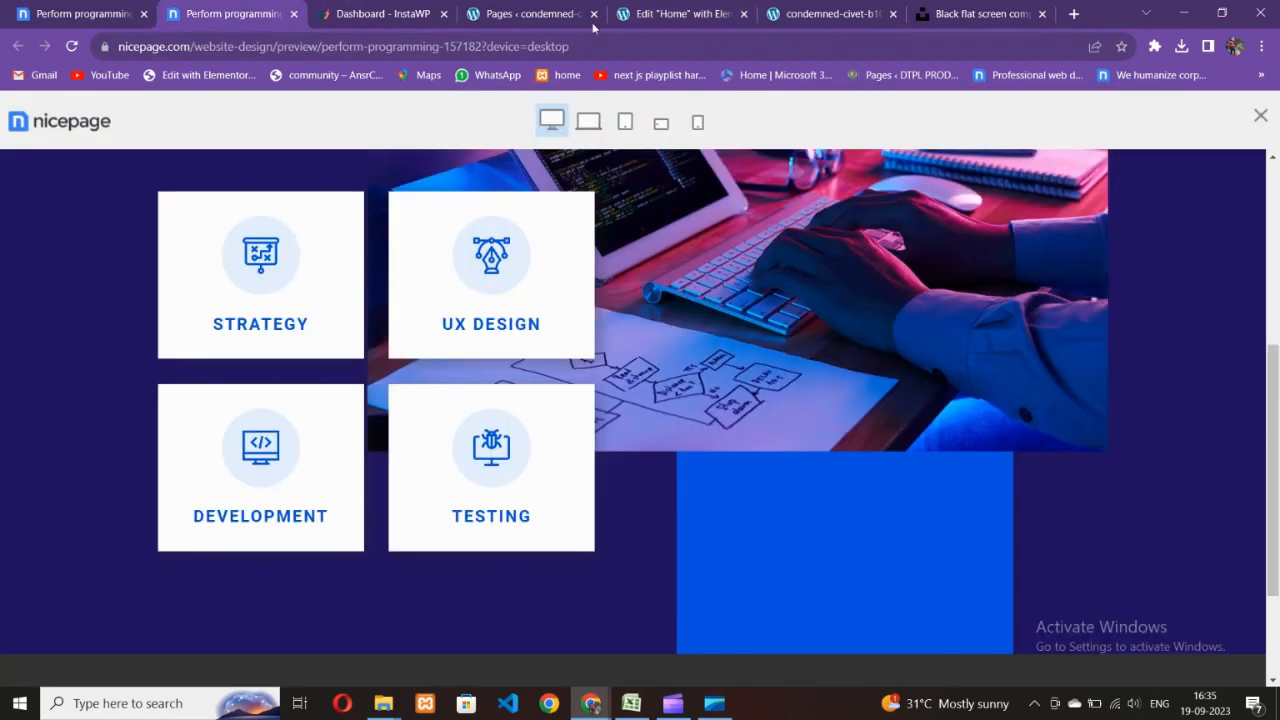
left_click(658, 6)
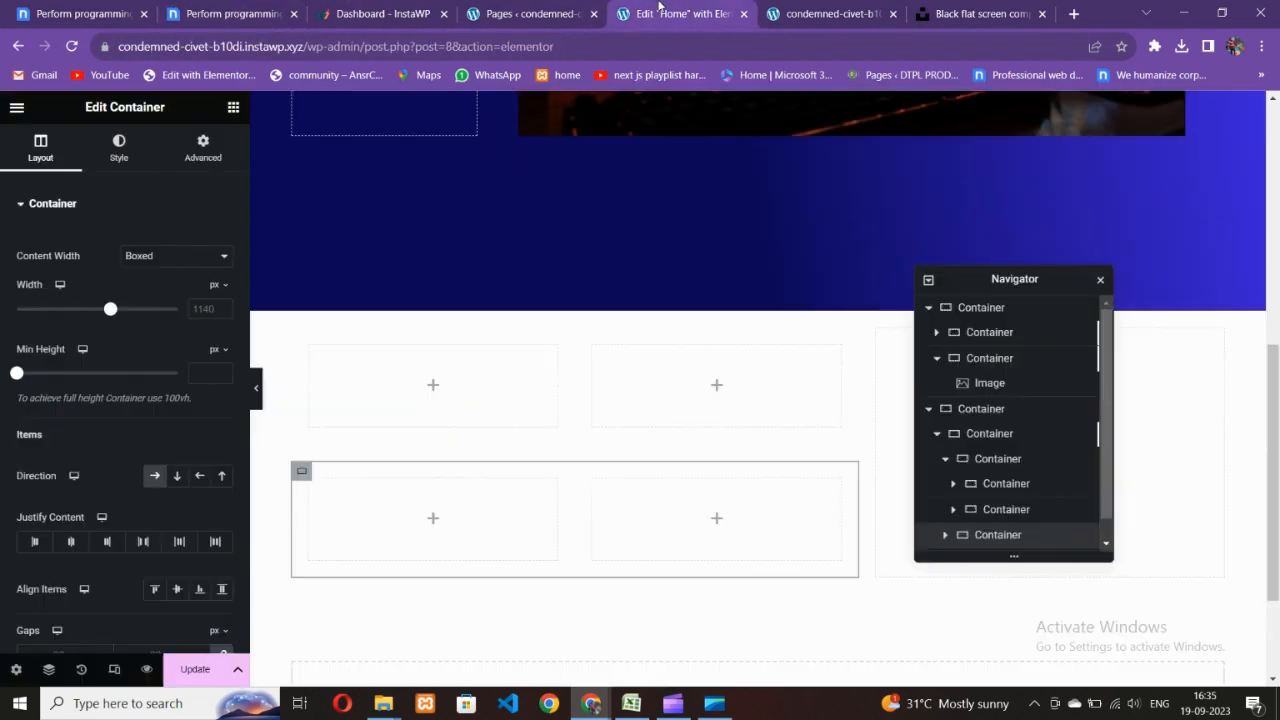
- Drop an Icon widget into the top-left box and try a filled-circle display style
left_click(233, 107)
scroll(111, 360, "down", 3)
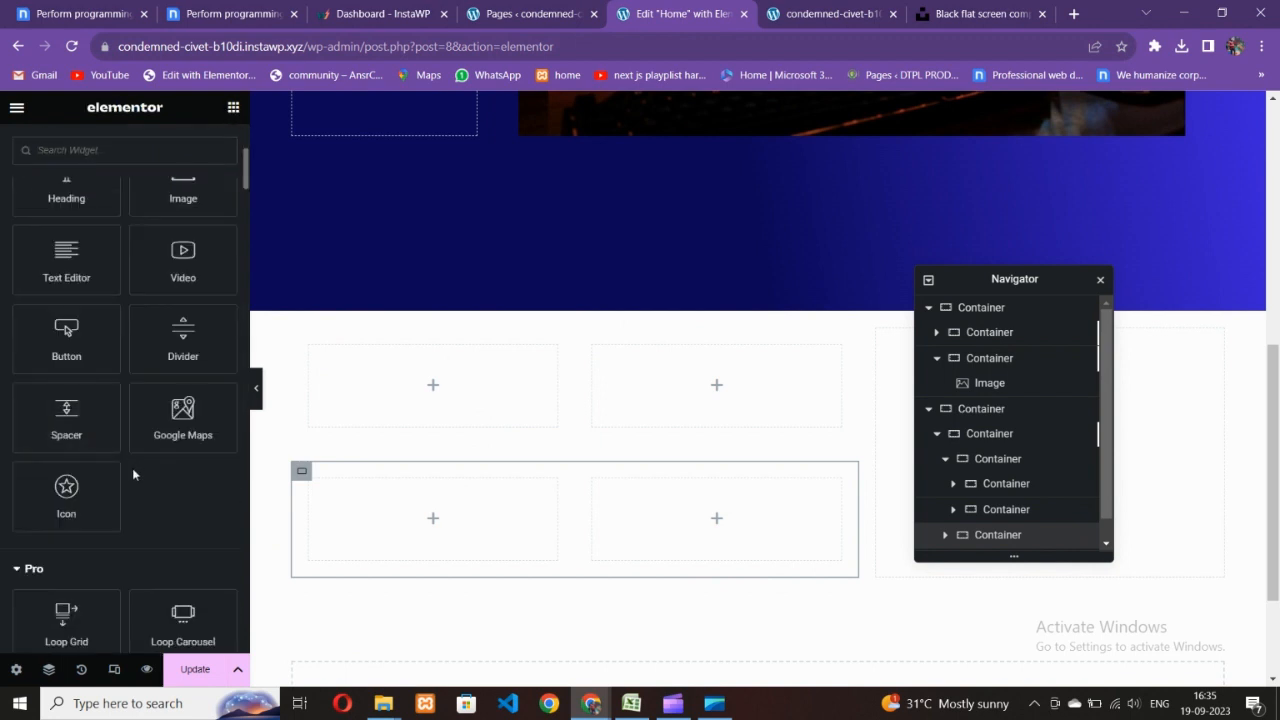
left_click_drag(80, 509, 430, 440)
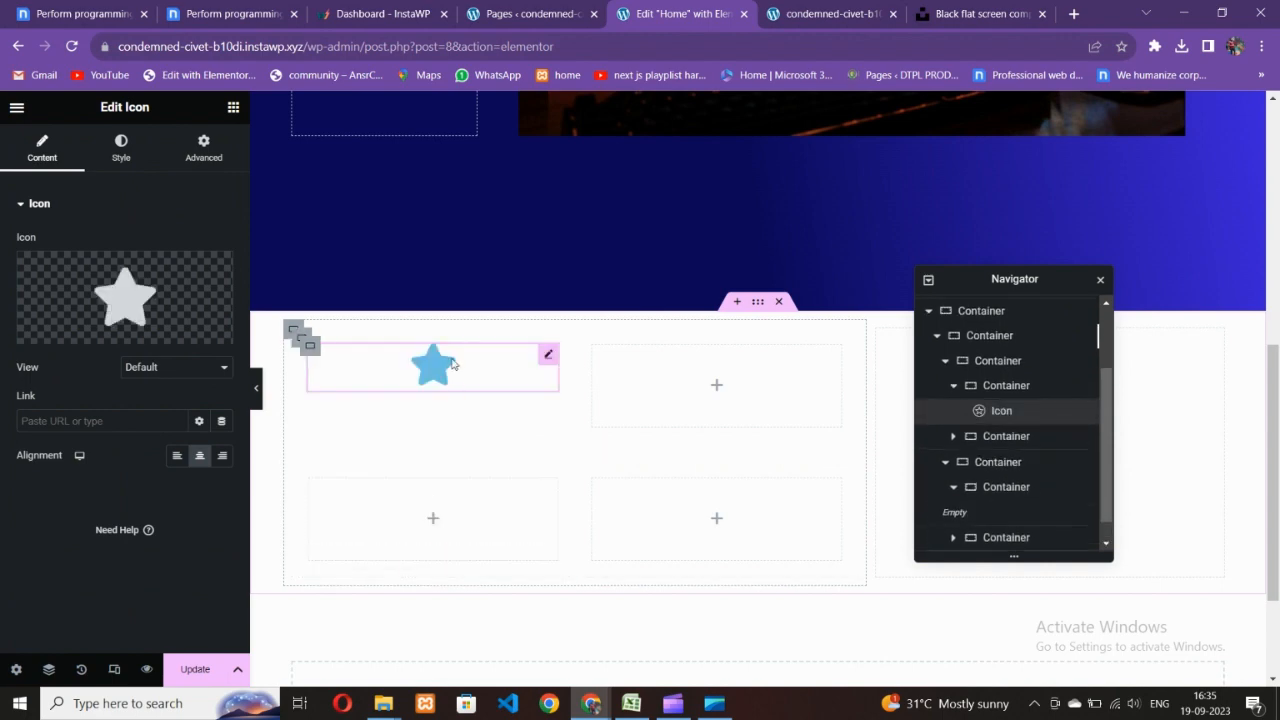
left_click(145, 367)
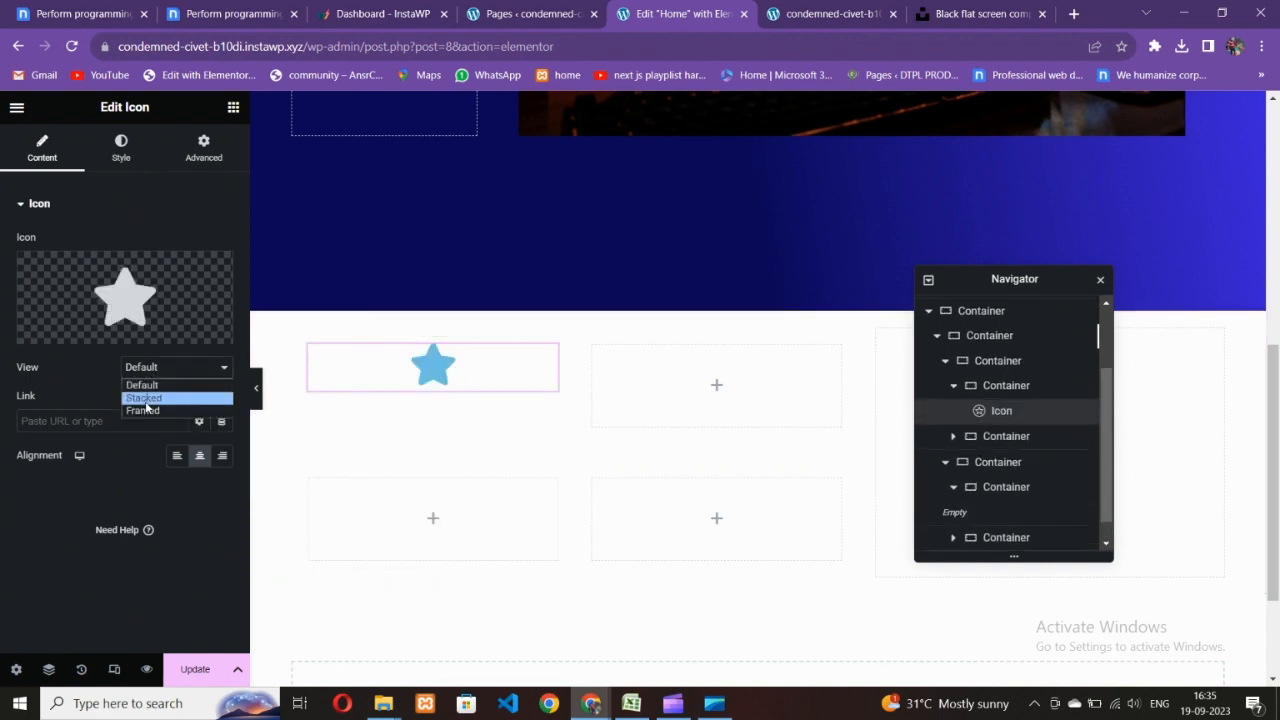
left_click(143, 397)
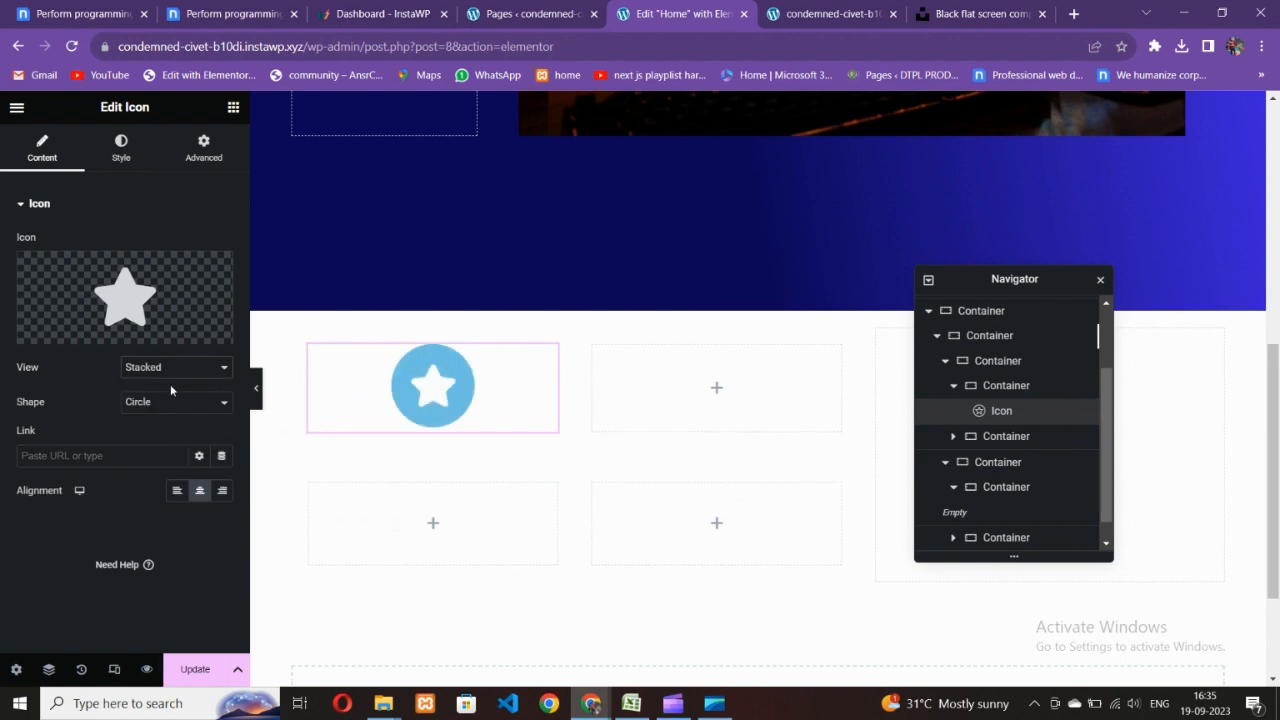
left_click(228, 14)
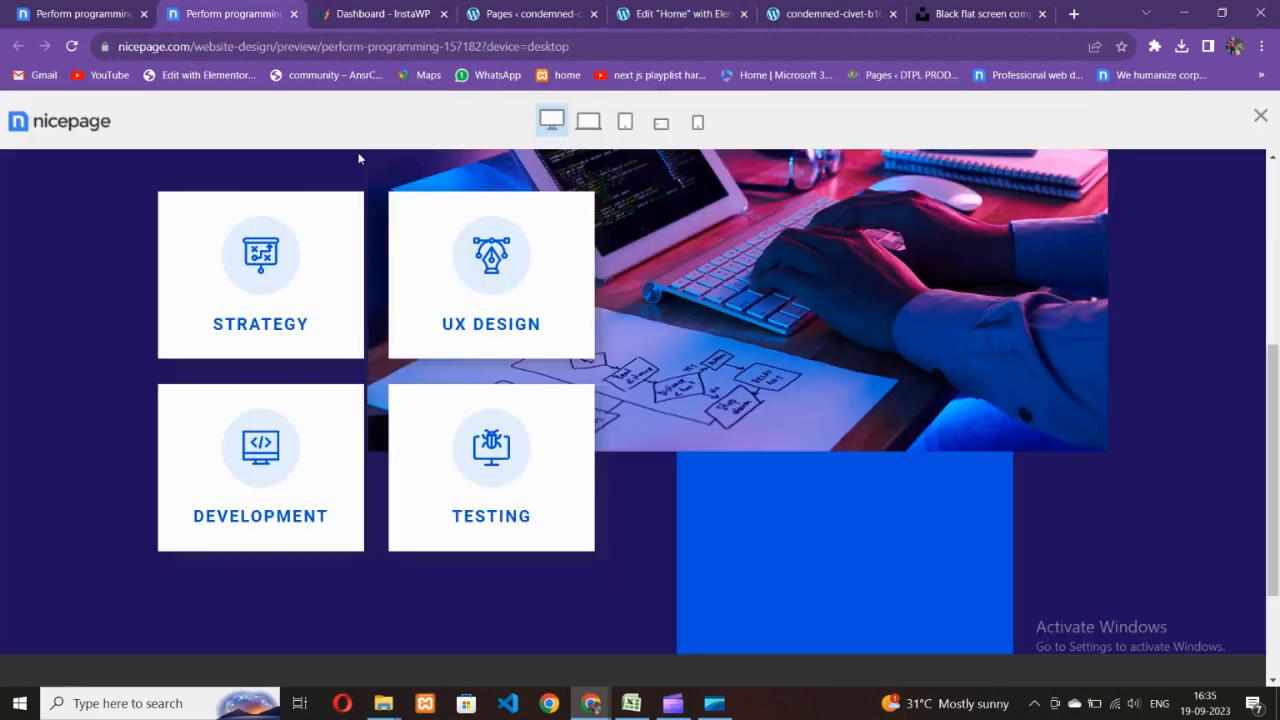
left_click(483, 10)
left_click(658, 10)
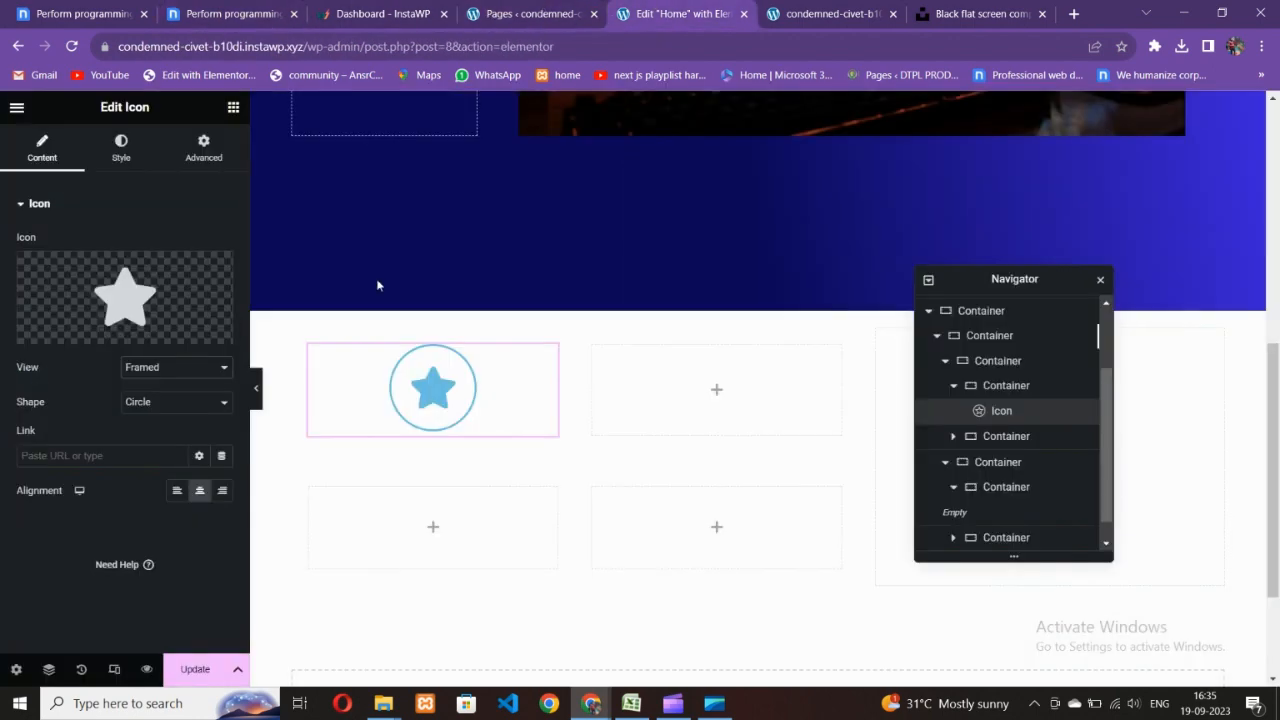
- Keep the icon Shape as Circle and set its View to Stacked
left_click(175, 402)
left_click(138, 421)
left_click(163, 373)
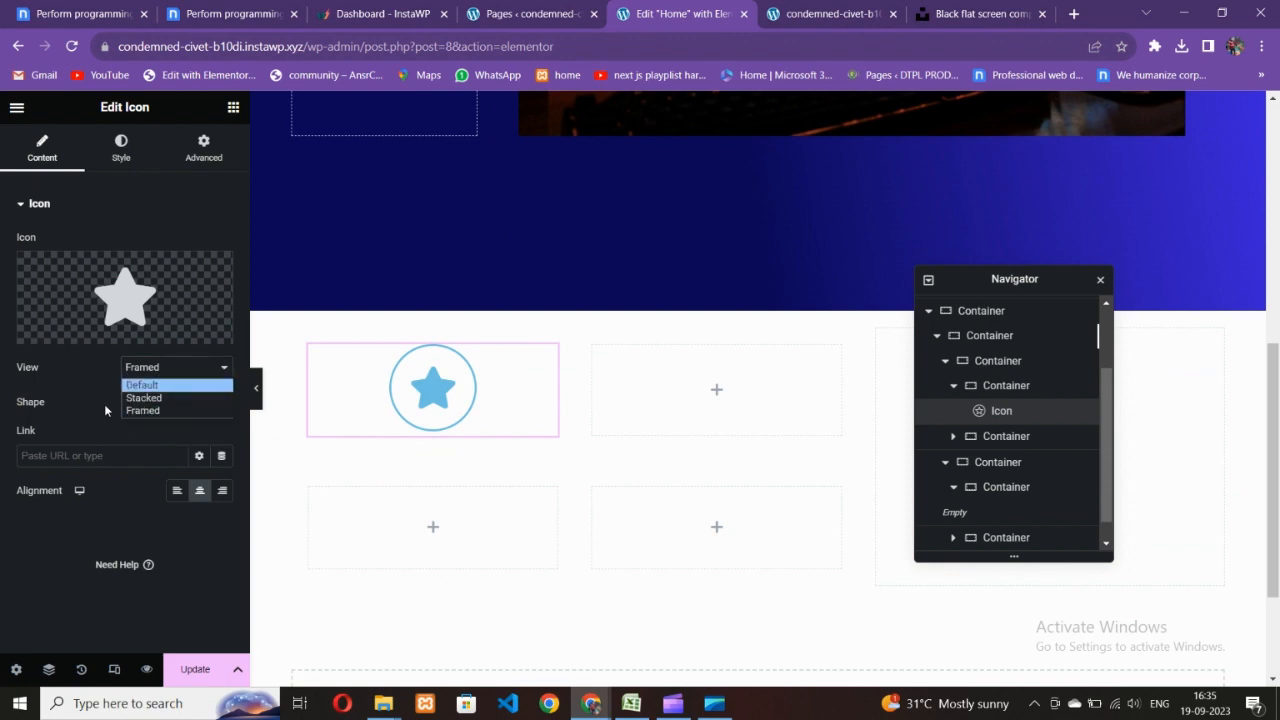
left_click(150, 390)
left_click(248, 8)
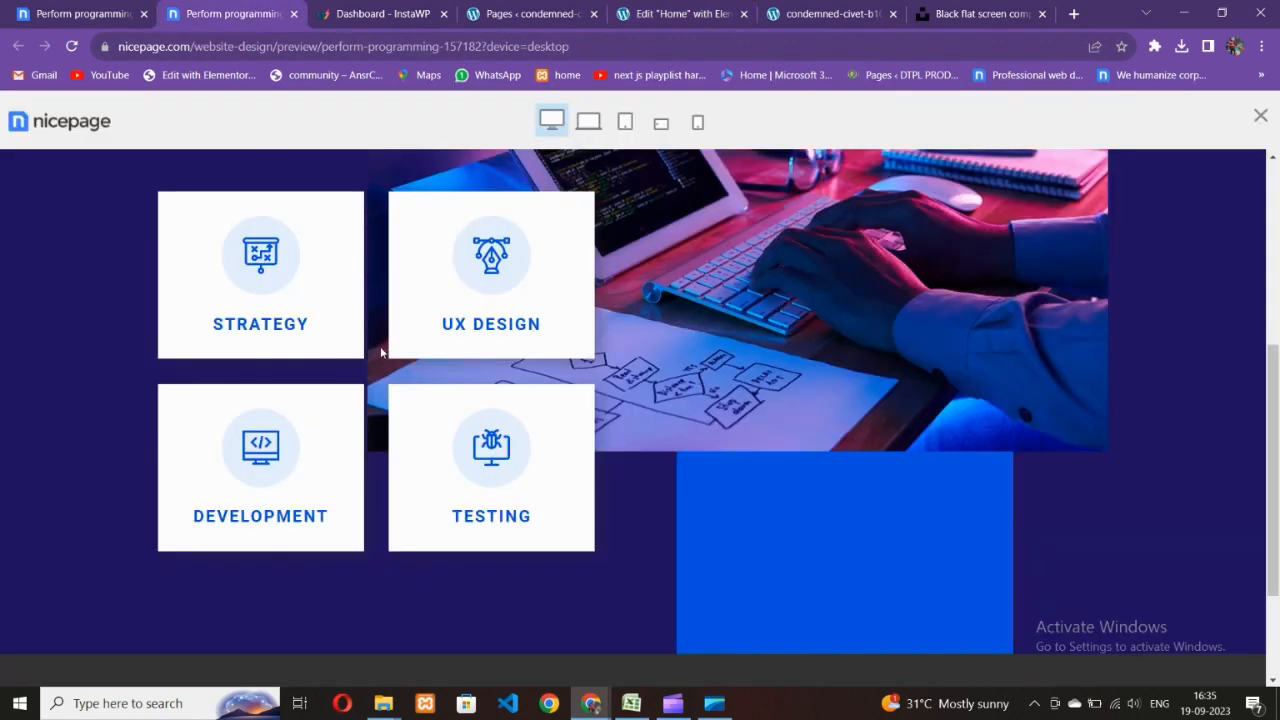
left_click(666, 14)
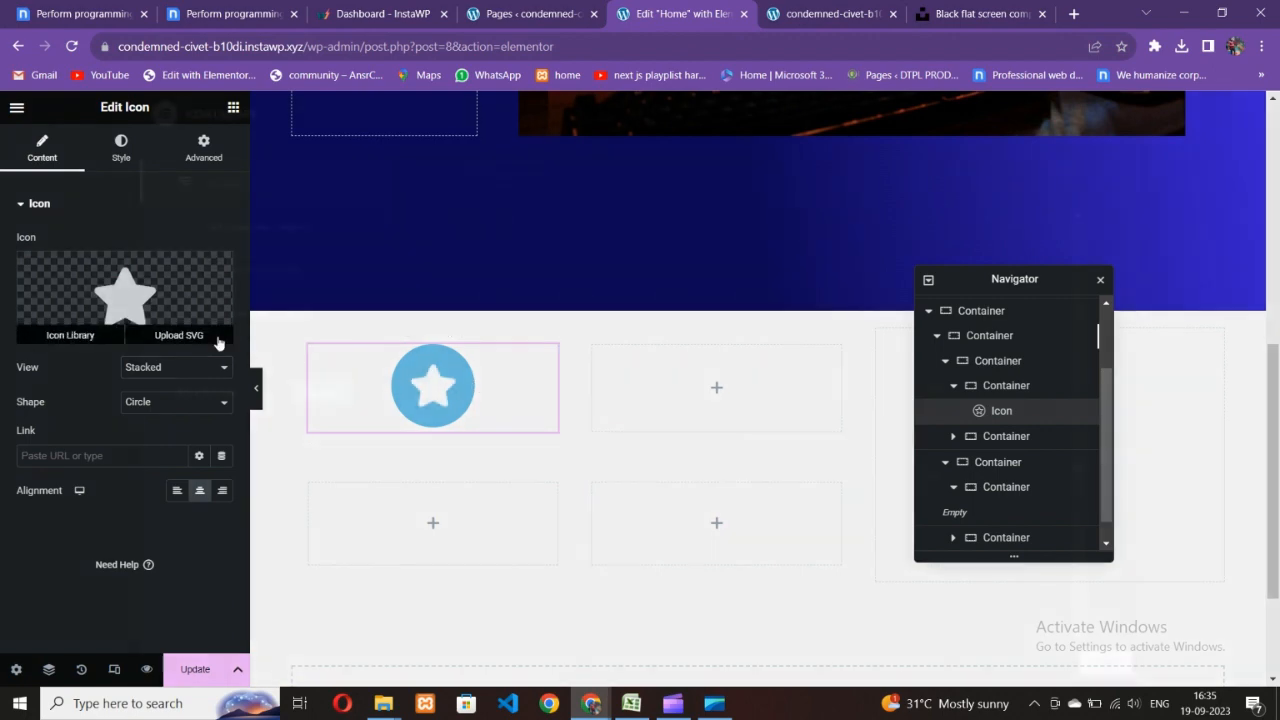
left_click(66, 331)
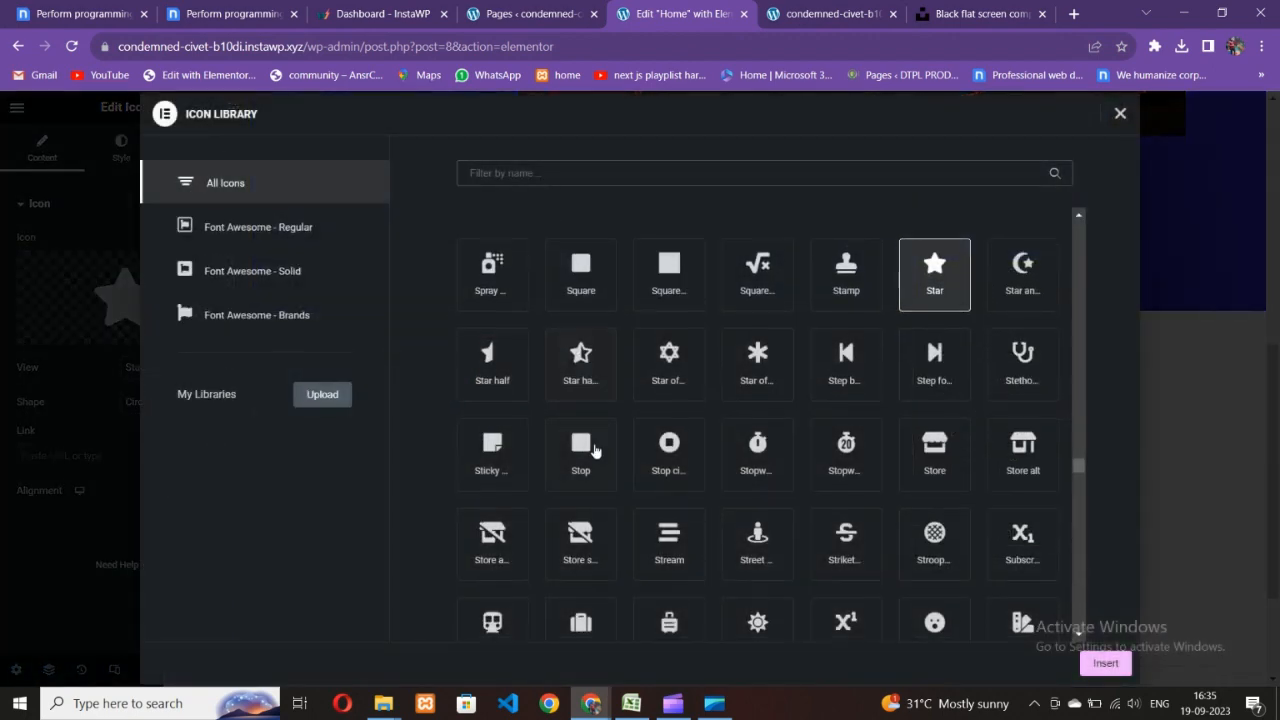
- Swap the star for the Sync alt icon from the Icon Library
scroll(620, 470, "down", 3)
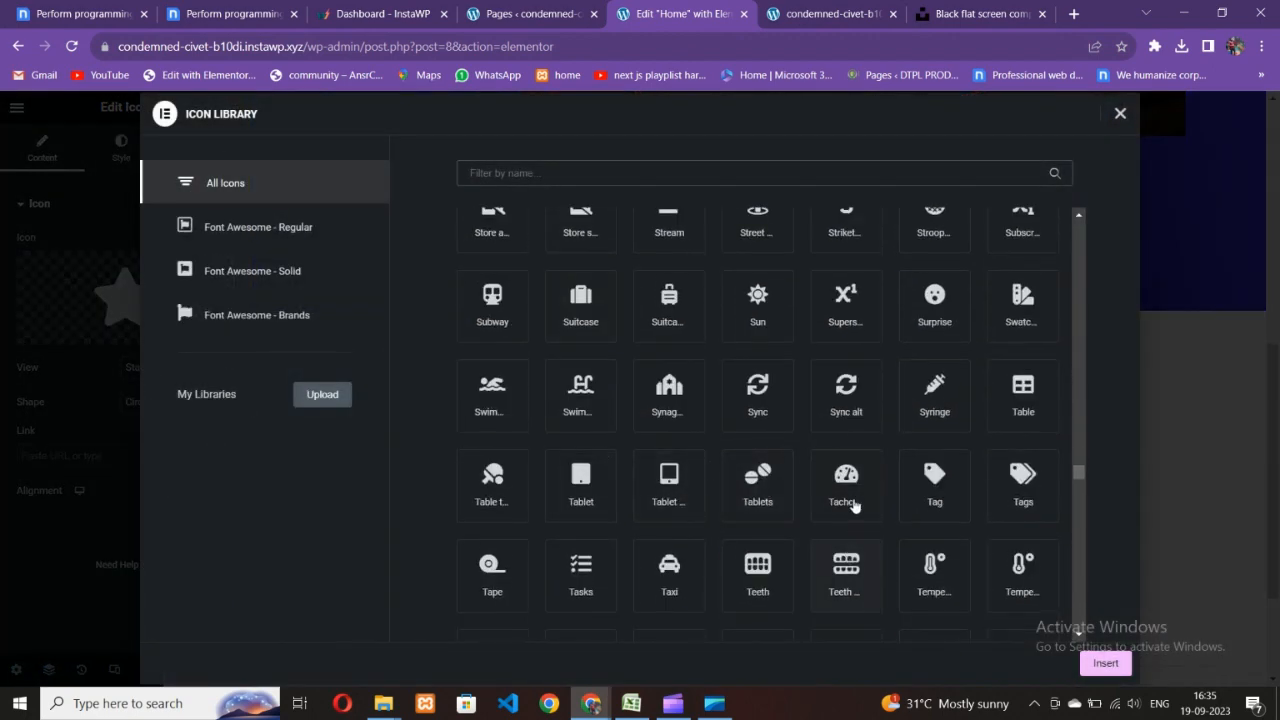
left_click(846, 395)
left_click(1105, 663)
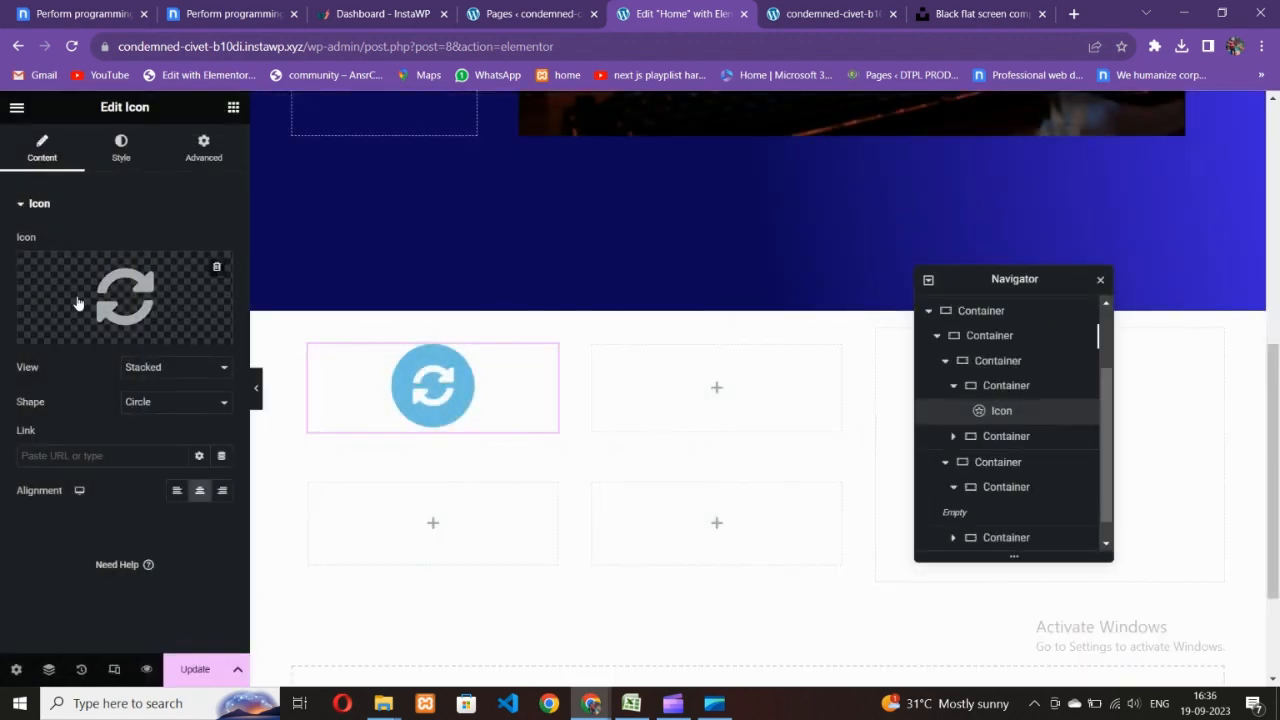
left_click(121, 148)
key("ctrl+2")
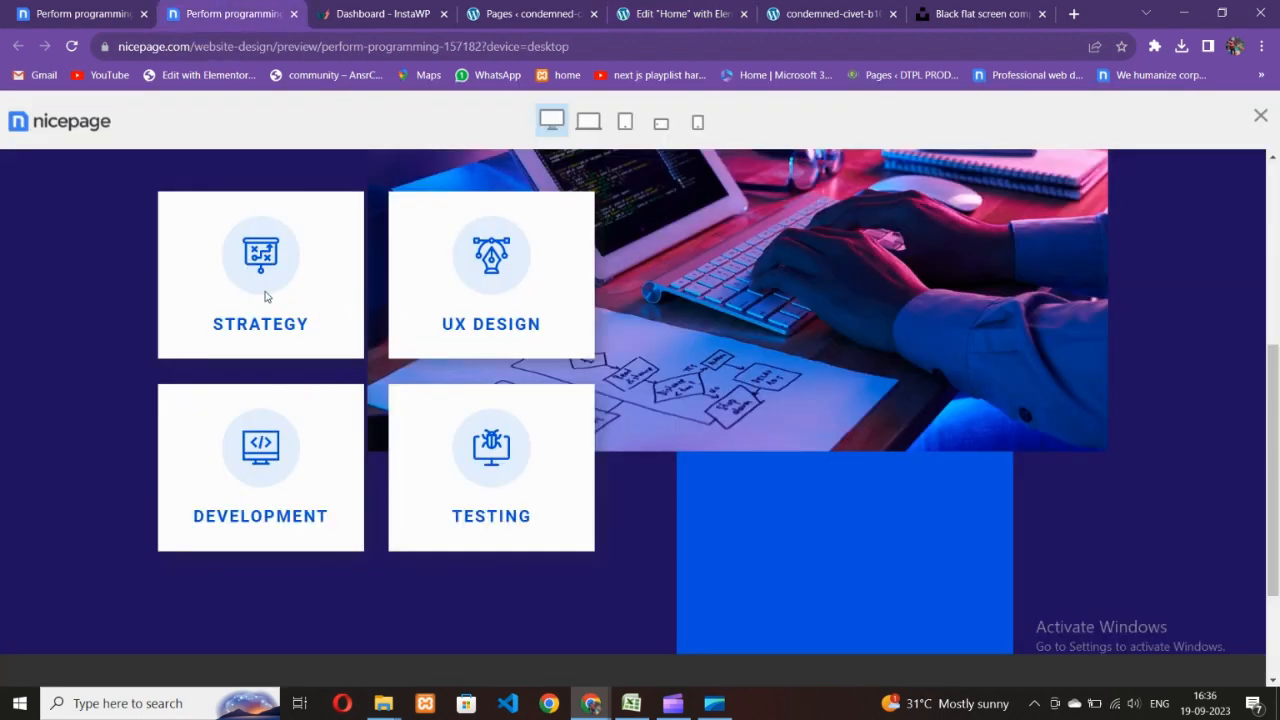
key("ctrl+5")
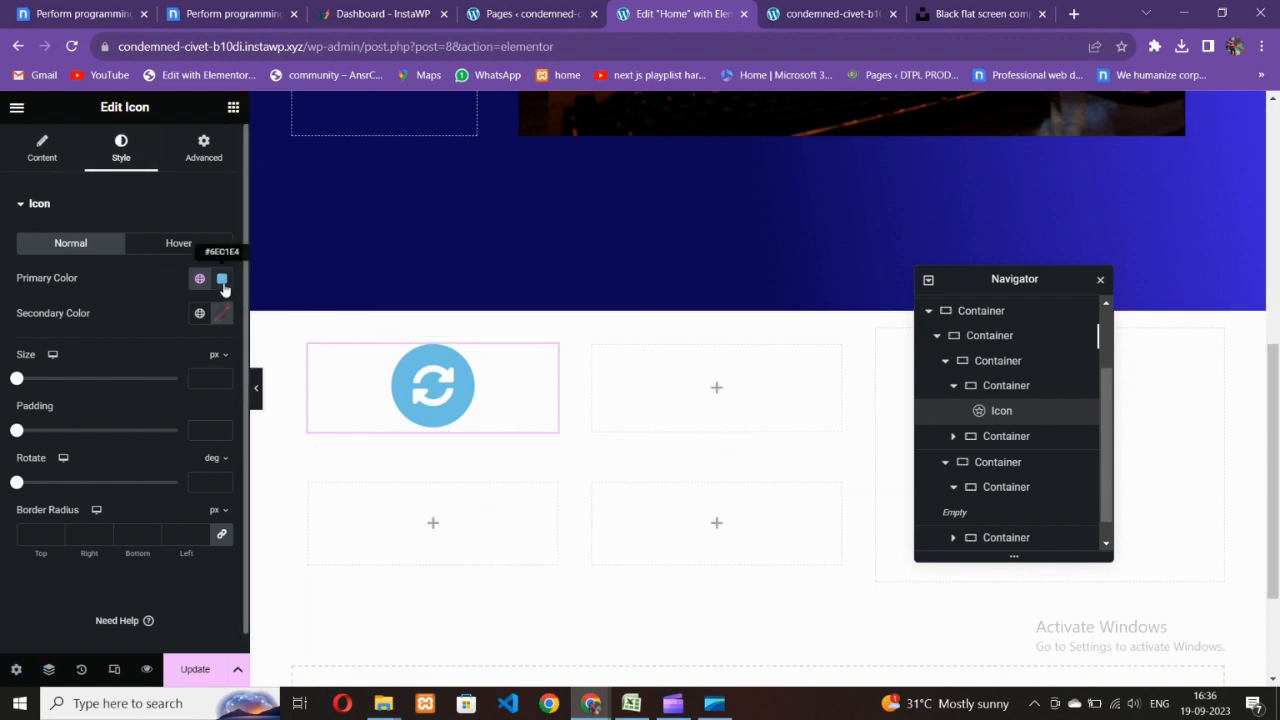
- Set the sync icon's Size to 50 px and Padding to 30
left_click(221, 376)
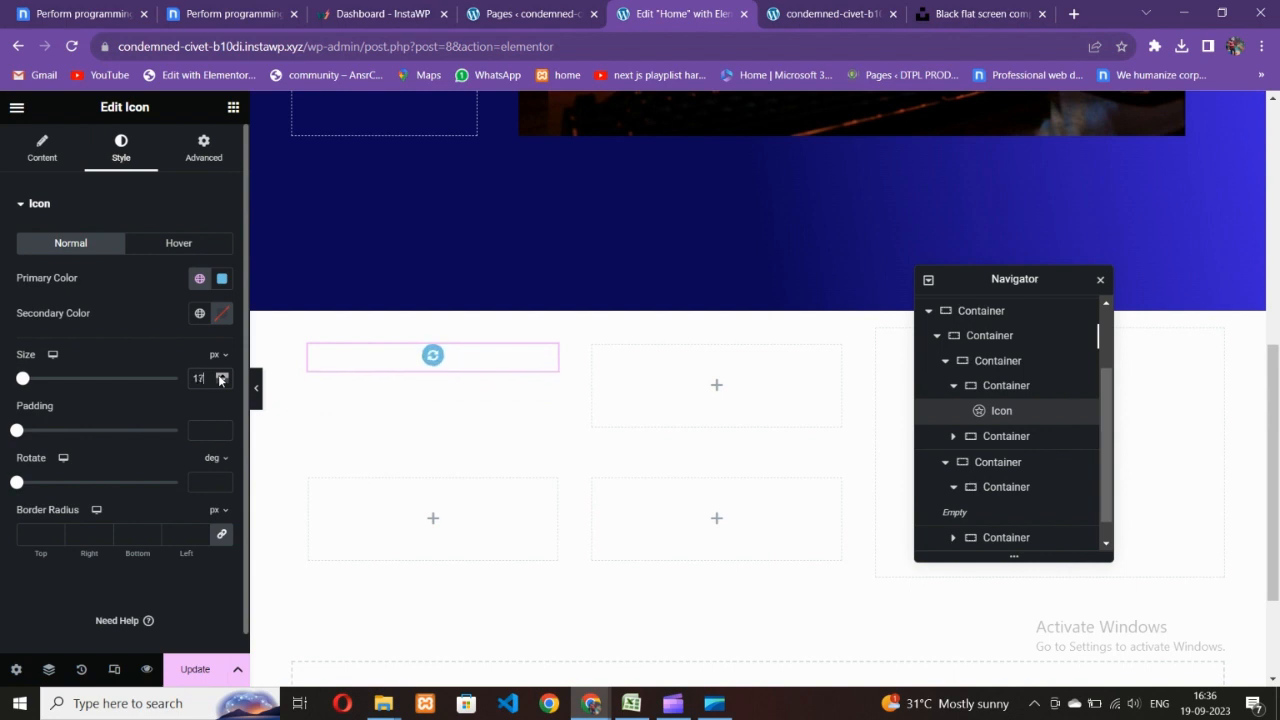
left_click_drag(221, 378, 221, 378)
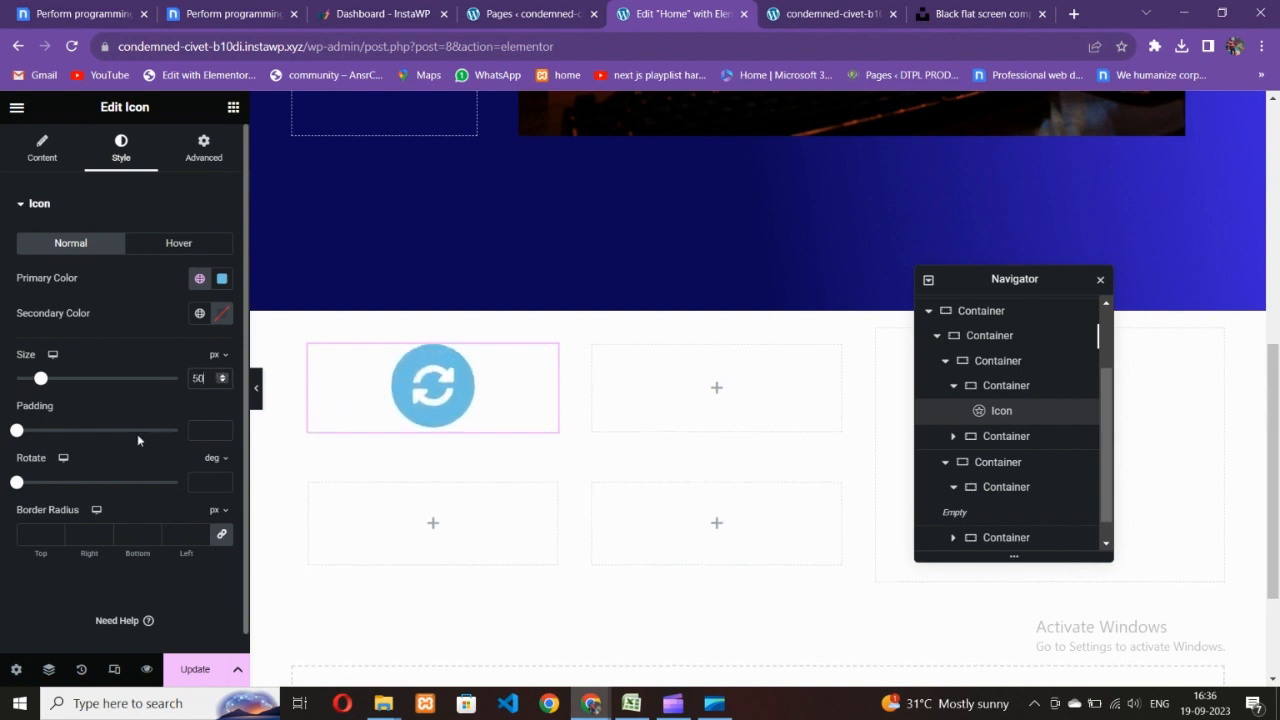
left_click(222, 427)
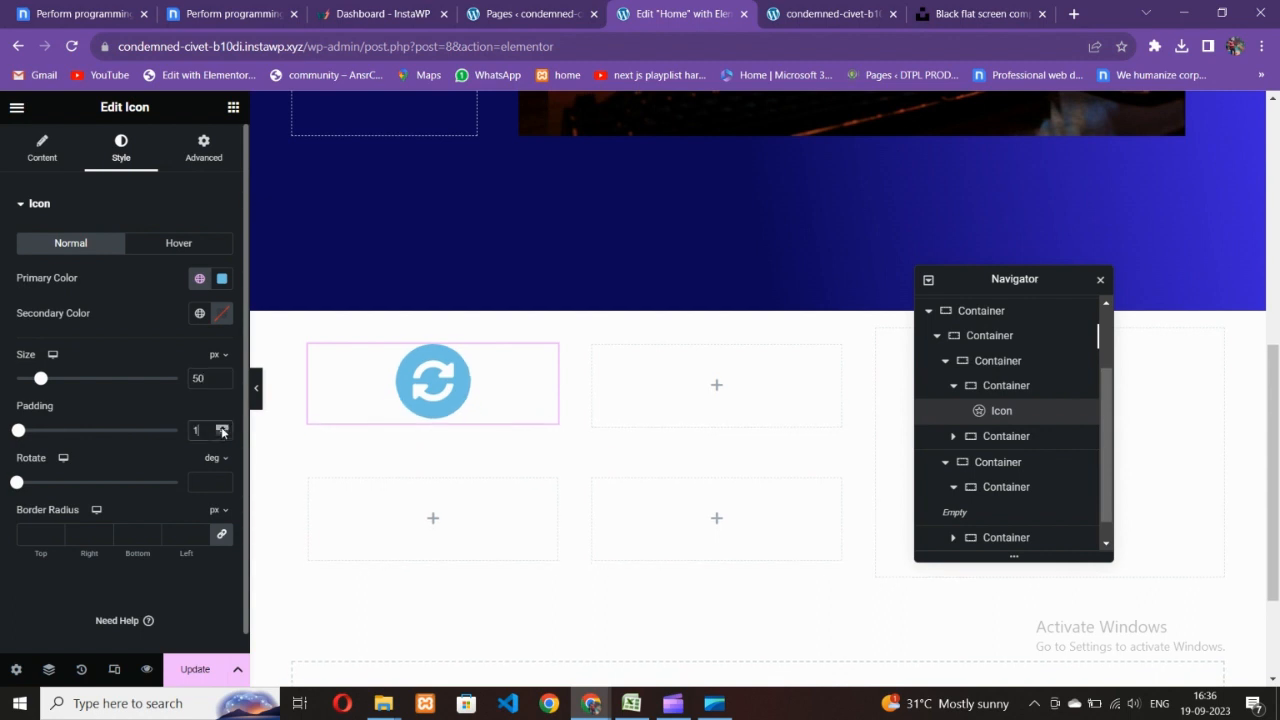
left_click_drag(222, 427, 222, 427)
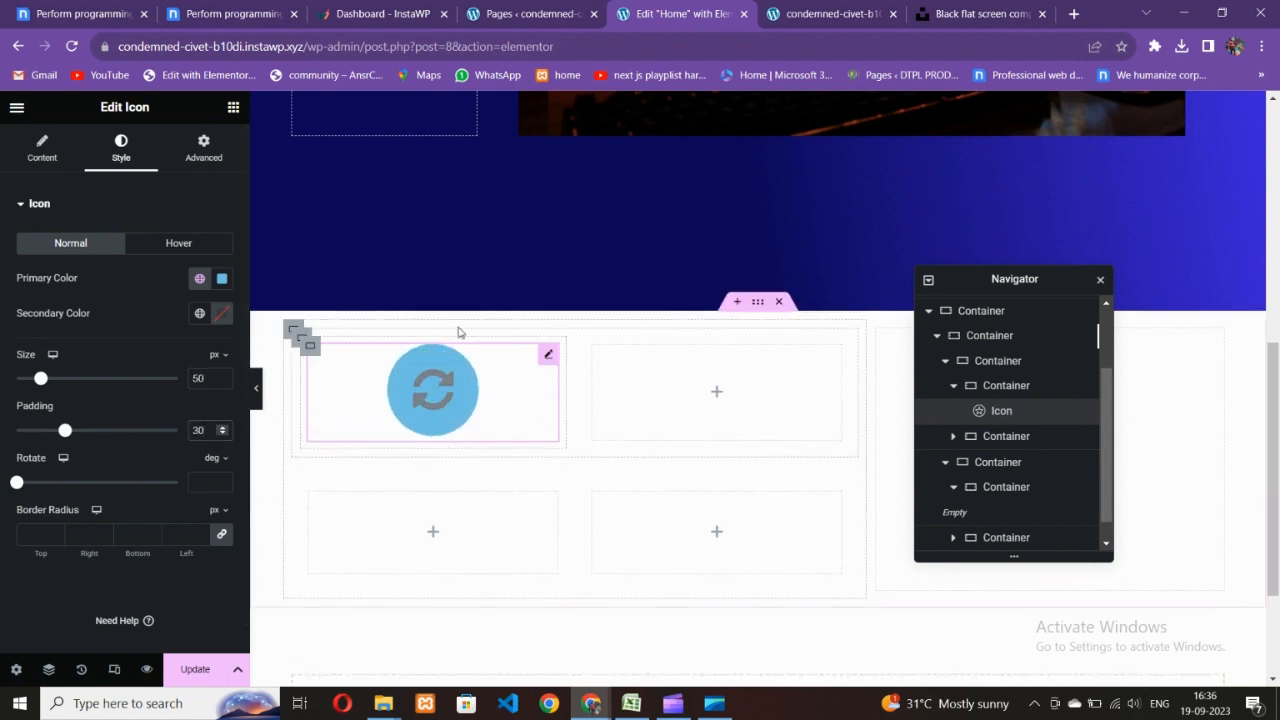
left_click(240, 8)
- Set the icon's Primary Color to a bright blue
left_click(664, 12)
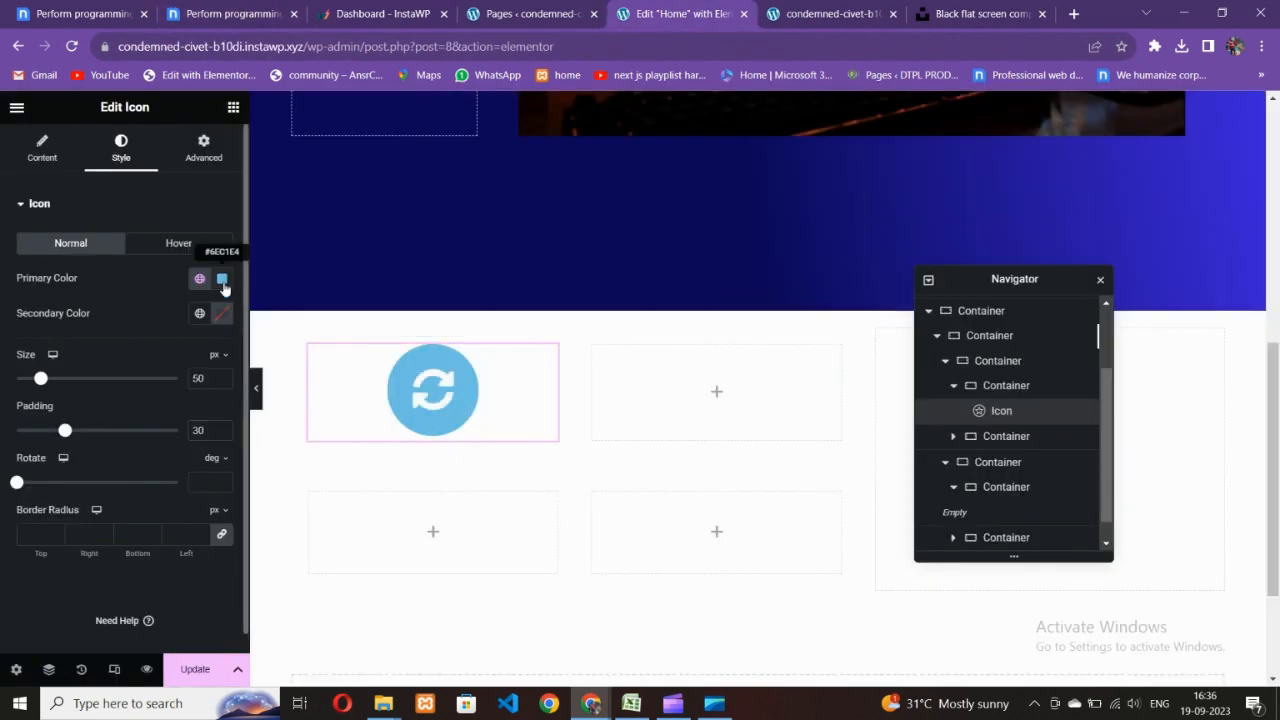
scroll(615, 339, "up", 5)
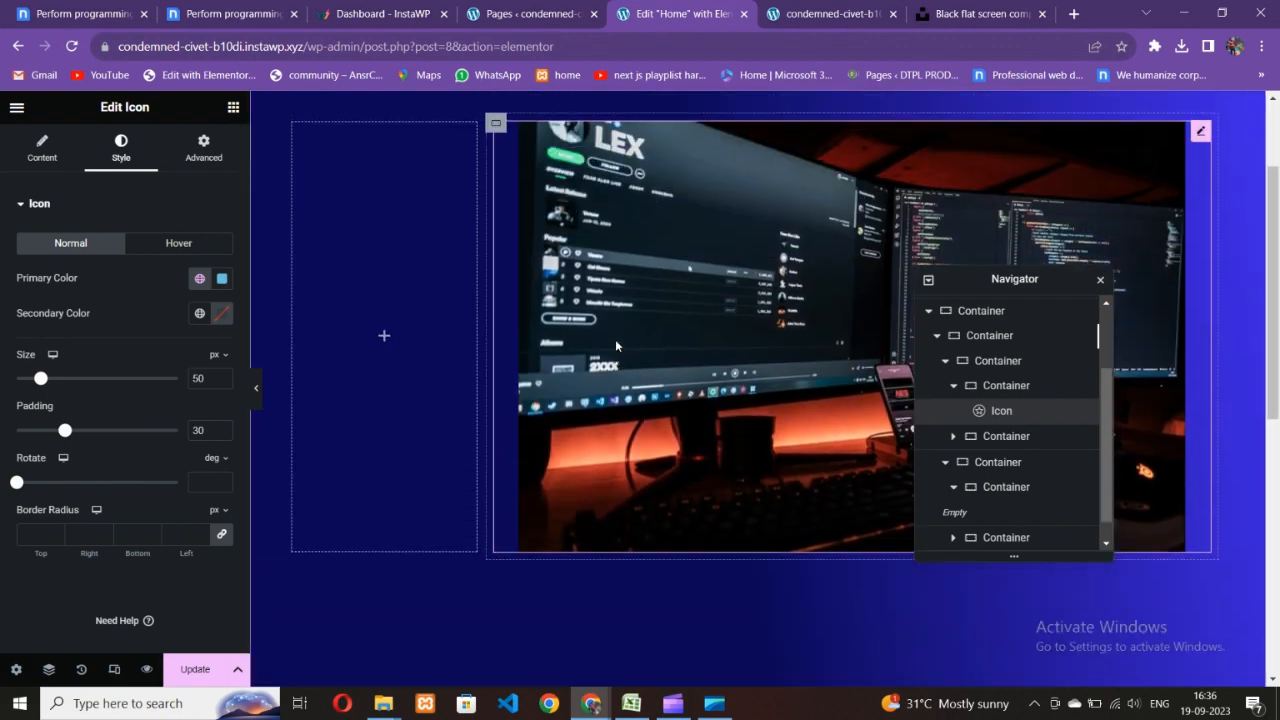
scroll(615, 339, "down", 4)
left_click(222, 278)
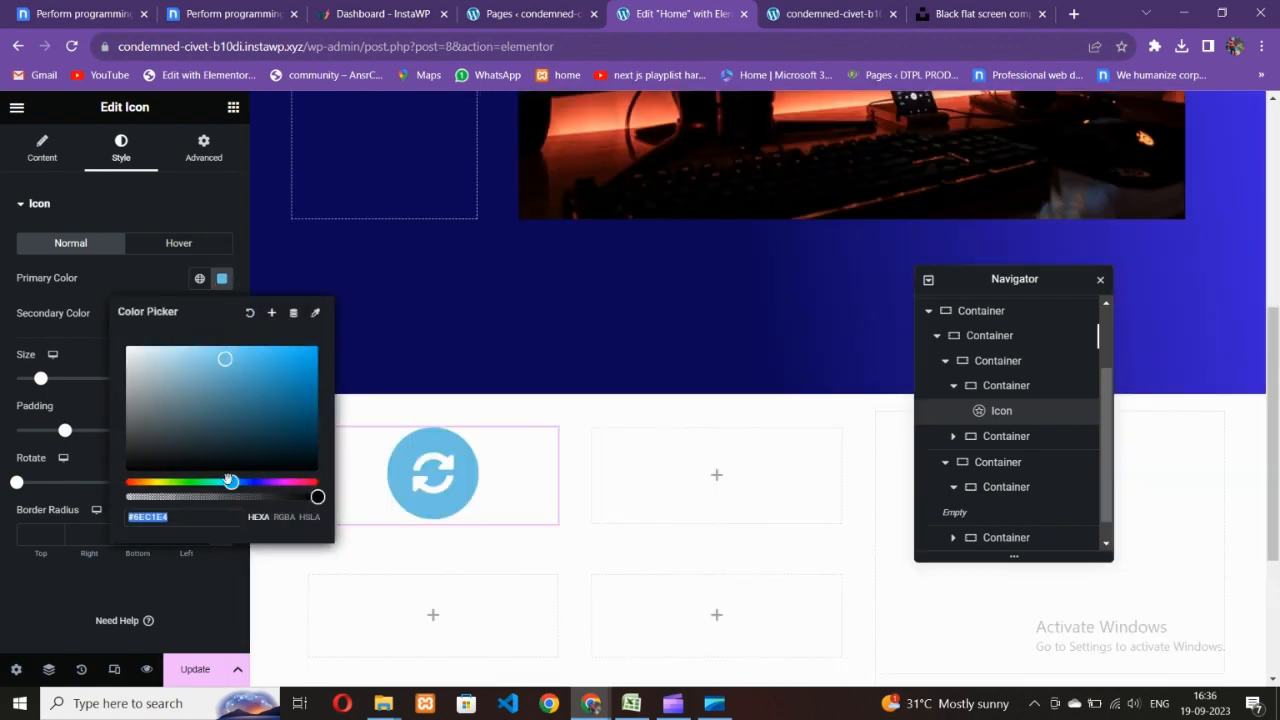
mouse_move(231, 483)
left_mouse_down()
mouse_move(269, 483)
mouse_move(255, 483)
left_mouse_up()
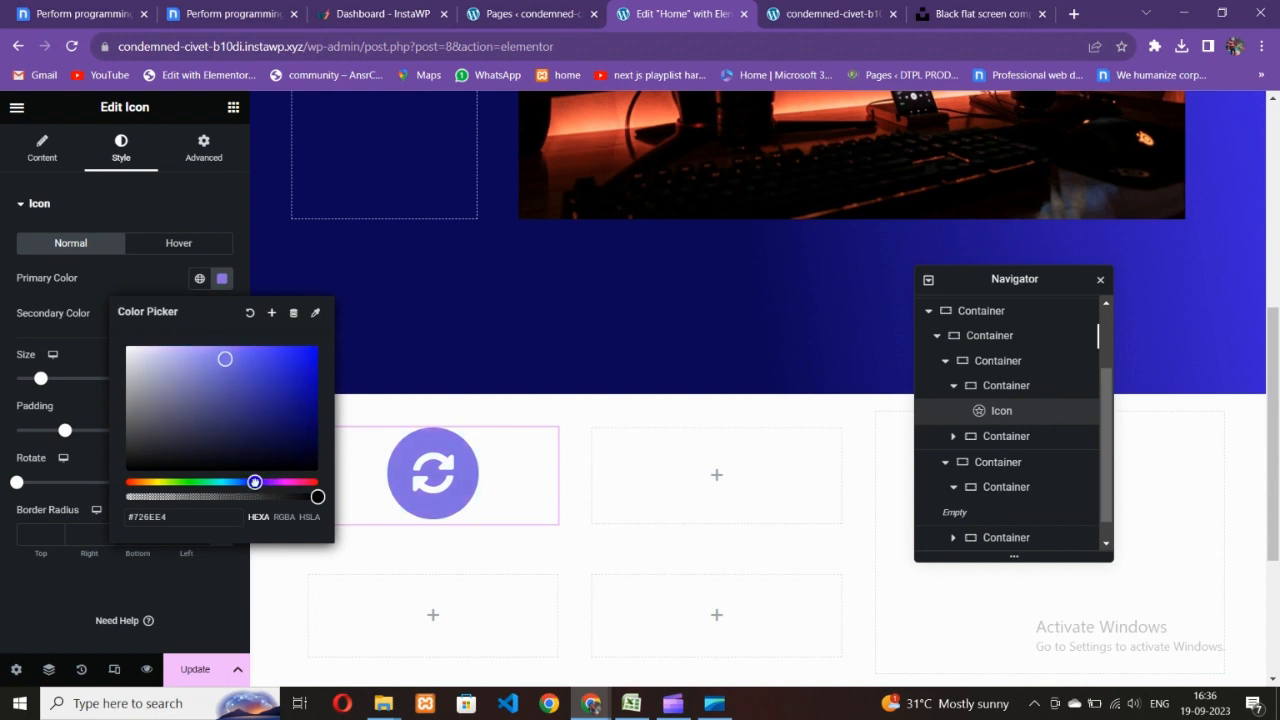
left_click_drag(242, 440, 304, 416)
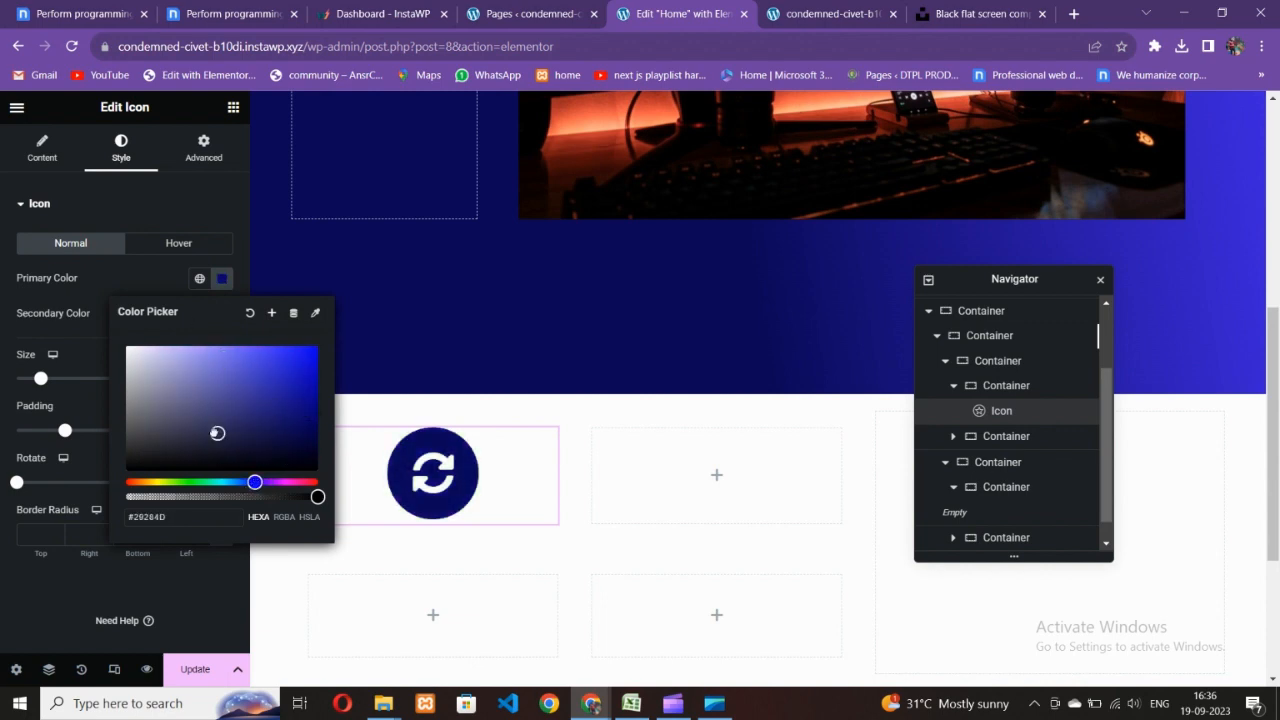
left_click_drag(217, 433, 210, 430)
left_click_drag(255, 483, 226, 483)
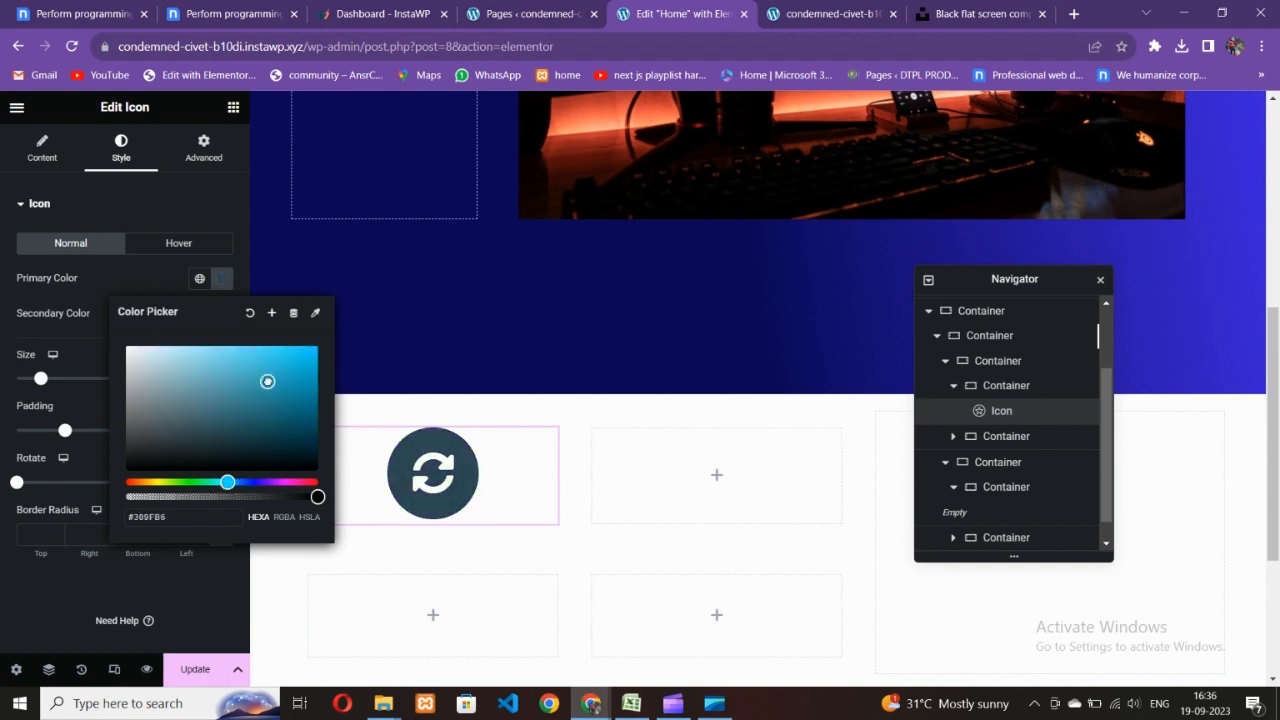
left_click_drag(267, 381, 275, 366)
left_click(216, 318)
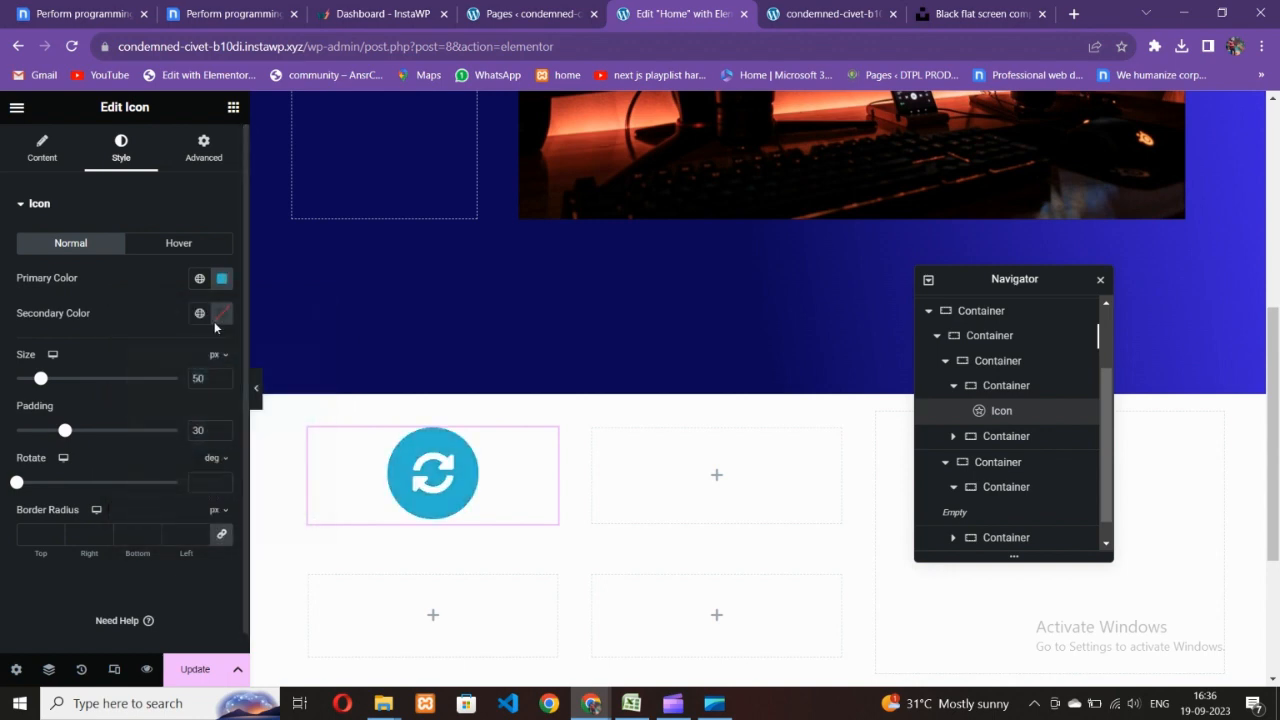
- Copy the hero gradient's dark navy and paste it as the icon's Secondary Color
left_click(221, 313)
scroll(453, 326, "up", 5)
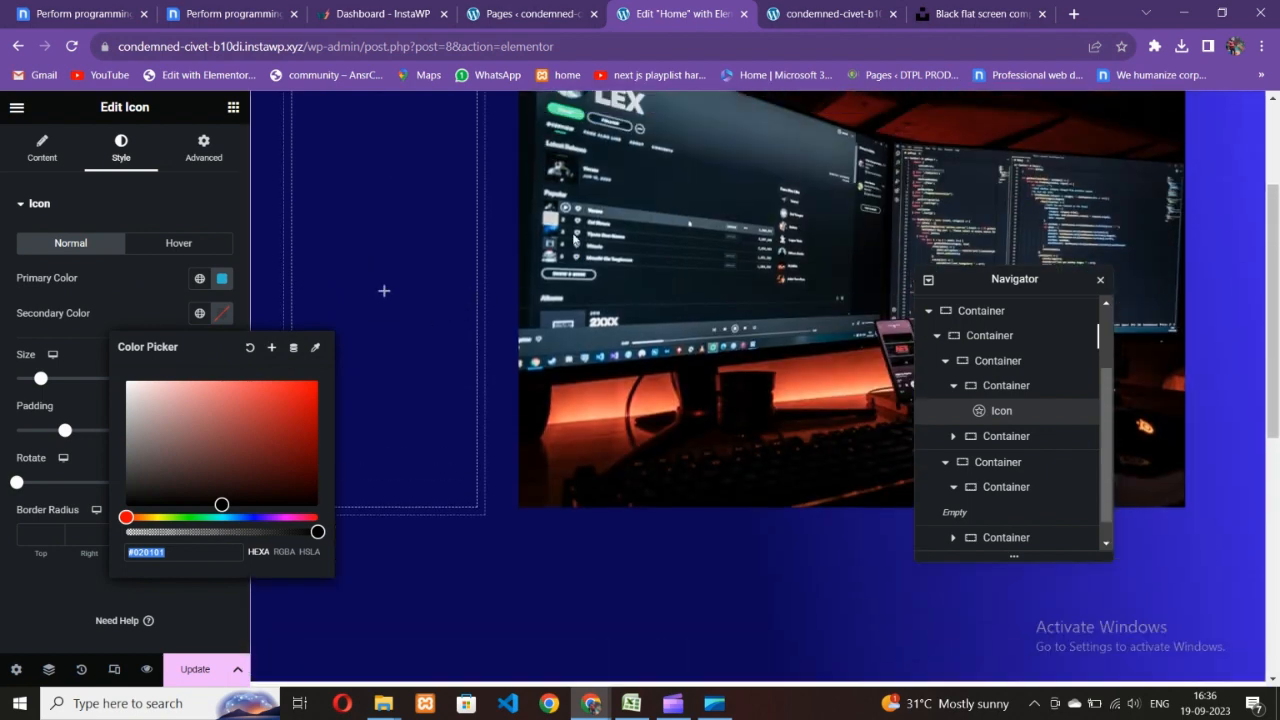
left_click(757, 106)
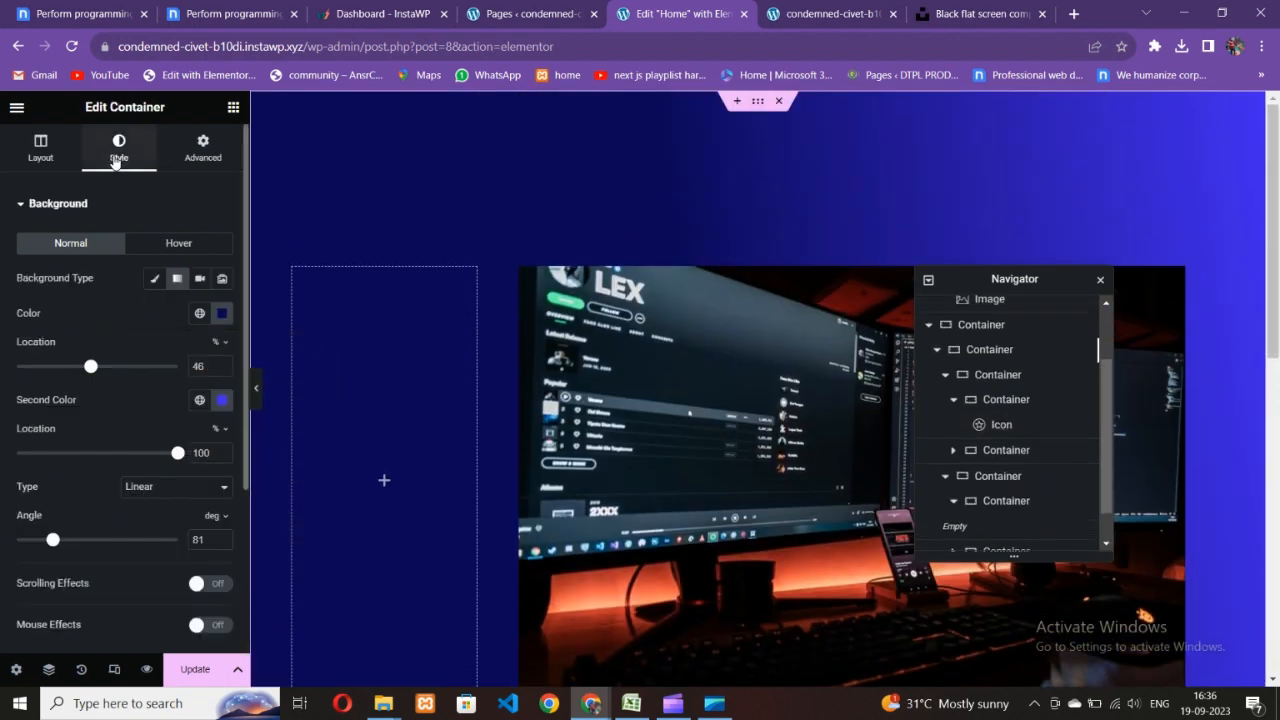
left_click(219, 318)
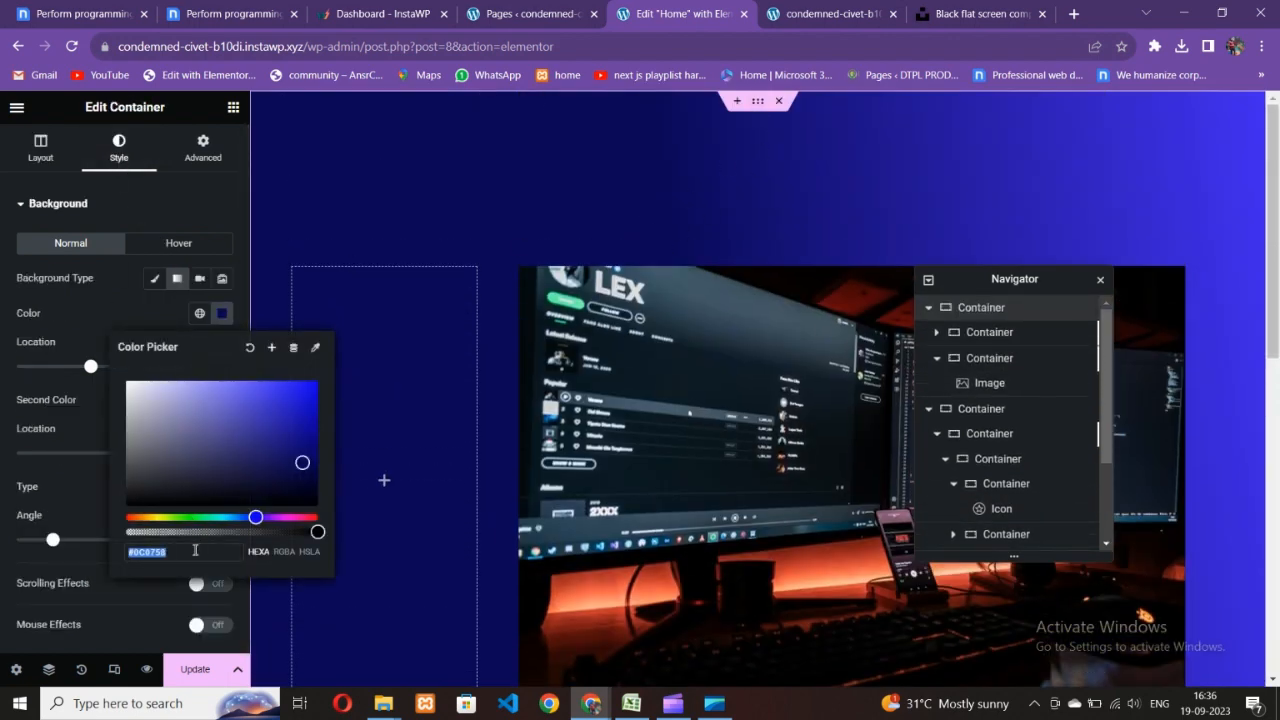
scroll(626, 449, "down", 5)
left_click(446, 467)
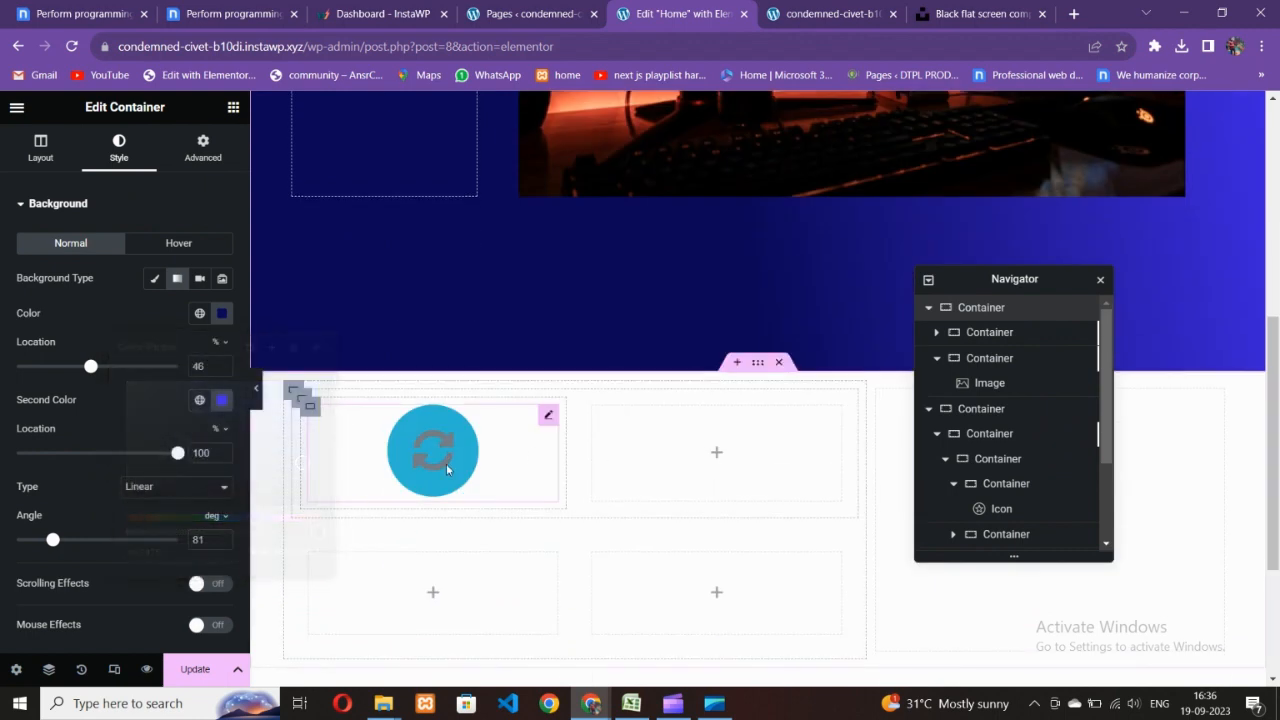
left_click(222, 316)
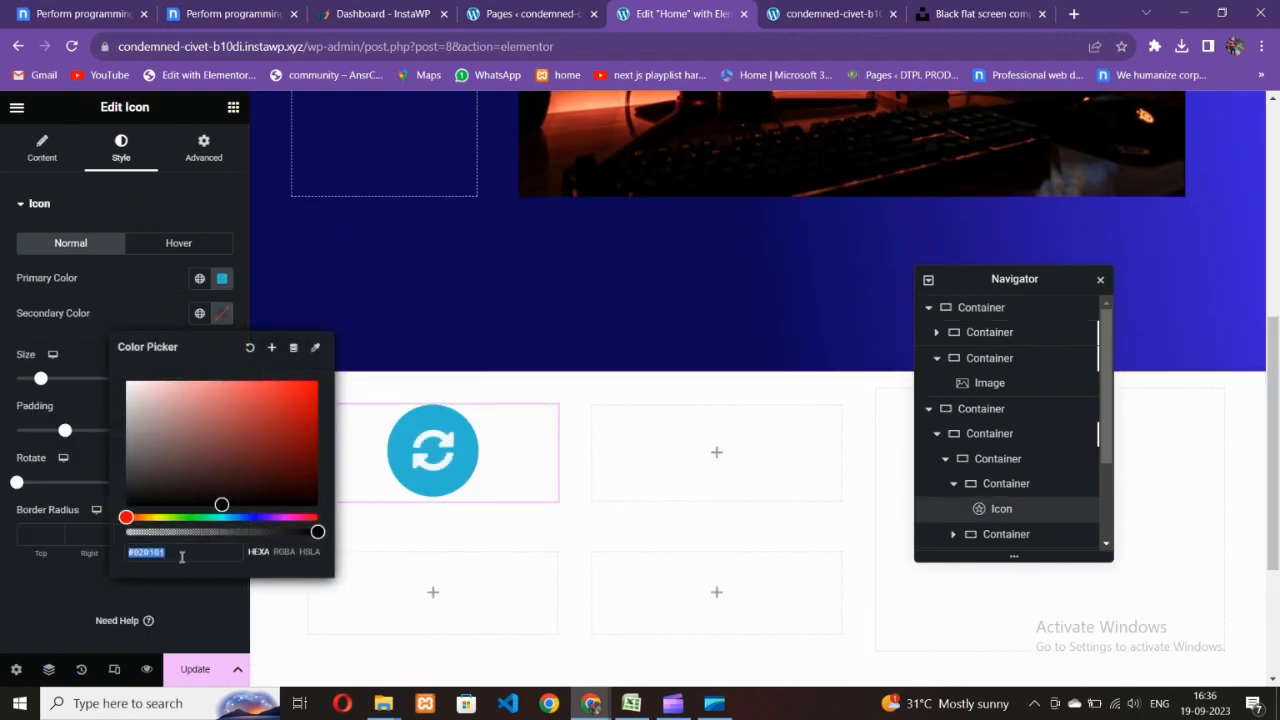
key("ctrl+v")
left_click(74, 357)
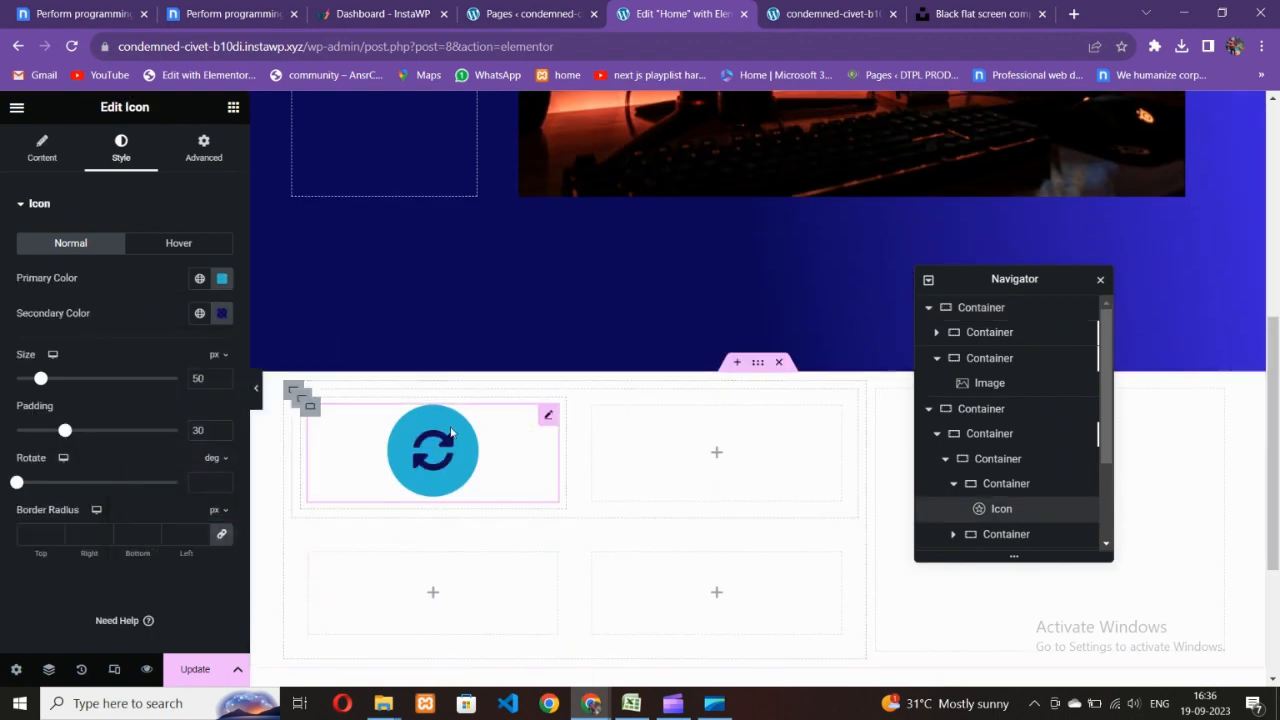
left_click(270, 14)
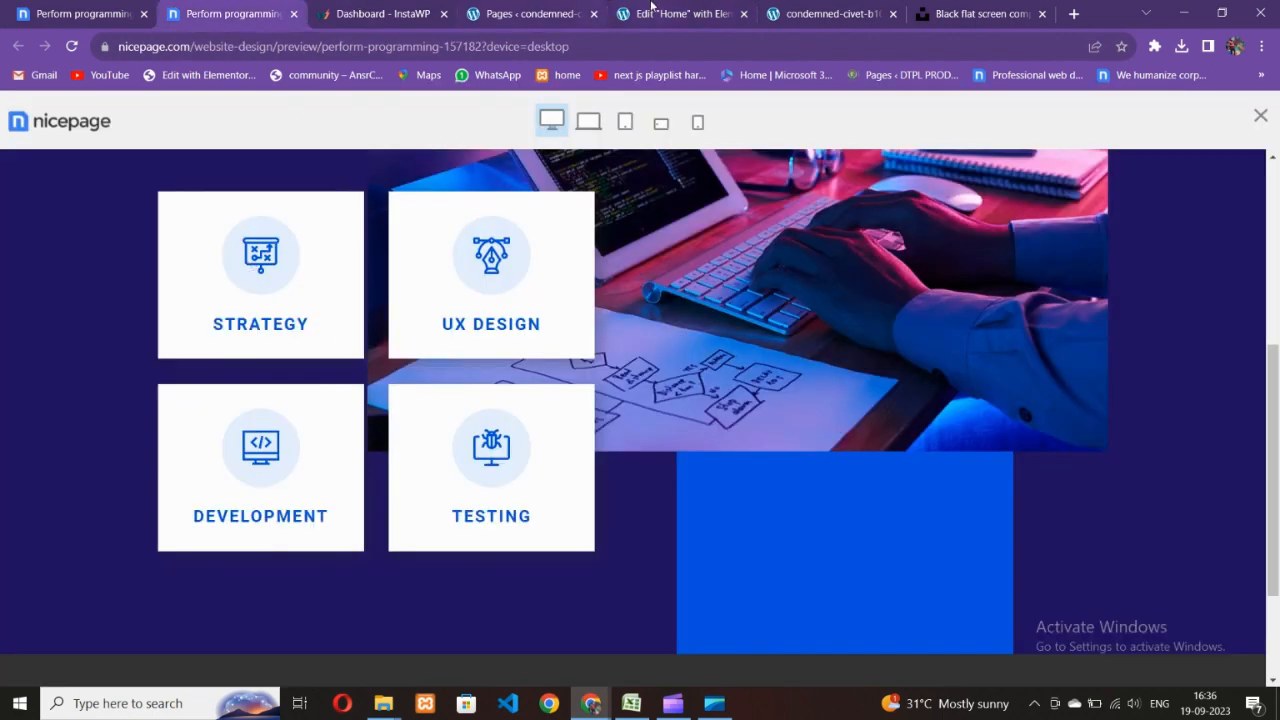
- Lighten the icon circle's colour in the Icon widget's style settings
left_click(651, 10)
left_click(222, 278)
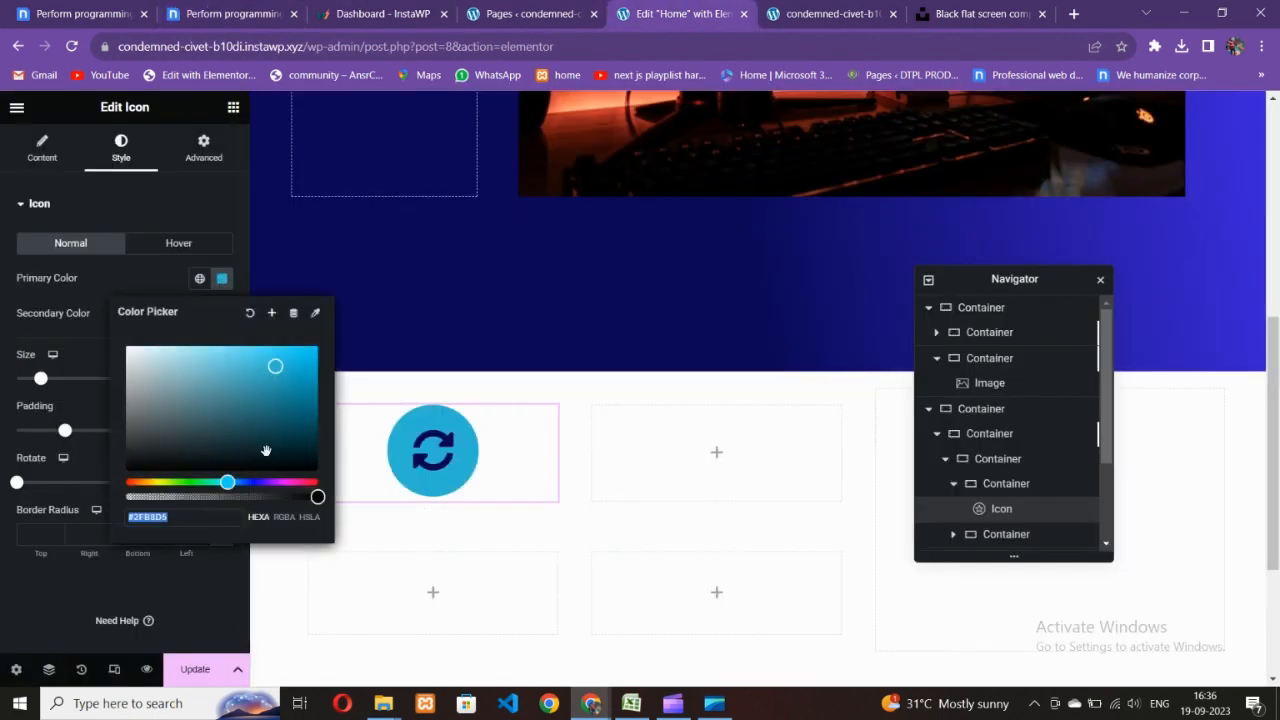
left_click_drag(190, 373, 180, 359)
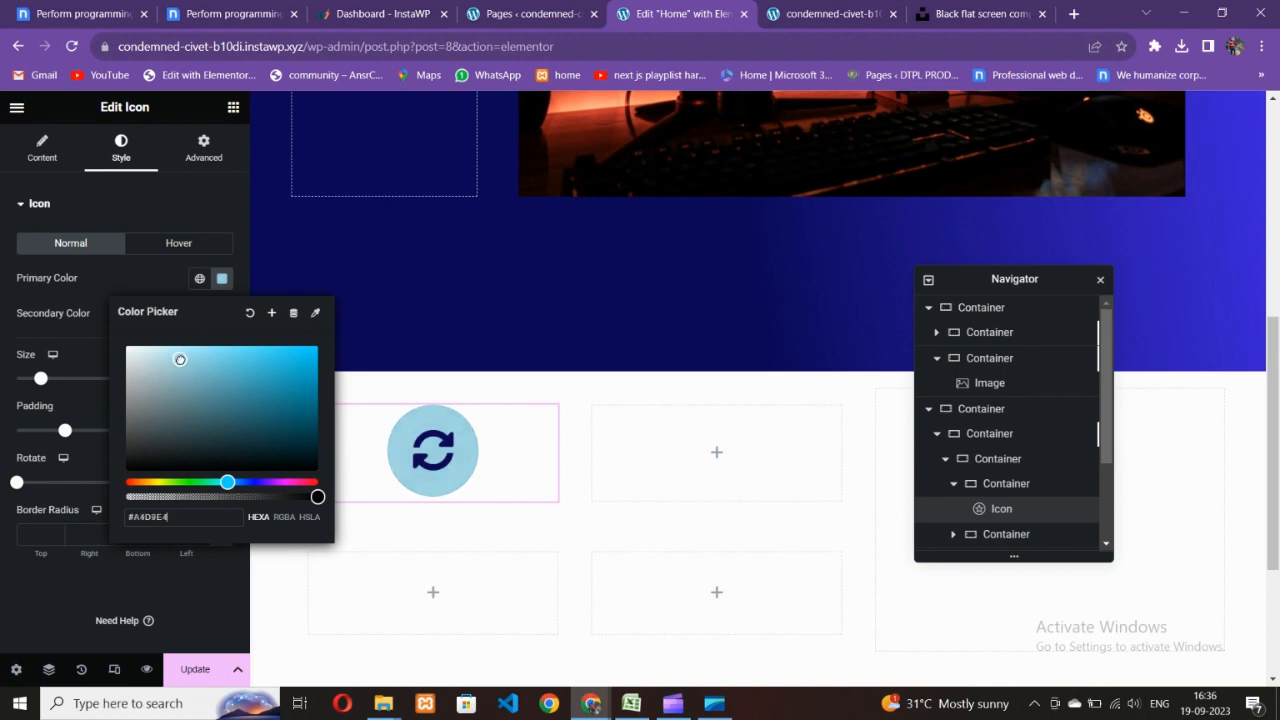
left_click(121, 281)
- After checking the Nicepage reference, switch the icon circle to a paler blue
left_click(230, 14)
left_click(646, 8)
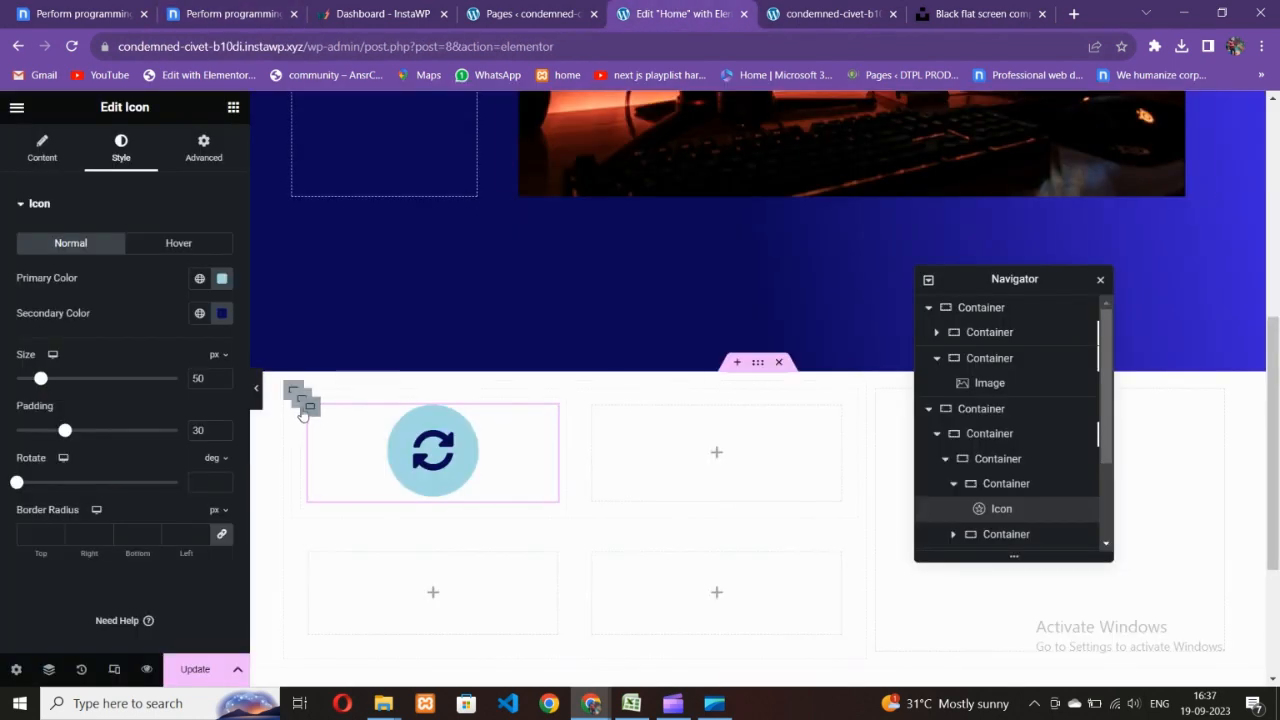
left_click(222, 278)
left_click(188, 395)
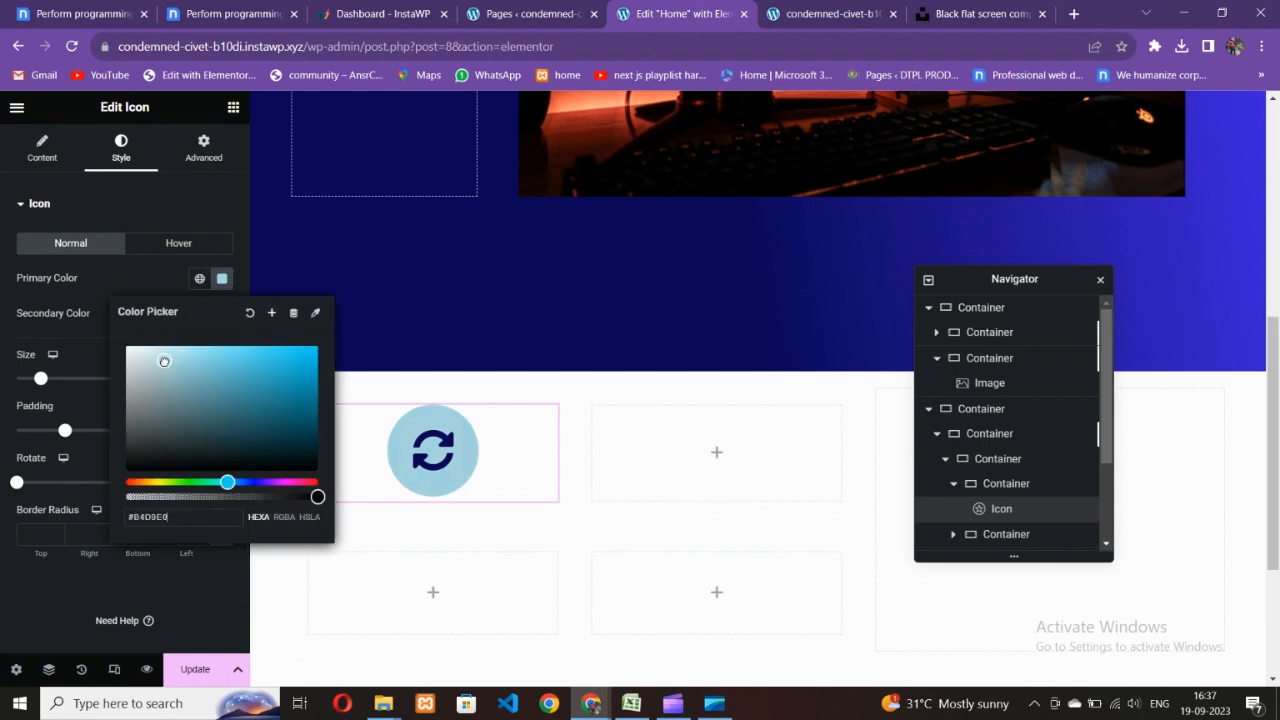
left_click(168, 281)
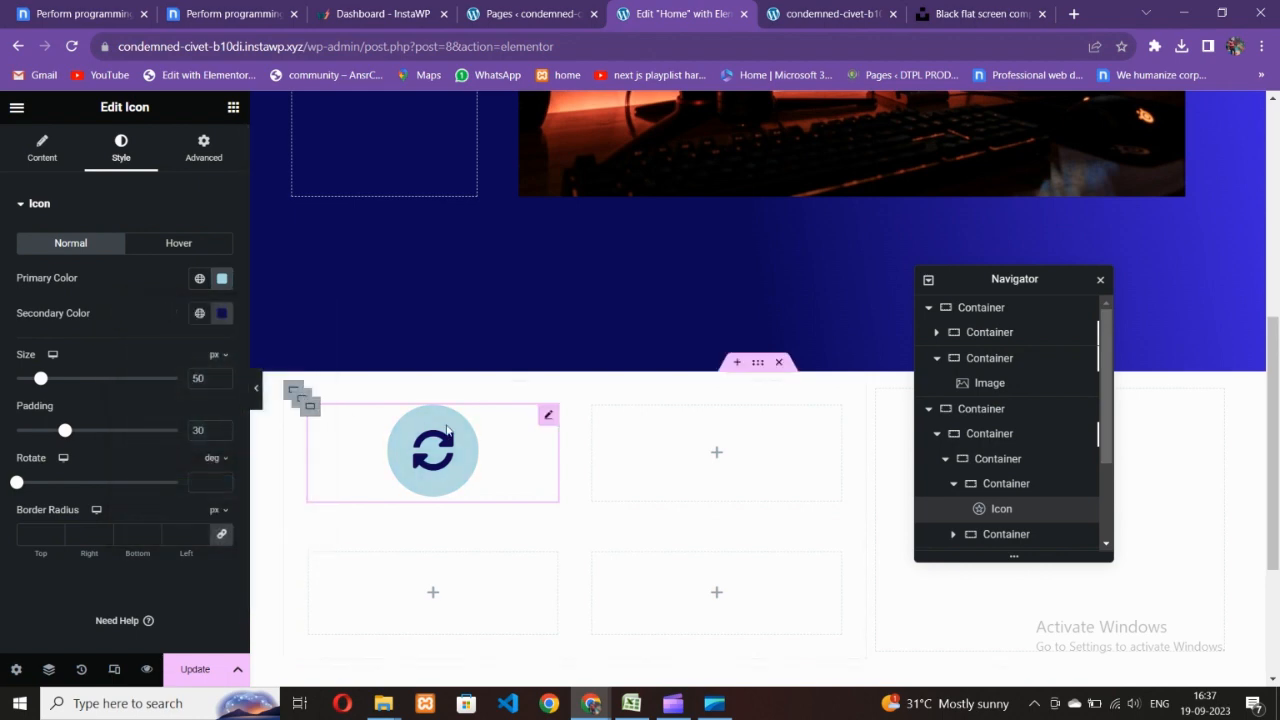
- Shift the icon glyph's secondary colour to the brighter blue #115EB6
left_click(232, 14)
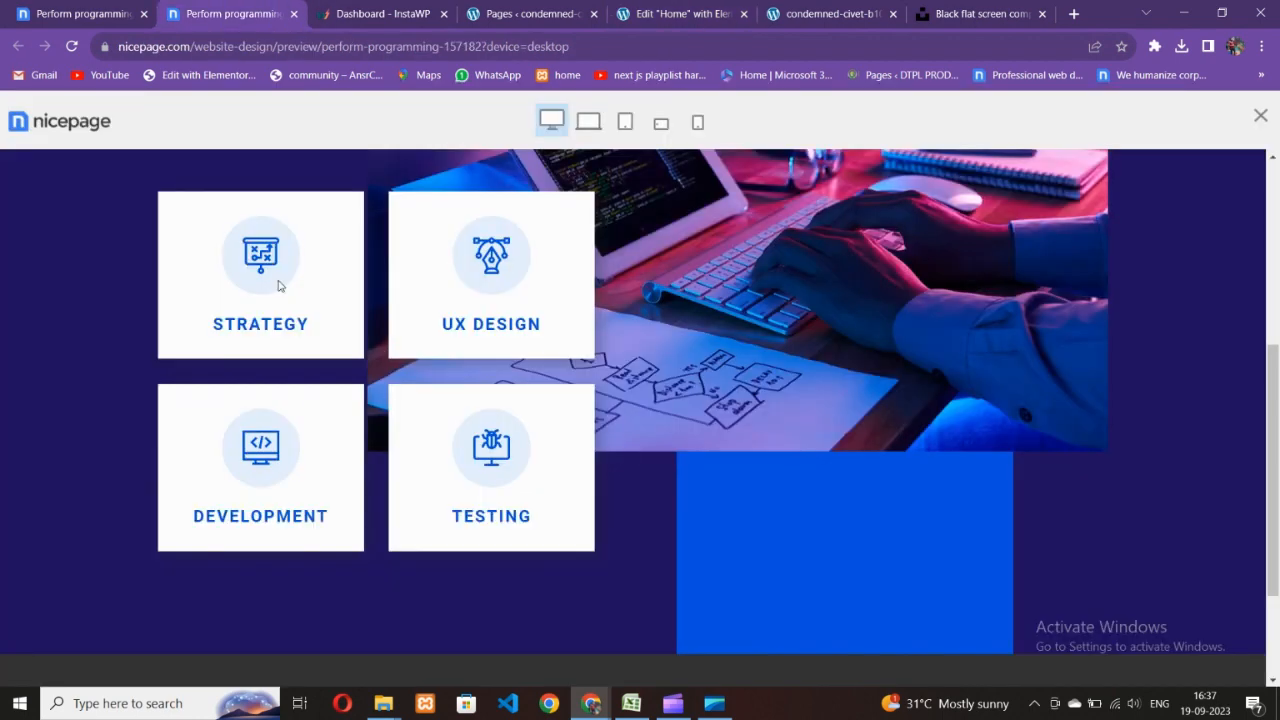
left_click(722, 6)
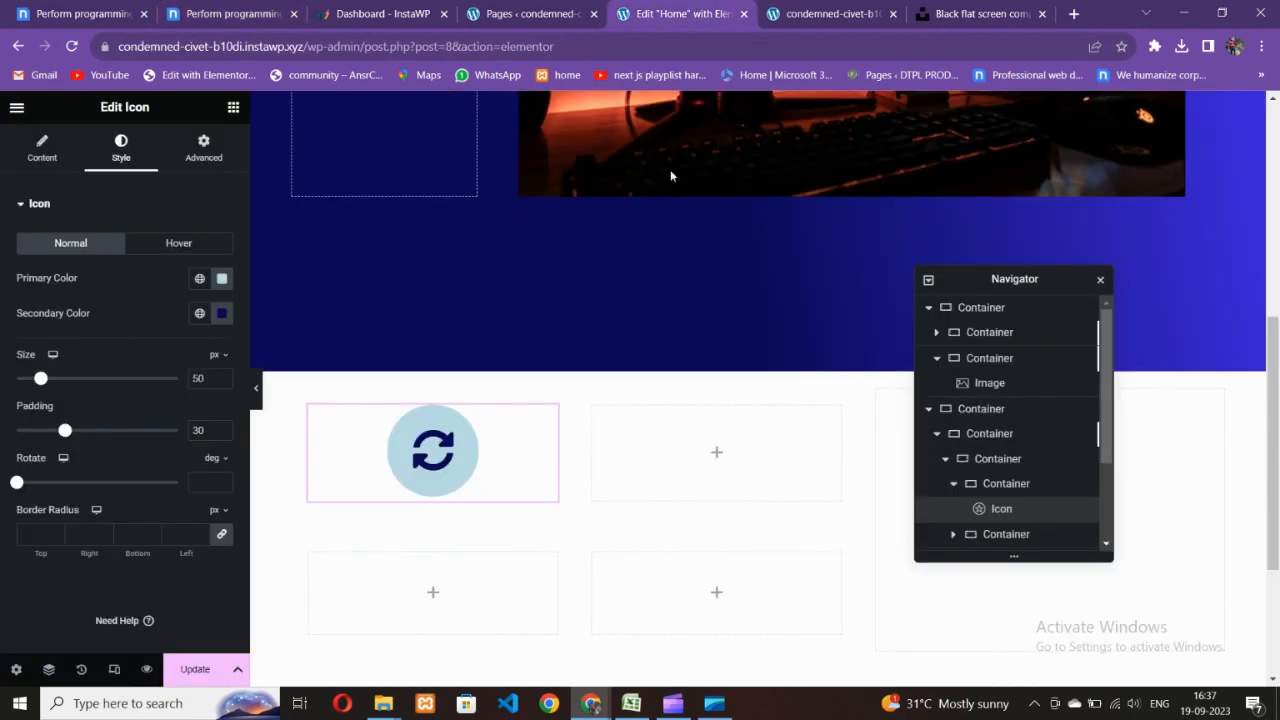
left_click(222, 313)
left_click_drag(227, 517, 239, 518)
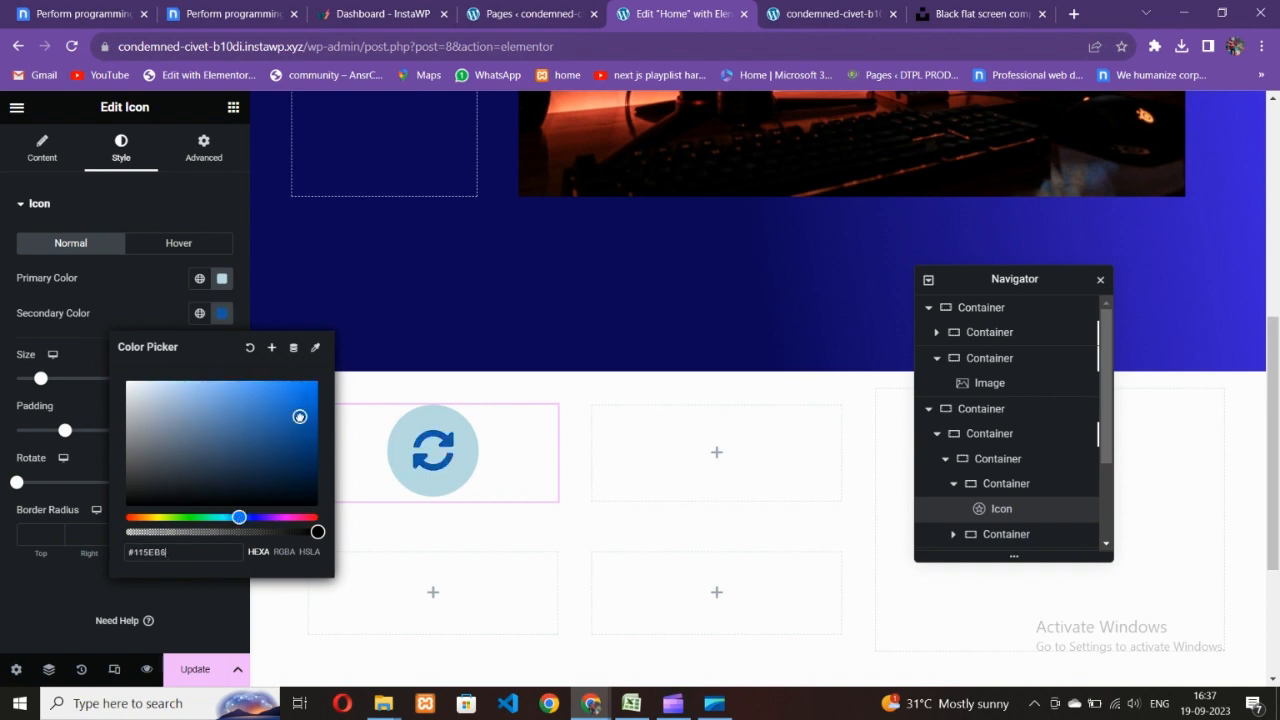
left_click(440, 480)
- Add a Heading widget below the sync icon in the first card
left_click(225, 14)
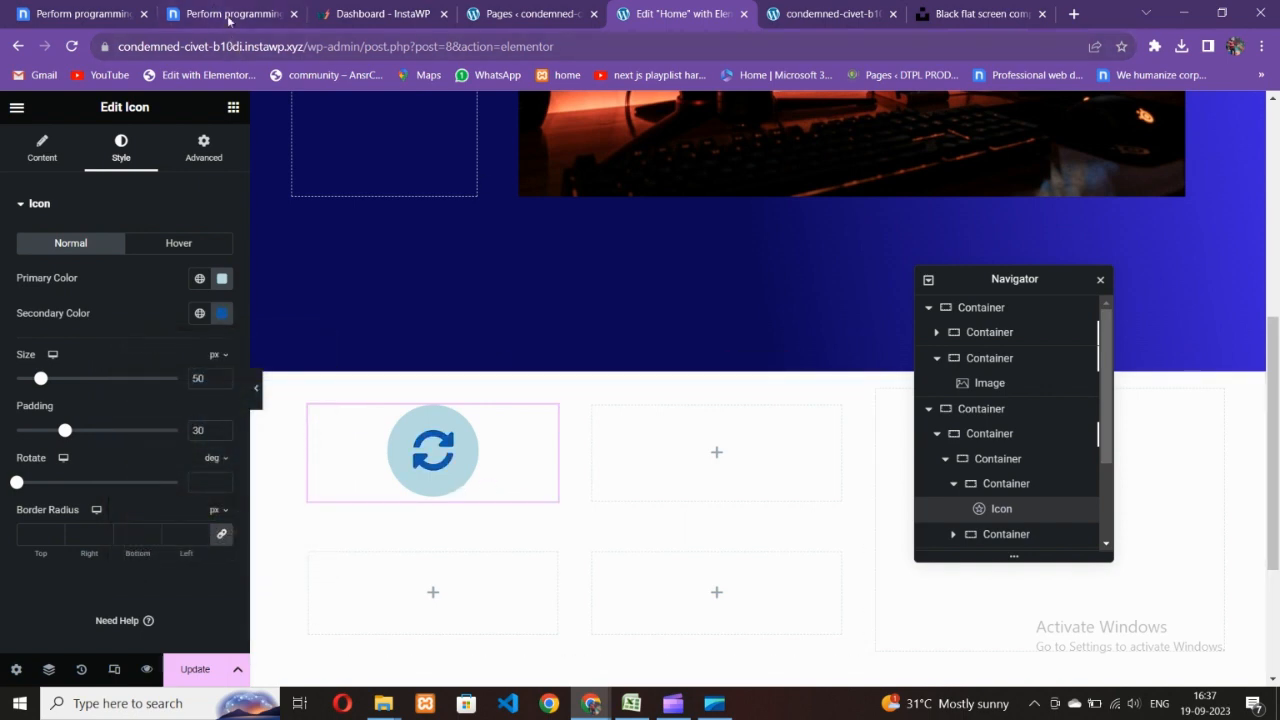
left_click(664, 12)
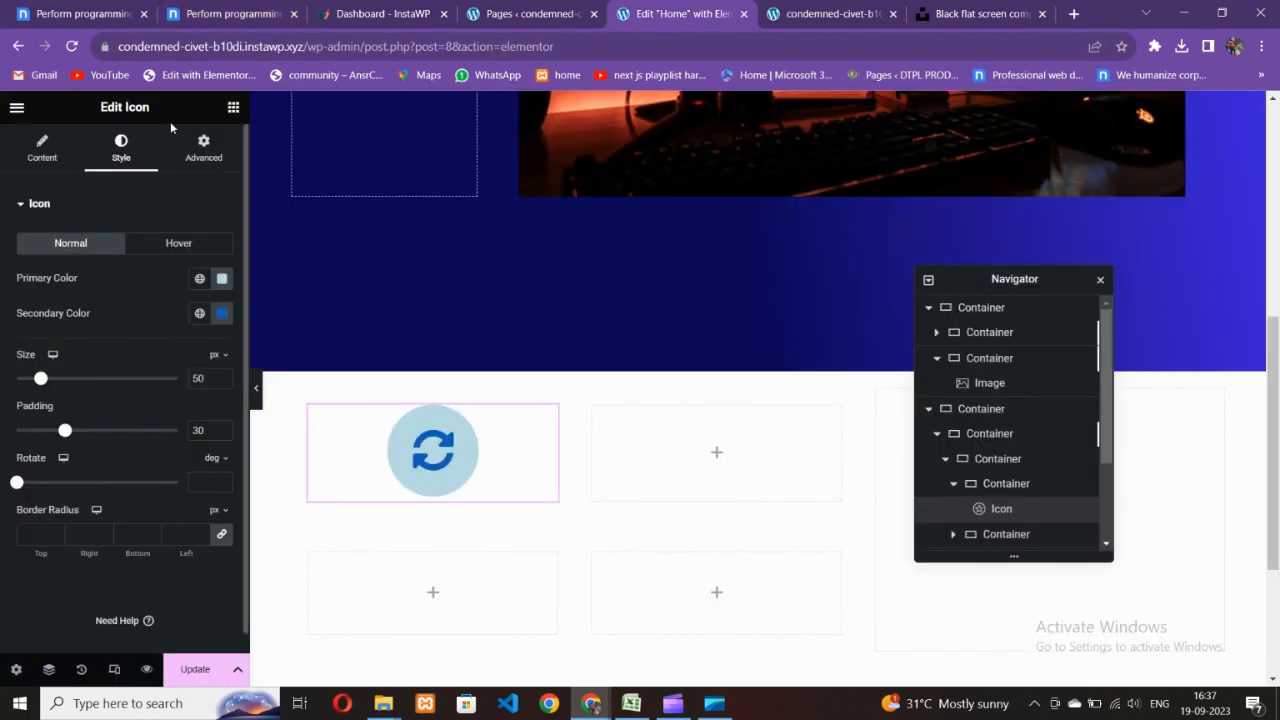
left_click(233, 107)
left_click_drag(117, 401, 455, 520)
- Change the heading text to STRATEGY and centre-align it
left_click(459, 554)
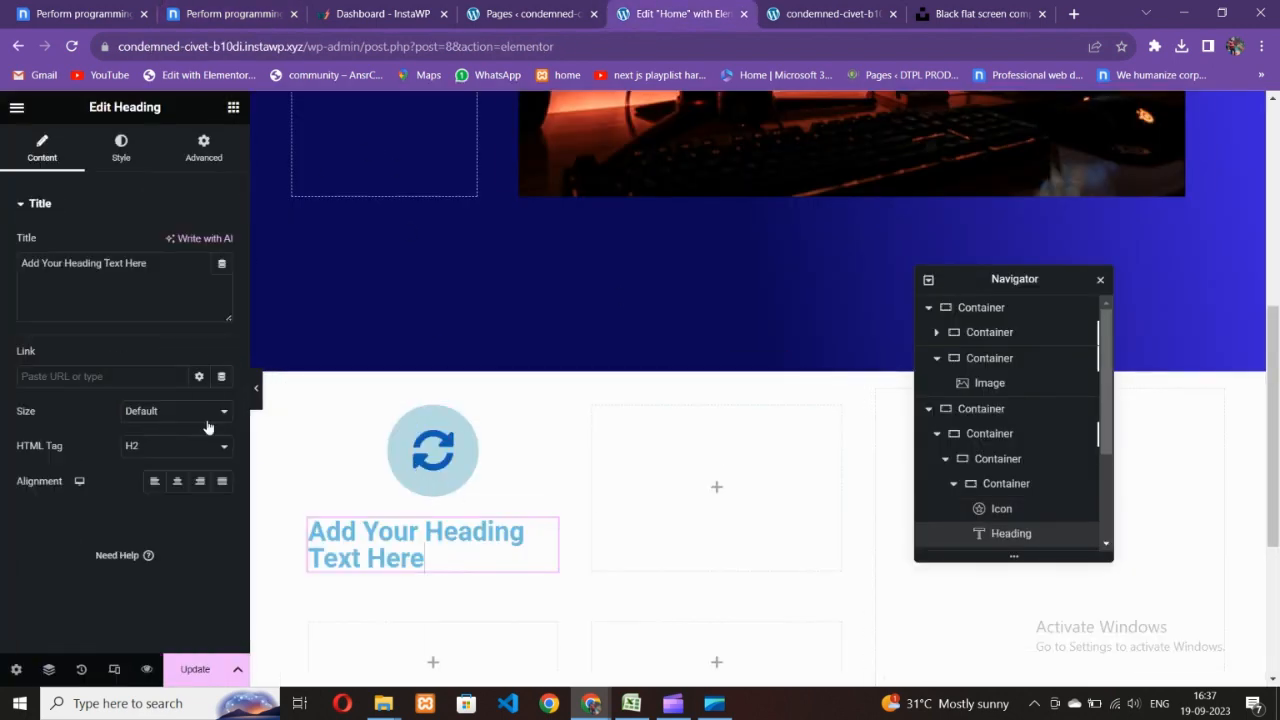
left_click_drag(112, 290, 2, 263)
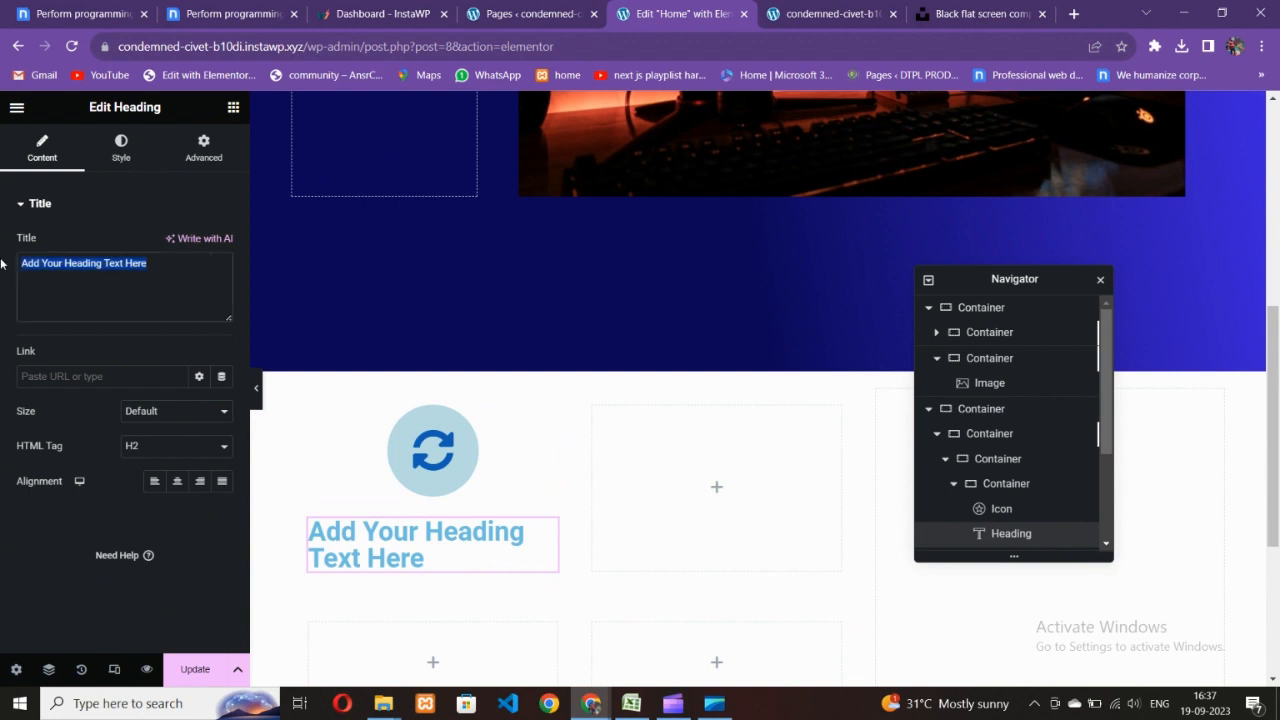
type("STRATEGY")
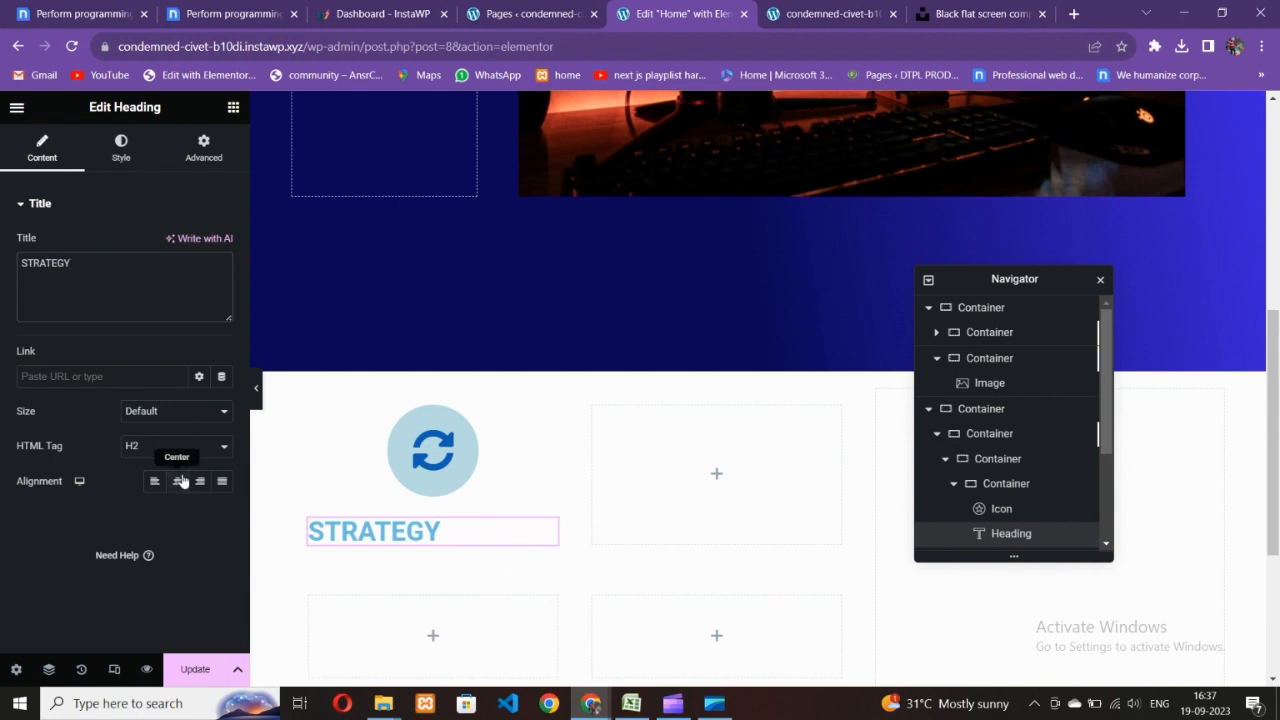
left_click(179, 481)
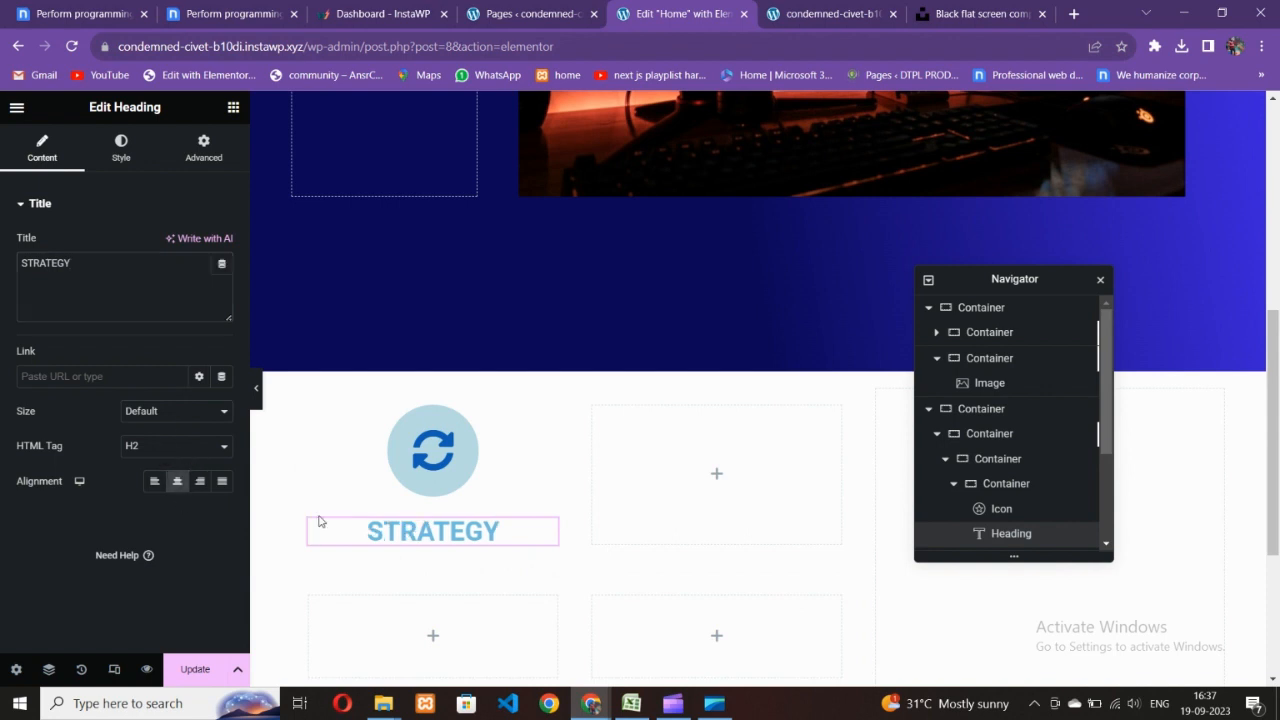
- Colour the STRATEGY heading #115EB6, copied from the icon's secondary colour
left_click(122, 150)
left_click(222, 243)
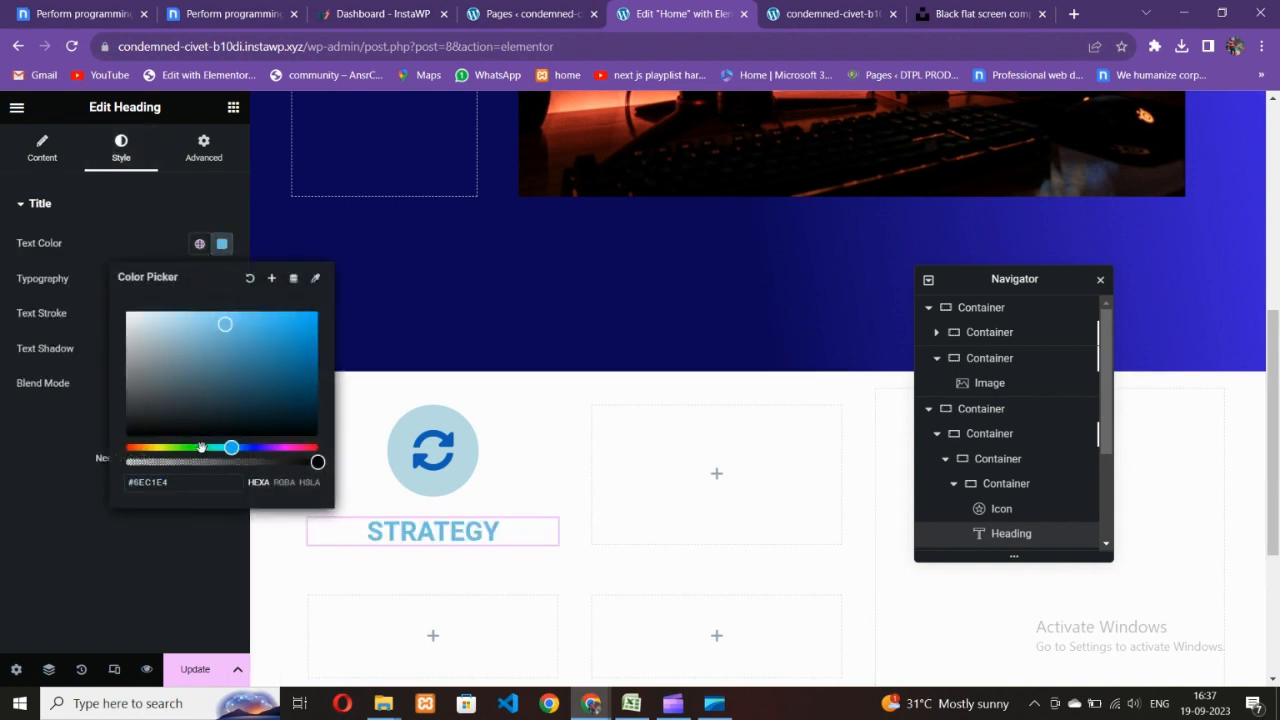
left_click_drag(201, 447, 249, 447)
left_click(433, 450)
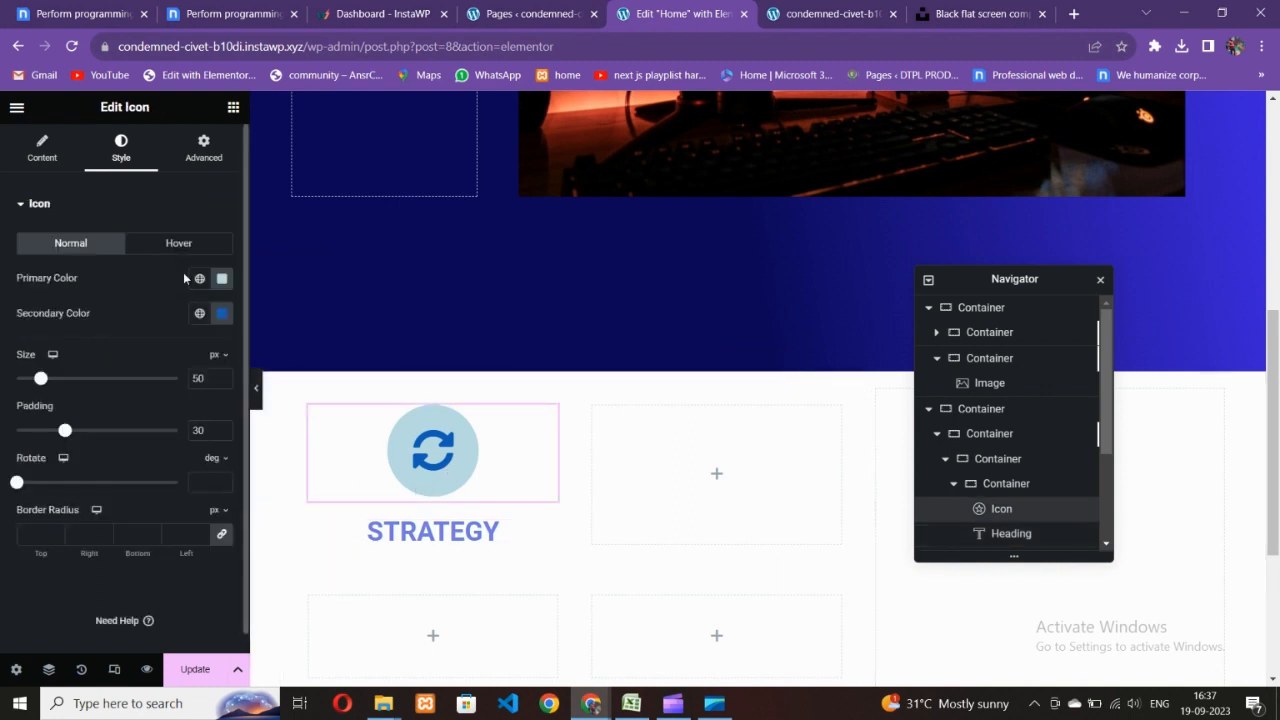
left_click(222, 313)
key("ctrl+c")
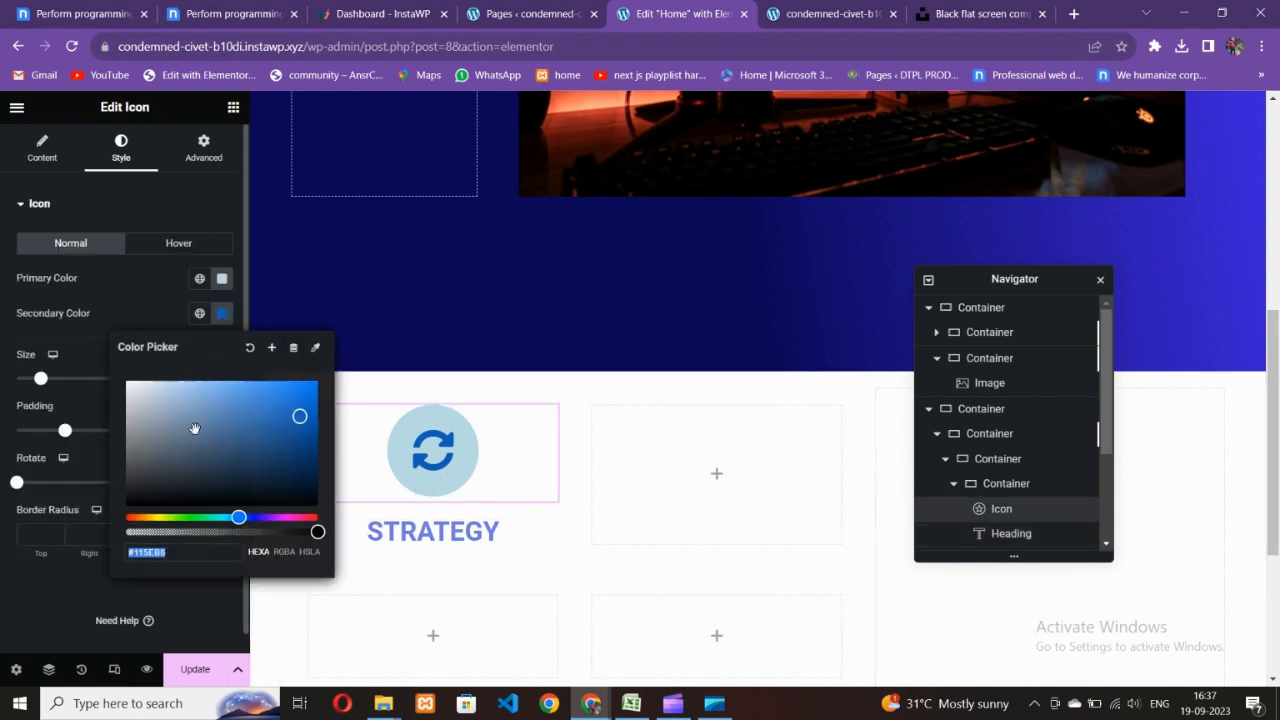
left_click(407, 524)
left_click(222, 243)
key("ctrl+v")
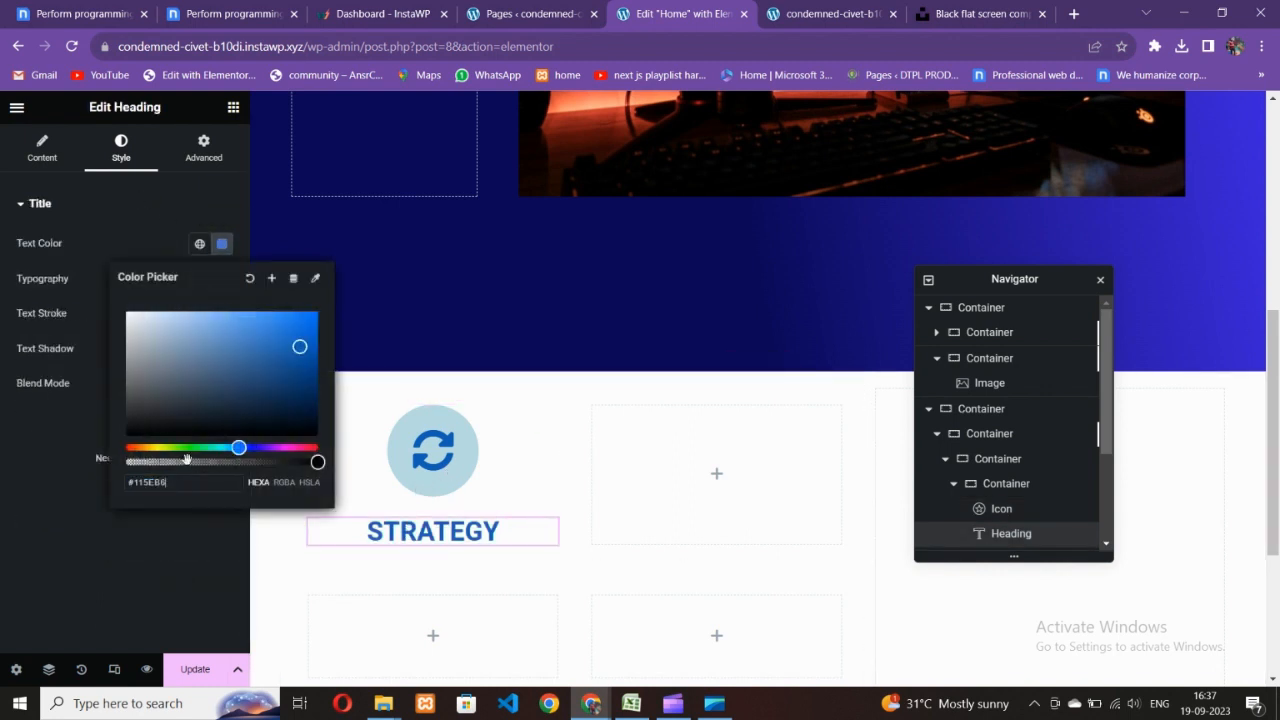
left_click(56, 519)
- Set the STRATEGY heading's typography size to 20 px
left_click(222, 278)
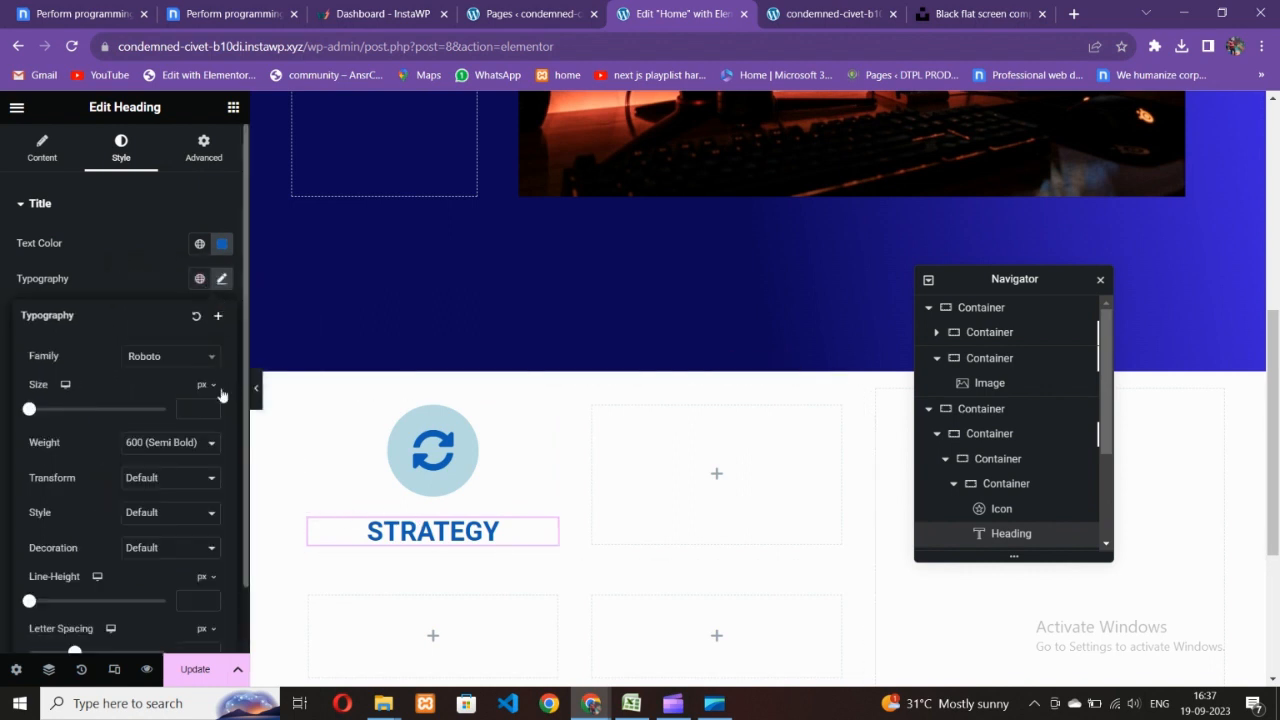
left_click(210, 409)
type("2")
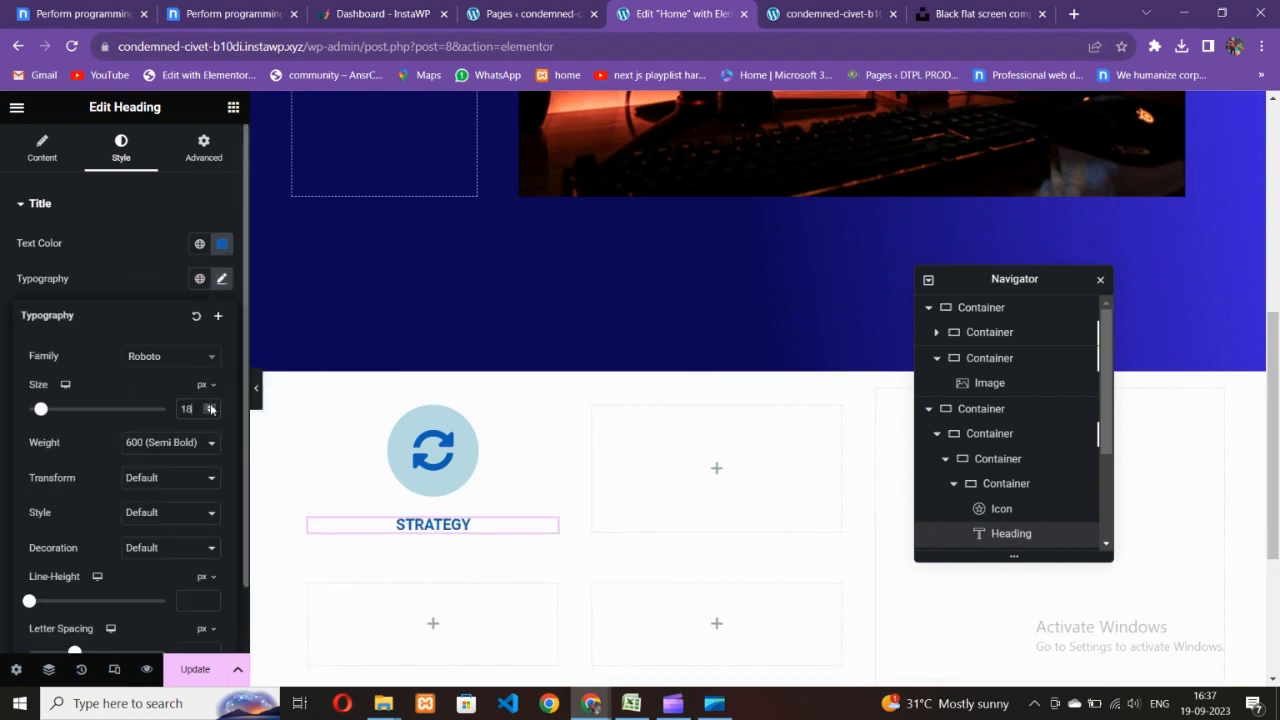
left_click(211, 406)
left_click(211, 406)
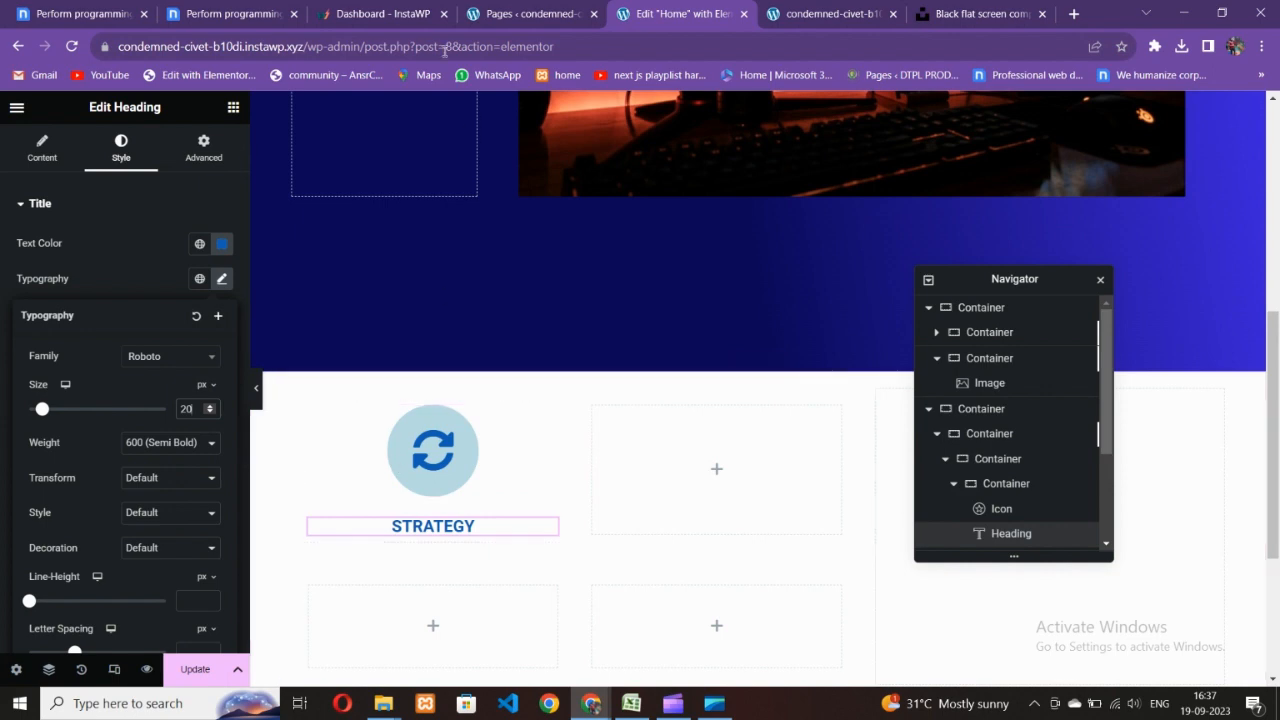
- Check the reference design, then select the STRATEGY card's container
key("ctrl+2")
left_click(733, 6)
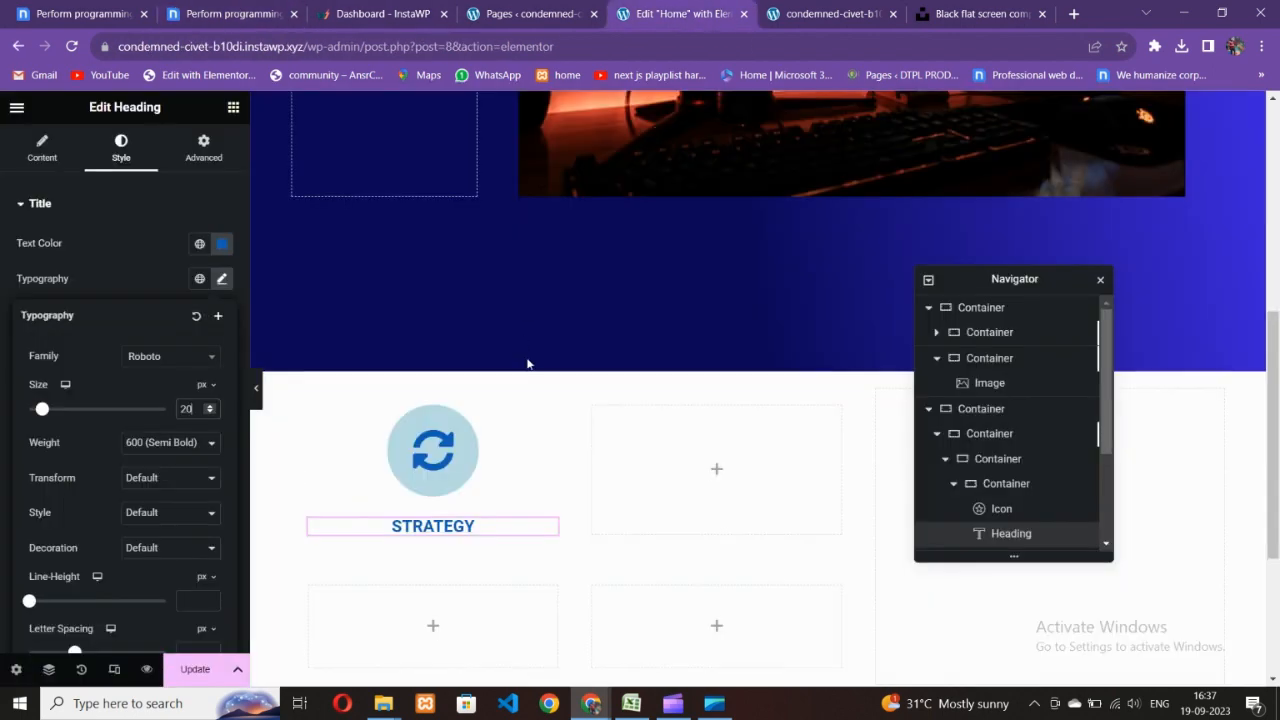
left_click(311, 408)
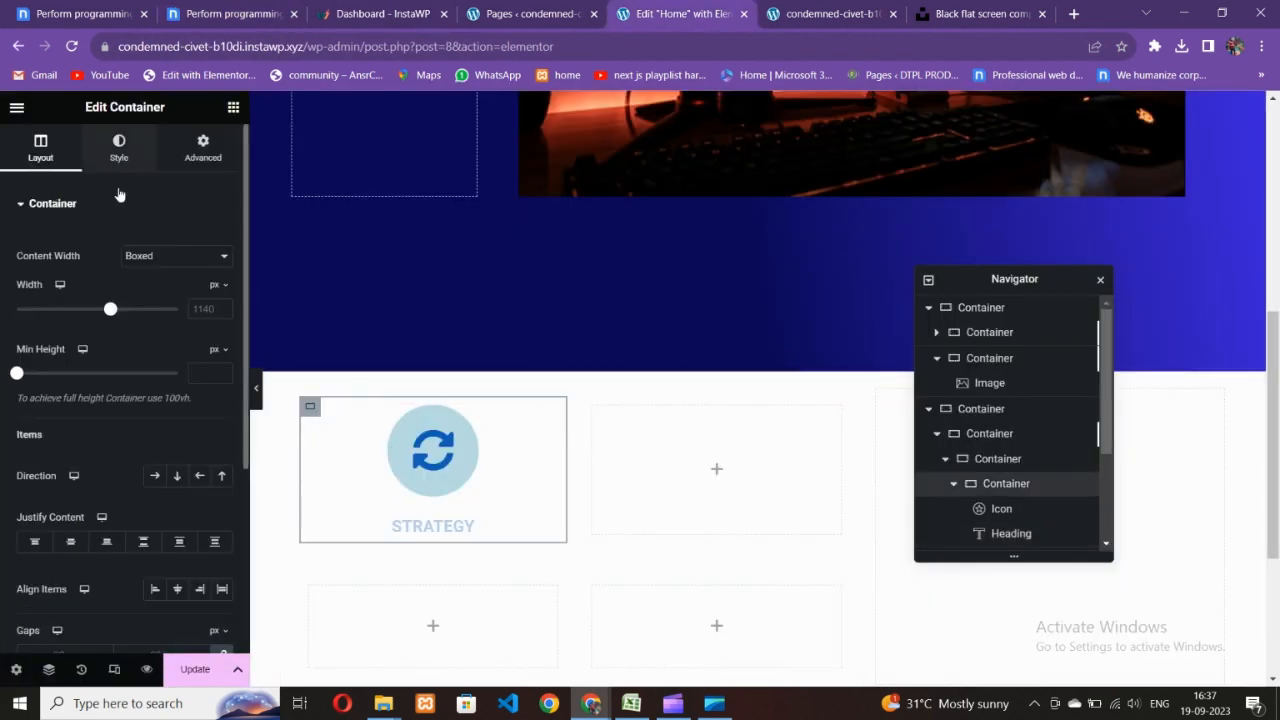
left_click(119, 148)
- Give the card container a classic white background
left_click(154, 278)
left_click(222, 313)
left_click(127, 373)
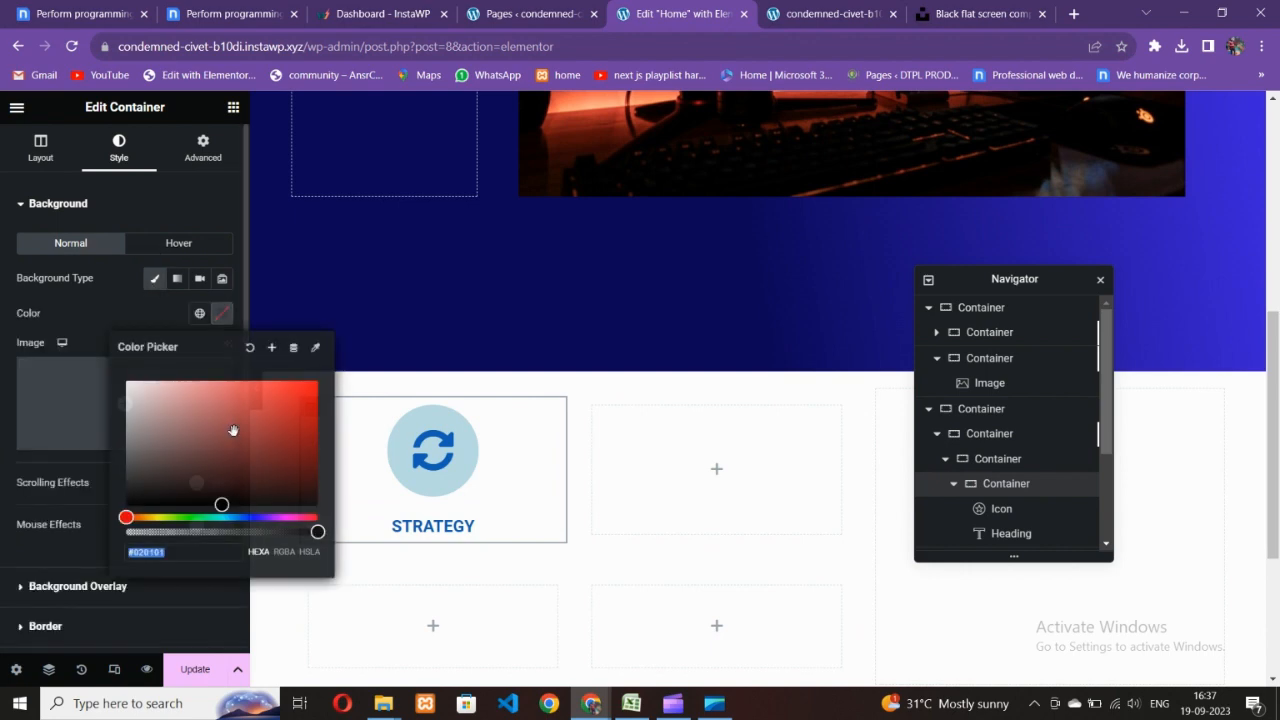
left_click(303, 371)
- Set the card container's padding to 40 on every side
left_click(175, 9)
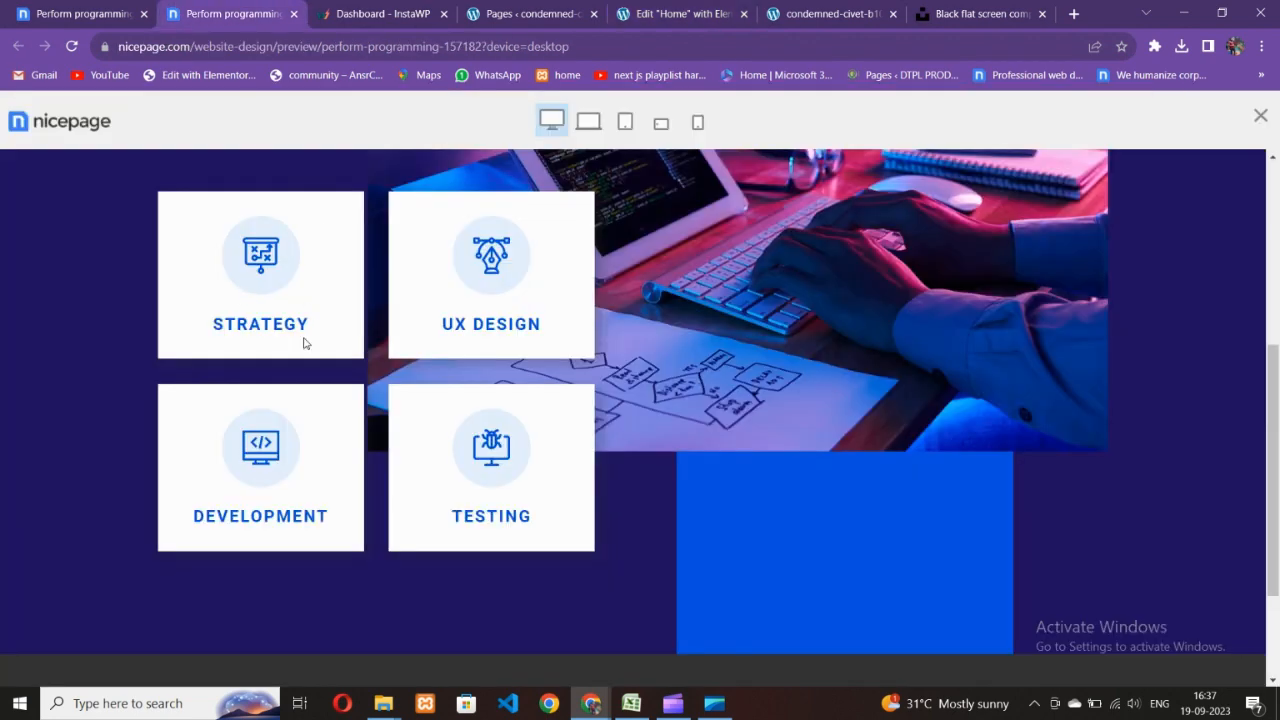
left_click(563, 8)
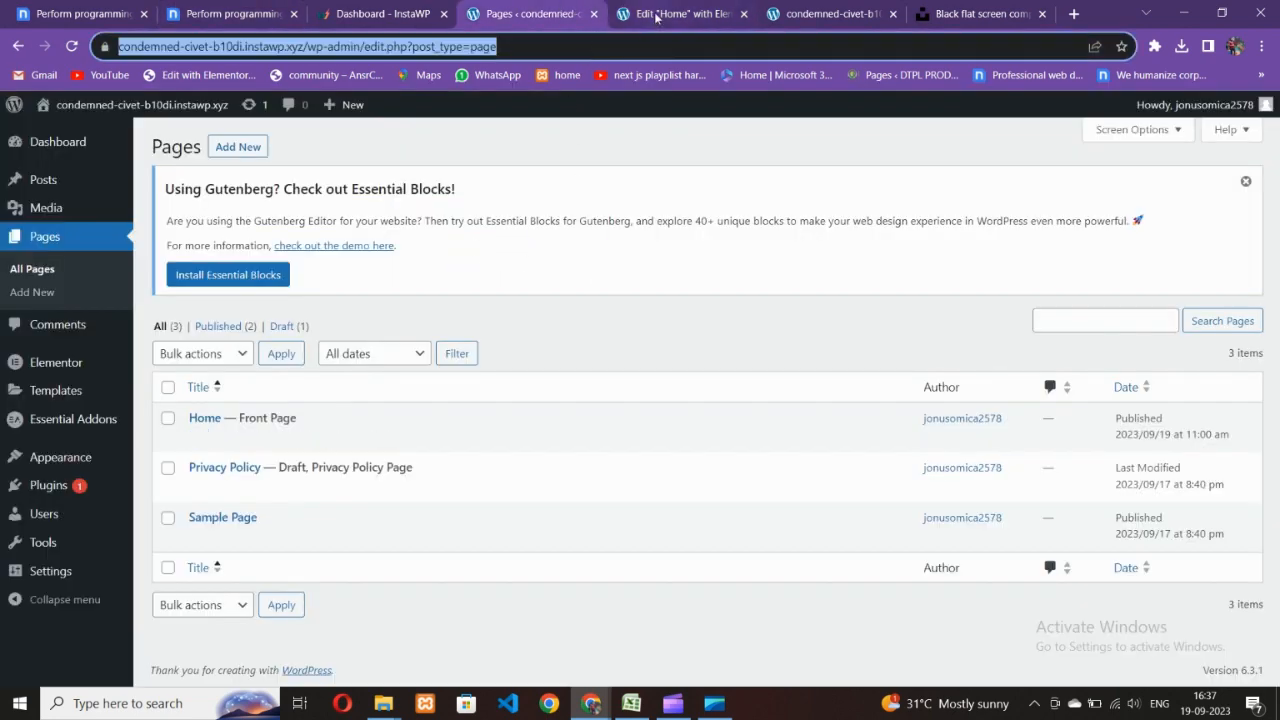
left_click(680, 14)
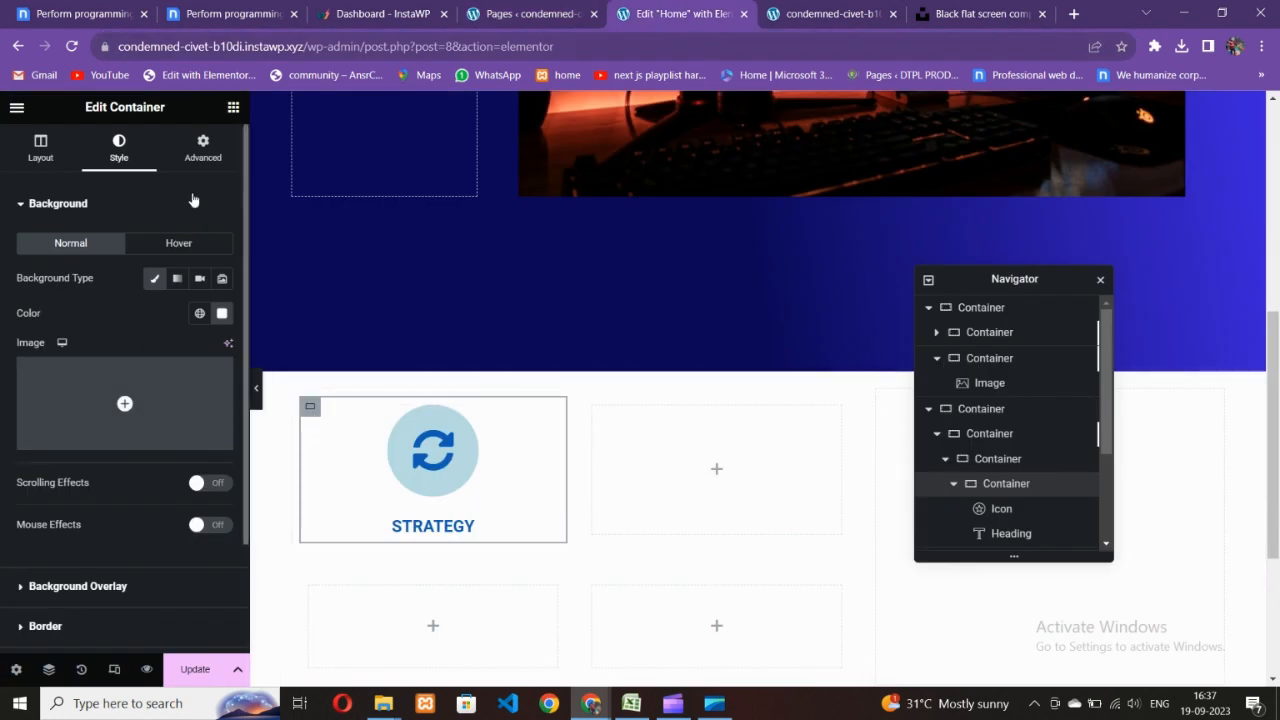
left_click(200, 155)
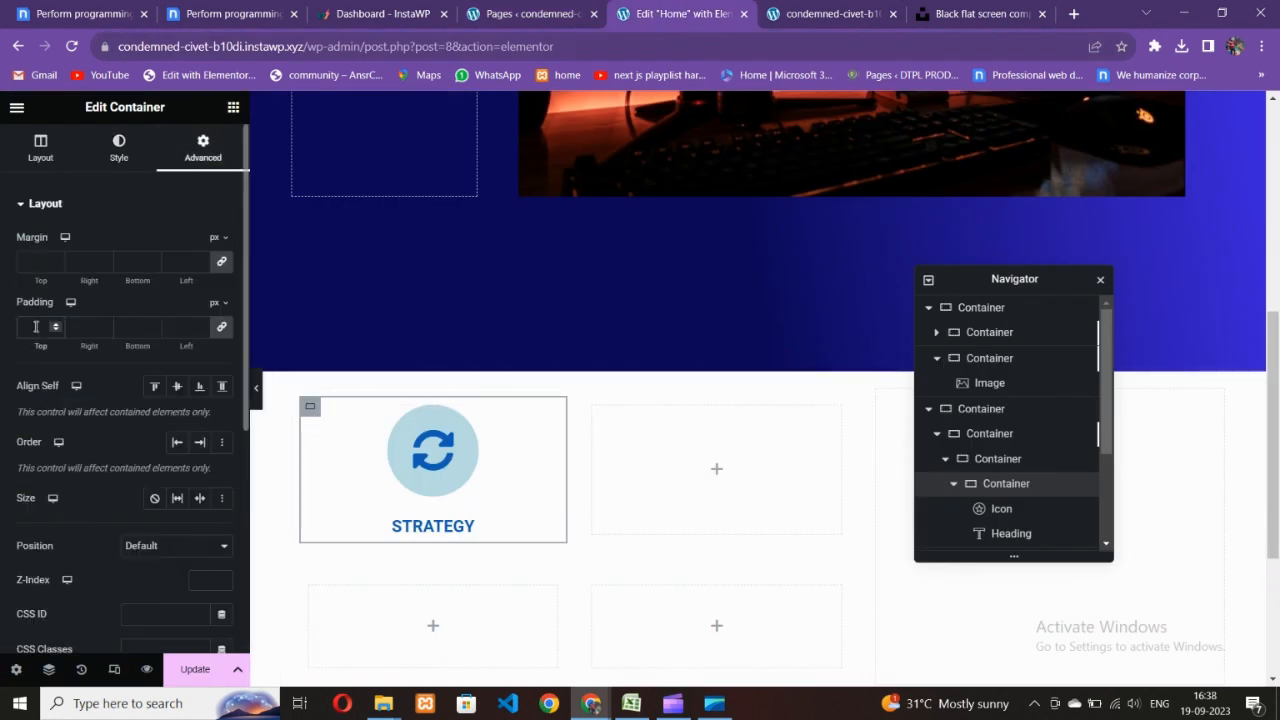
type("30")
key("BackSpace")
key("BackSpace")
type("40")
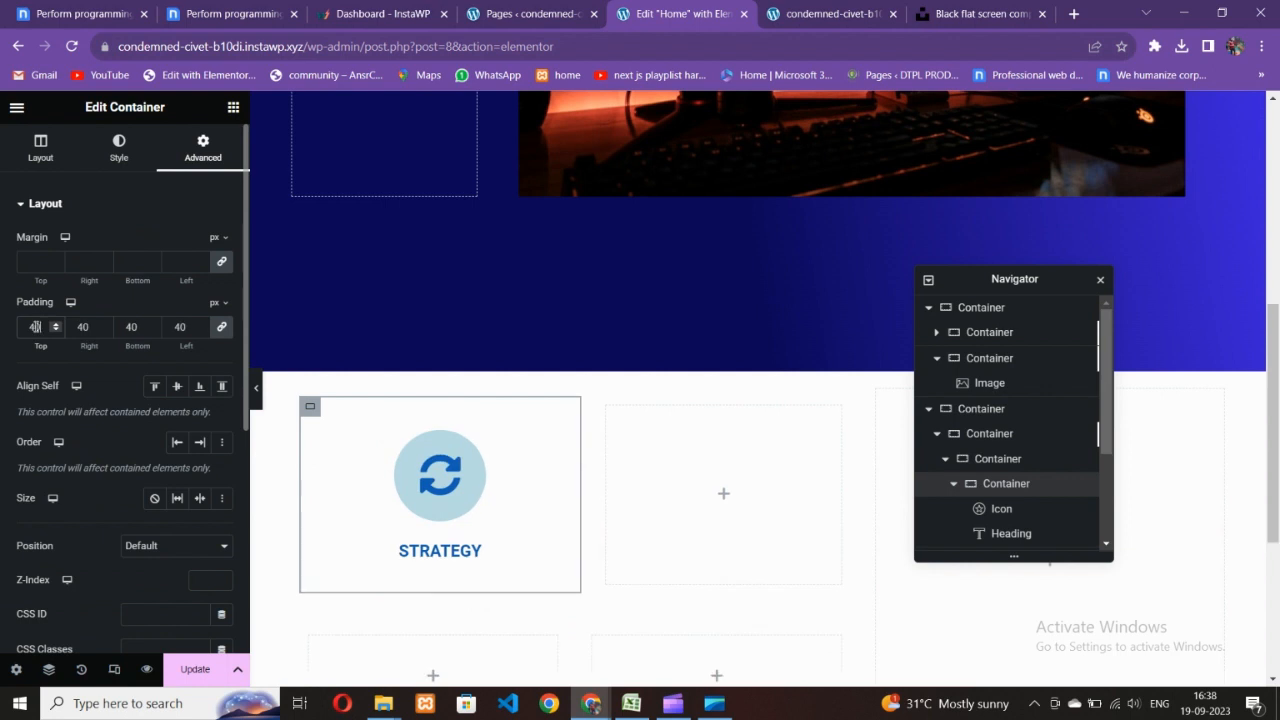
- Make the STRATEGY heading bold and adjust its font size to 25 px
left_click(465, 551)
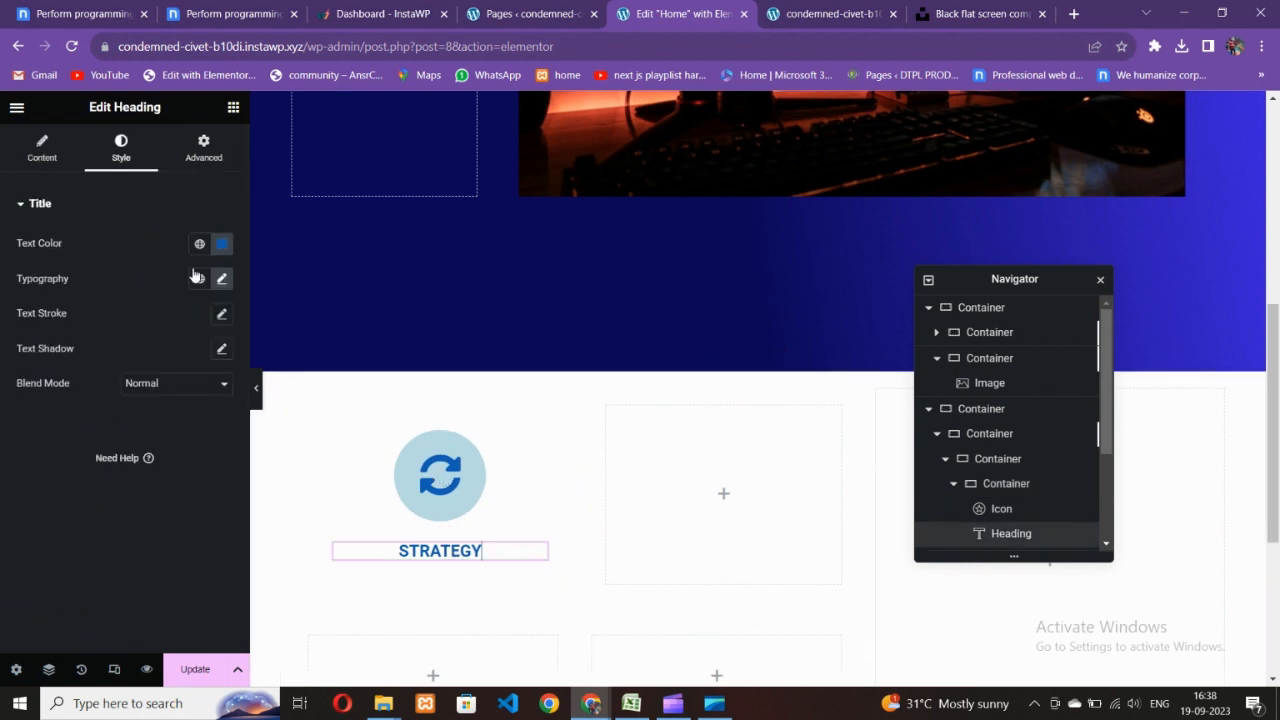
left_click(222, 279)
left_click(171, 446)
left_click(157, 540)
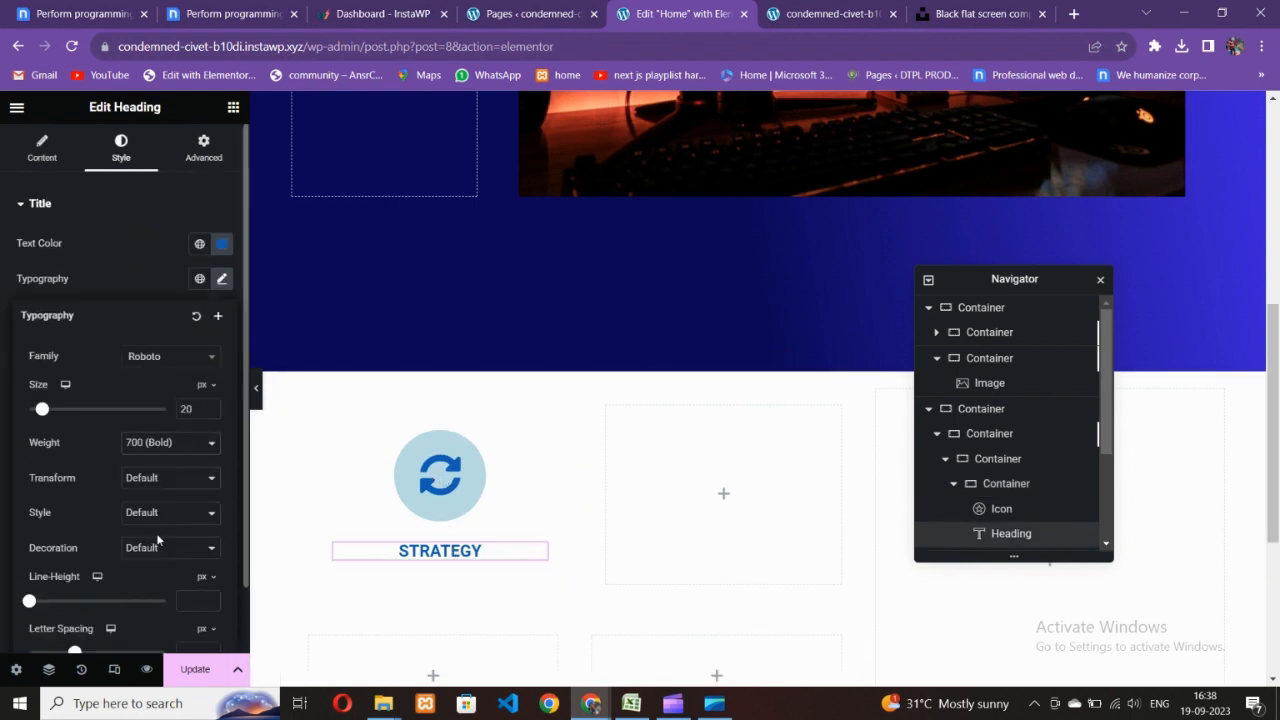
left_click(210, 407)
left_click(210, 407)
left_click(210, 407)
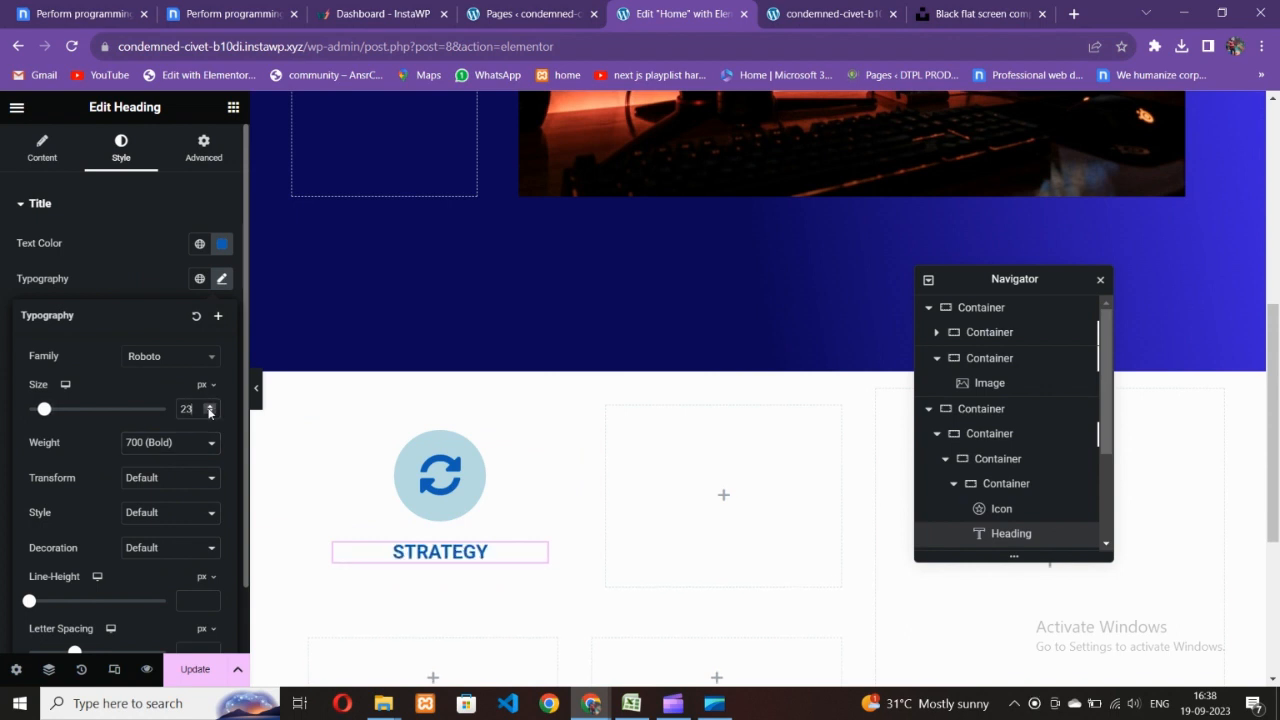
left_click(210, 407)
left_click(210, 407)
left_click(209, 407)
left_click(209, 407)
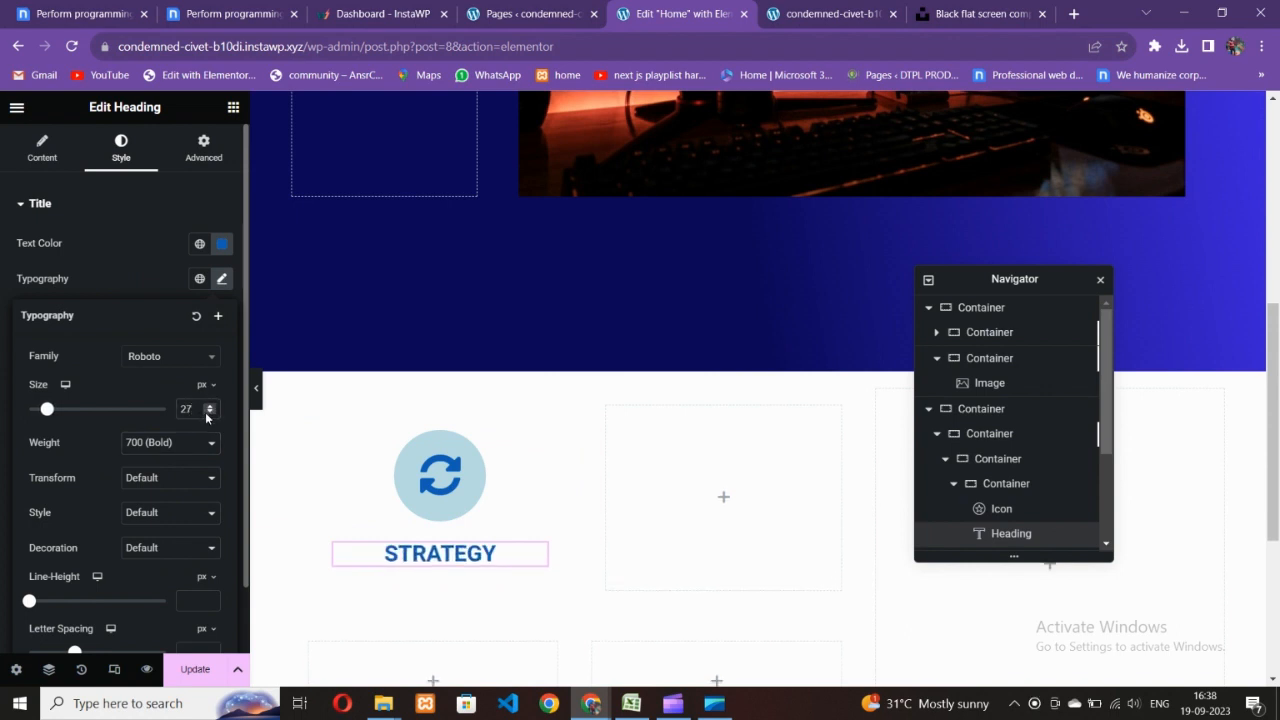
left_click(209, 413)
left_click(209, 413)
- Change the heading's font weight to Extra Bold (800)
left_click(166, 443)
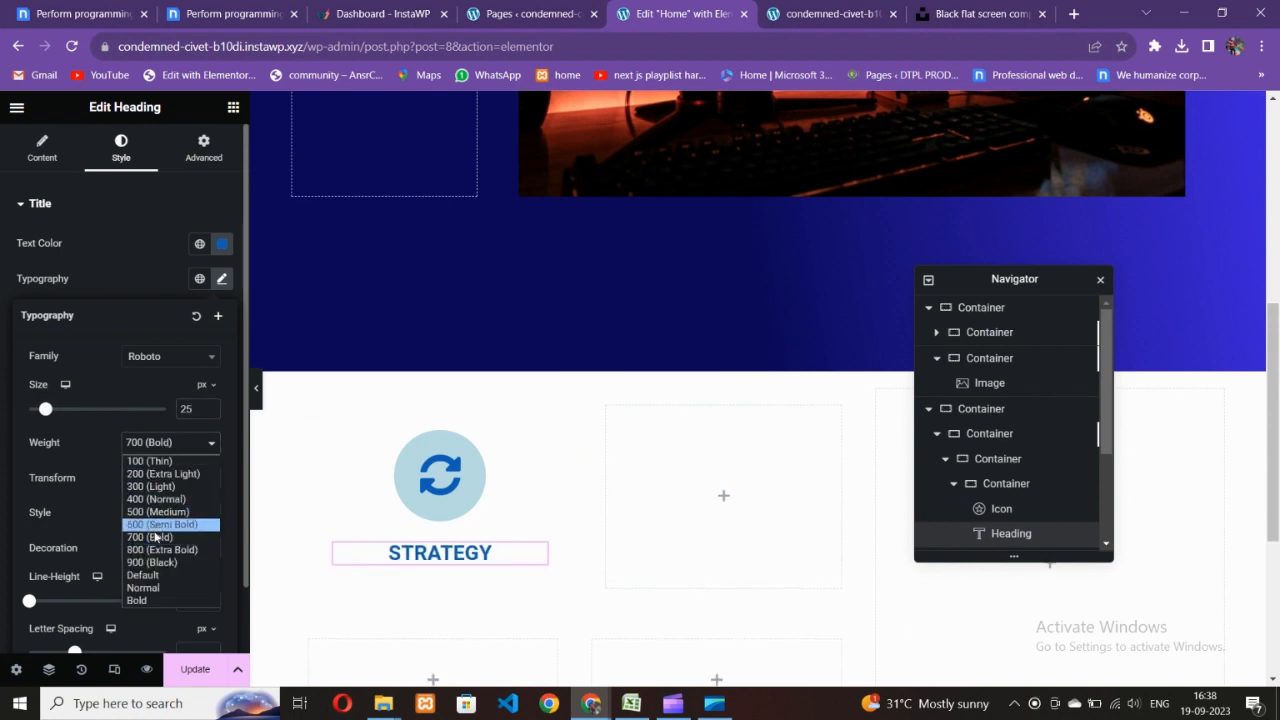
left_click(156, 549)
left_click(458, 515)
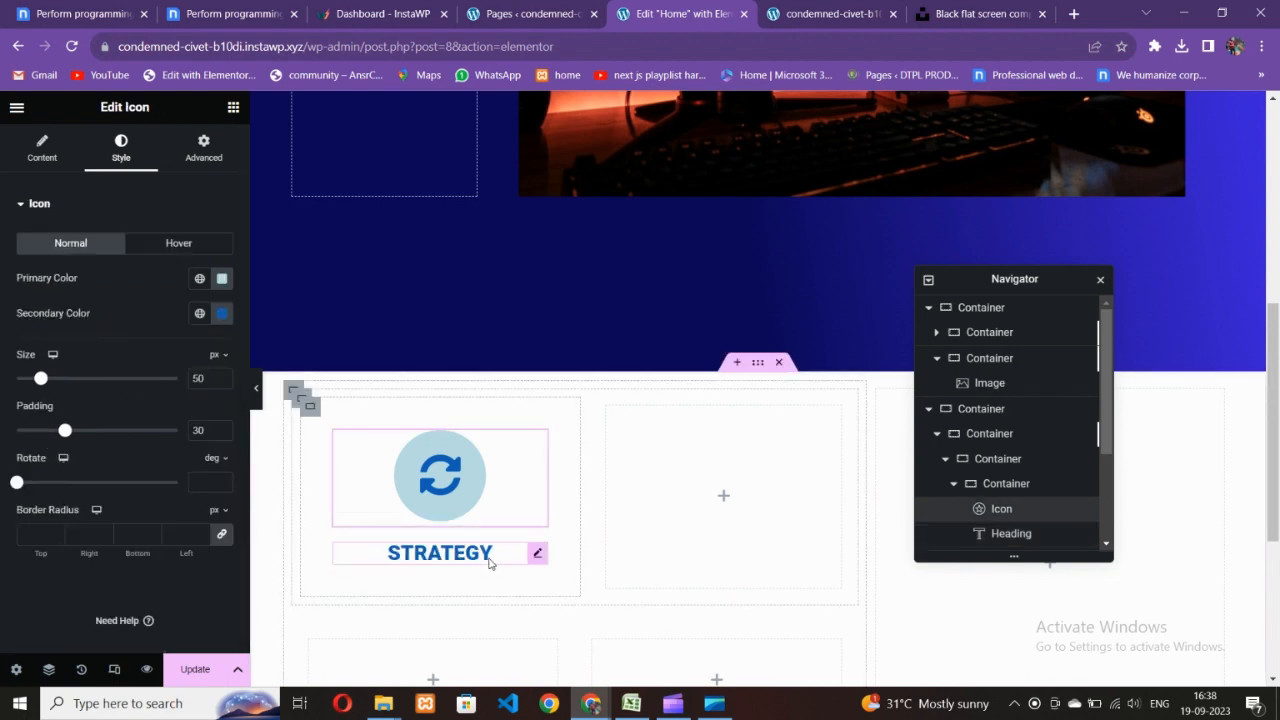
scroll(614, 446, "down", 3)
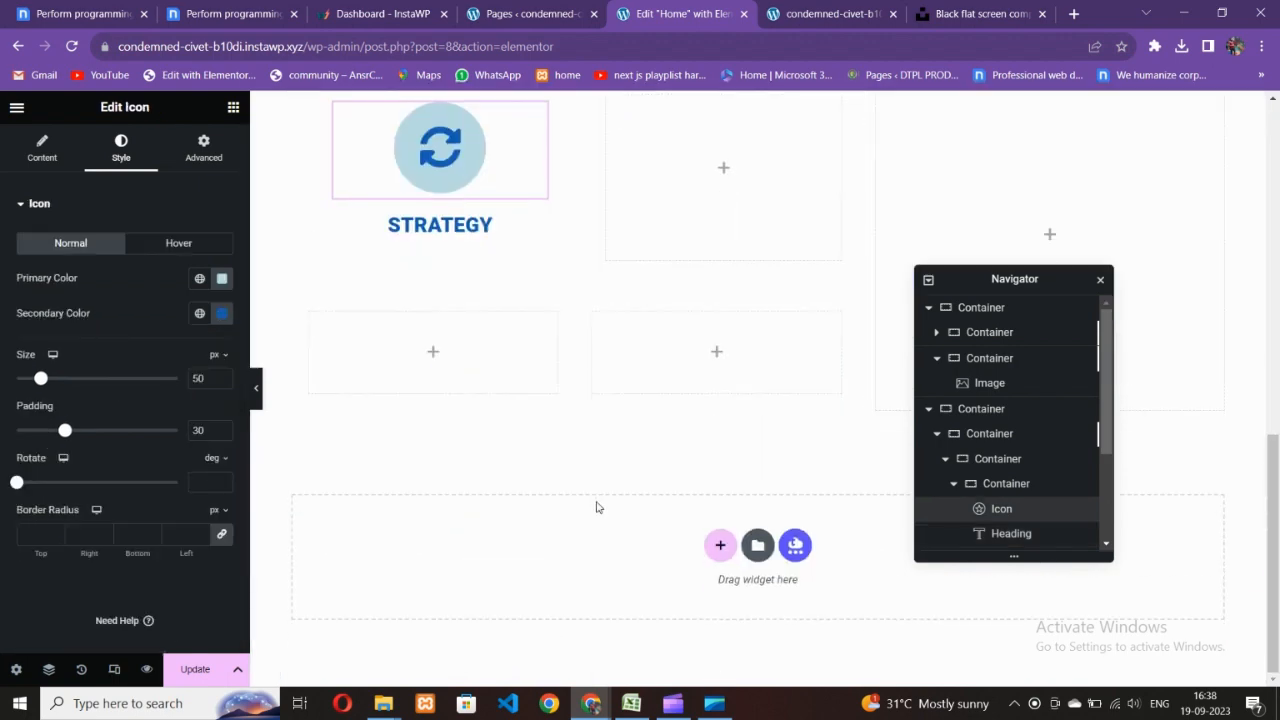
scroll(597, 506, "up", 3)
- Duplicate the Strategy card container so a copy sits beside it
left_click(608, 414)
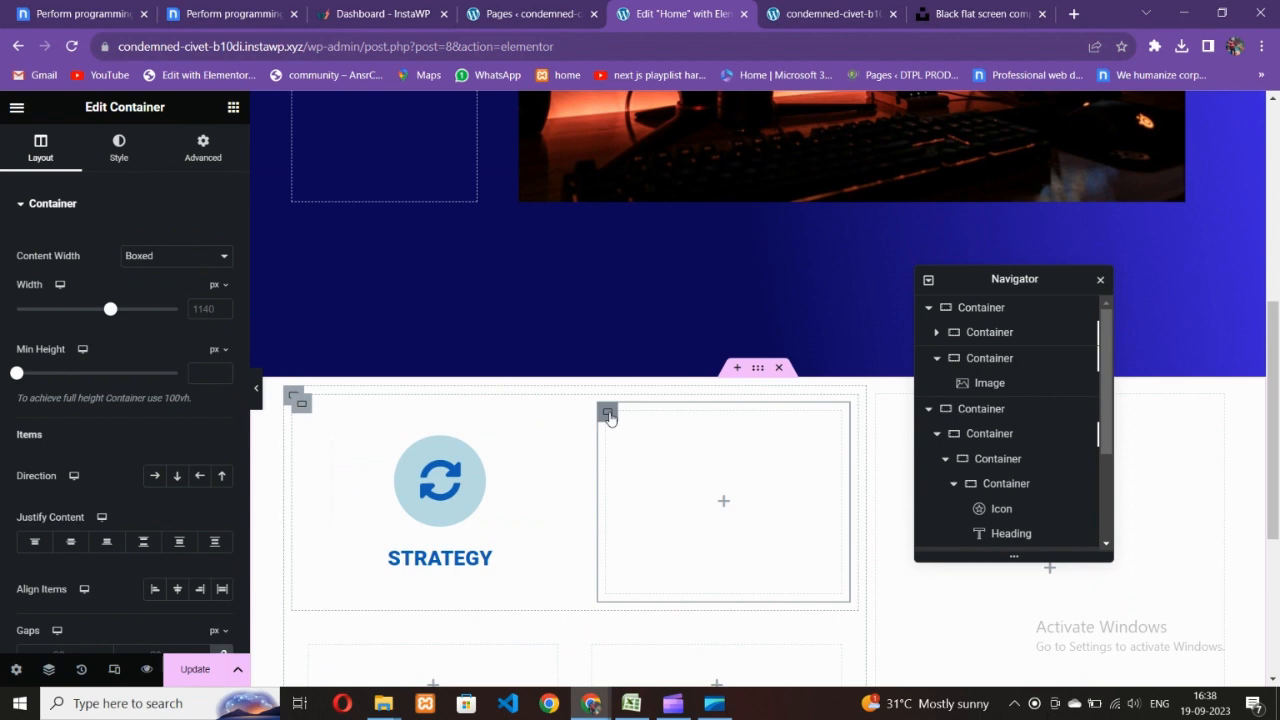
right_click(609, 415)
left_click(645, 664)
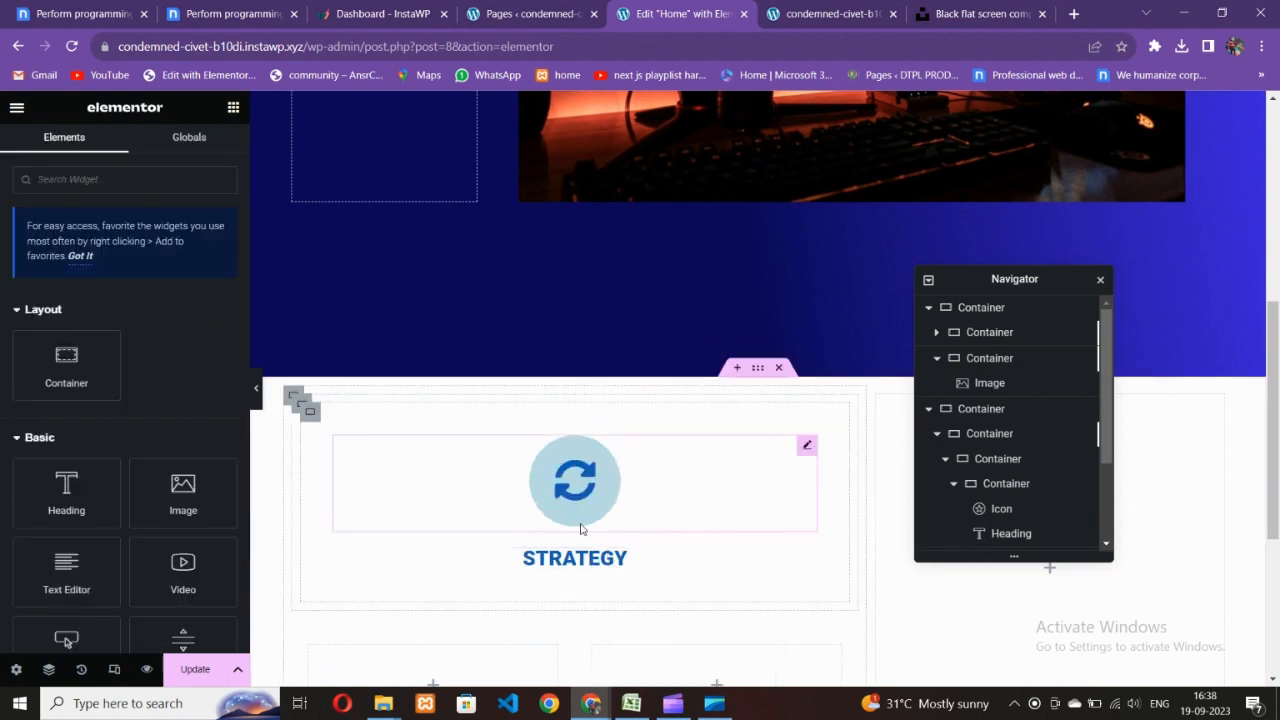
right_click(308, 413)
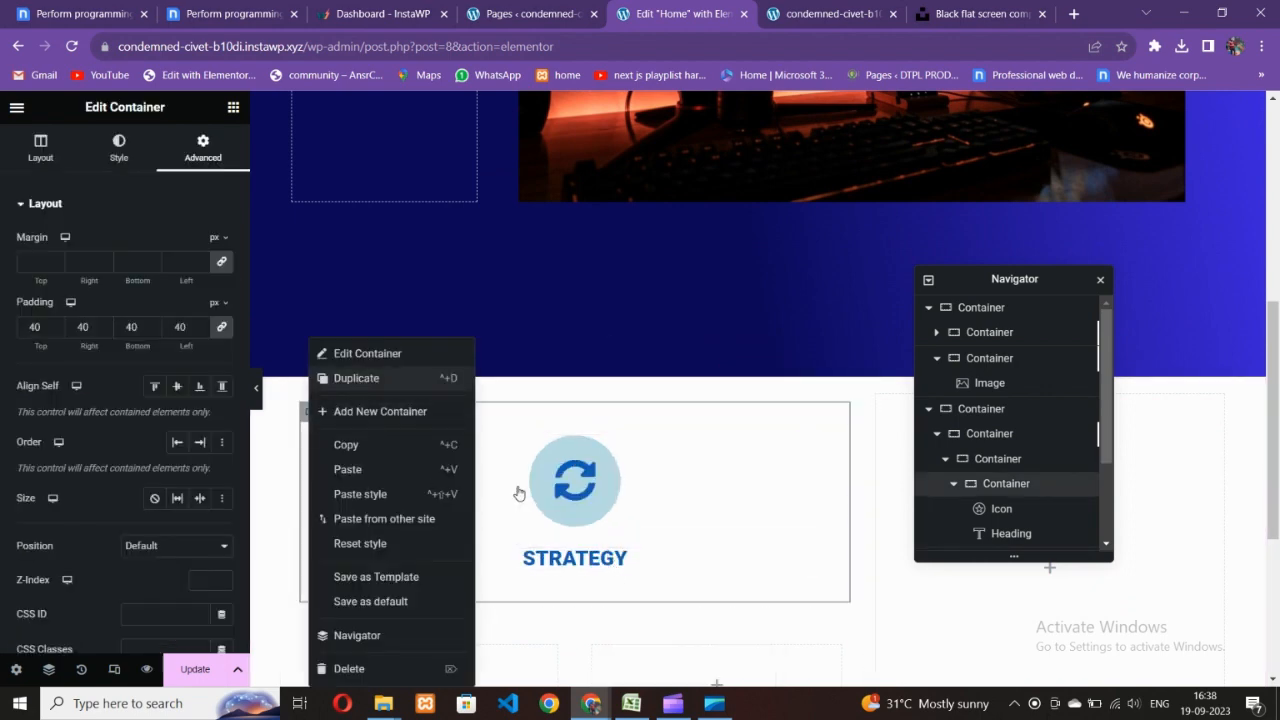
left_click(356, 378)
- Delete the leftover empty container below the cards
scroll(628, 494, "down", 2)
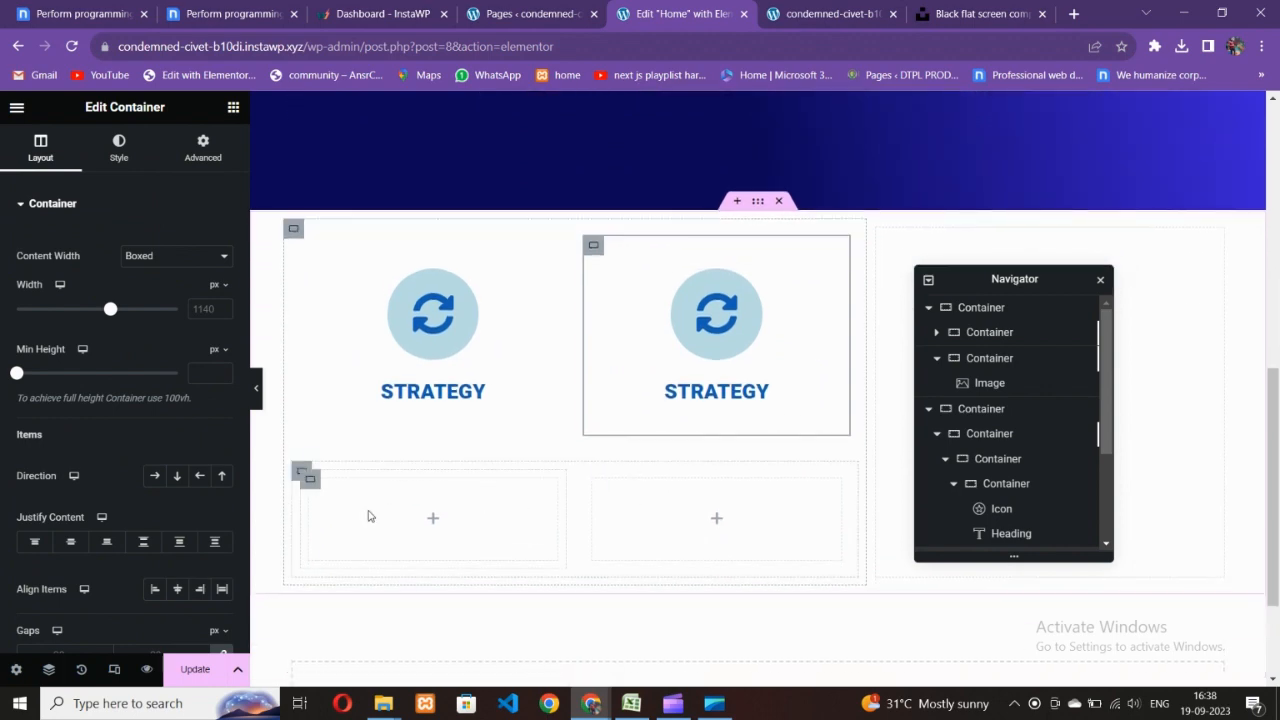
left_click(300, 472)
right_click(299, 474)
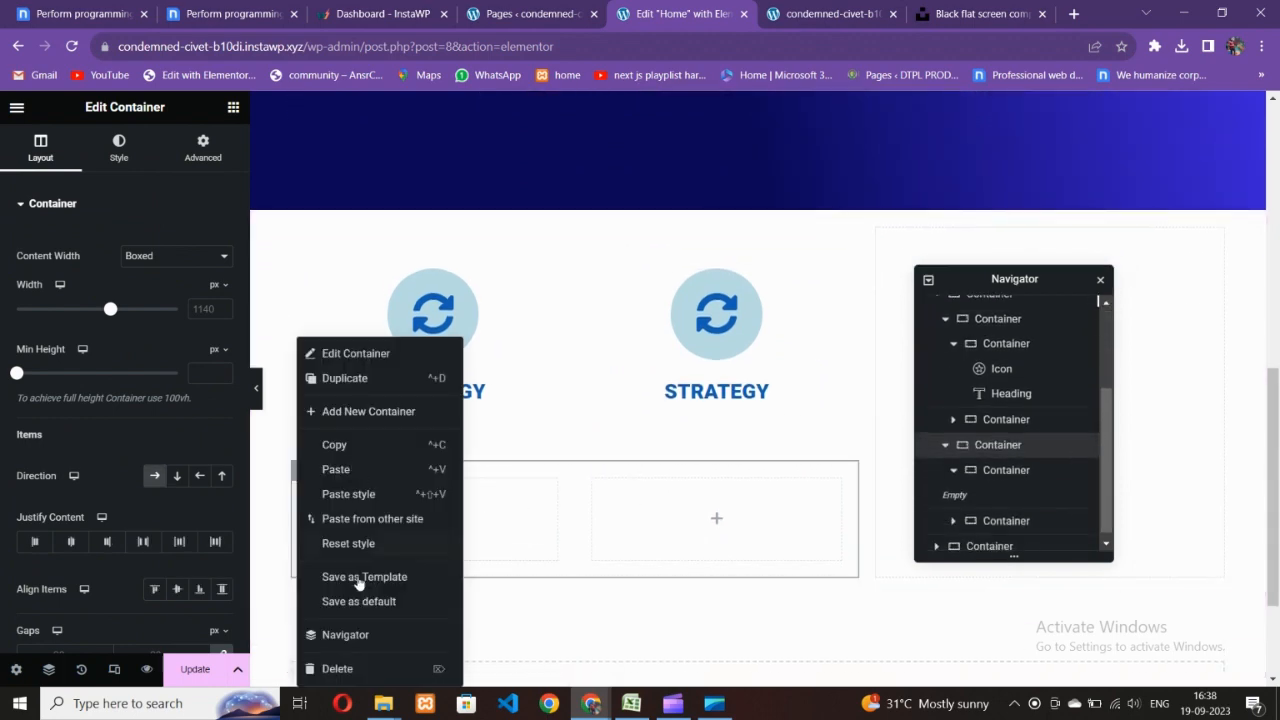
left_click(323, 666)
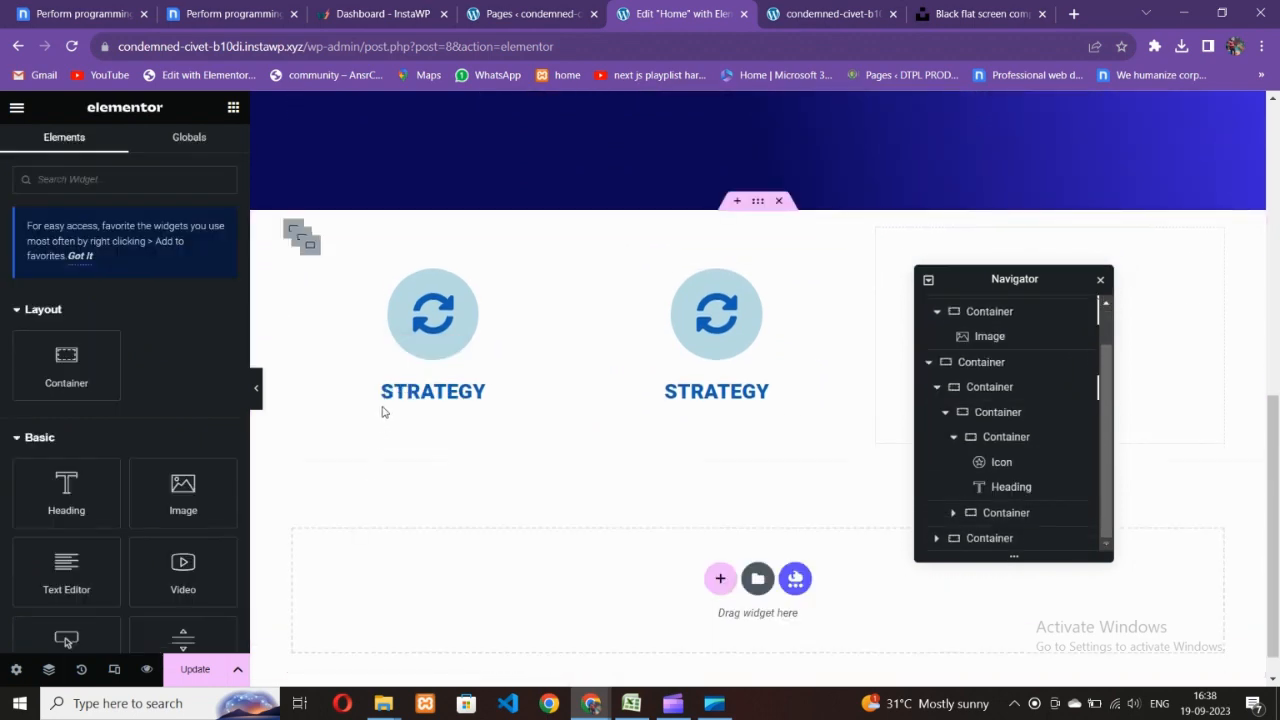
- Duplicate the row of two STRATEGY cards to create a second row
right_click(300, 238)
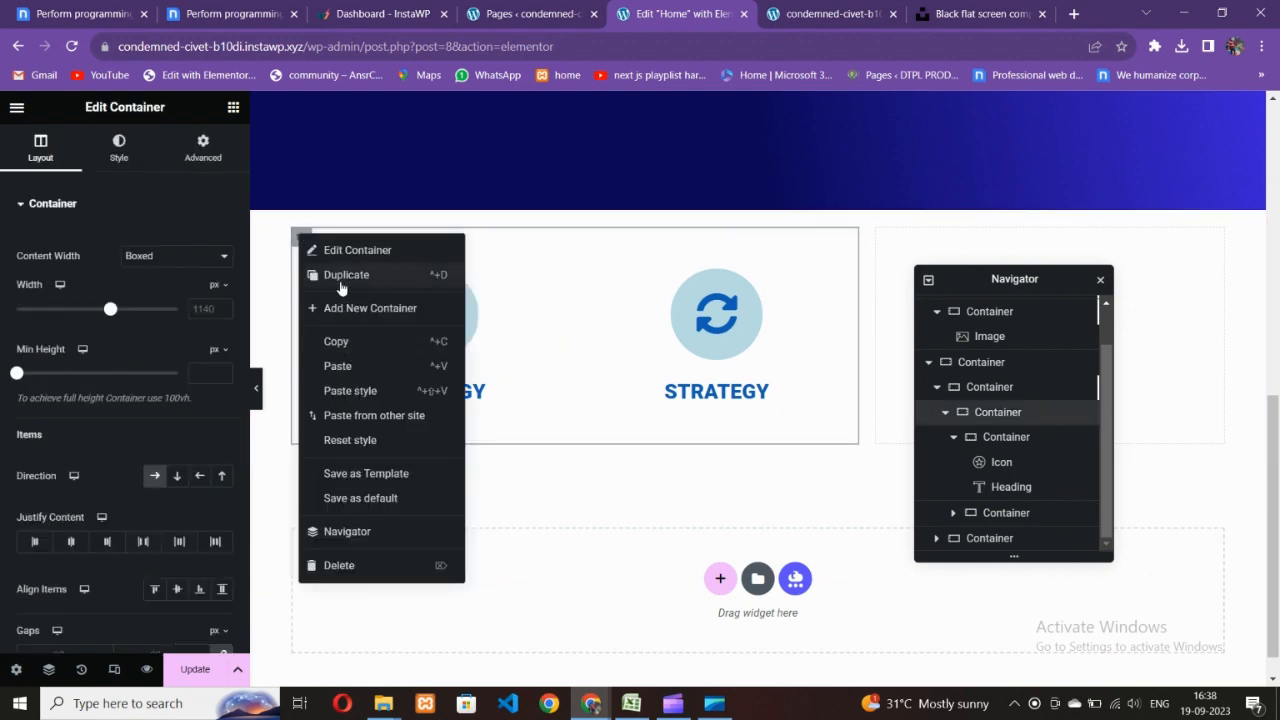
left_click(341, 276)
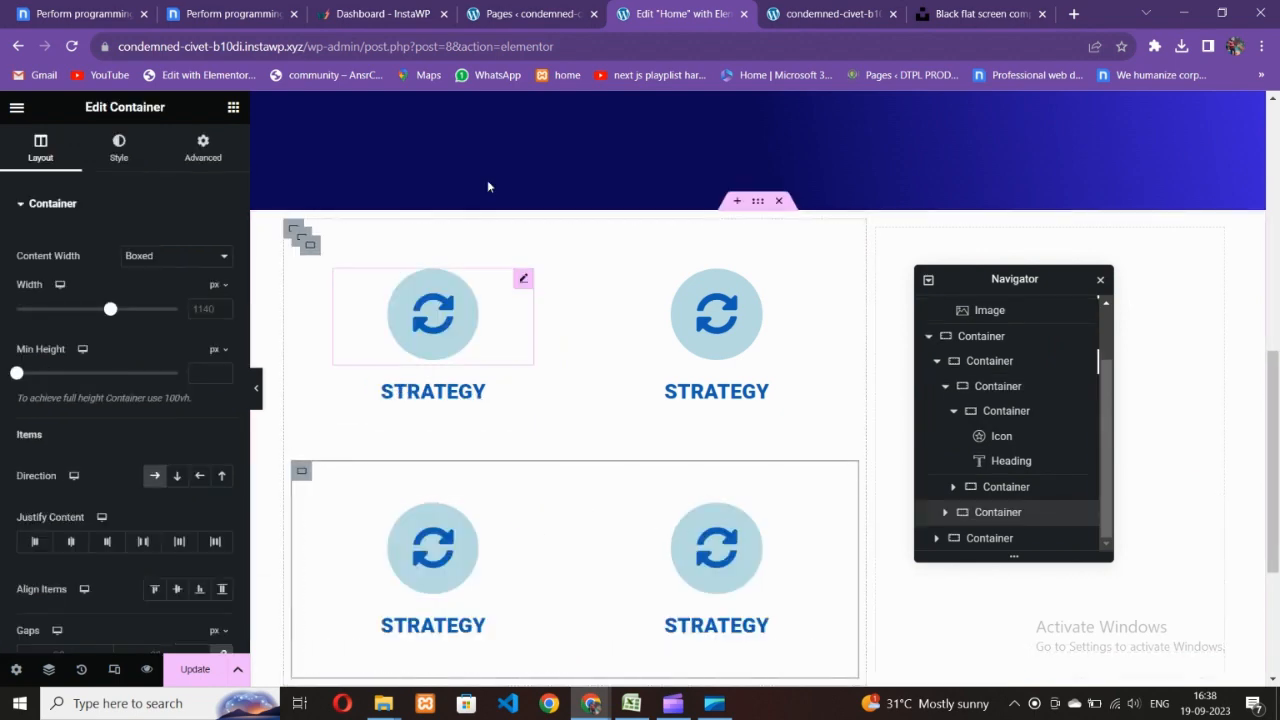
left_click(240, 13)
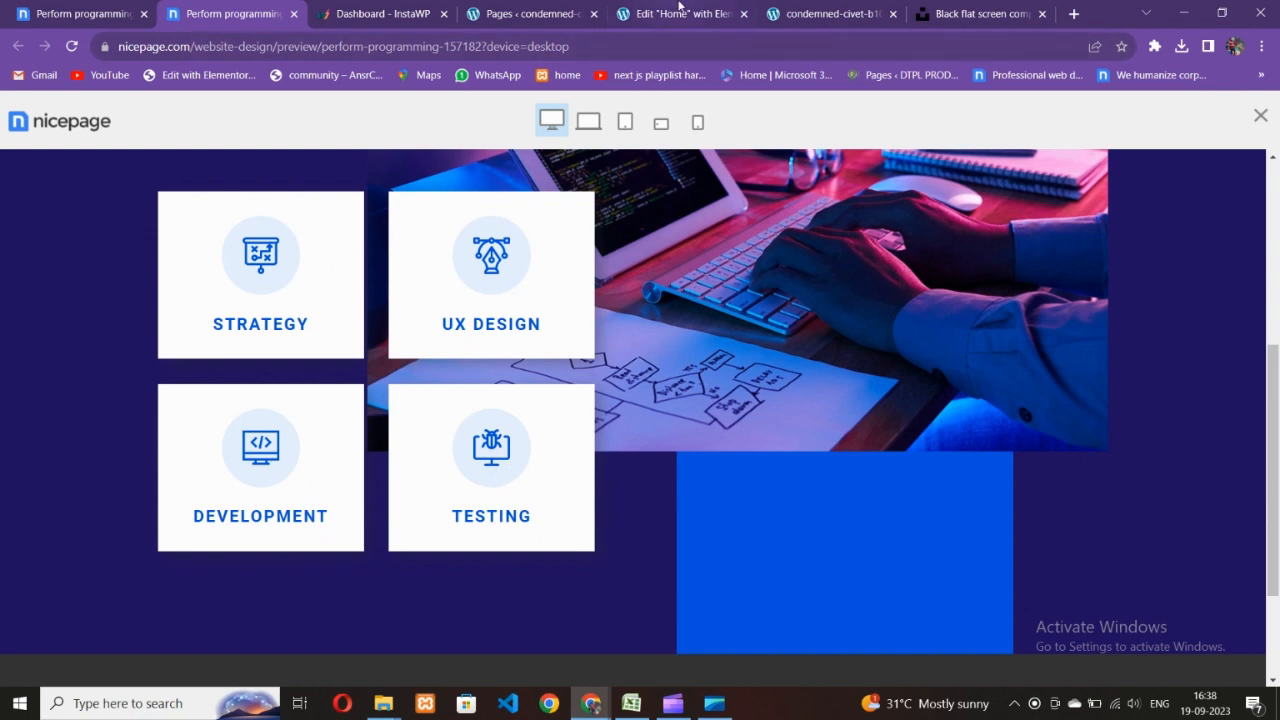
left_click(679, 8)
scroll(571, 331, "down", 2)
scroll(499, 360, "up", 2)
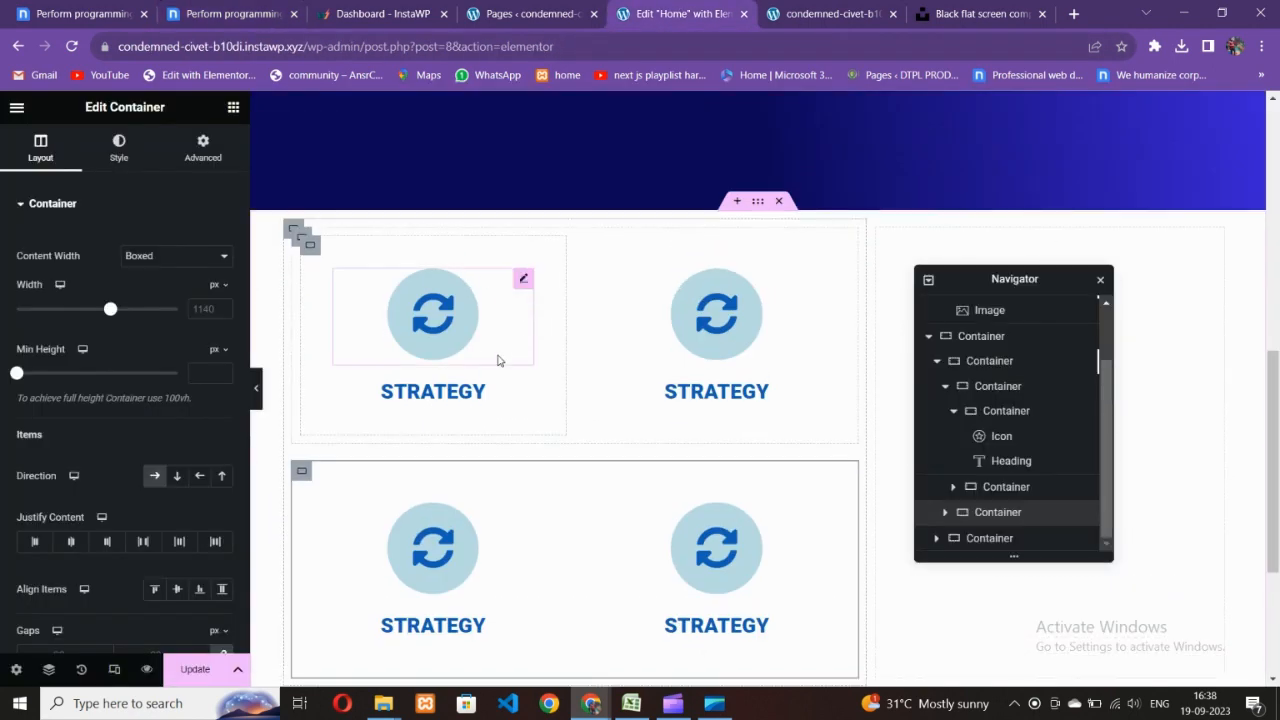
- Set the first icon's size to 40, trying padding 20 before keeping 30
left_click(445, 342)
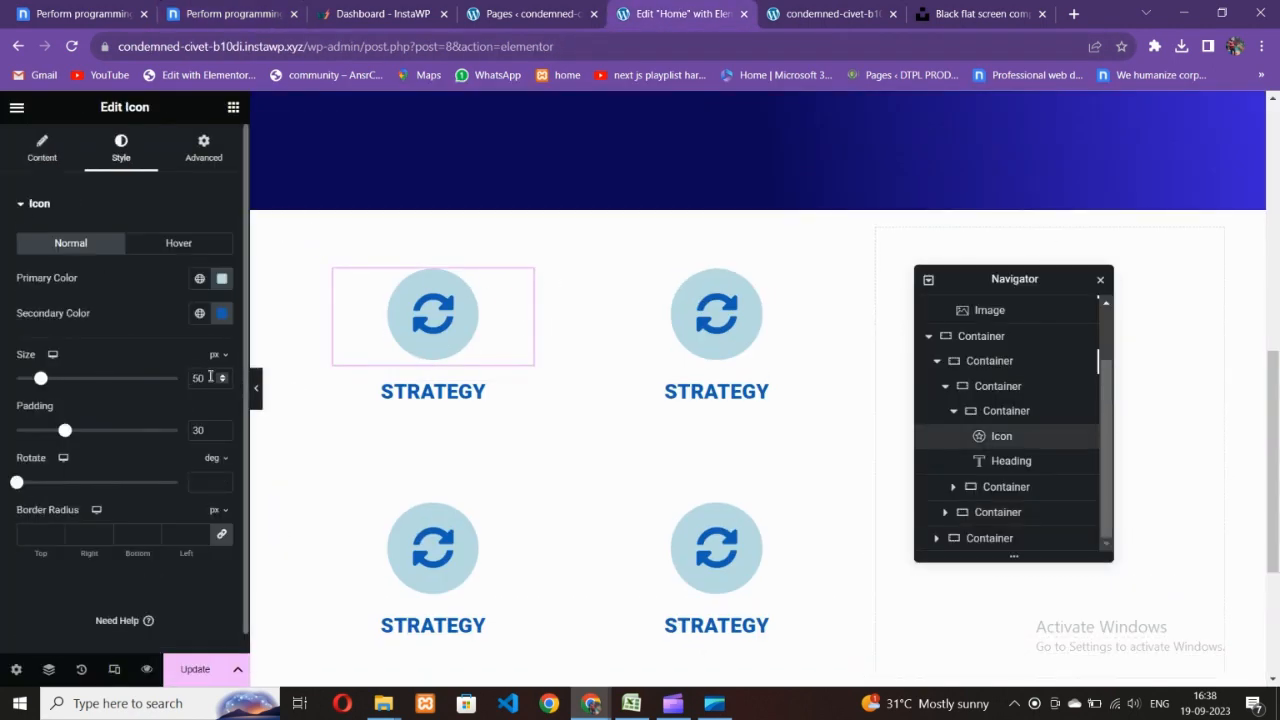
key("BackSpace")
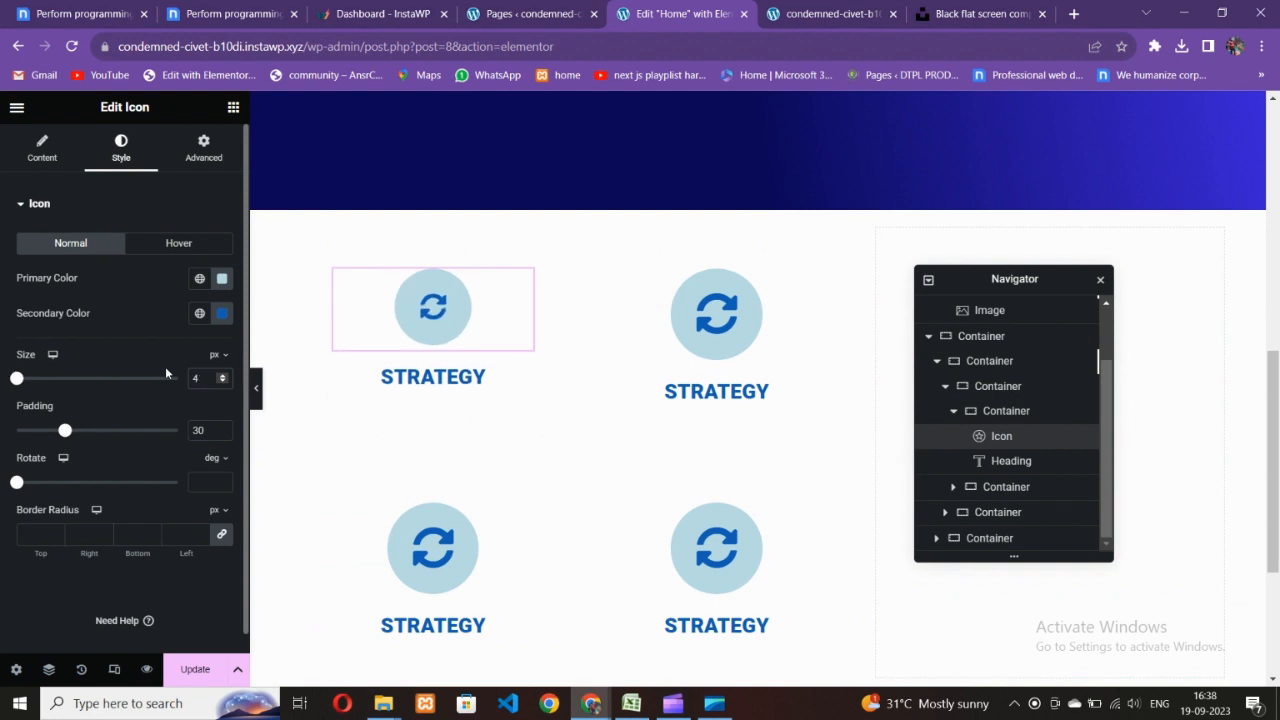
type("40")
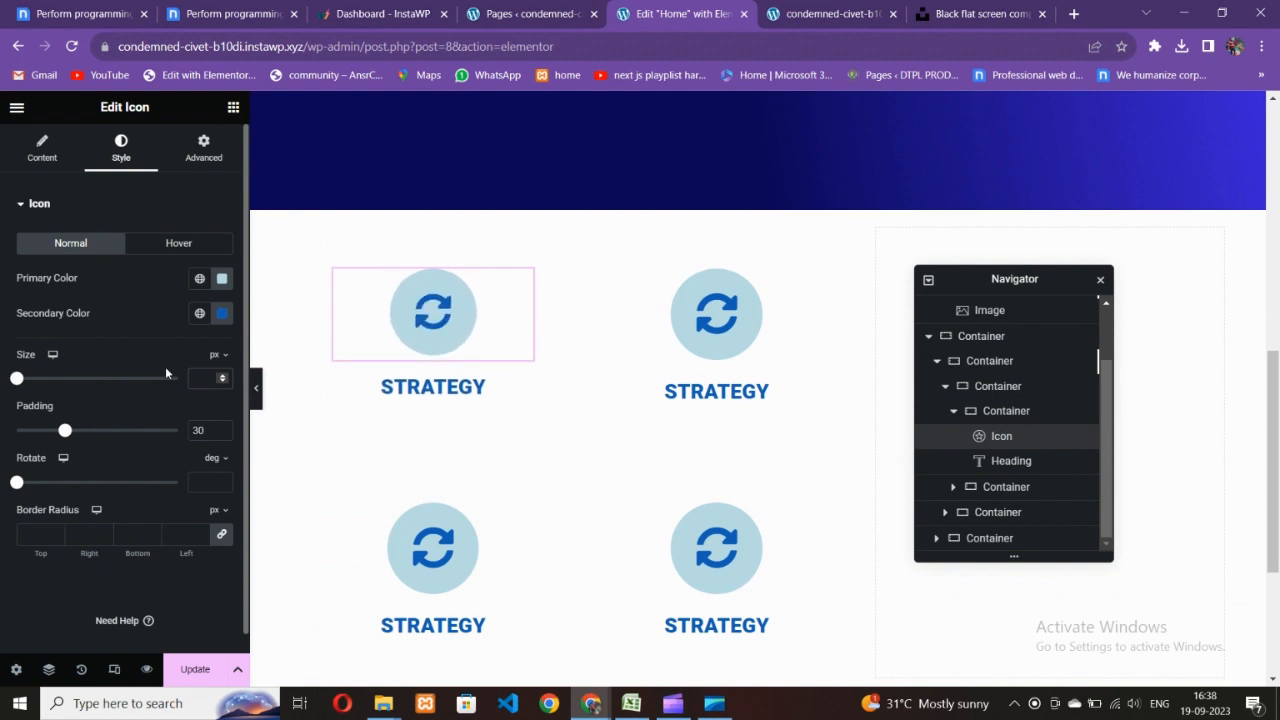
key("Tab")
type("20")
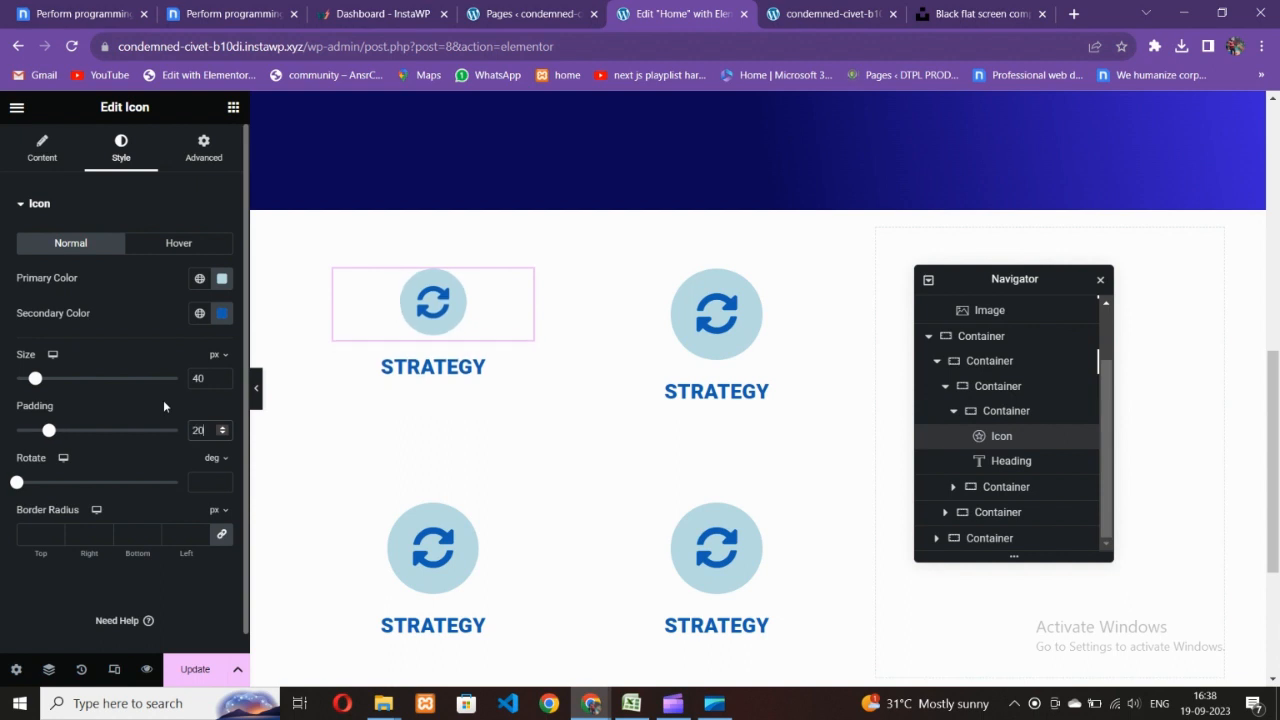
key("BackSpace")
key("BackSpace")
type("30")
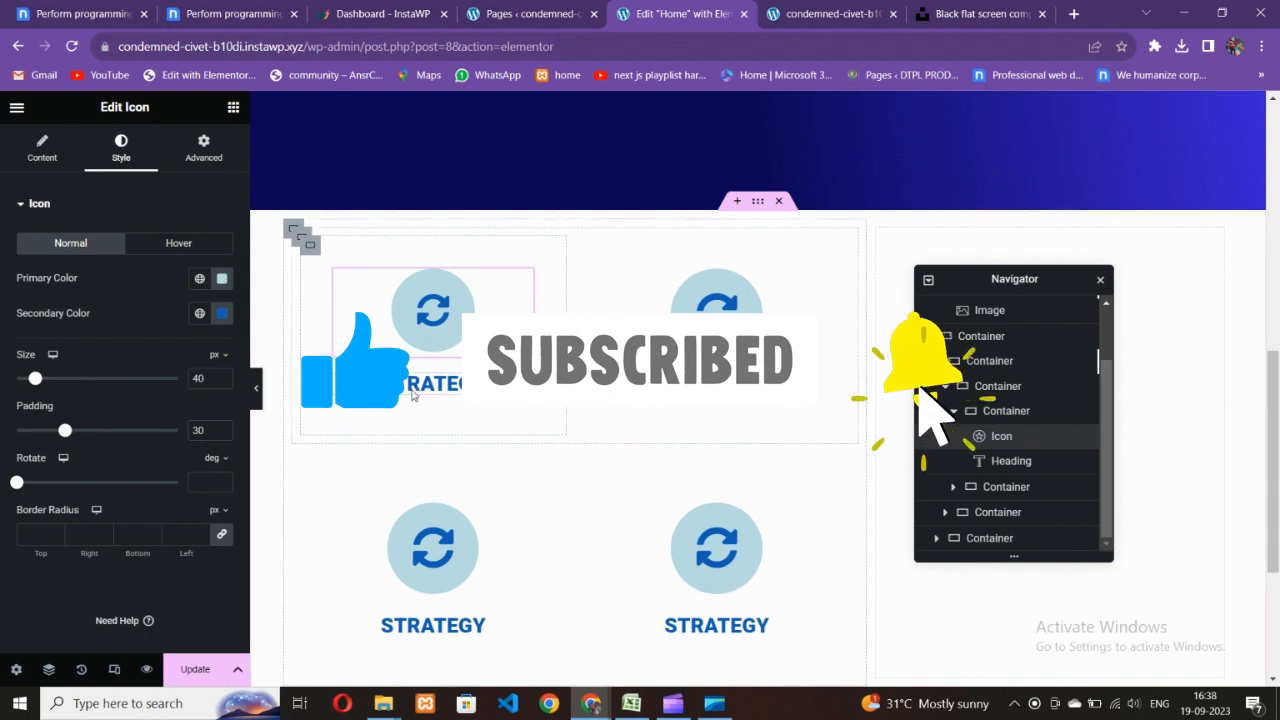
- Select the first card's heading and compare the card with the Nicepage reference
left_click(426, 379)
scroll(569, 348, "up", 5)
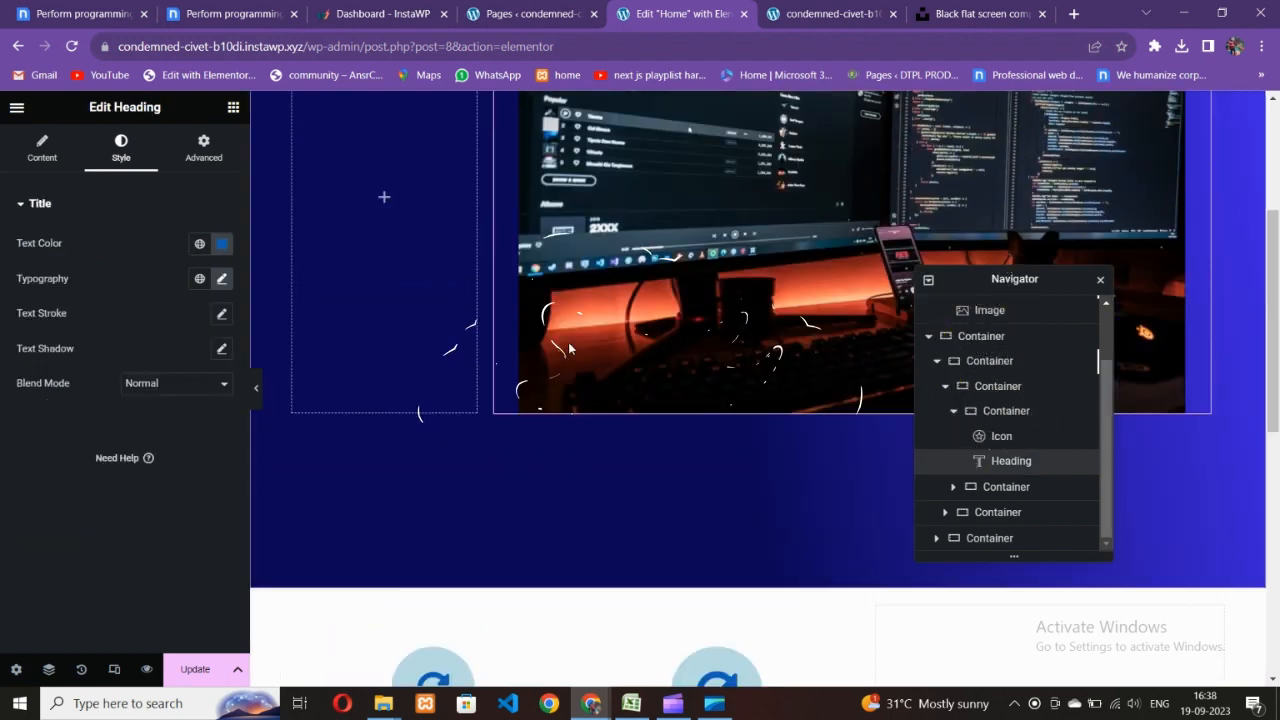
scroll(569, 348, "down", 4)
left_click(236, 12)
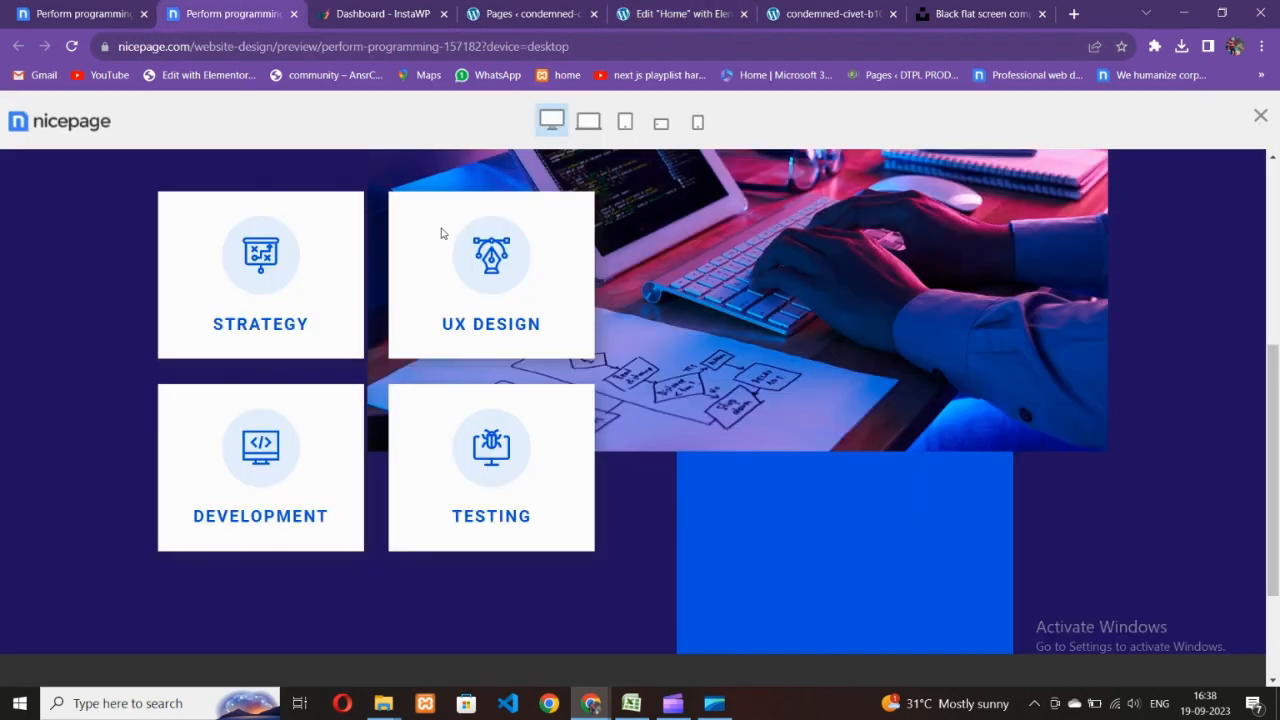
left_click(564, 8)
left_click(688, 8)
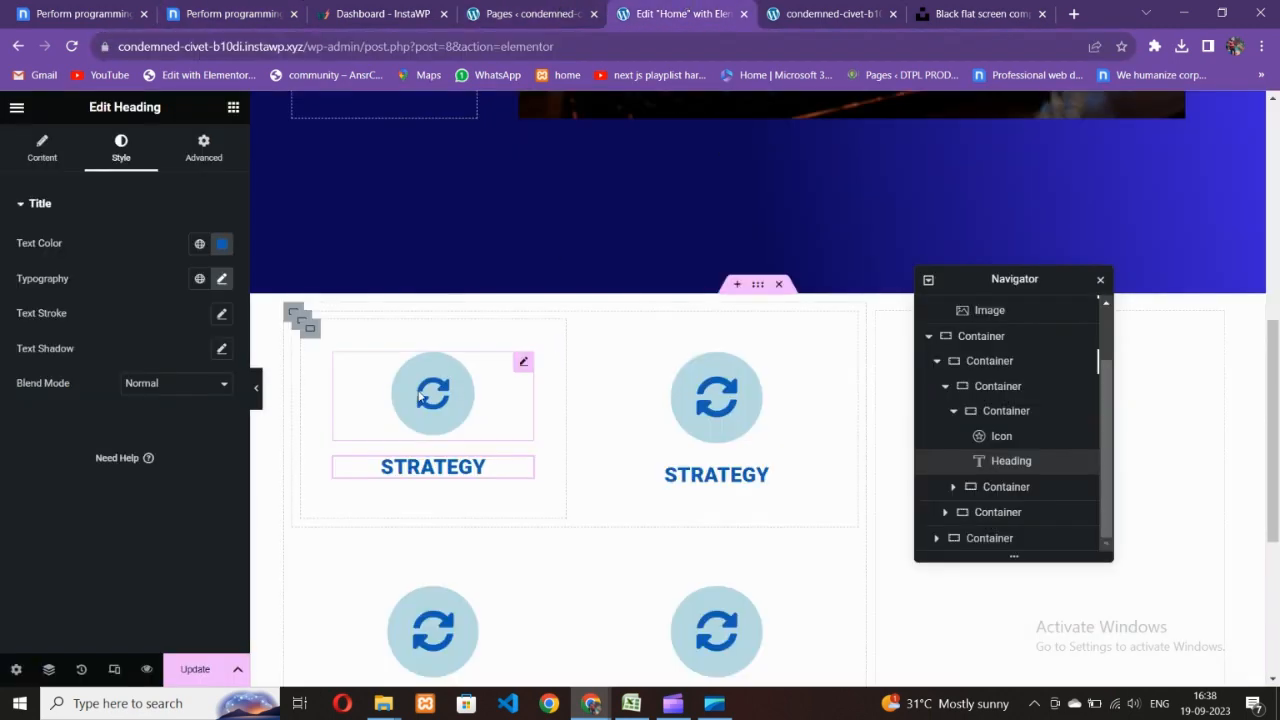
- Copy the first icon and paste its style onto the top-right card's icon
right_click(460, 370)
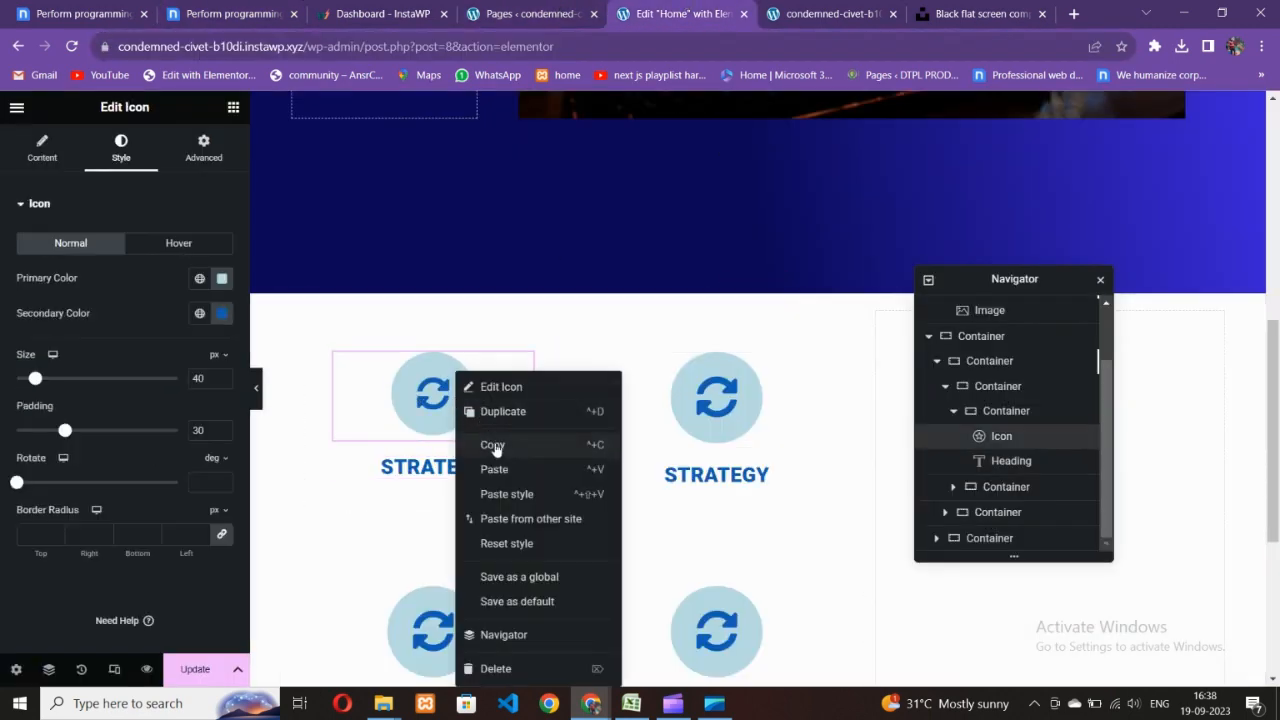
left_click(494, 445)
left_click(668, 428)
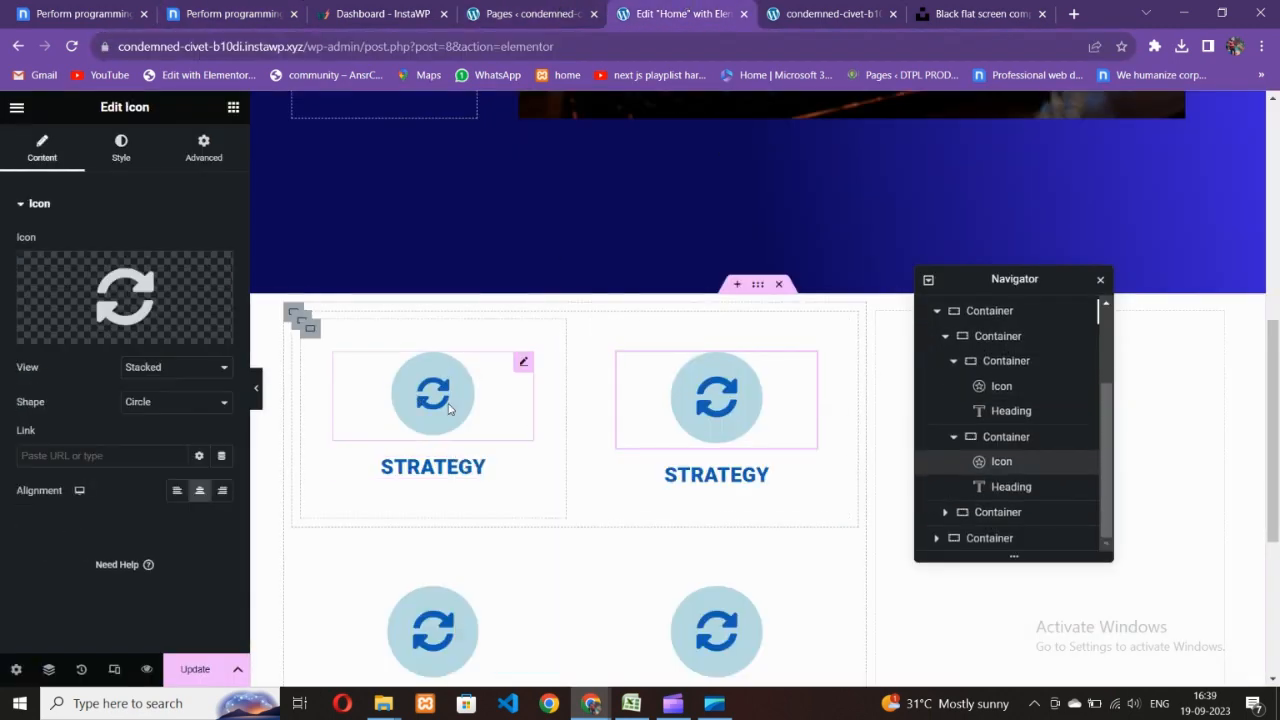
right_click(449, 409)
left_click(477, 447)
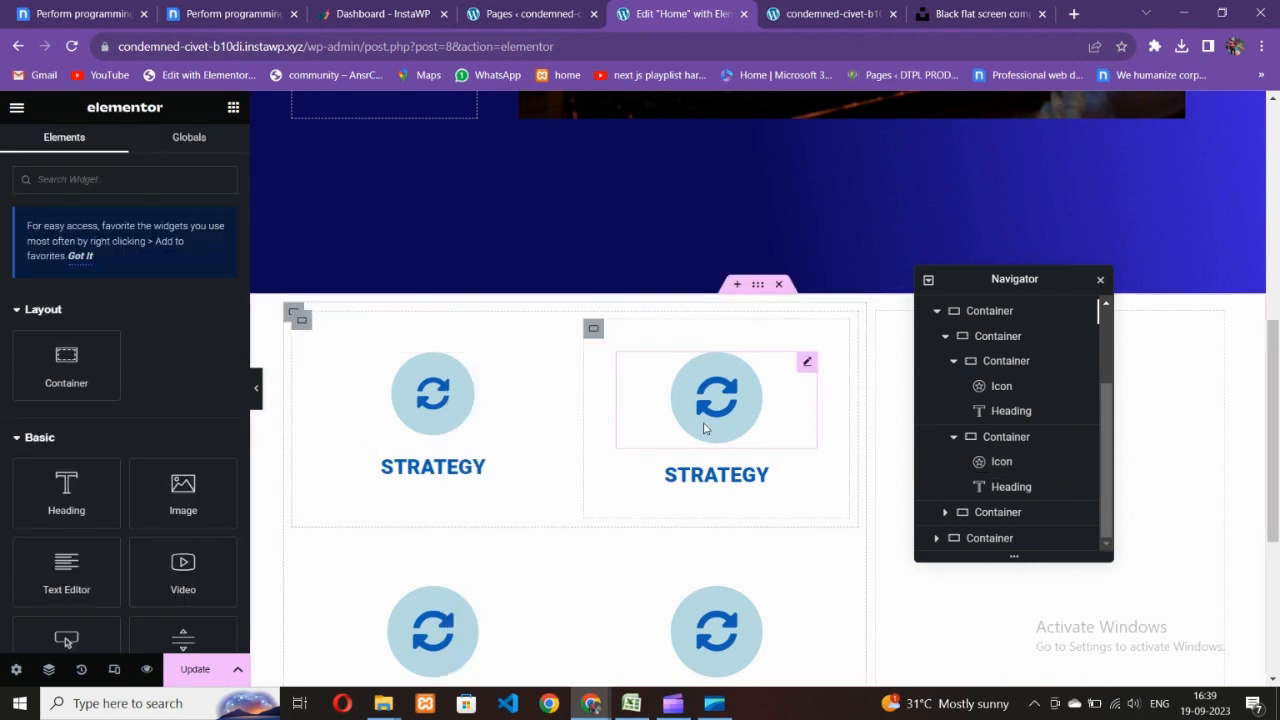
right_click(707, 380)
left_click(763, 498)
- Paste the same icon style onto the lower-left and lower-right icons
scroll(755, 502, "down", 2)
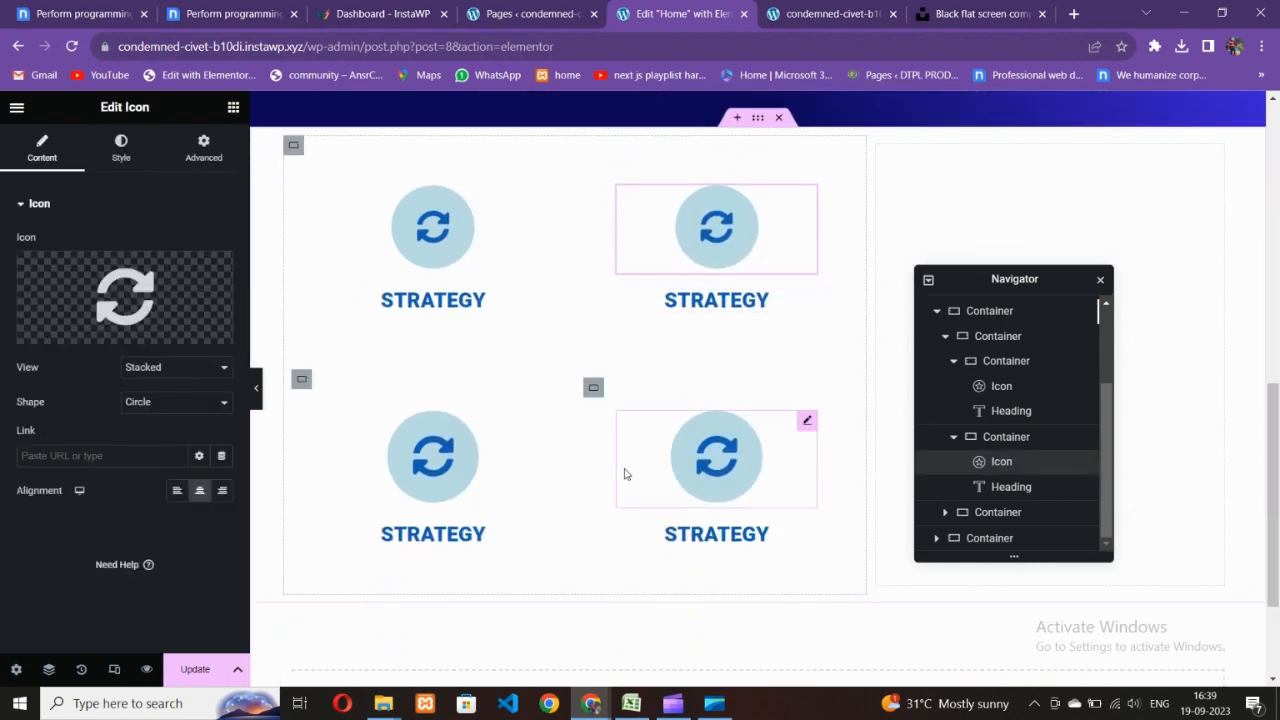
right_click(442, 459)
left_click(491, 494)
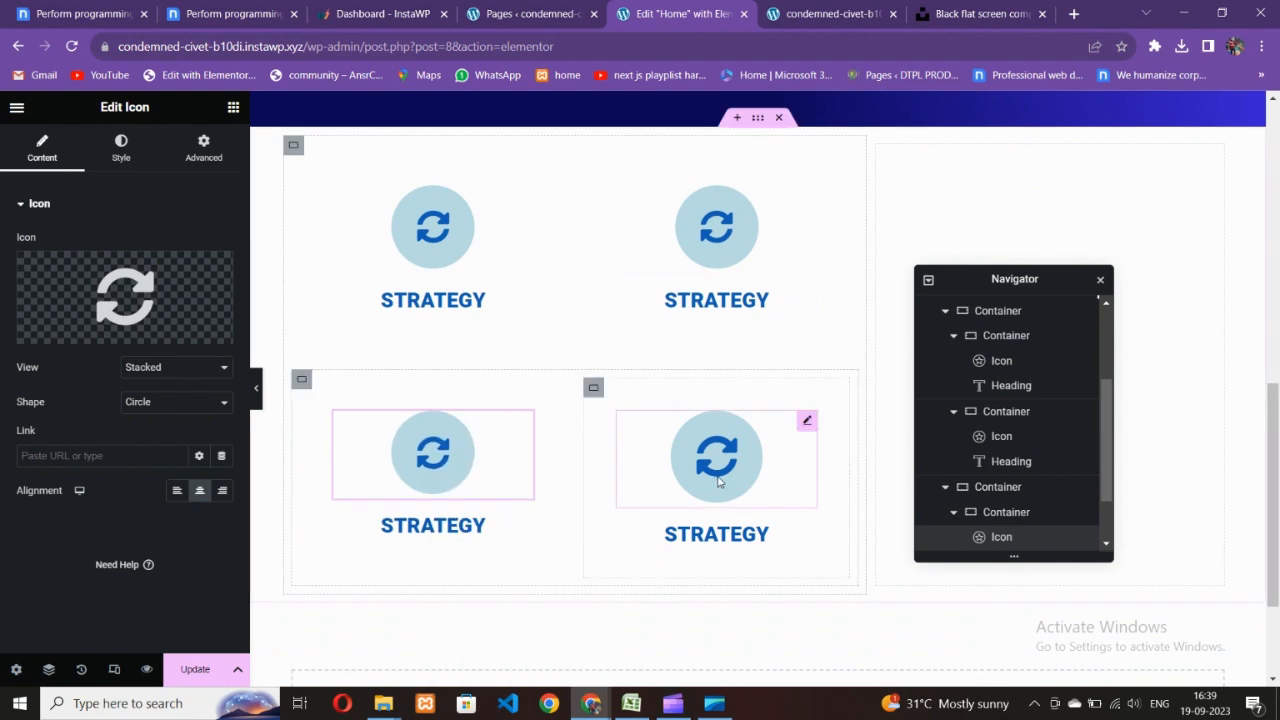
right_click(717, 478)
left_click(763, 494)
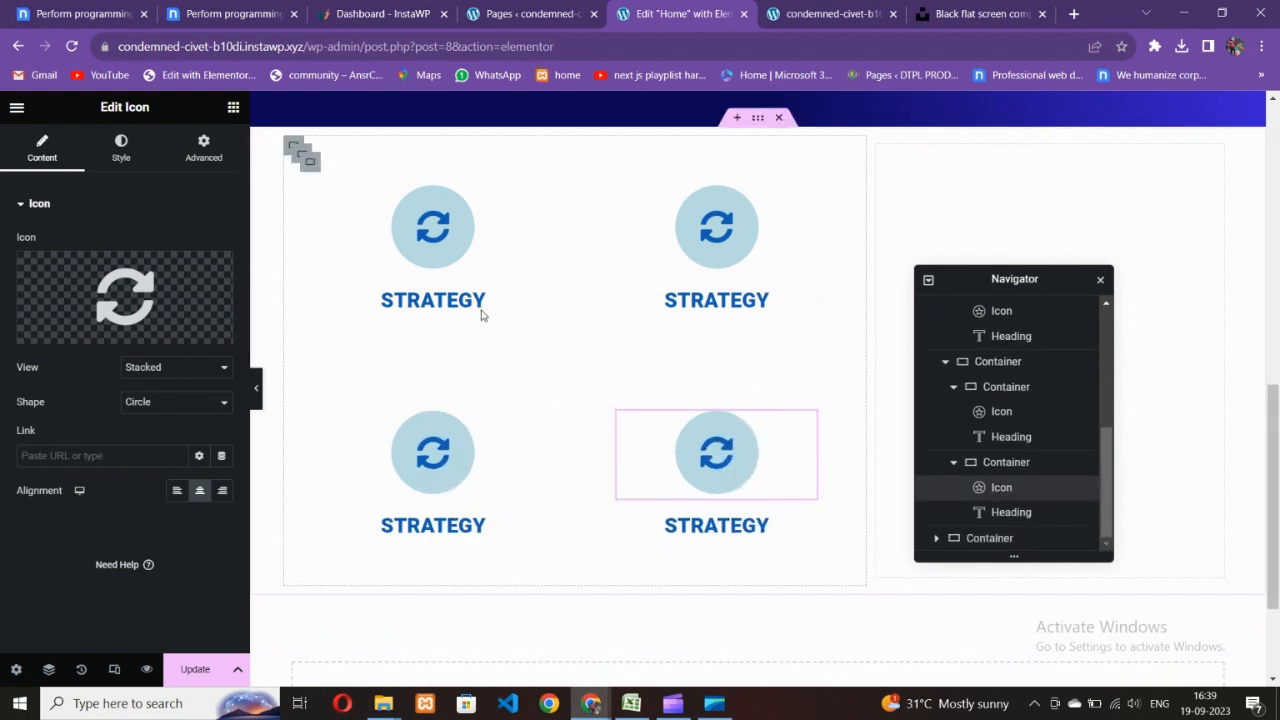
- Select the first card's heading and check the Nicepage reference
left_click(446, 308)
scroll(543, 497, "up", 2)
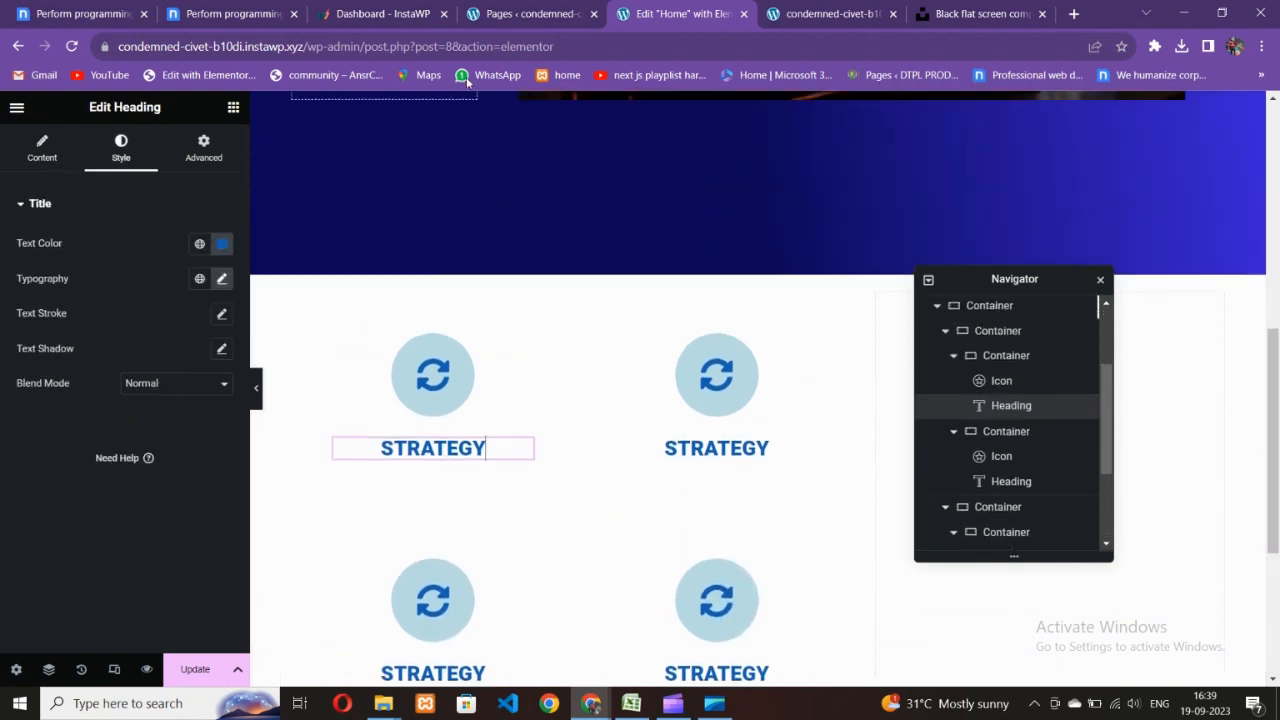
key("ctrl+2")
left_click(648, 12)
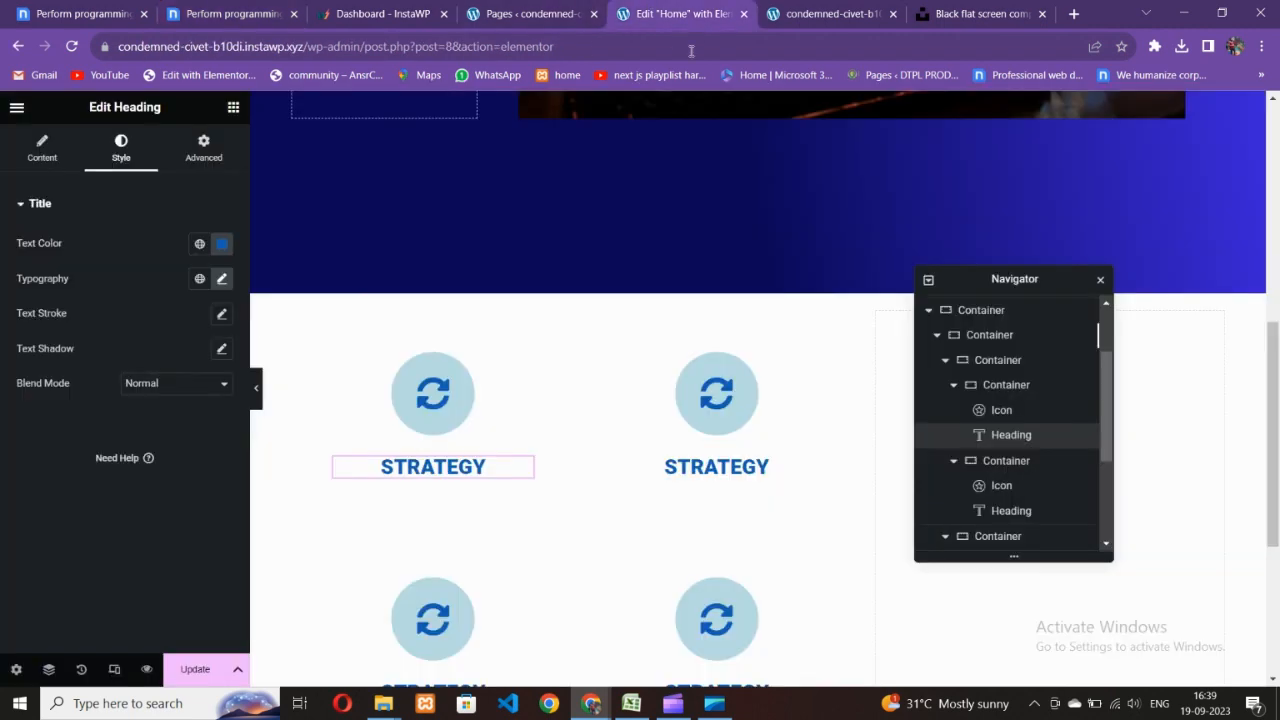
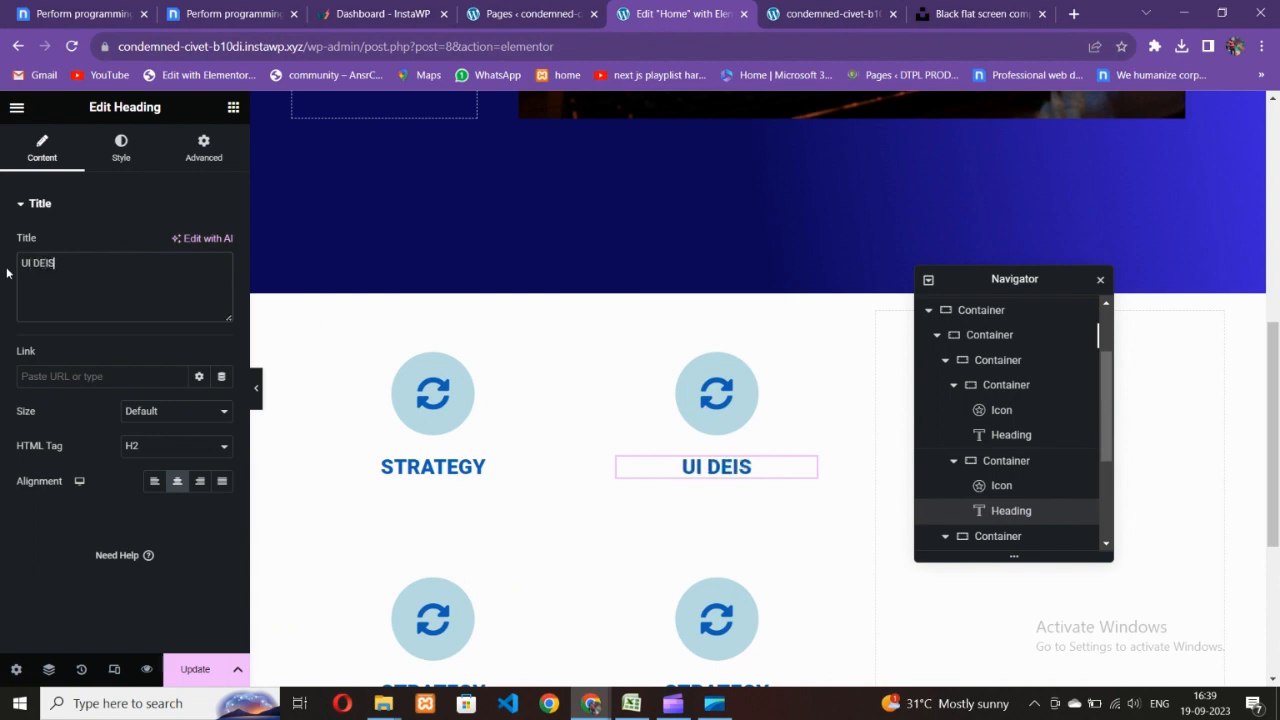
- Check the reference labels and retitle the lower-left heading to DEVELOPMENT
left_click(205, 14)
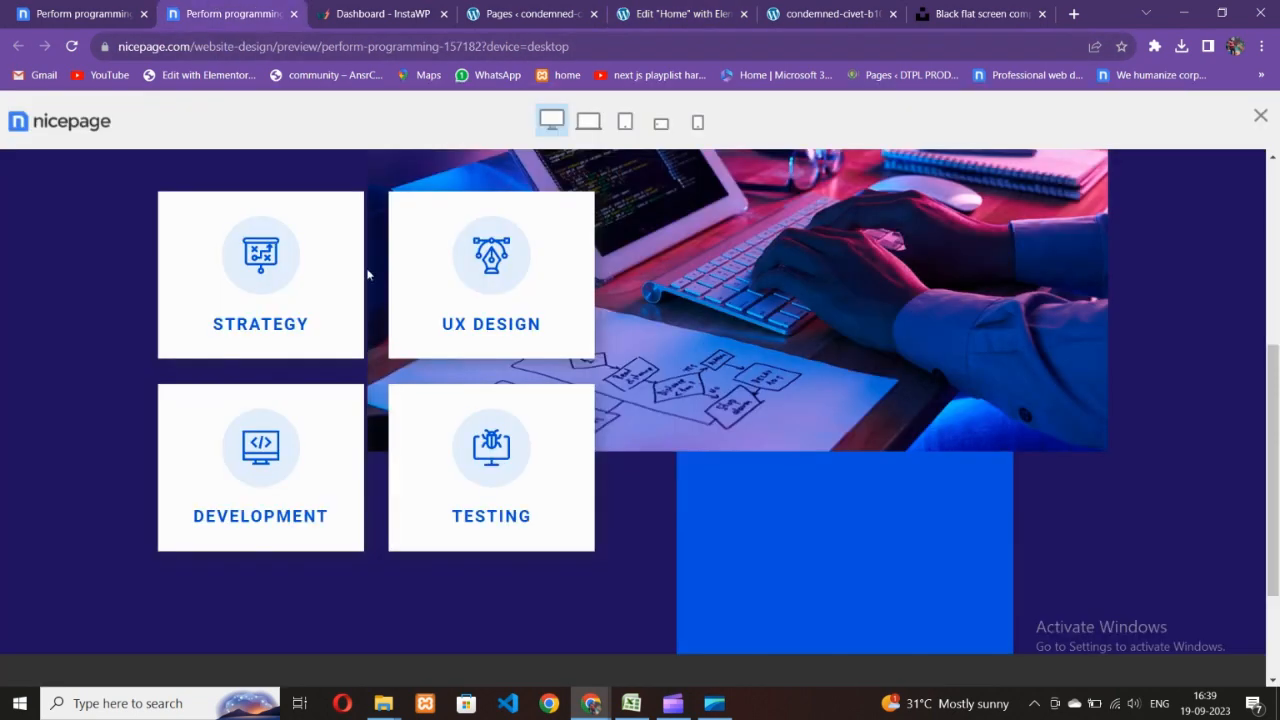
left_click(553, 12)
left_click(678, 14)
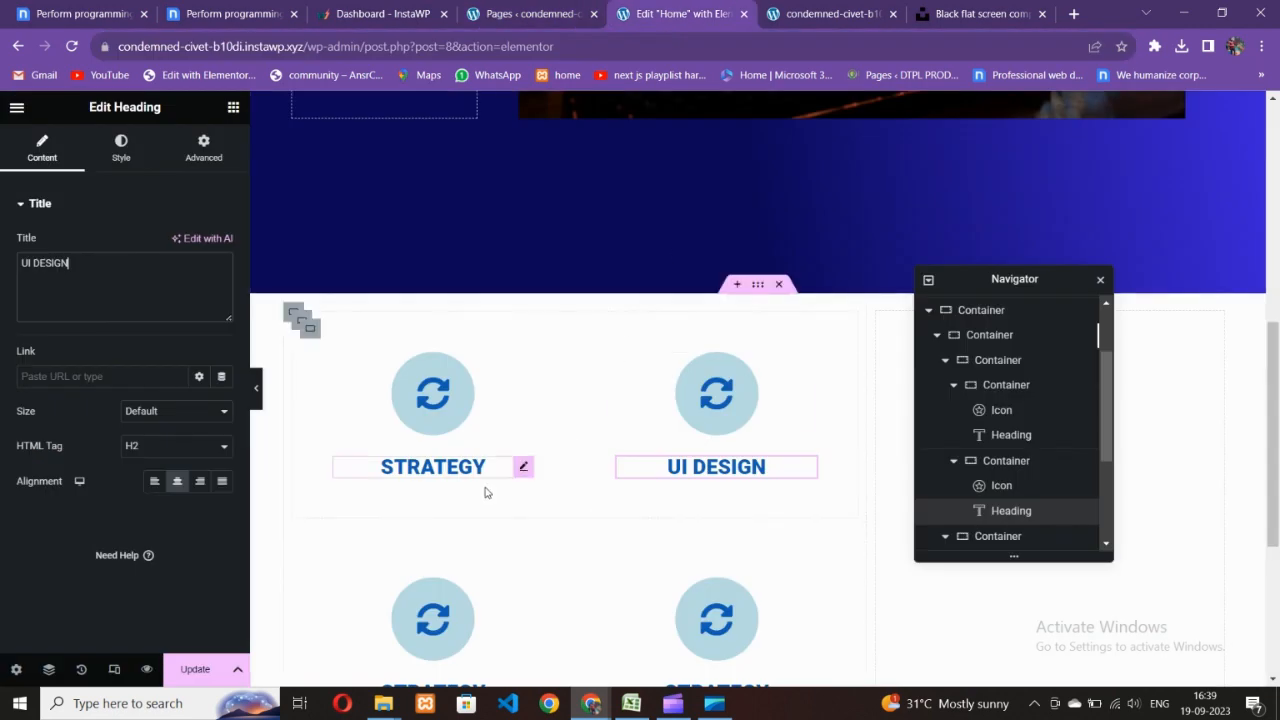
scroll(457, 523, "down", 3)
left_click(400, 437)
double_click(45, 263)
type("DEVELOPMENT")
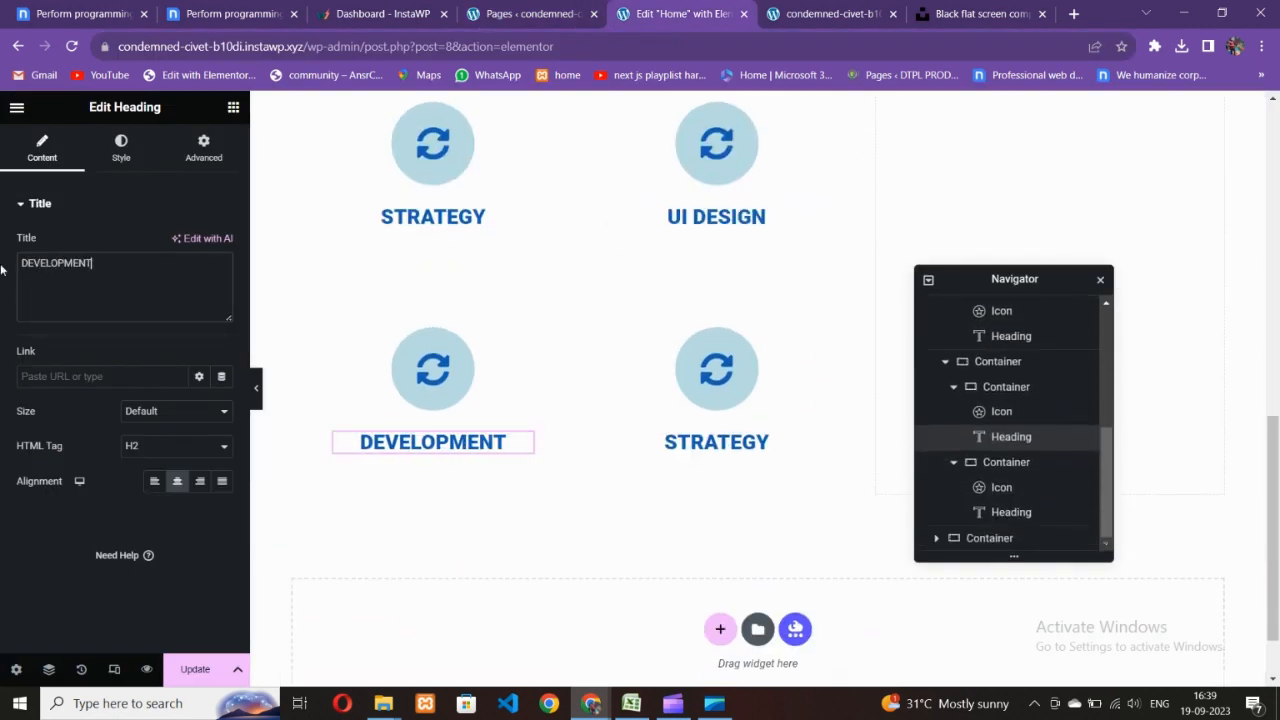
- Recheck the Nicepage labels and select the lower-right heading to become TESTING
left_click(220, 12)
left_click(625, 14)
left_click(737, 453)
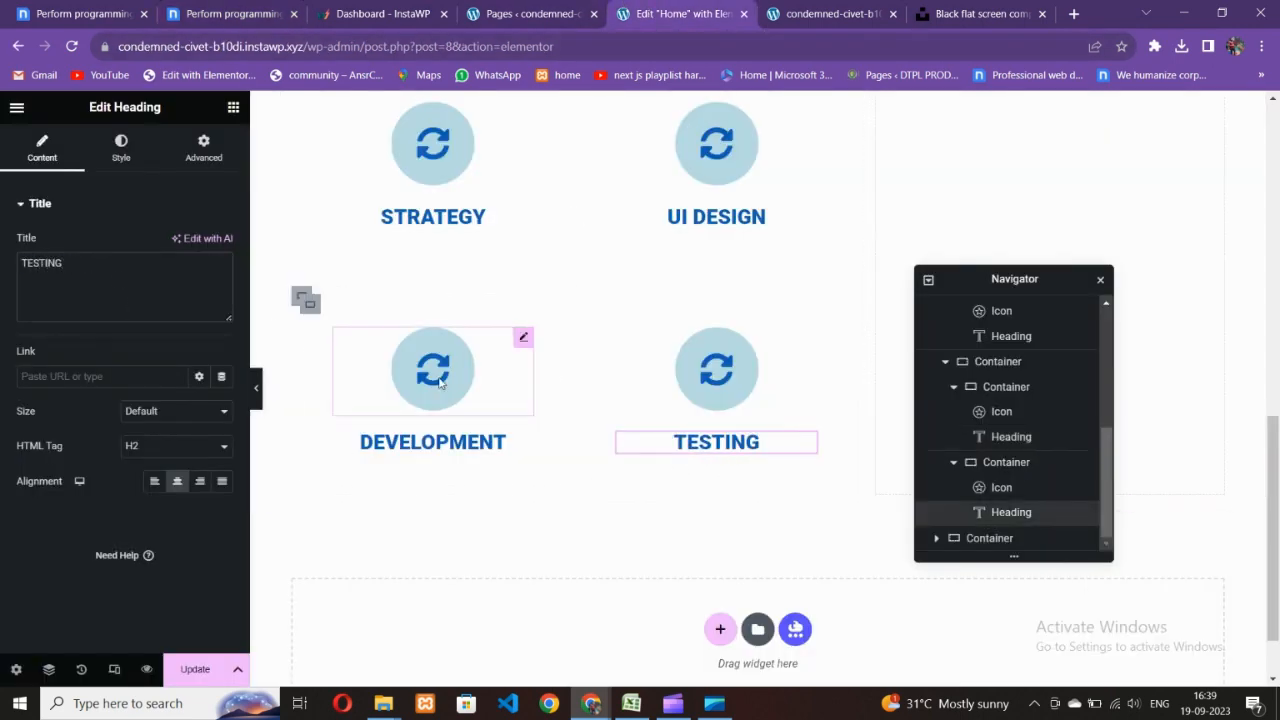
- Set the STRATEGY heading's typography size to 22 px
left_click(430, 217)
left_click(121, 148)
left_click(222, 278)
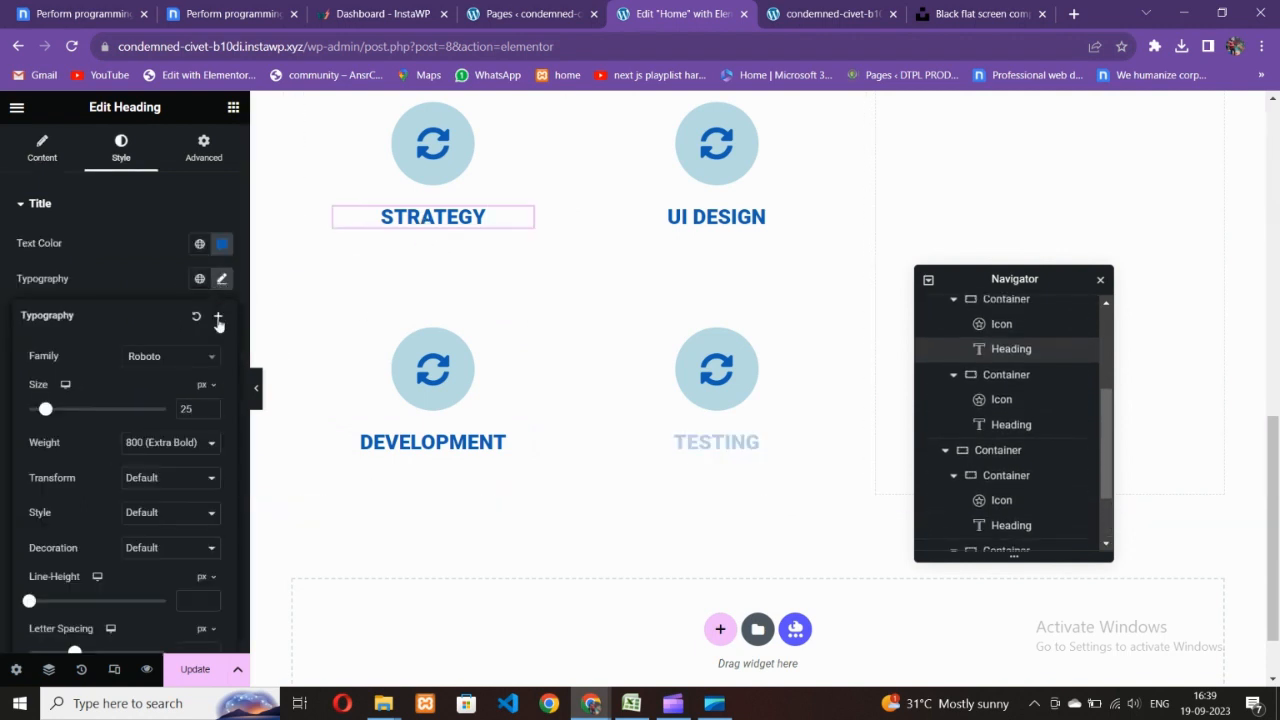
key("BackSpace")
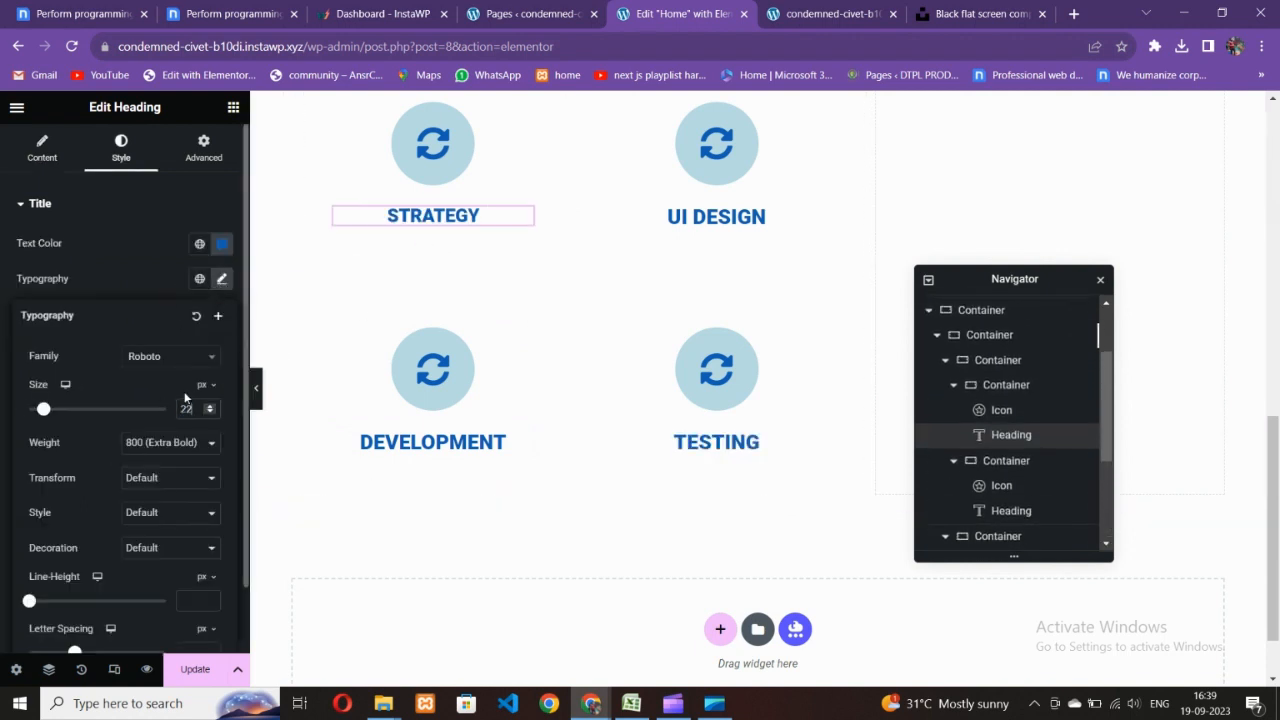
type("20")
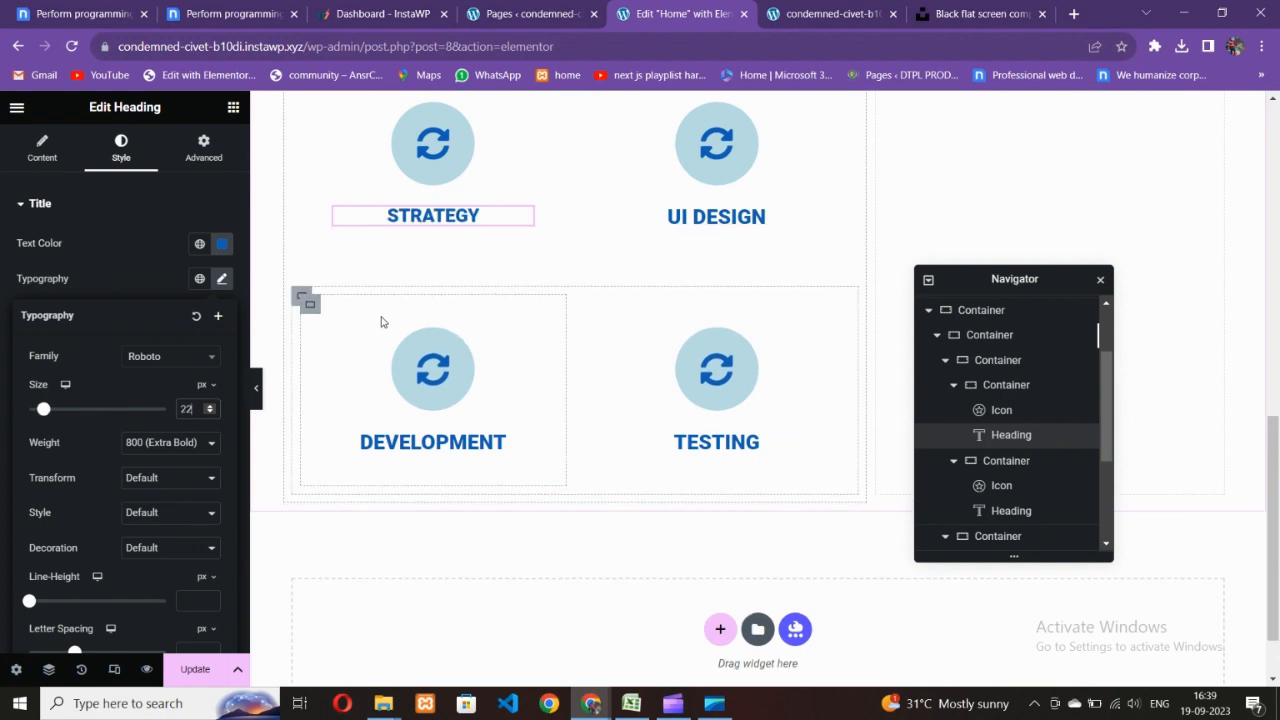
- Copy the STRATEGY heading style and paste it onto UI DESIGN, DEVELOPMENT and TESTING
right_click(495, 216)
left_click(526, 291)
left_click(755, 217)
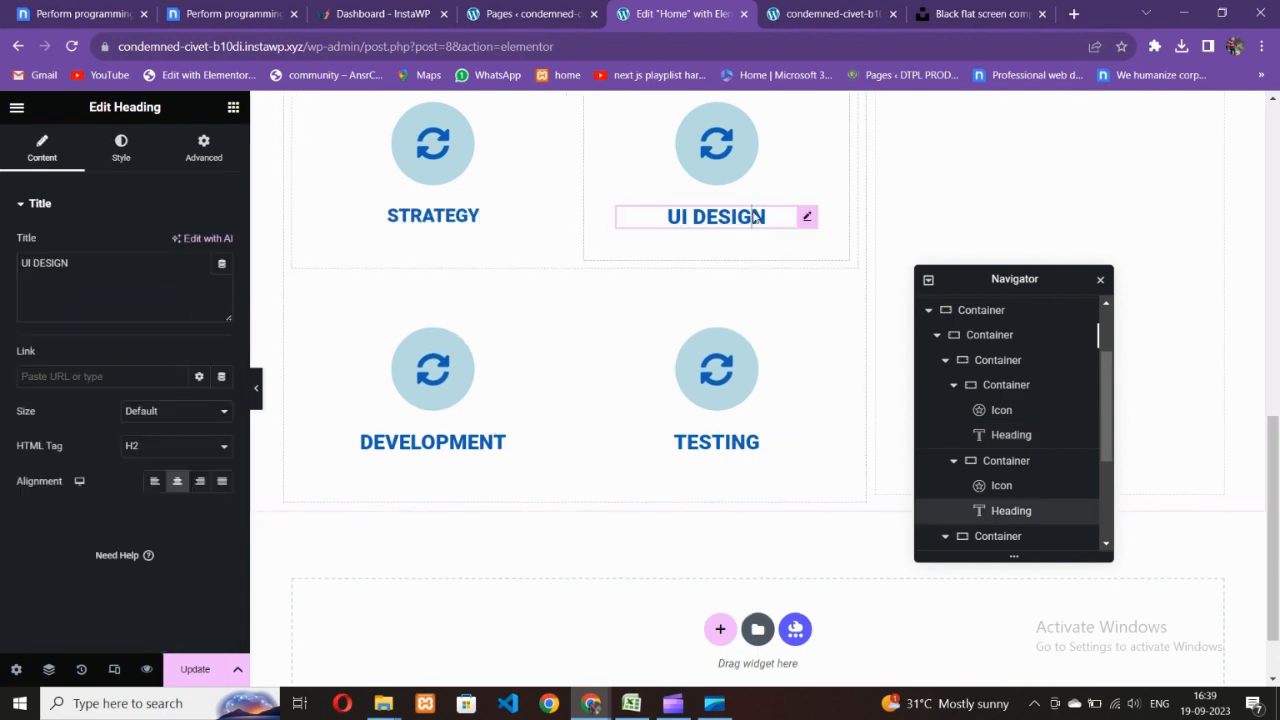
right_click(755, 216)
left_click(788, 336)
left_click(443, 432)
right_click(443, 438)
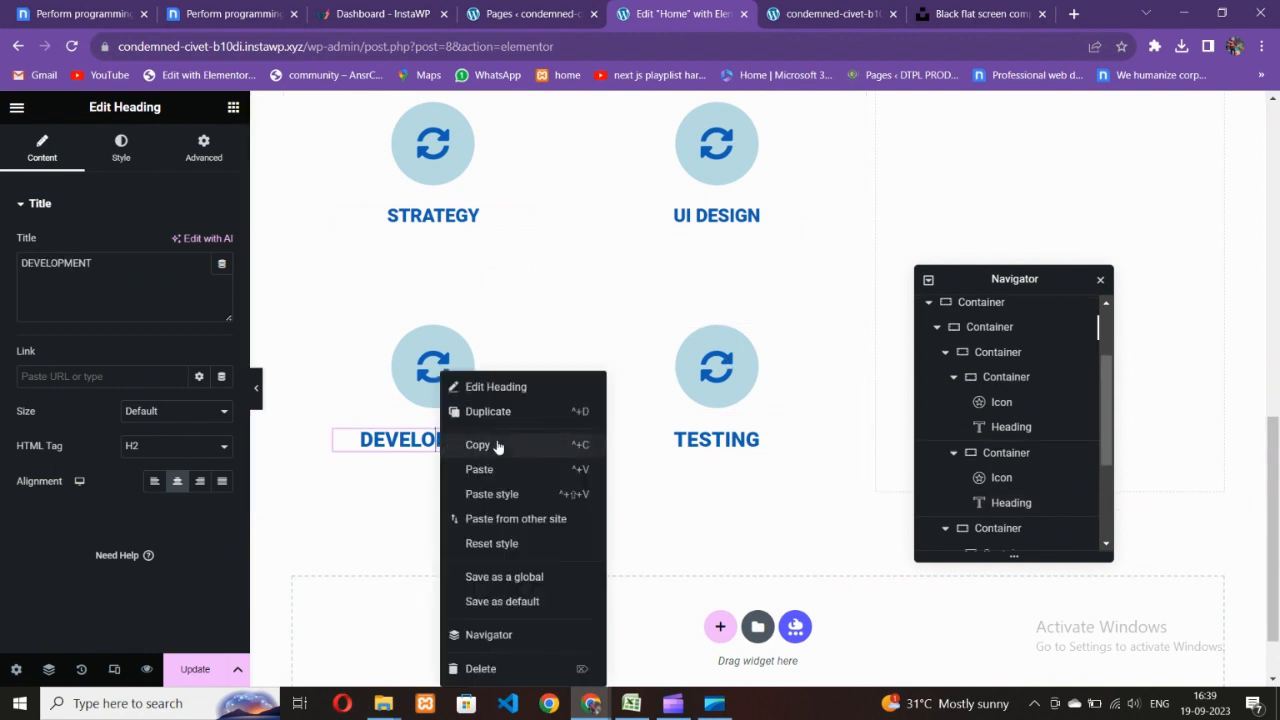
left_click(488, 490)
right_click(676, 448)
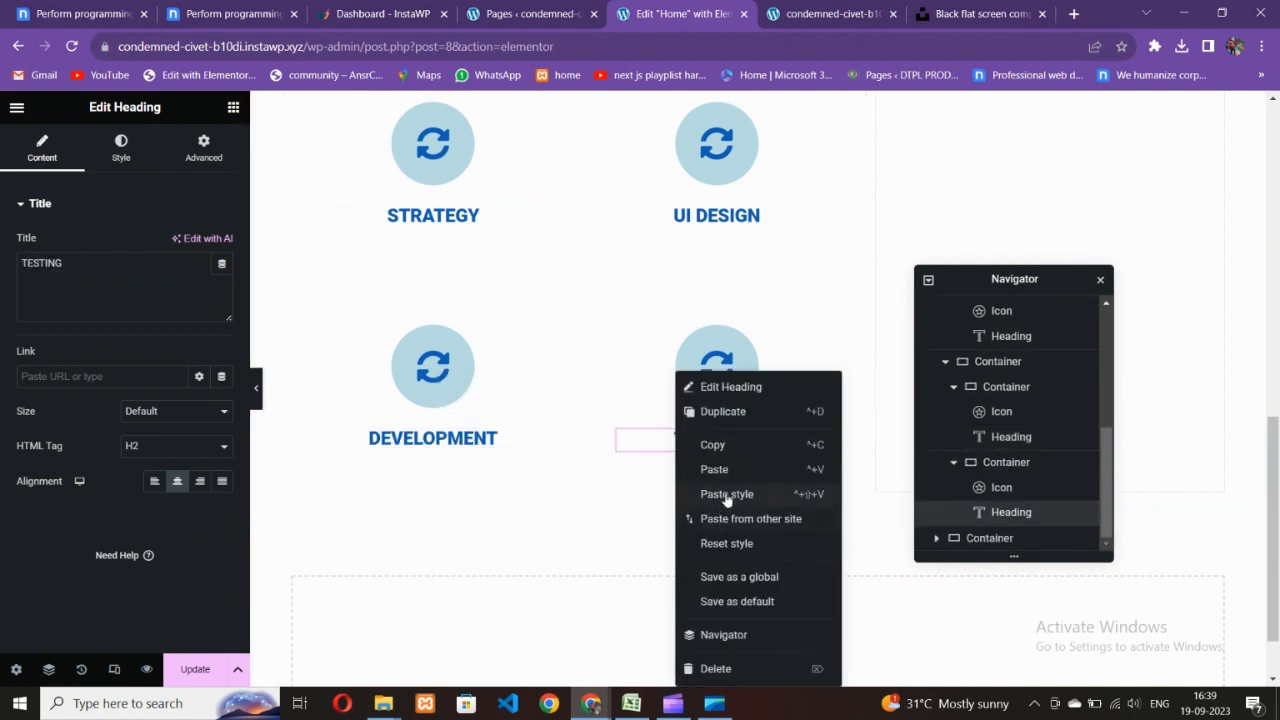
left_click(727, 494)
scroll(534, 437, "up", 3)
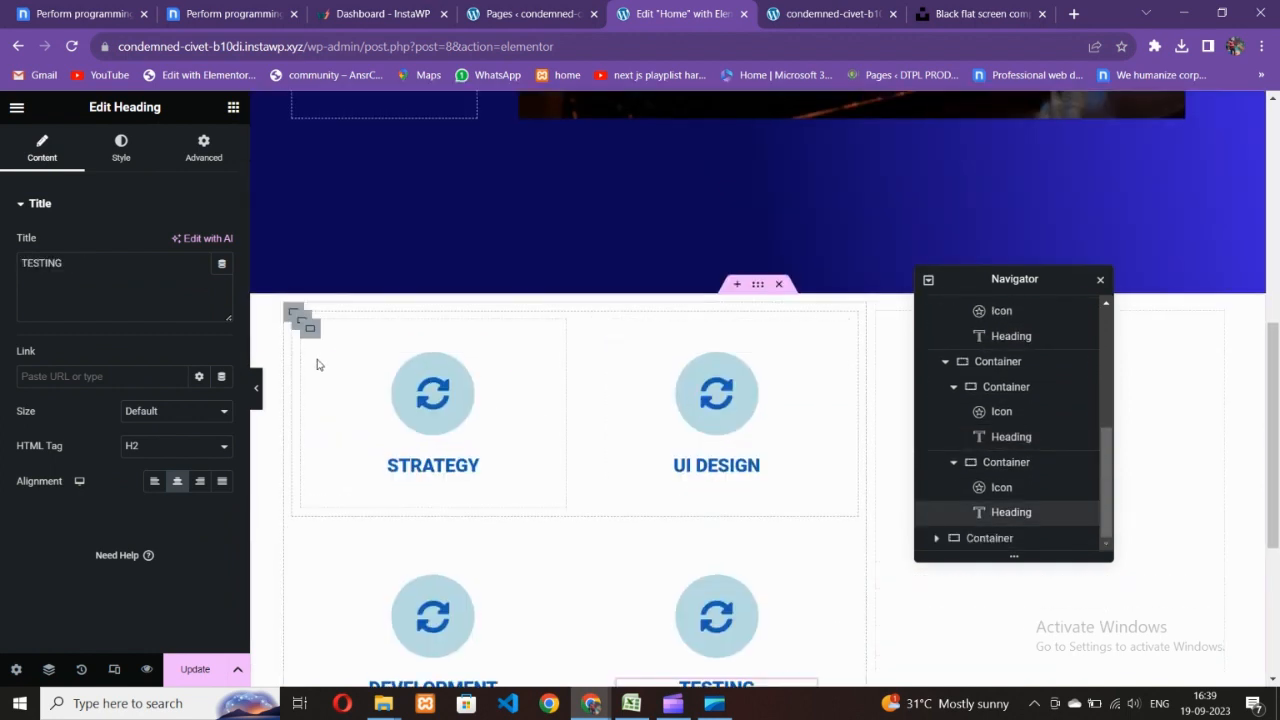
right_click(309, 340)
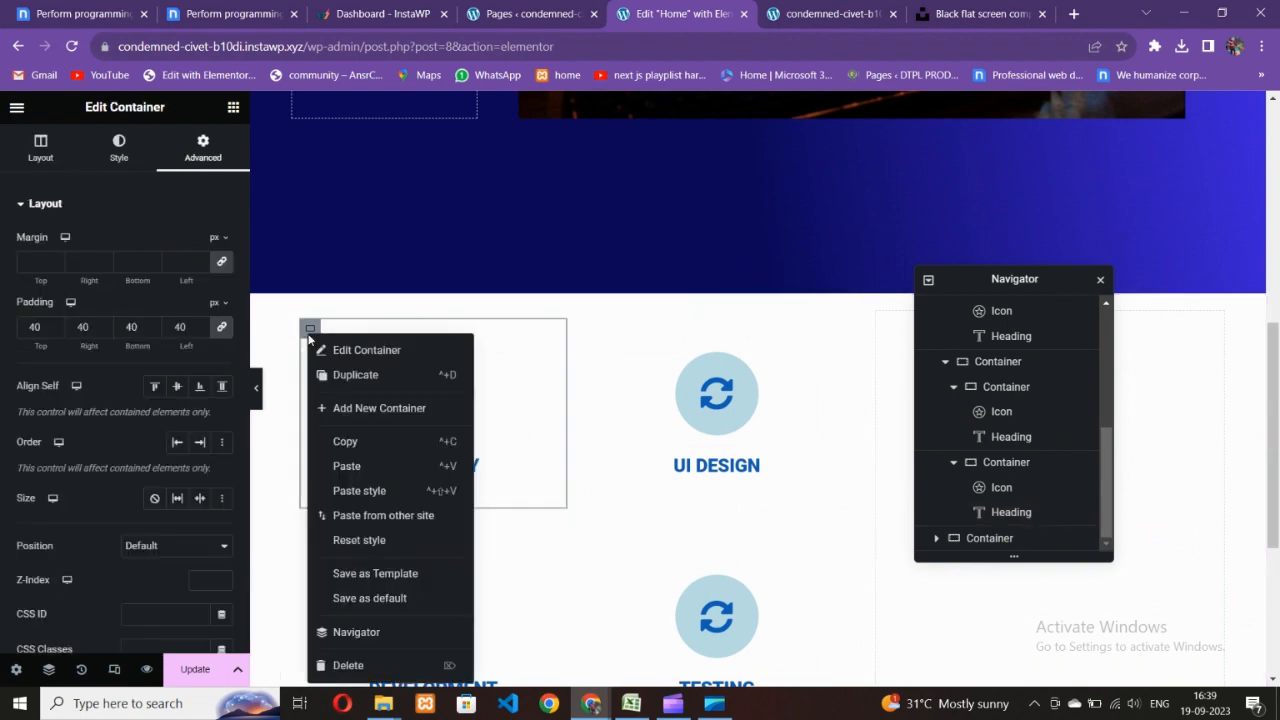
- Copy the STRATEGY card container and compare the layout with the Nicepage reference
left_click(340, 443)
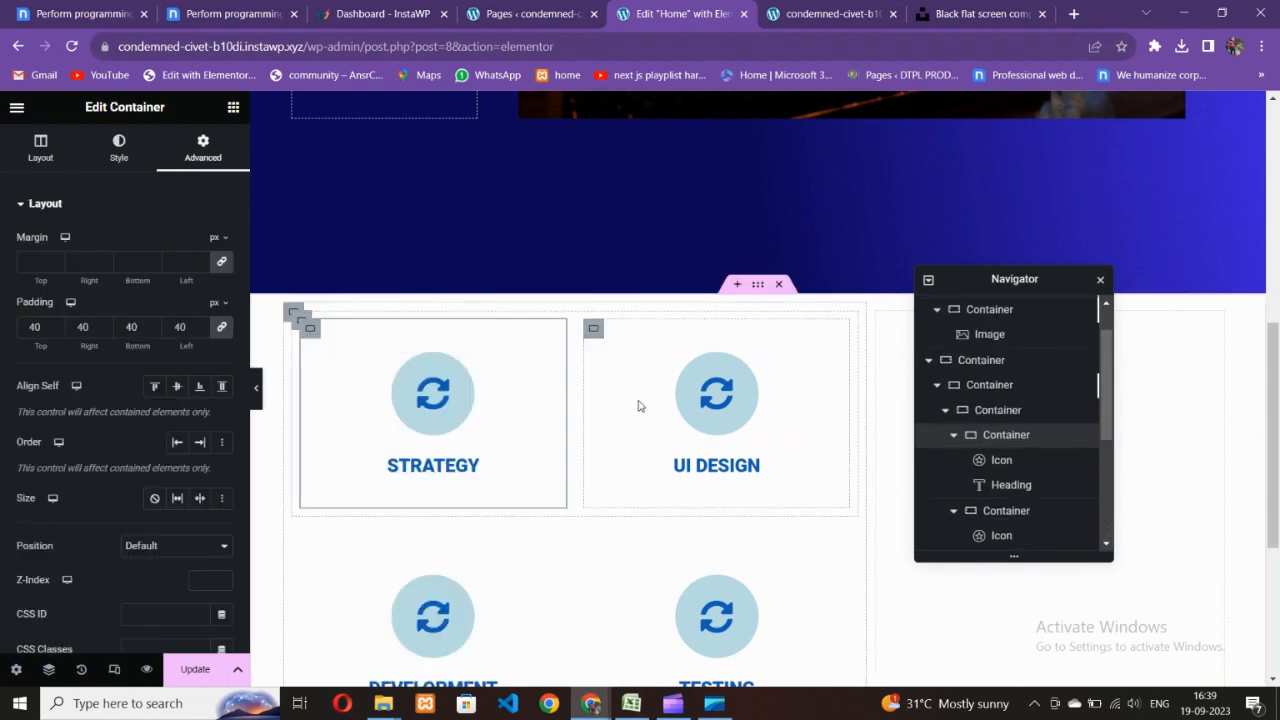
scroll(729, 401, "up", 6)
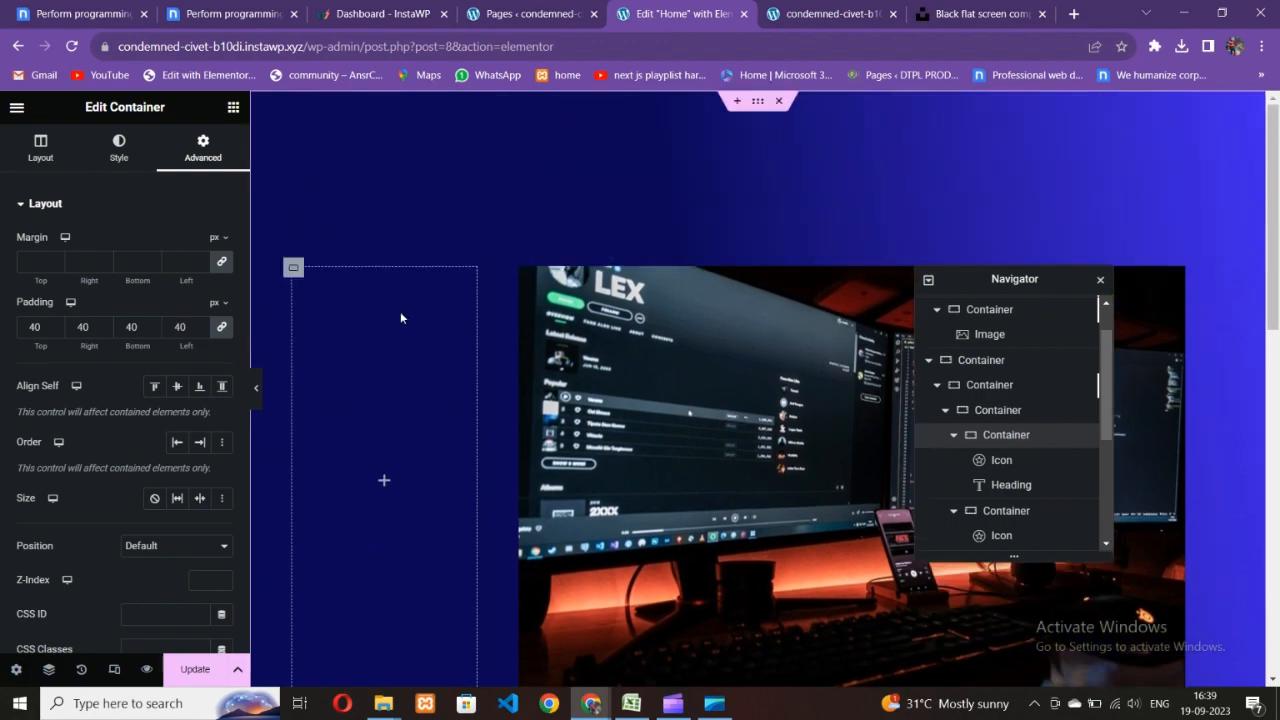
left_click(232, 14)
scroll(631, 434, "up", 4)
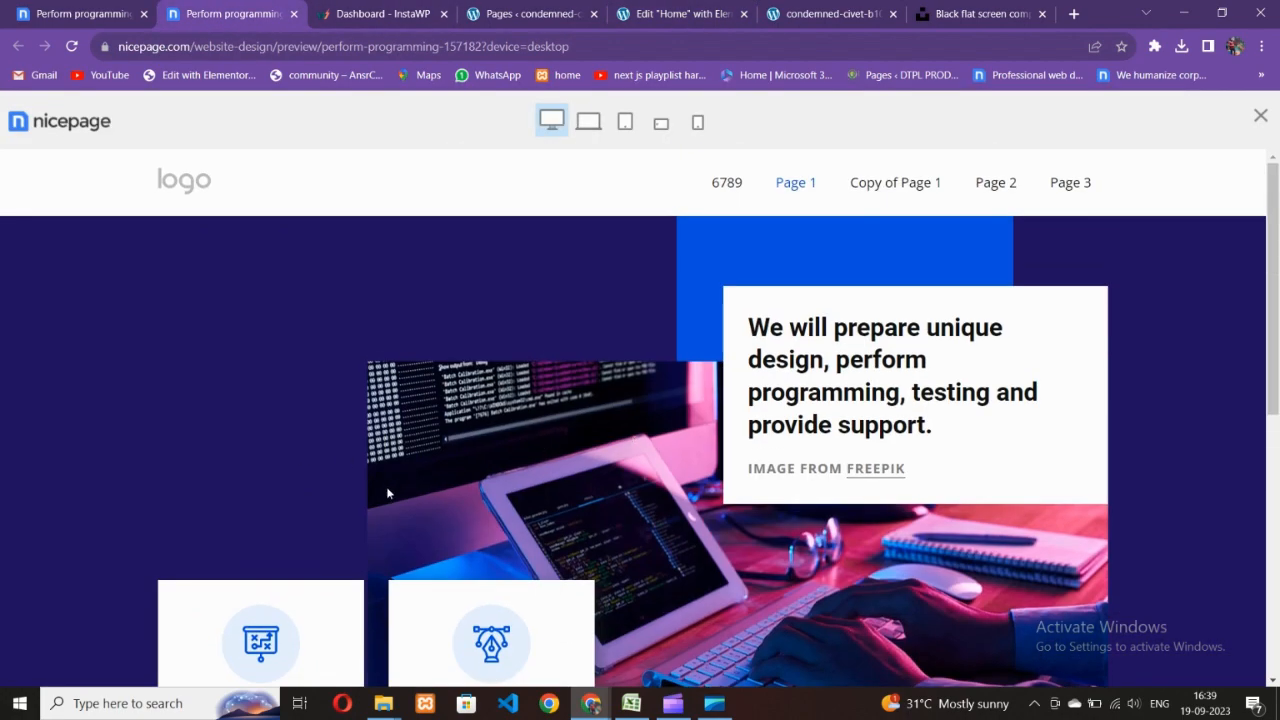
scroll(386, 486, "down", 3)
scroll(351, 446, "down", 3)
left_click(655, 12)
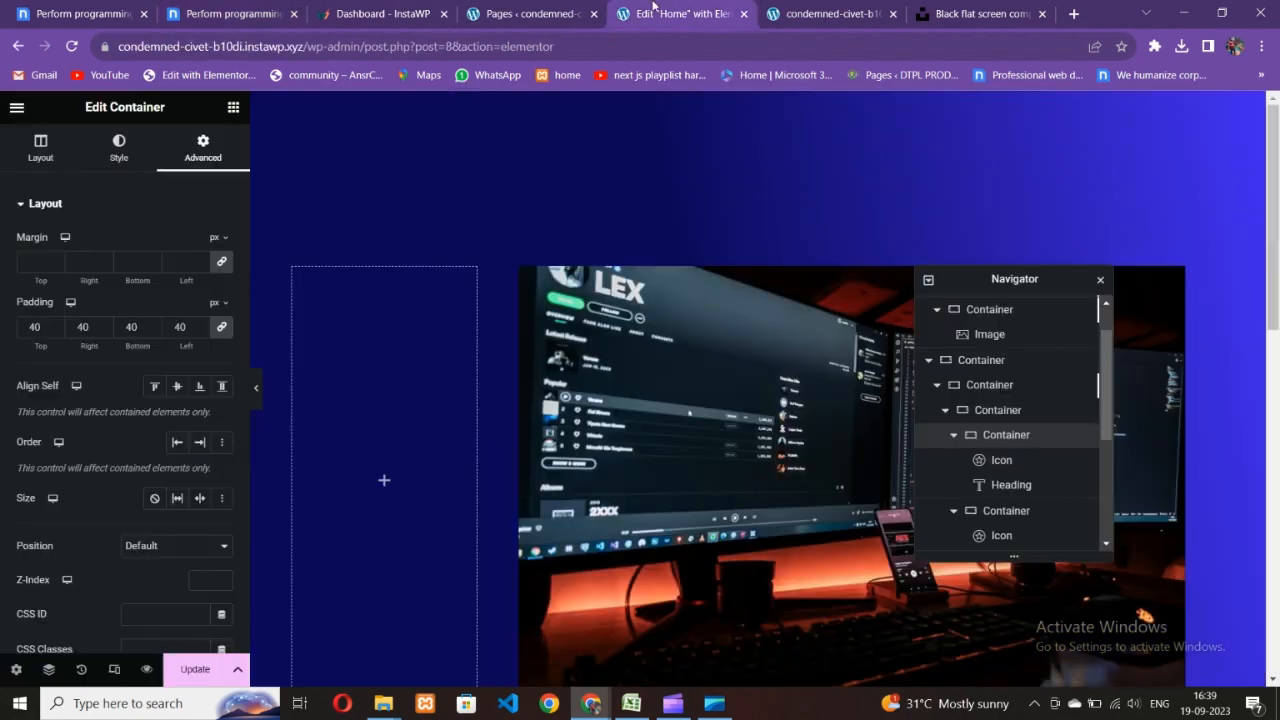
scroll(592, 383, "down", 3)
scroll(663, 359, "up", 3)
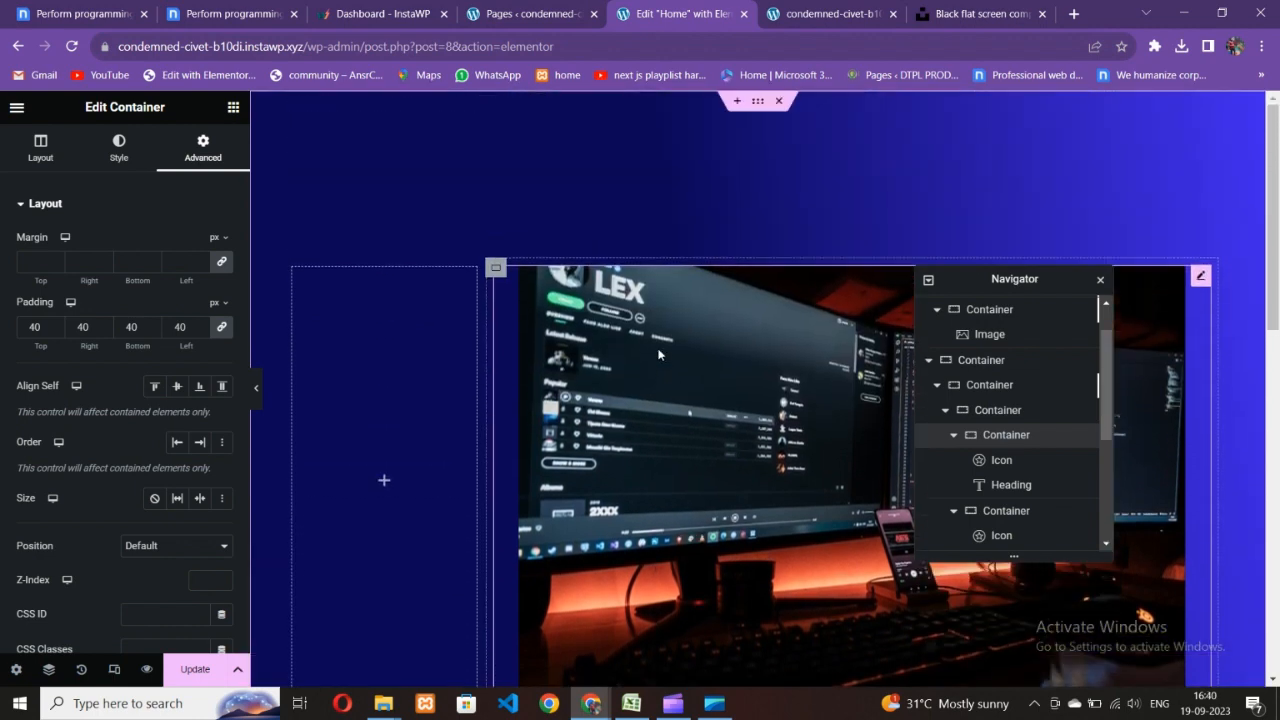
scroll(661, 373, "down", 5)
scroll(661, 373, "up", 5)
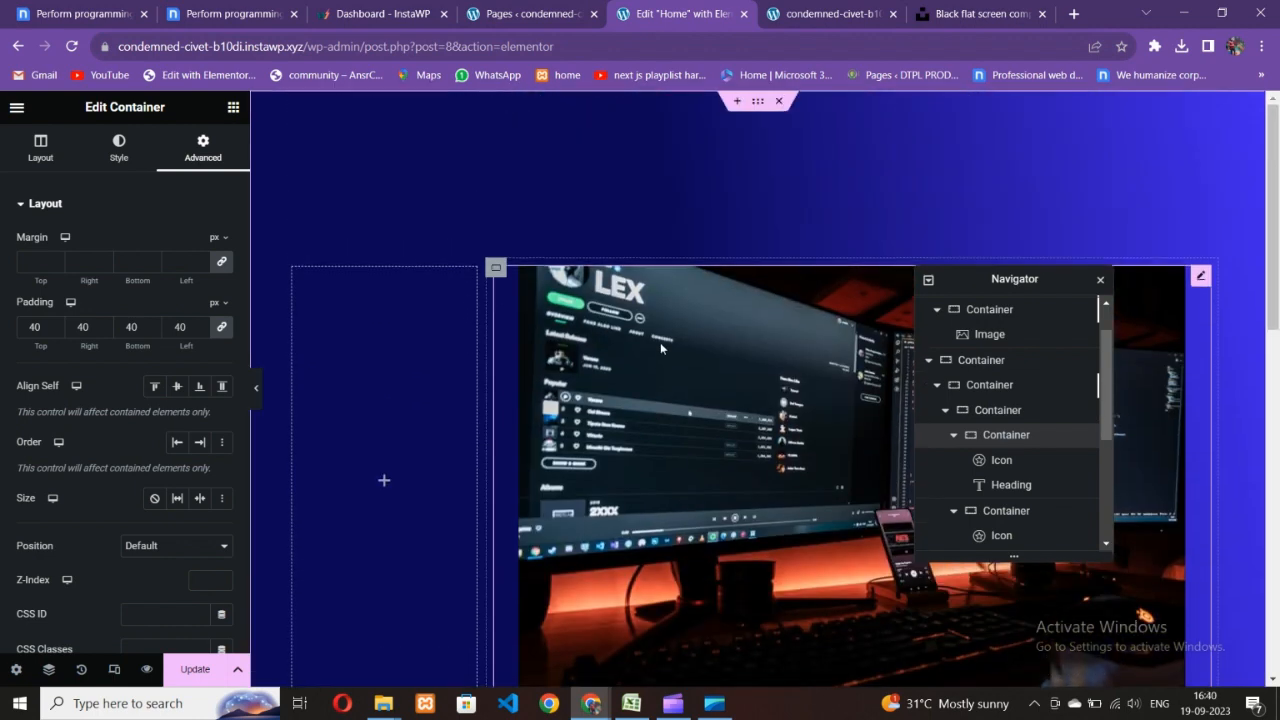
- Set the outer hero container's width to 1400 px and preview it without the panel
left_click(757, 102)
left_click(40, 146)
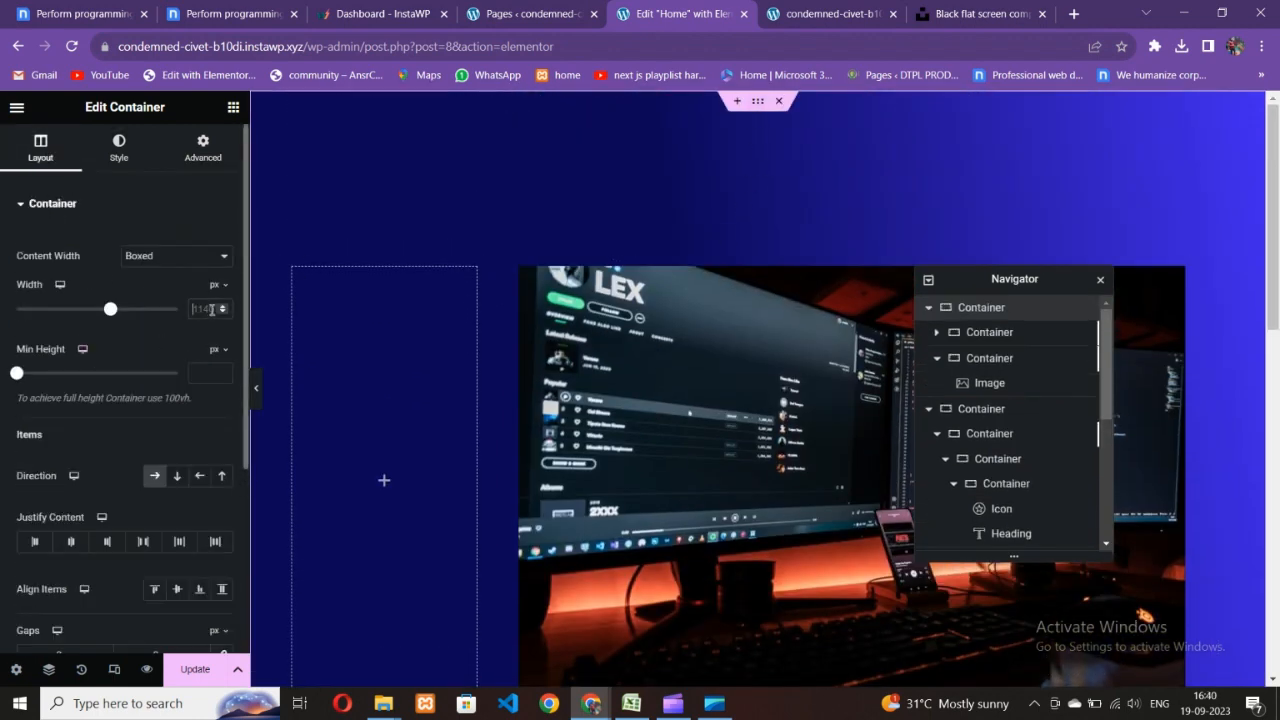
left_click(200, 308)
type("1400")
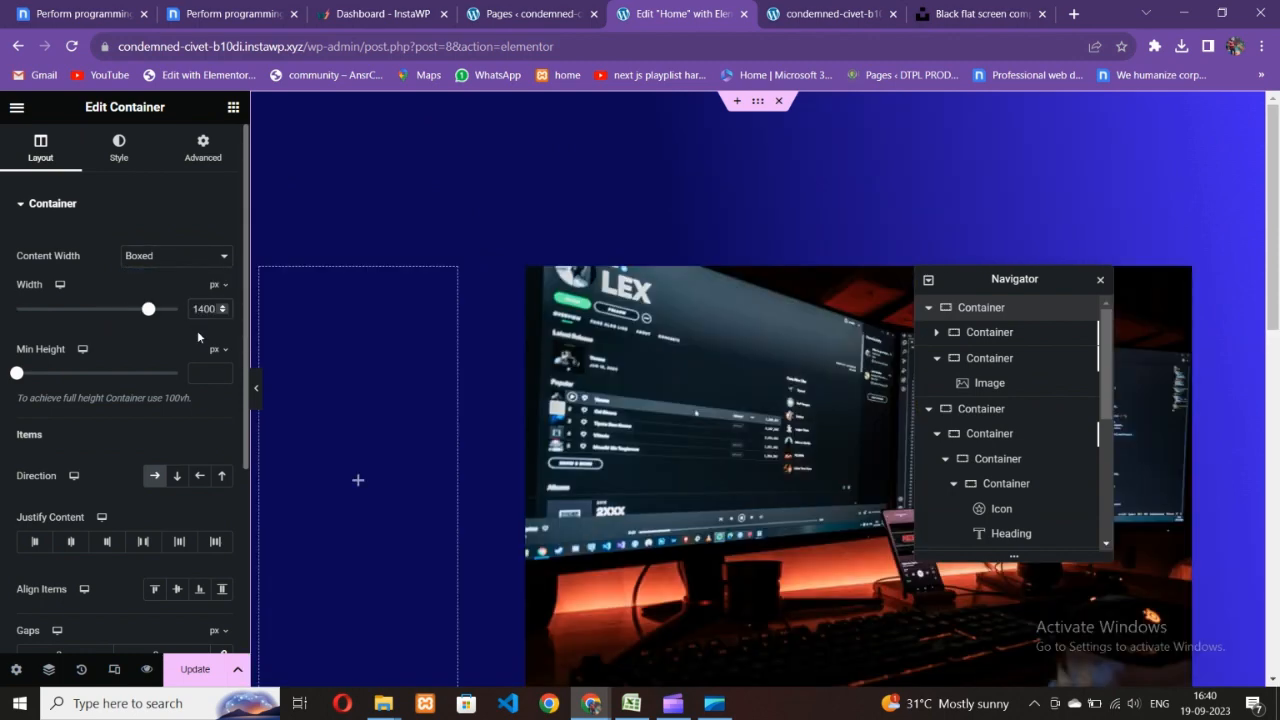
scroll(280, 400, "down", 3)
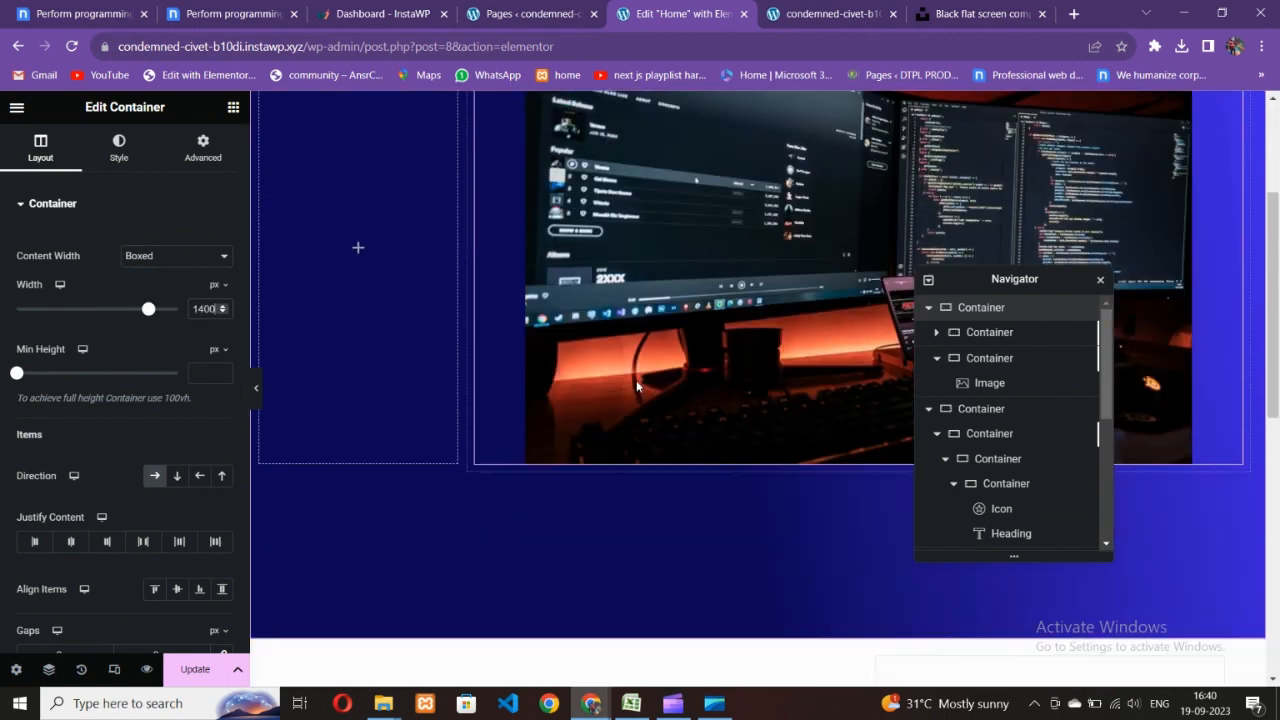
left_click(256, 389)
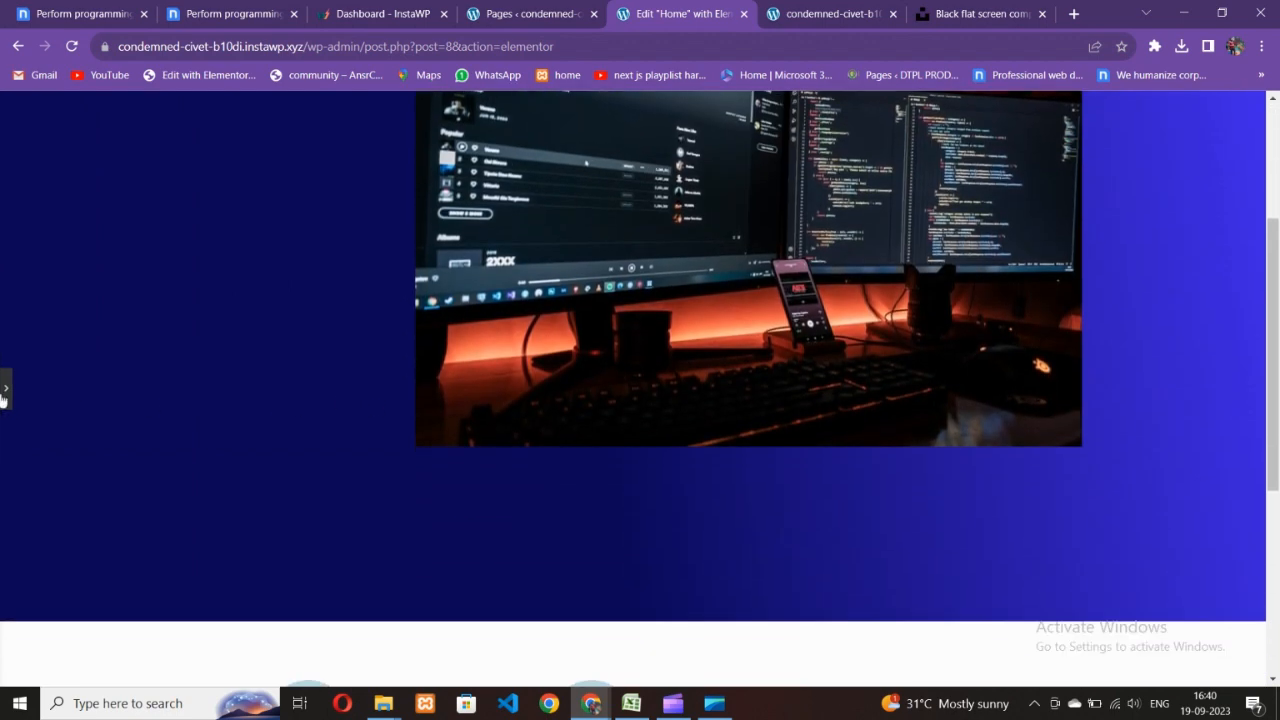
left_click(5, 388)
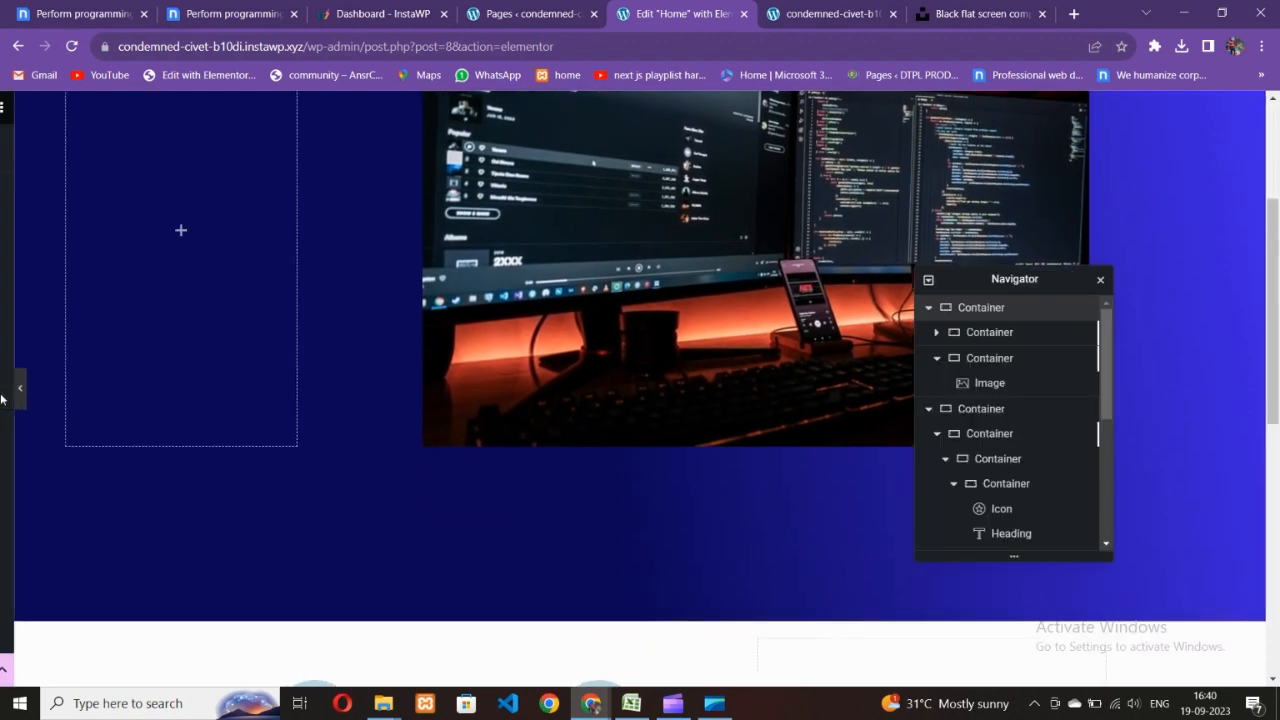
scroll(437, 385, "down", 3)
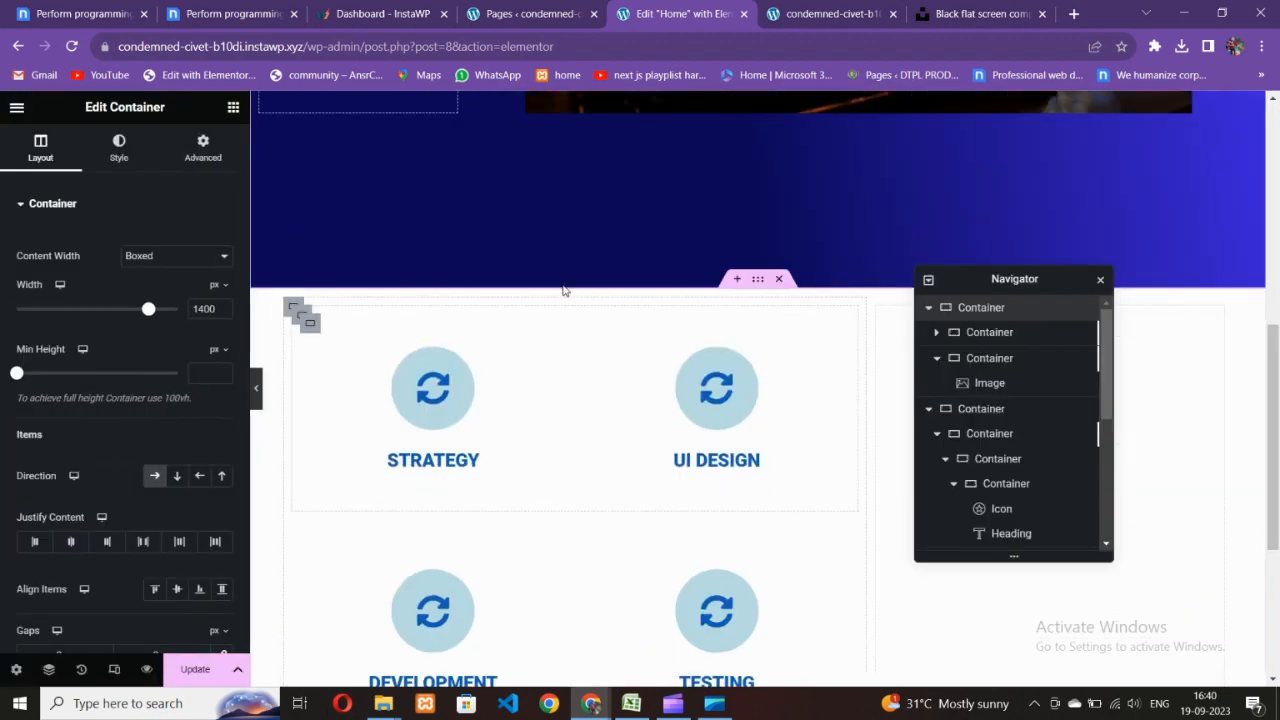
- Give the inner card grid container a top margin of -37 em
left_click(757, 293)
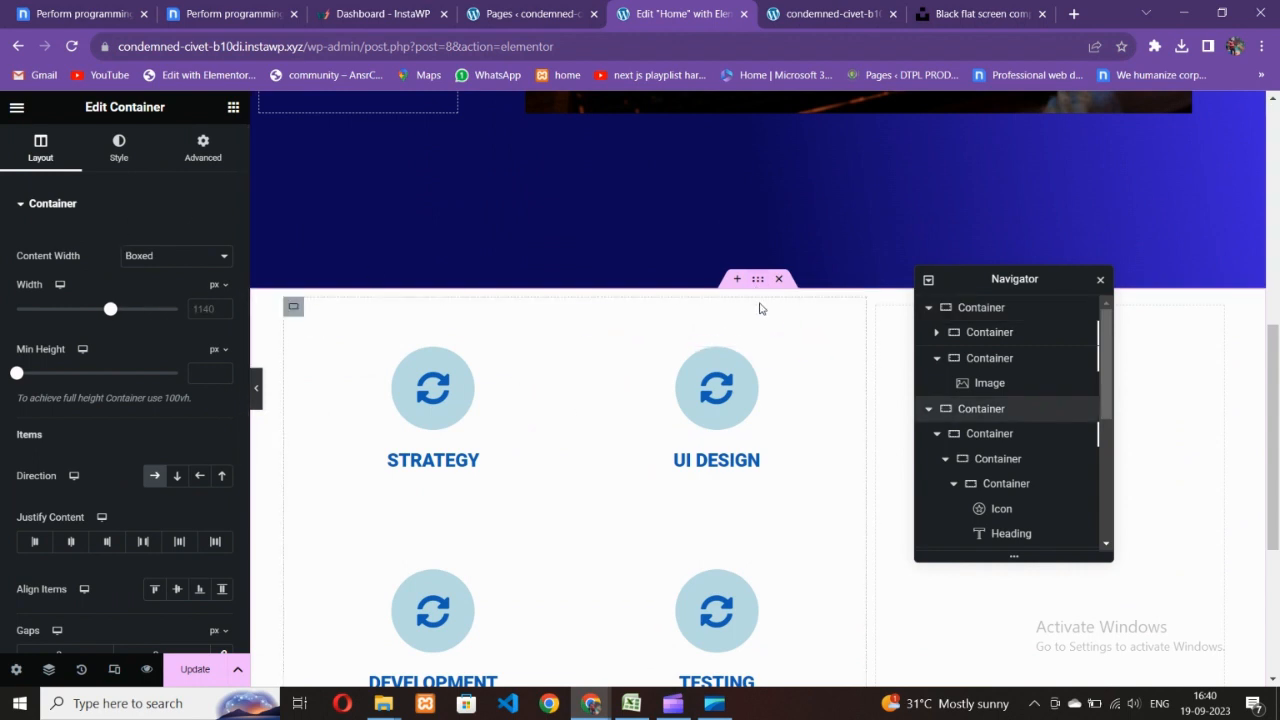
left_click(291, 309)
left_click(203, 155)
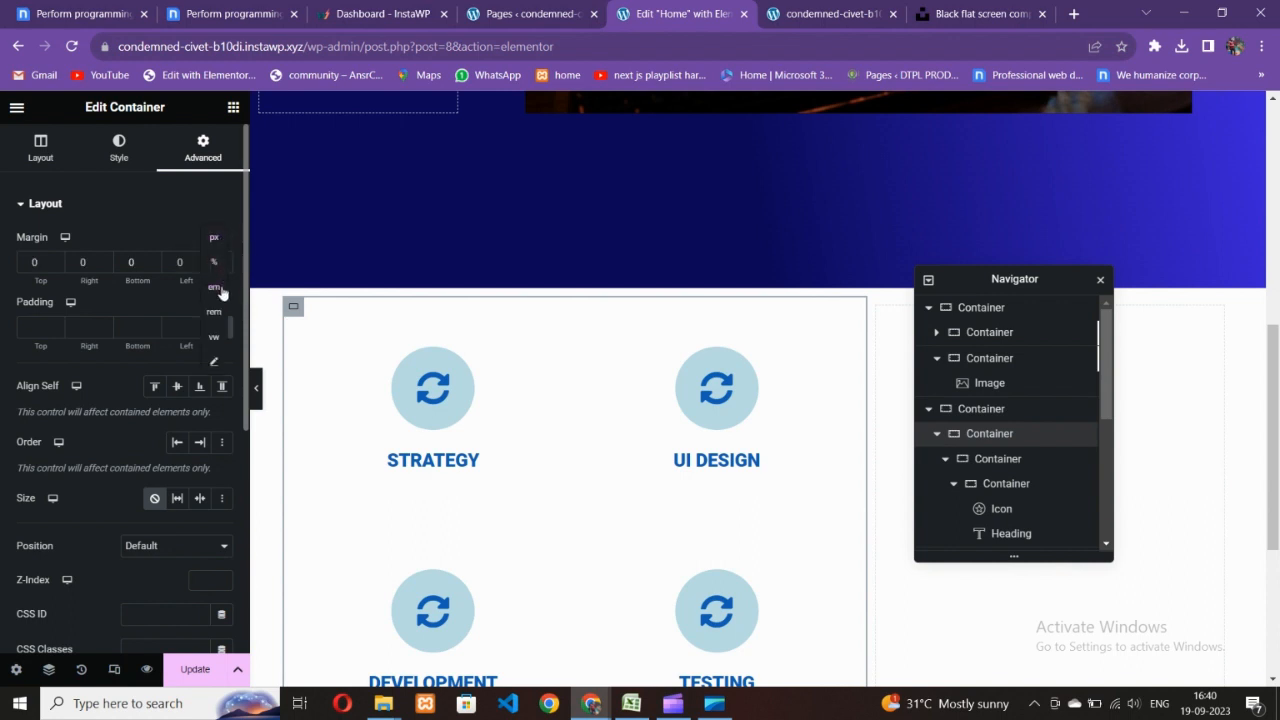
left_click(57, 268)
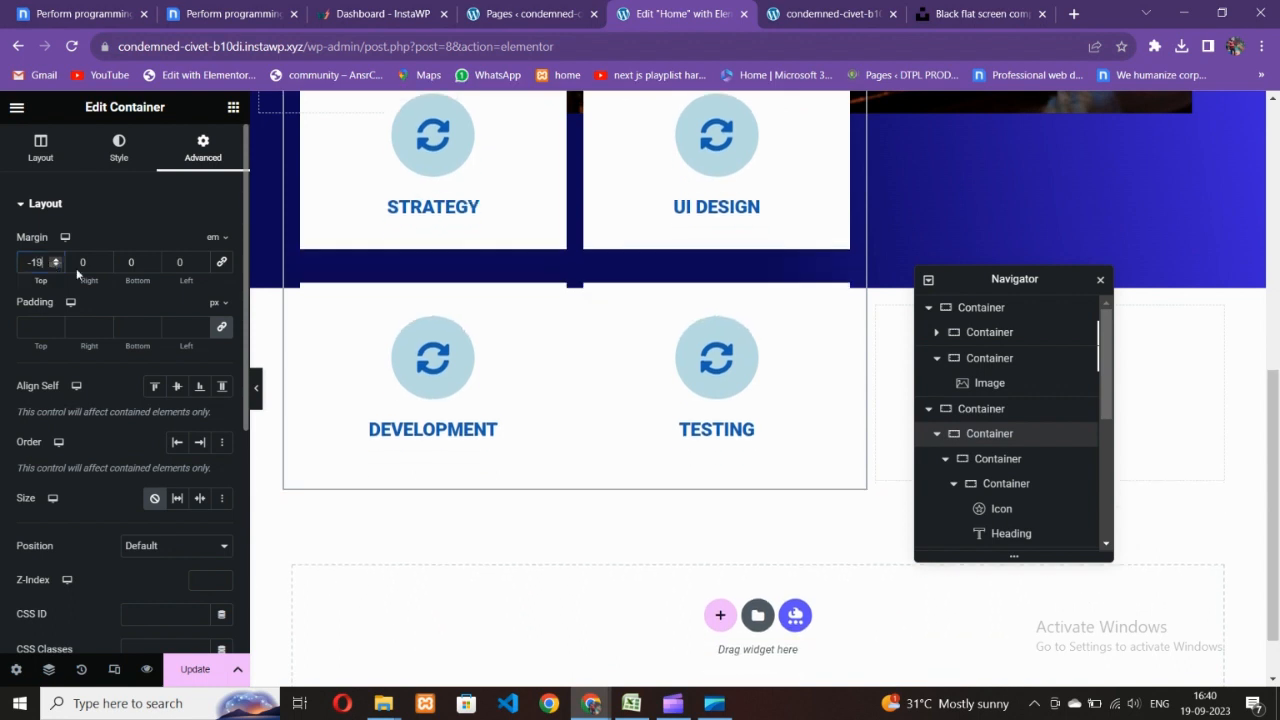
scroll(330, 362, "up", 3)
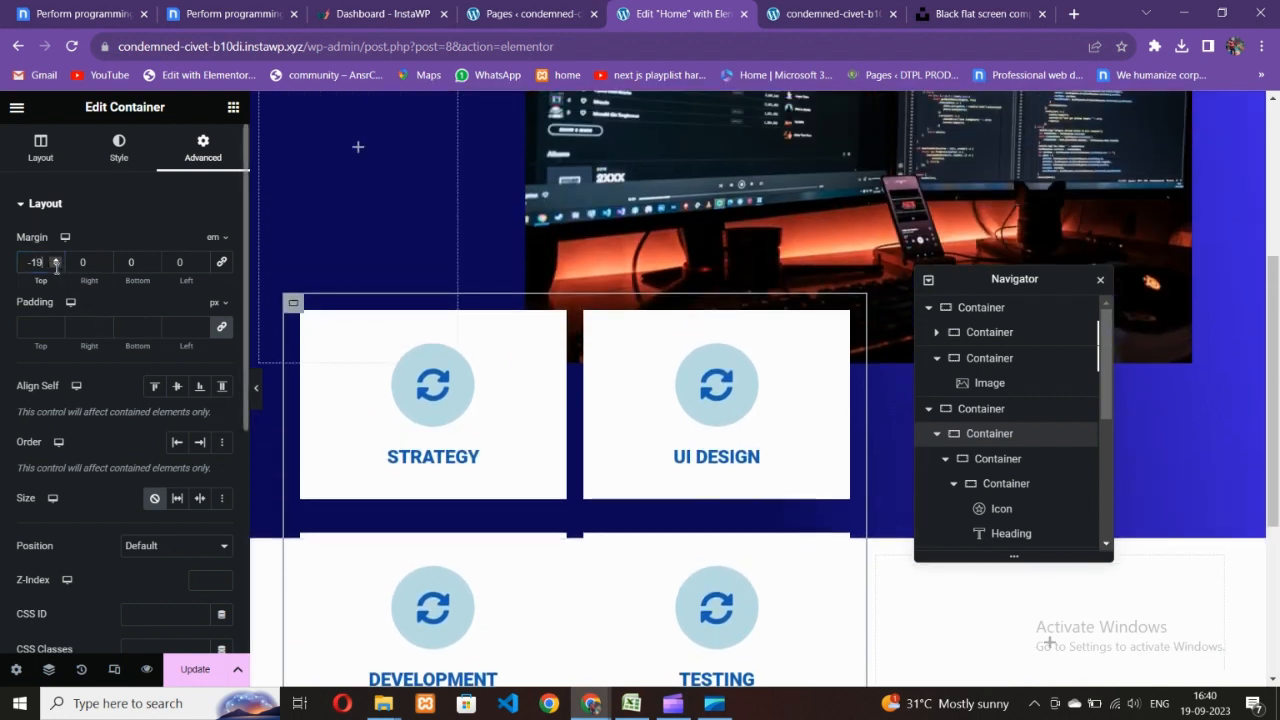
left_click(54, 266)
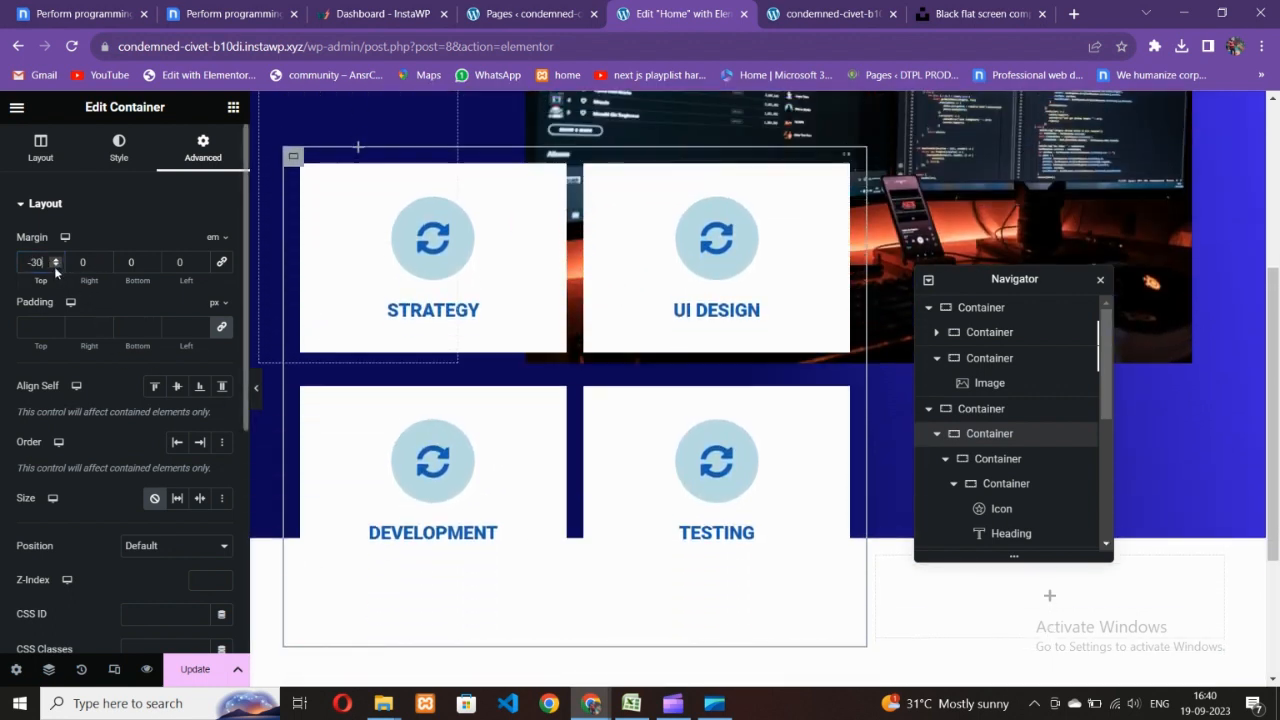
left_click(54, 266)
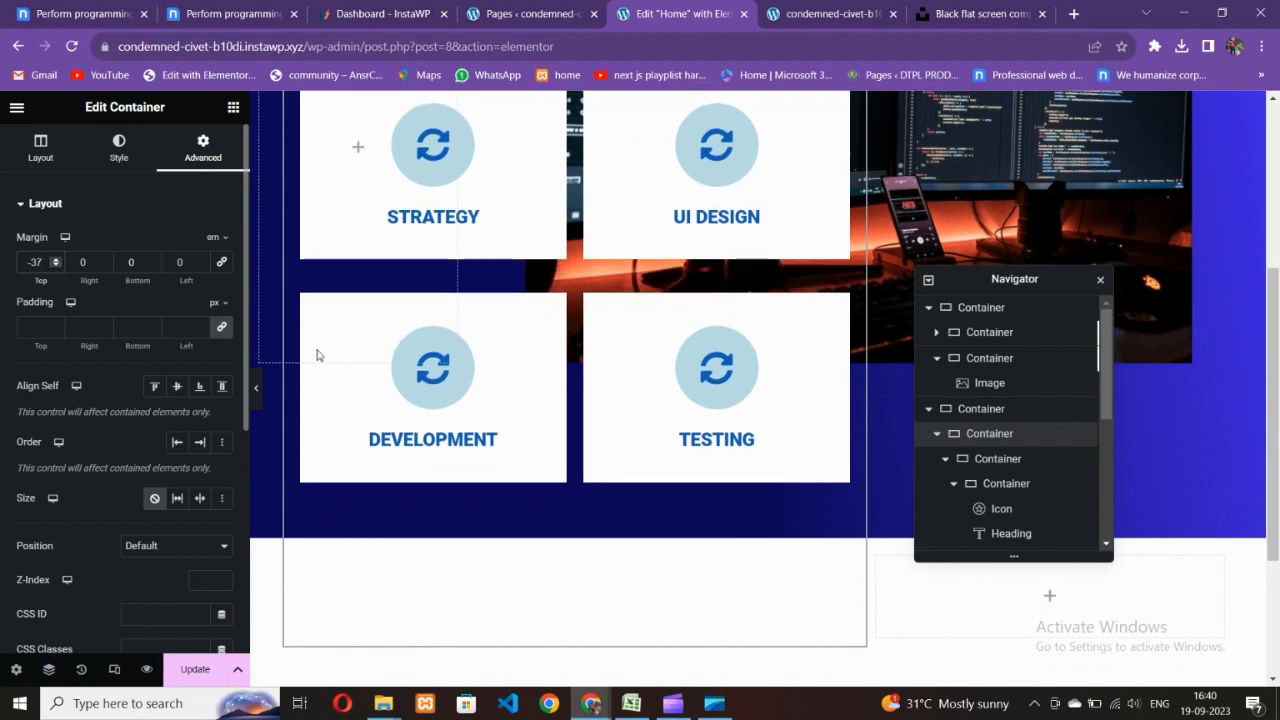
- Preview the overlapping cards and compare them with the Nicepage design
left_click(256, 388)
scroll(635, 441, "up", 2)
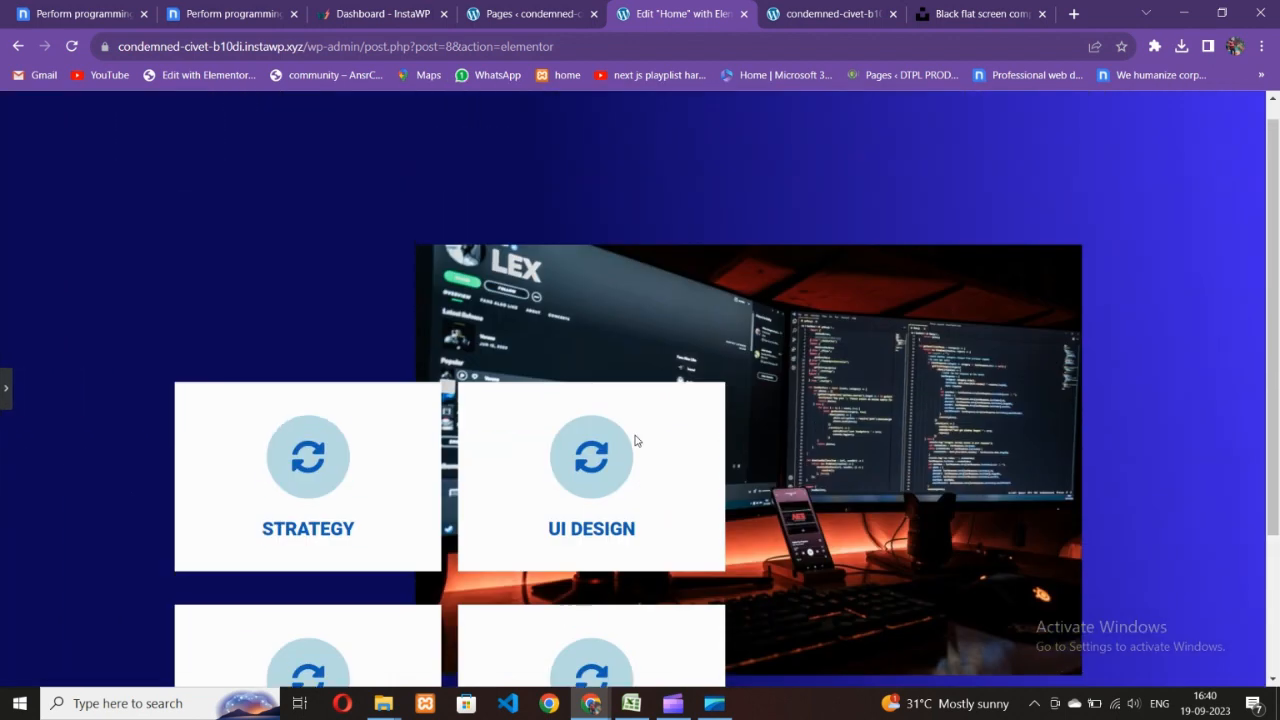
scroll(634, 437, "down", 1)
left_click(232, 14)
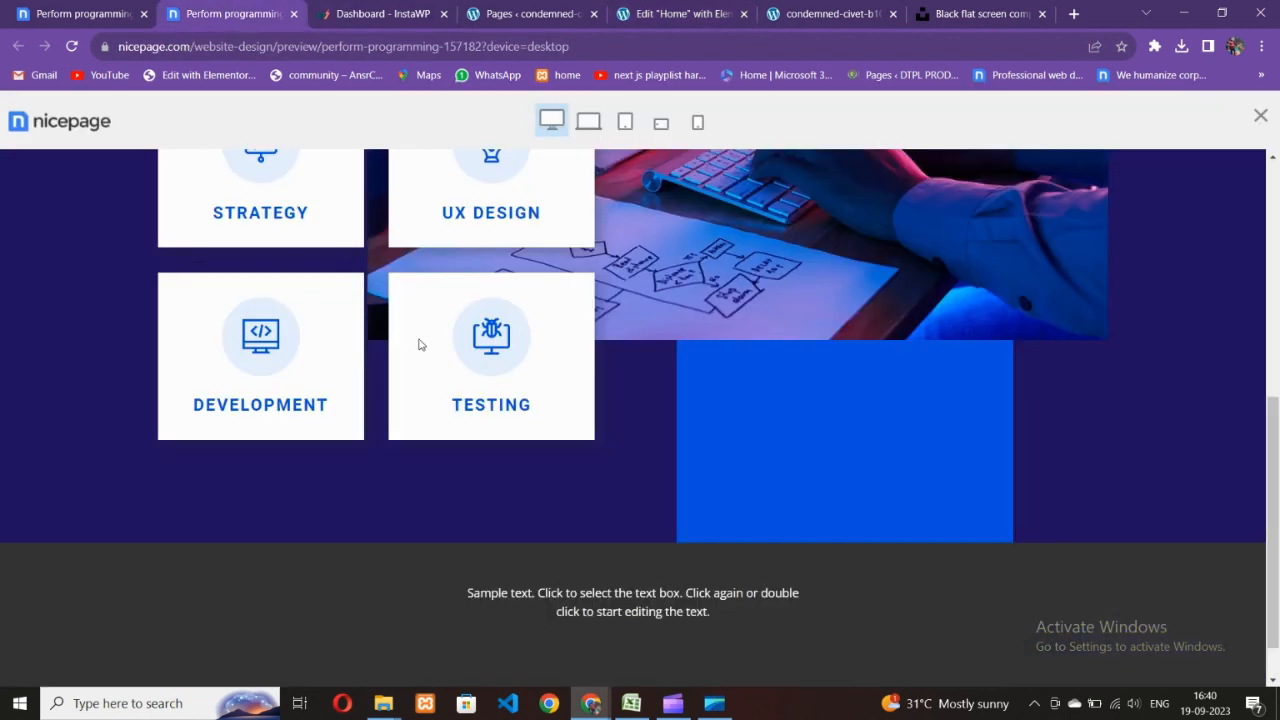
scroll(544, 333, "up", 2)
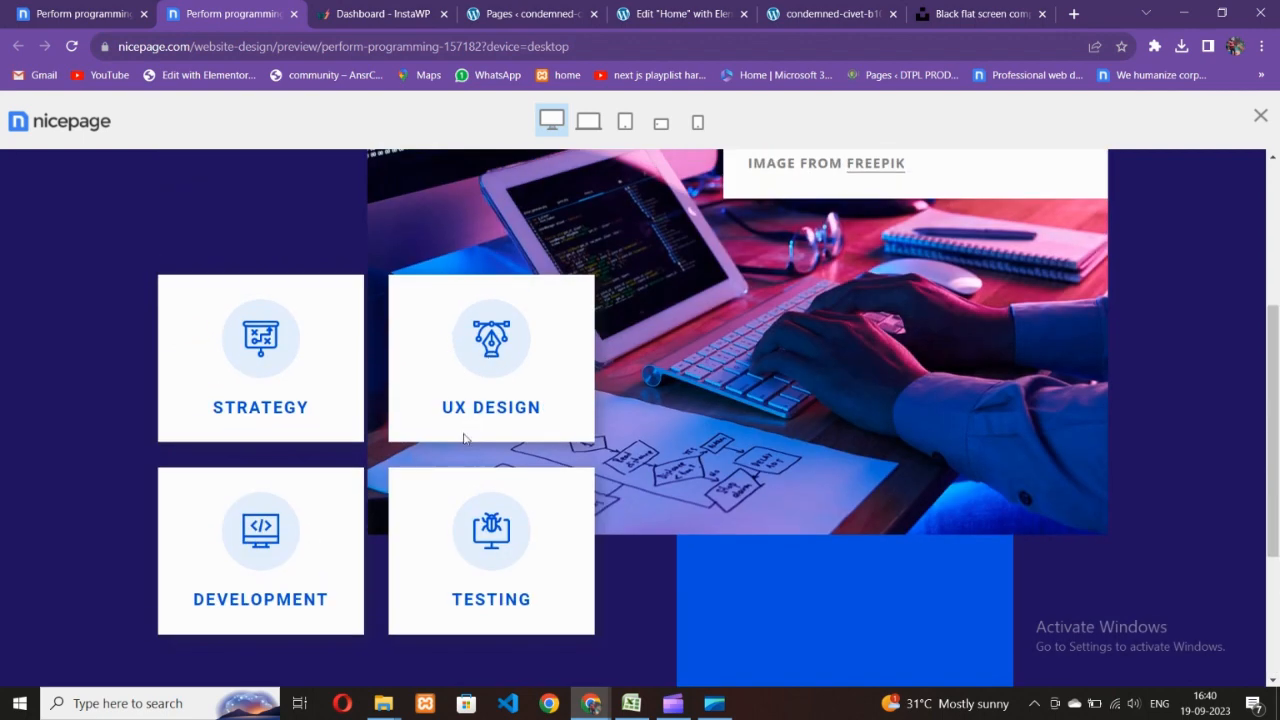
left_click(662, 14)
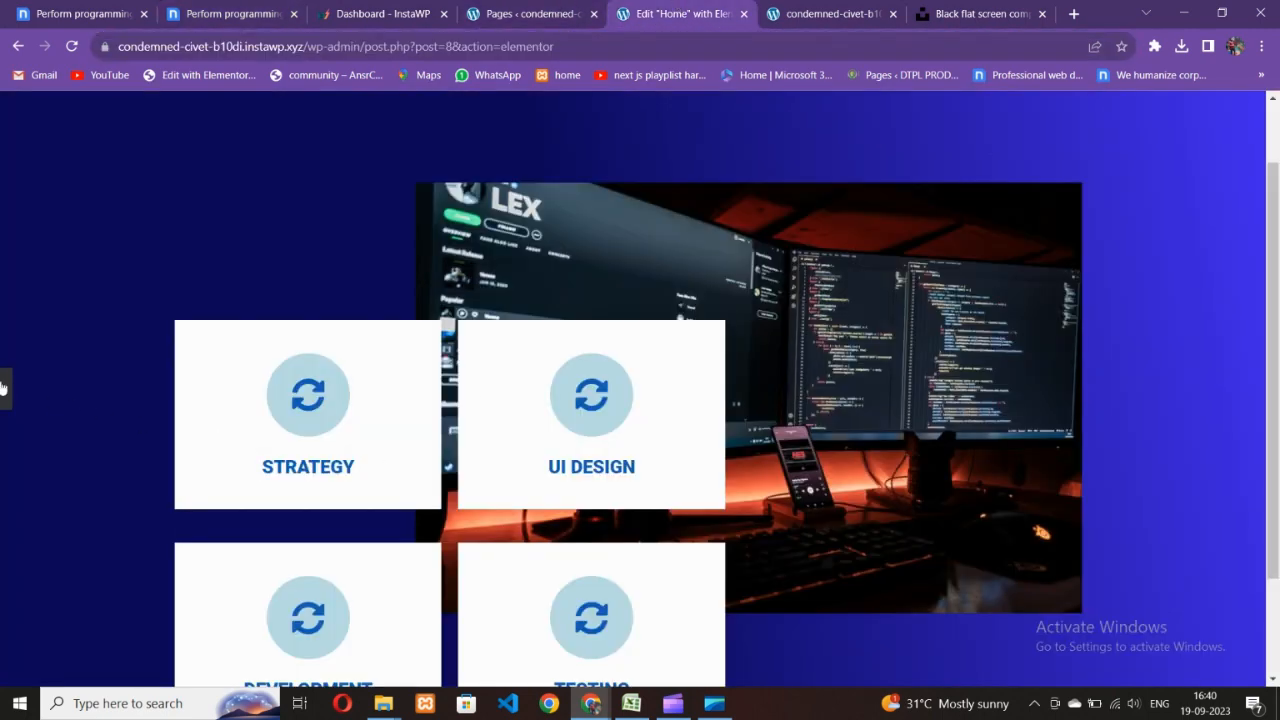
- Set the STRATEGY icon's size to 30 px
left_click(5, 388)
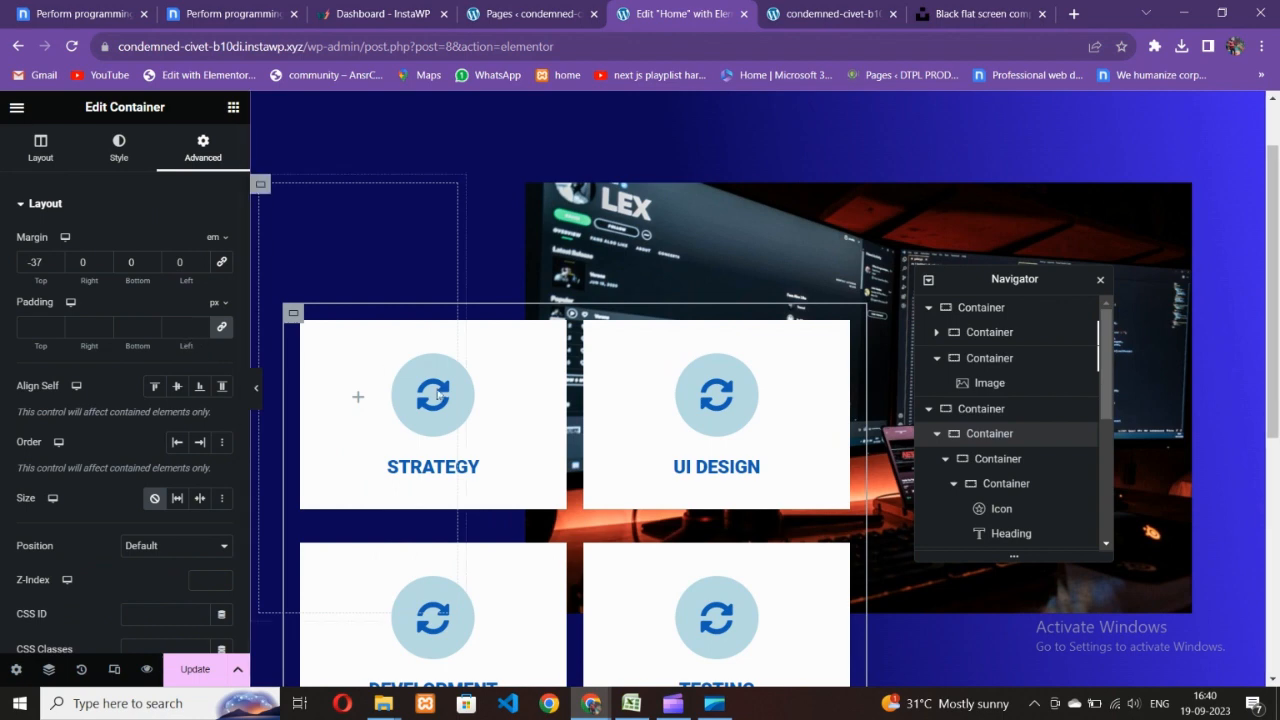
left_click(119, 149)
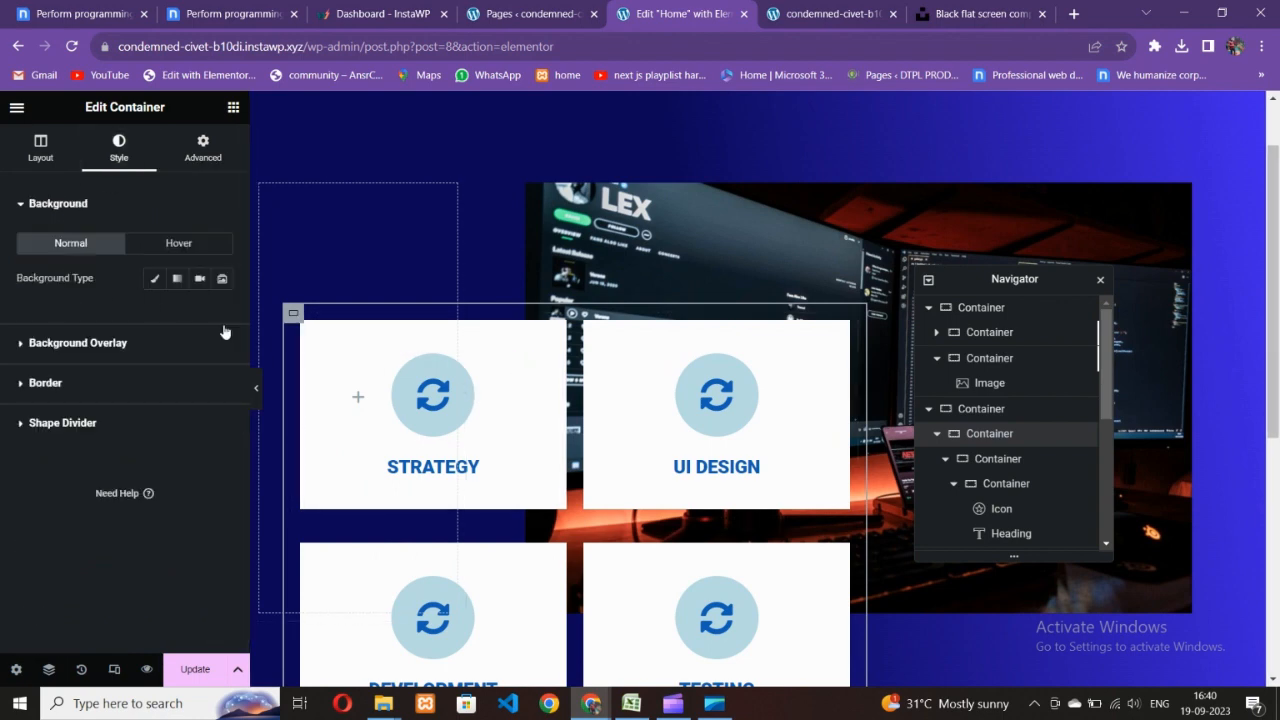
left_click(480, 414)
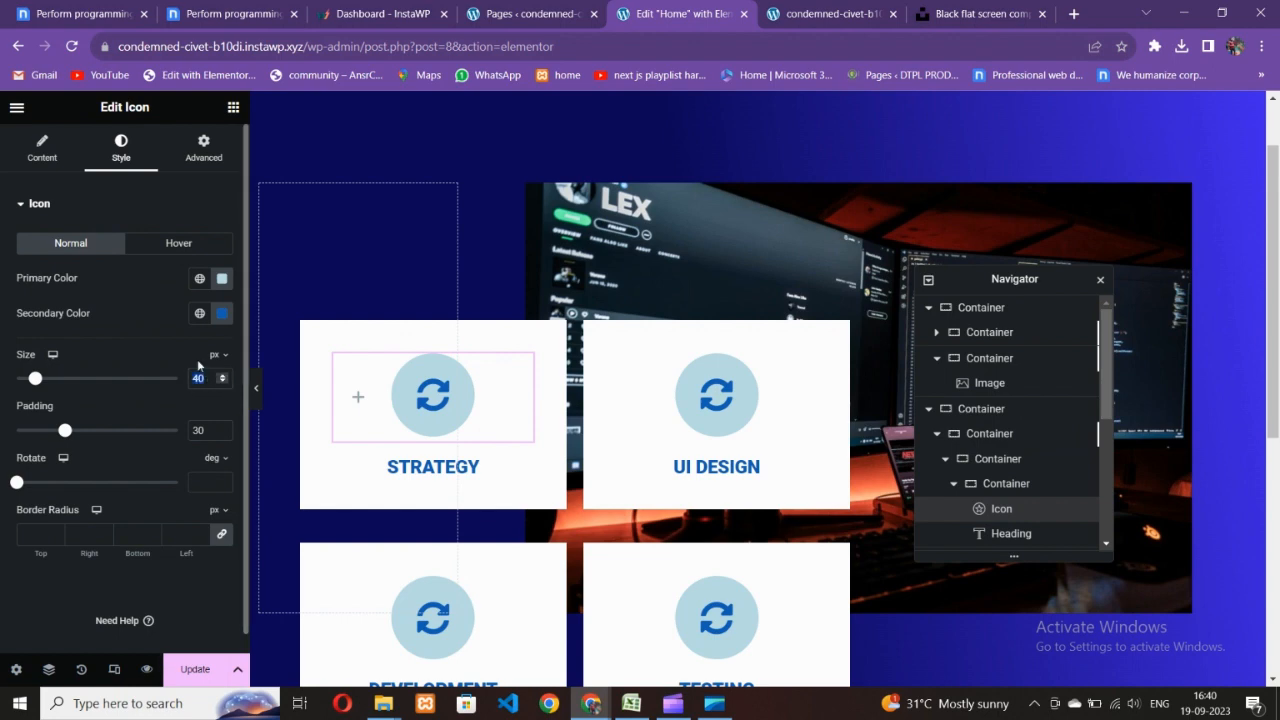
type("30")
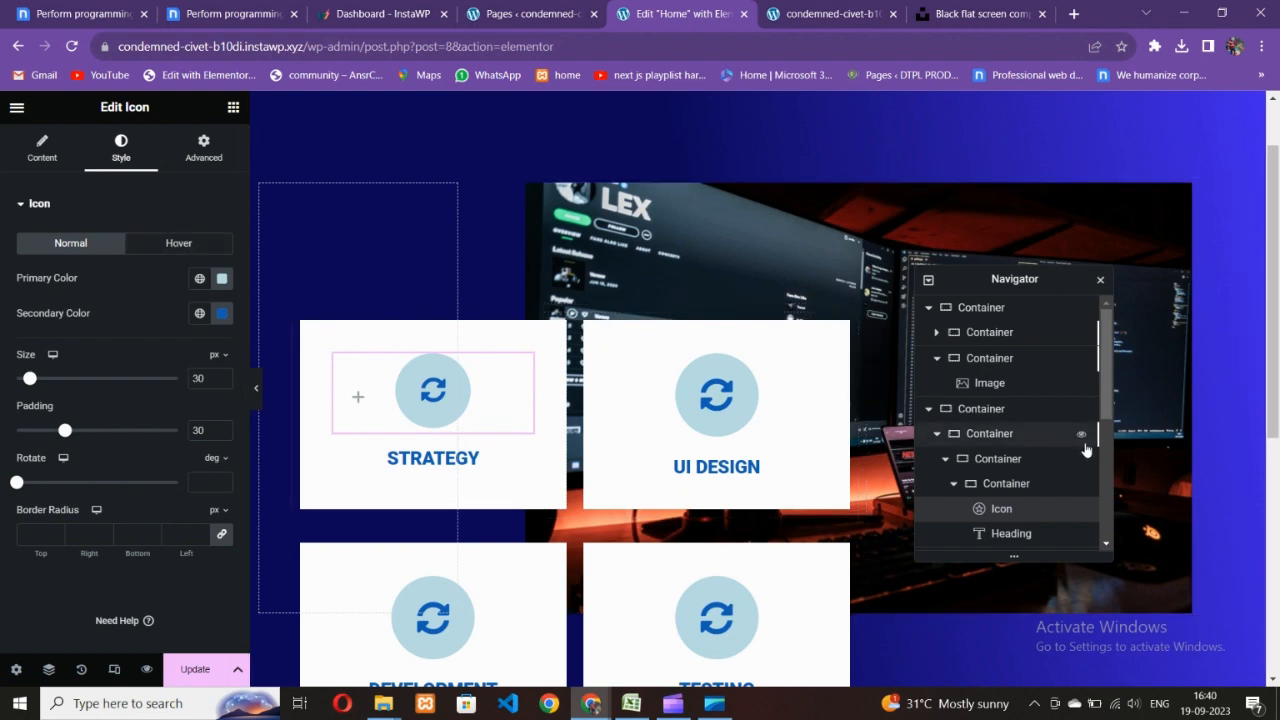
scroll(1012, 484, "down", 3)
scroll(993, 460, "down", 2)
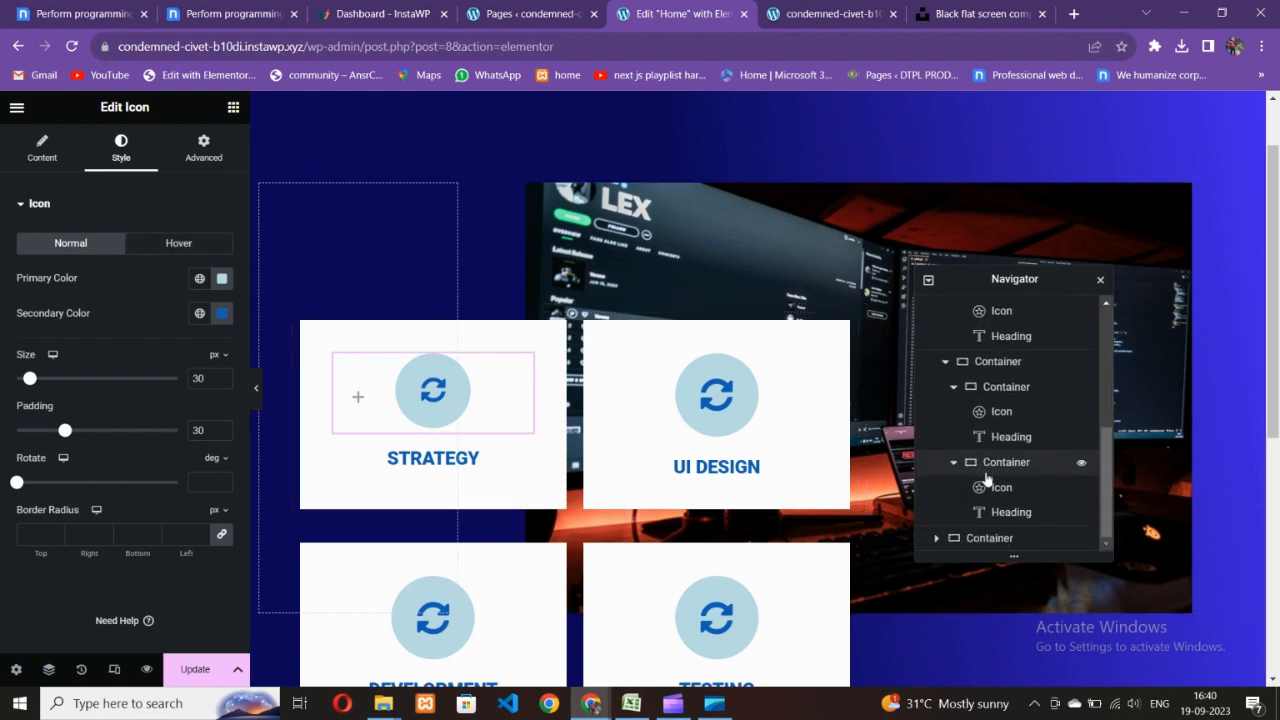
- Use the Navigator to select the row holding STRATEGY and UI DESIGN
left_click(965, 540)
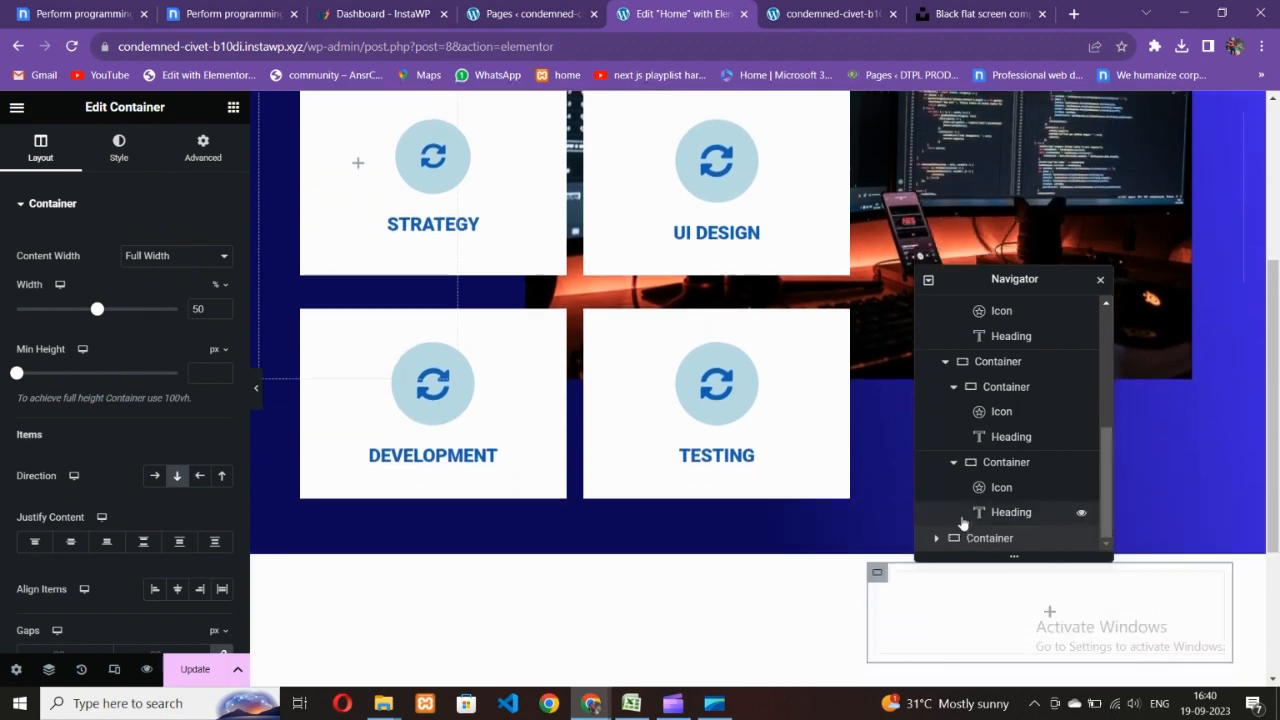
left_click(935, 540)
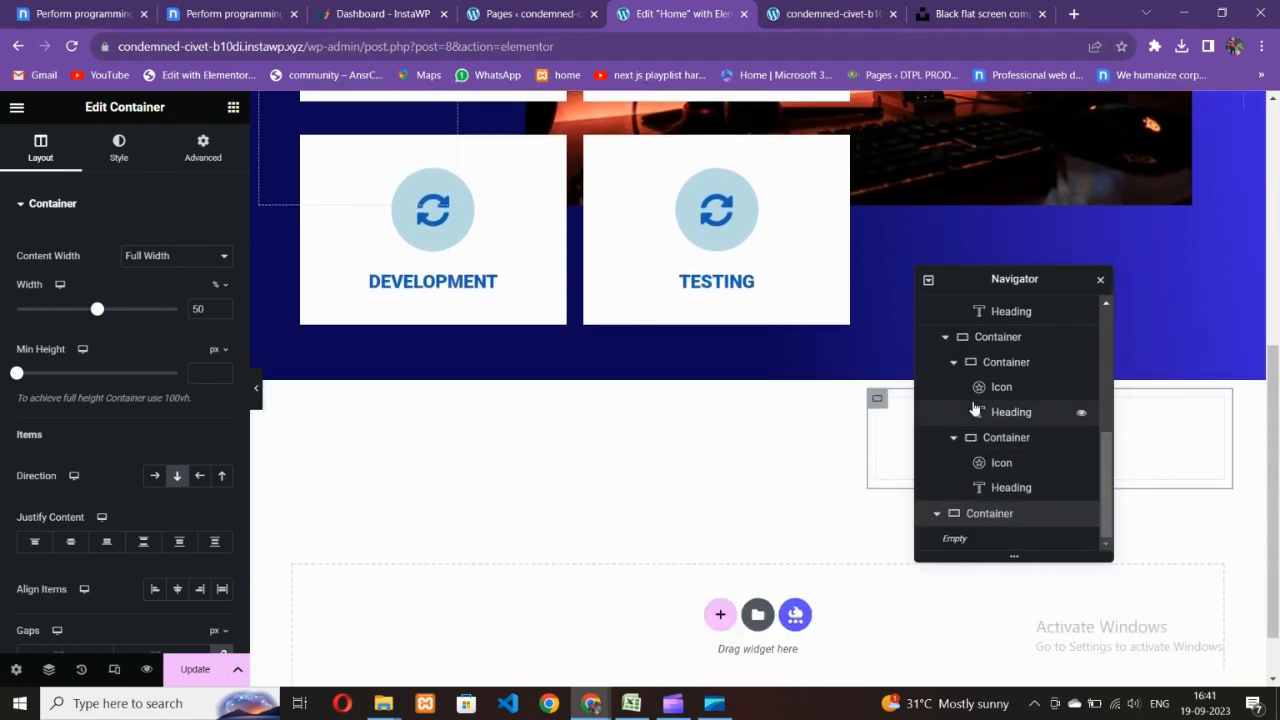
scroll(997, 410, "up", 2)
left_click(1000, 352)
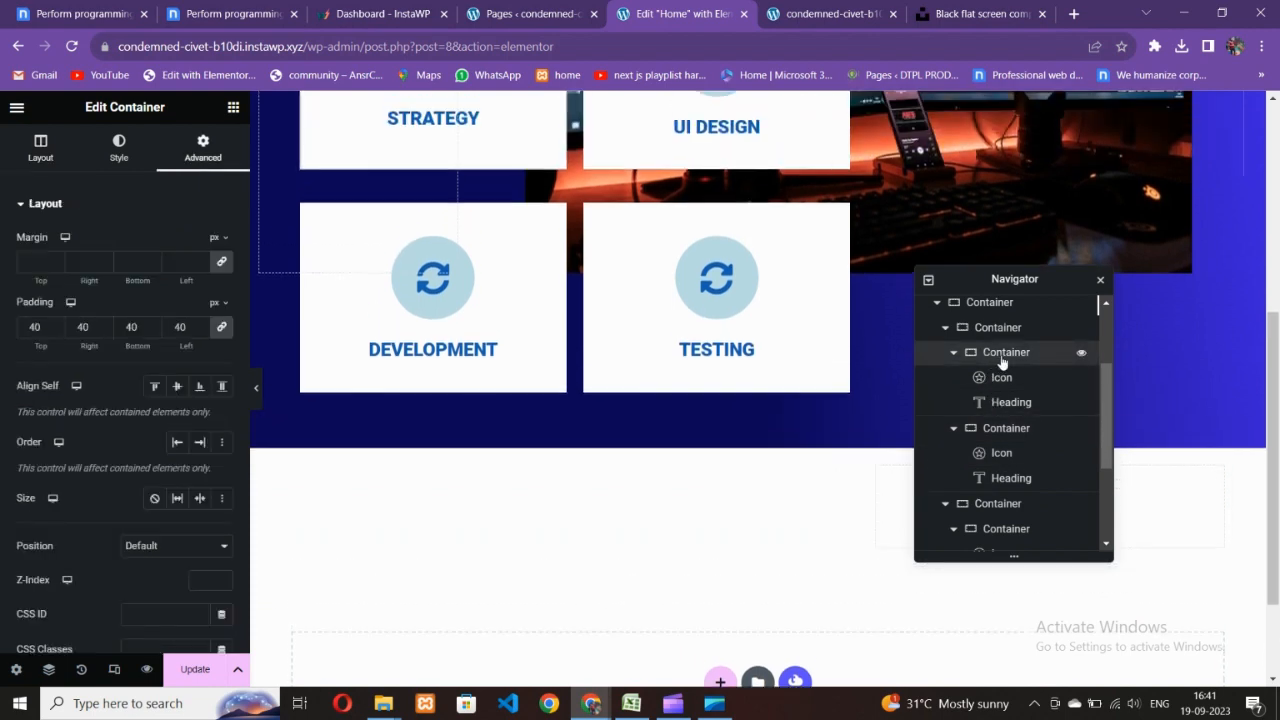
left_click(997, 330)
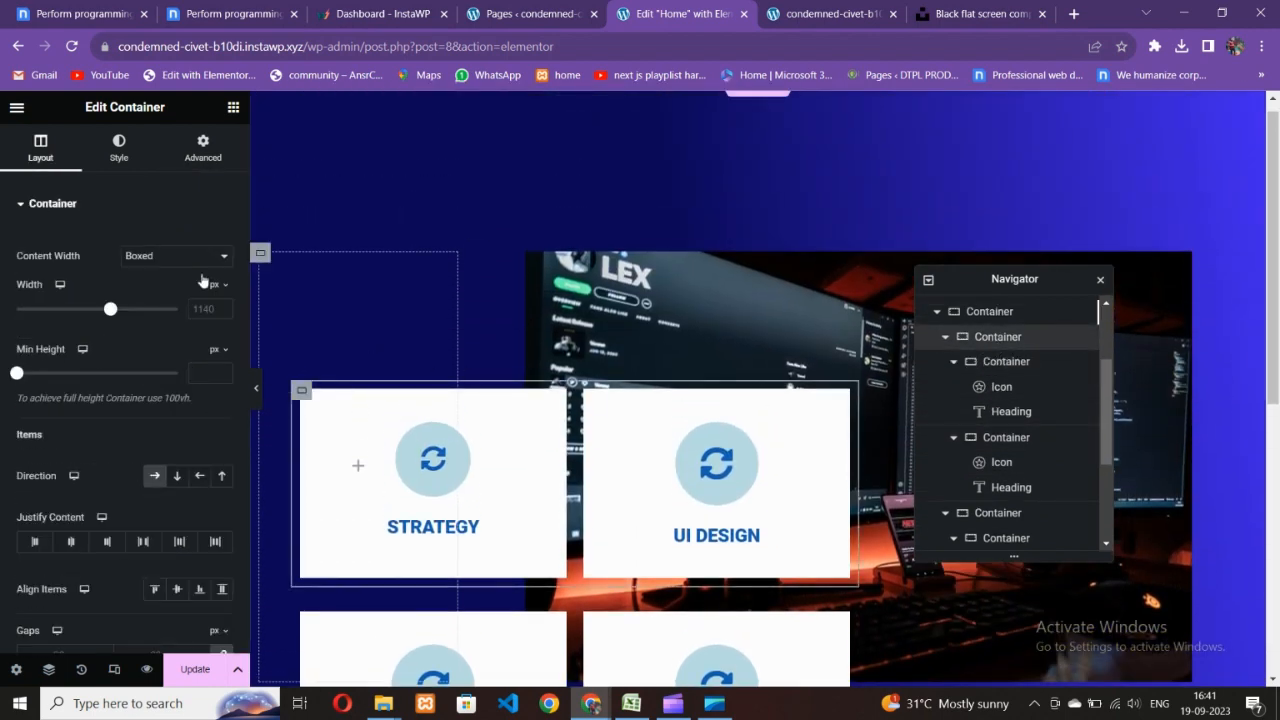
- Reset the service cards container's top margin to 0
left_click(203, 148)
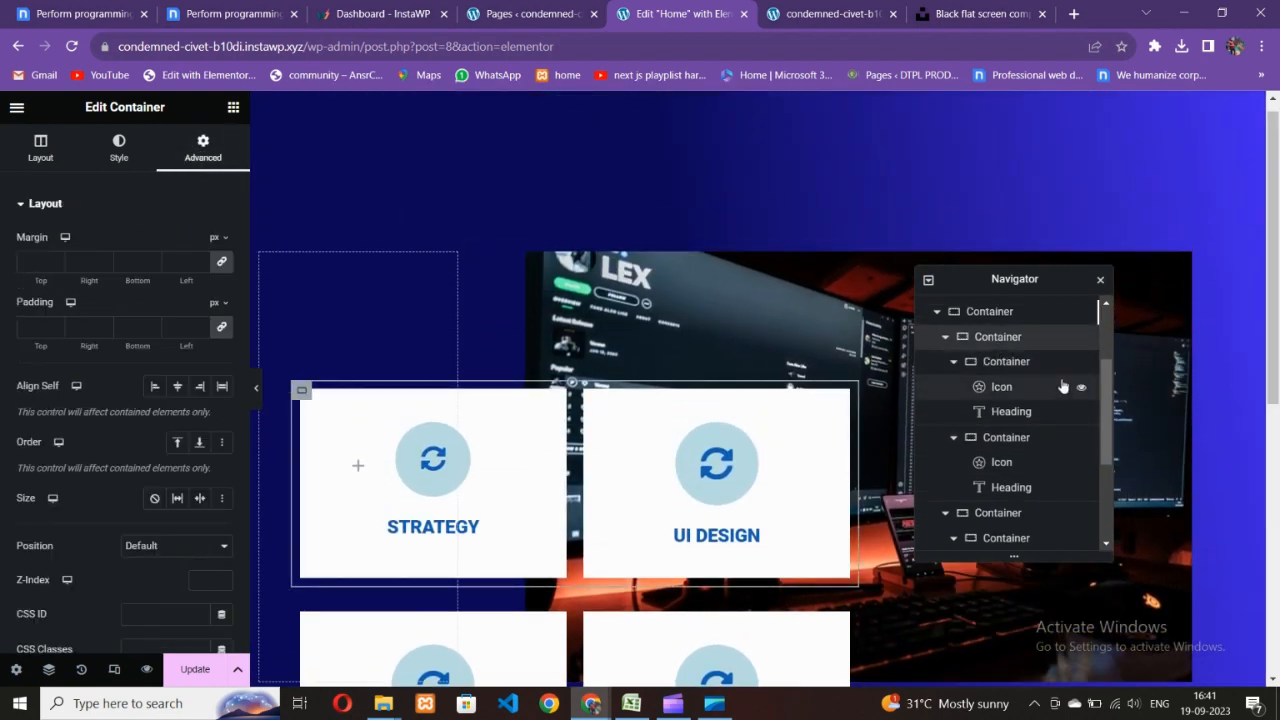
left_click(1012, 311)
left_click(205, 152)
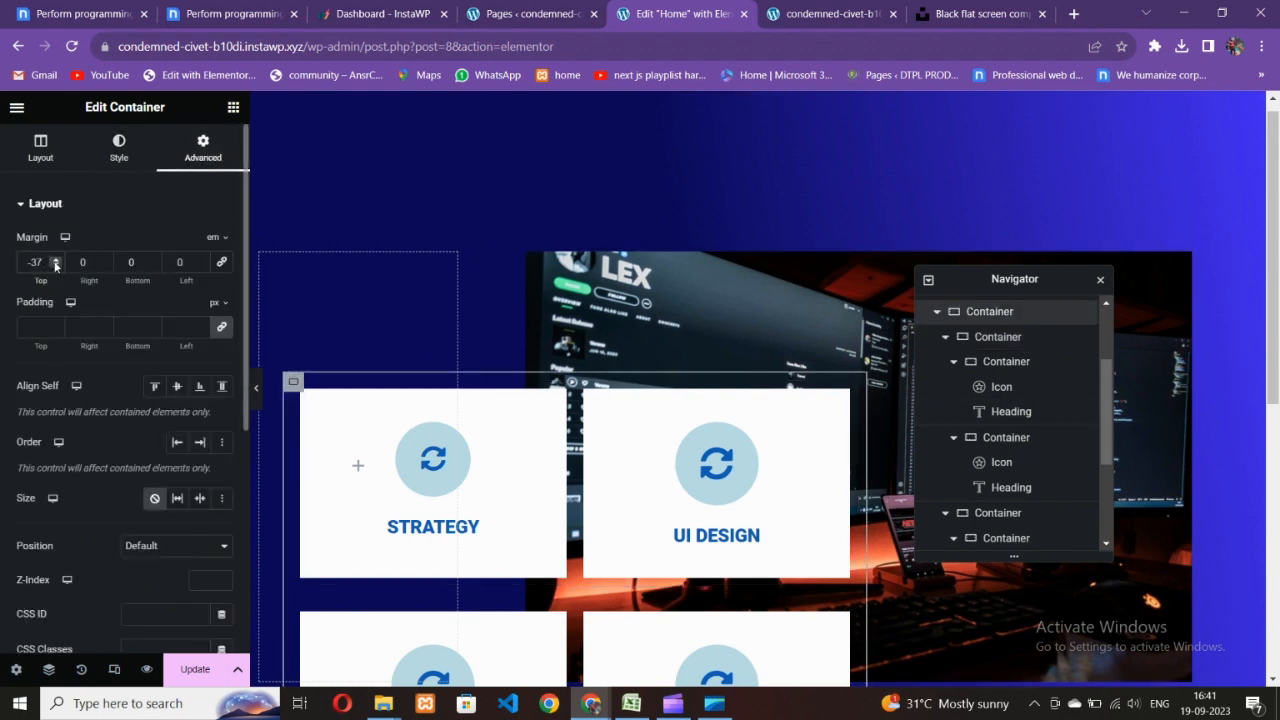
key("BackSpace")
key("BackSpace")
- Change the STRATEGY card's padding from 40 to 20 on all sides
scroll(648, 420, "down", 5)
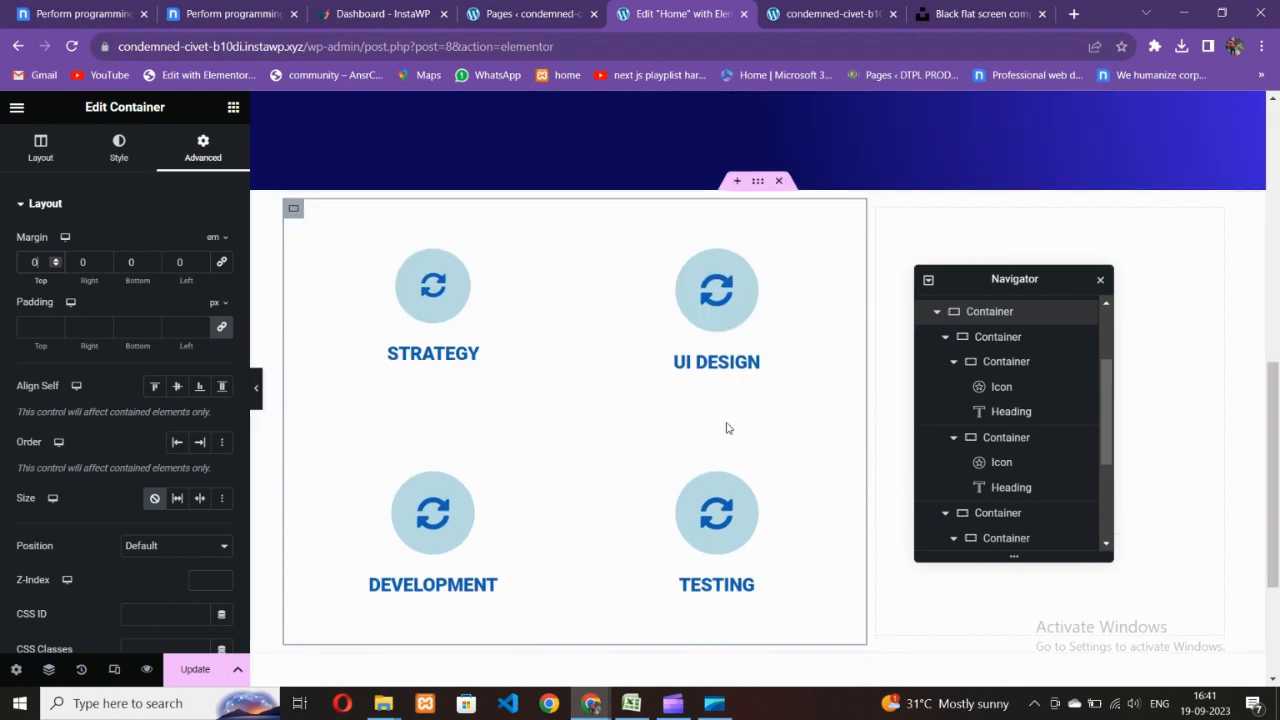
left_click(317, 239)
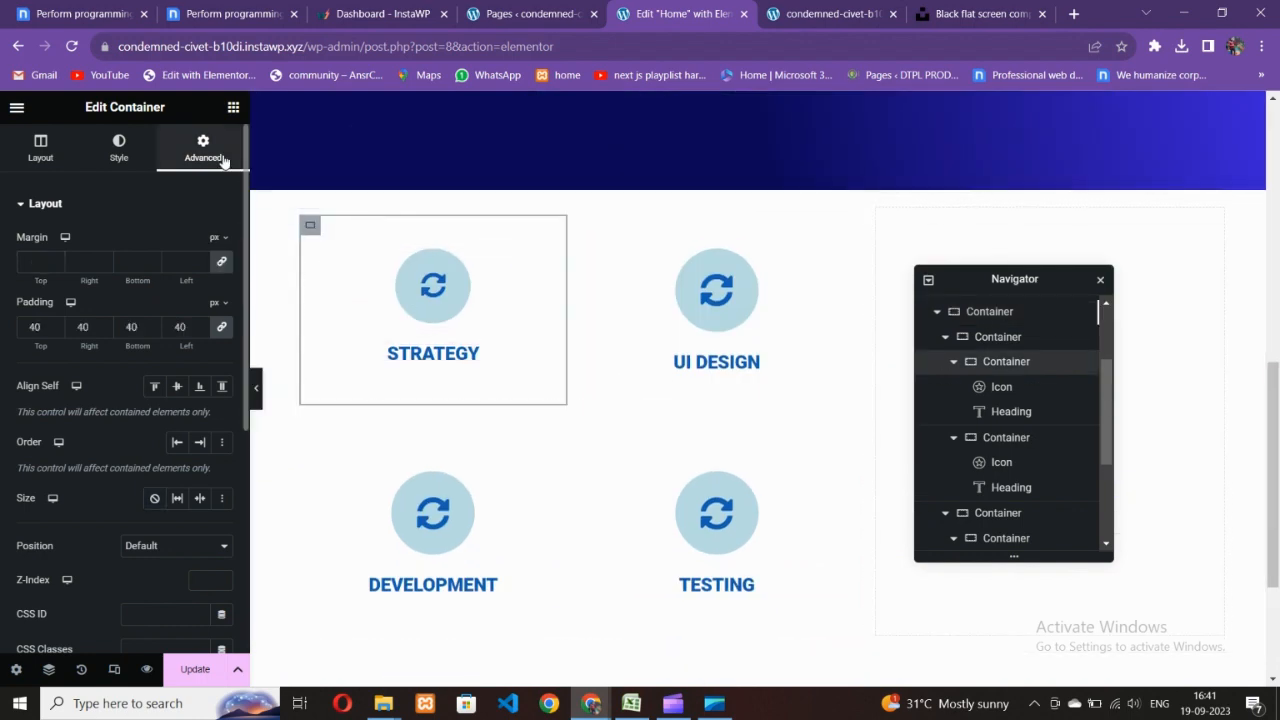
left_click_drag(43, 329, 16, 337)
type("2")
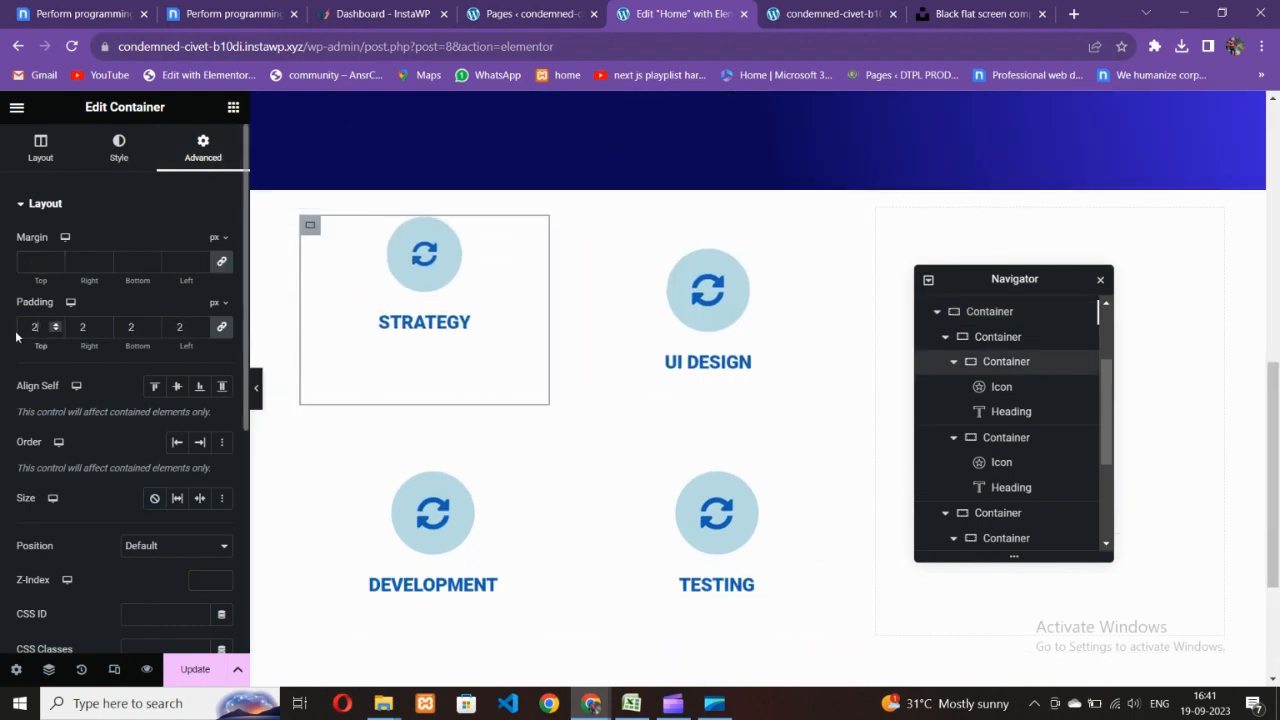
type("0")
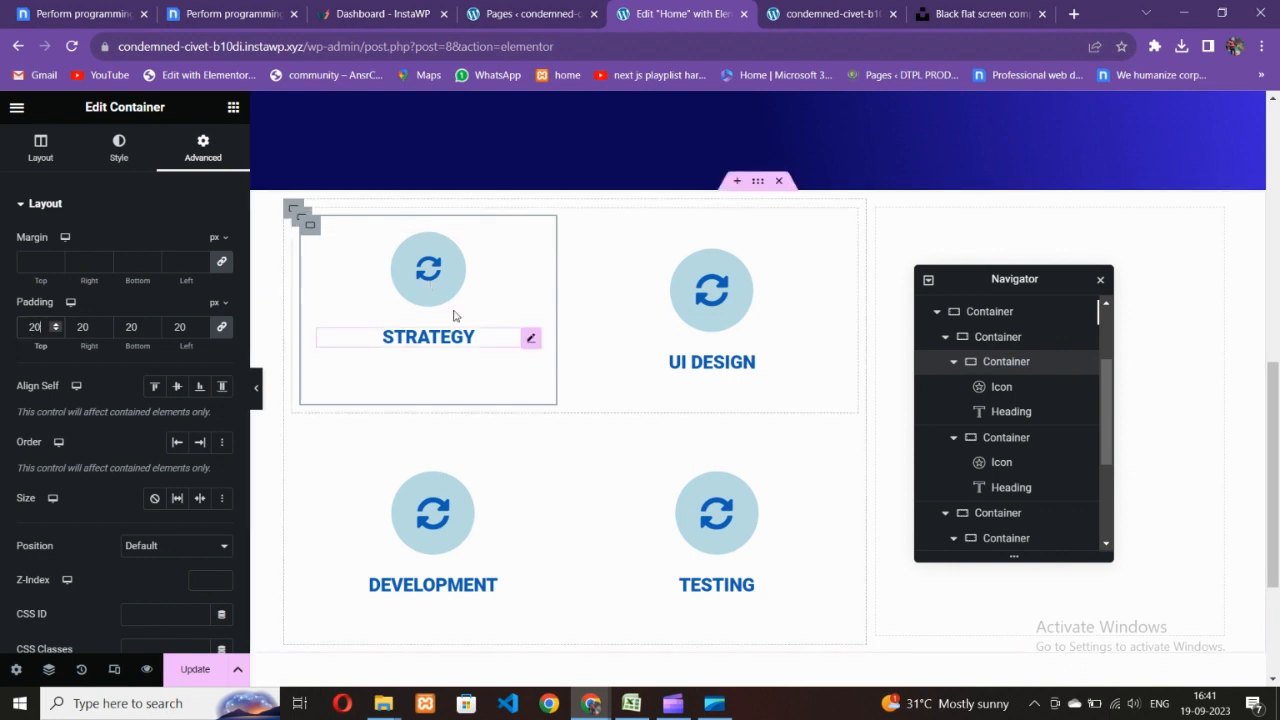
- Copy the STRATEGY card's style onto the UI DESIGN, Development and Testing cards
right_click(309, 232)
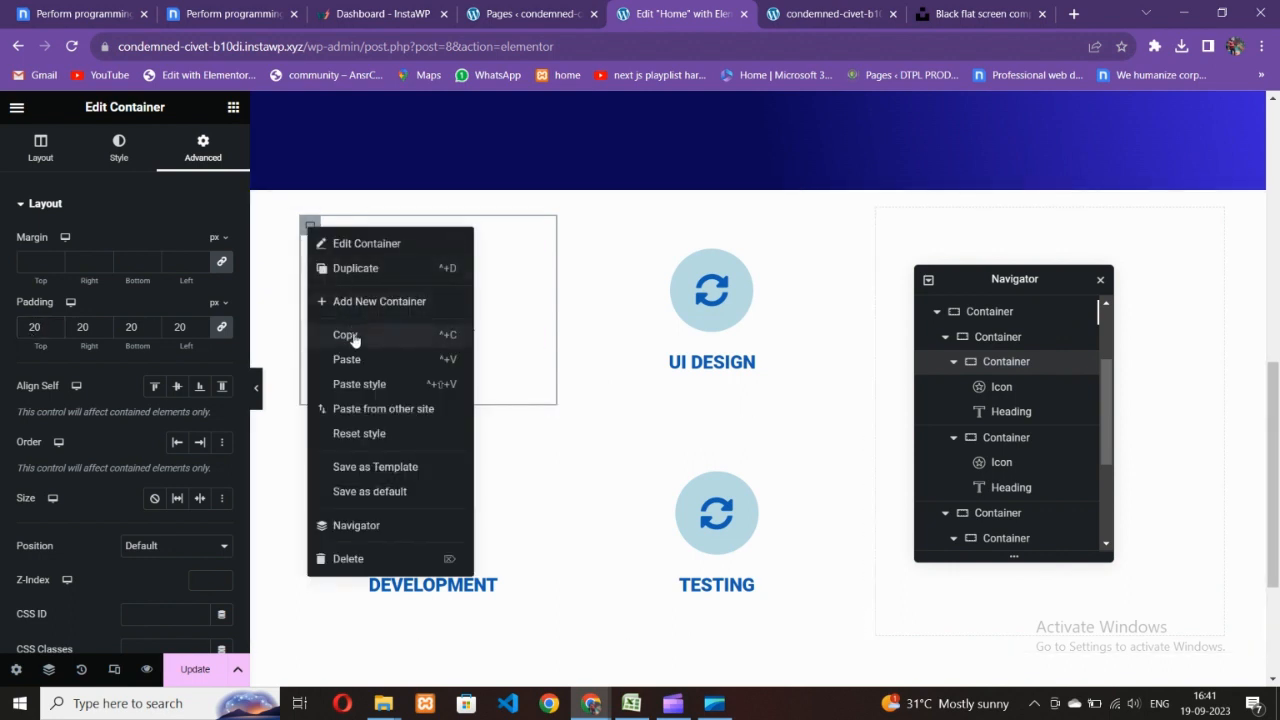
left_click(354, 334)
right_click(585, 226)
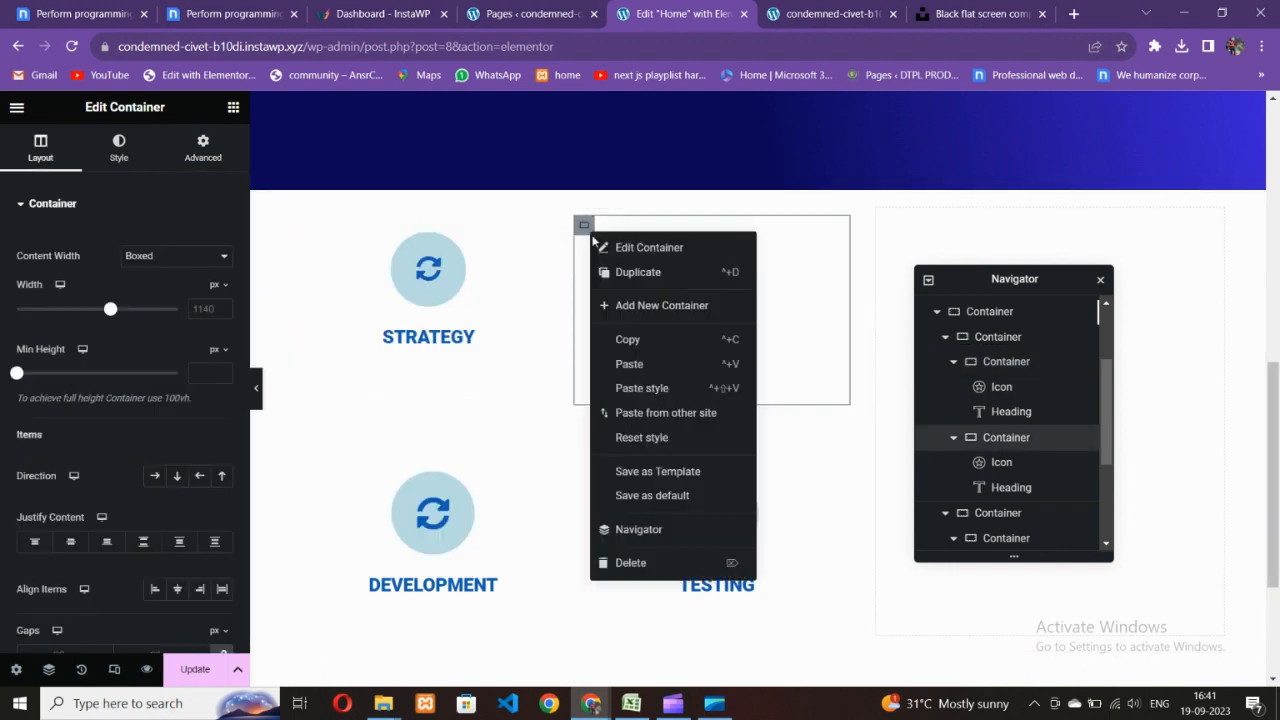
left_click(630, 370)
scroll(430, 330, "down", 2)
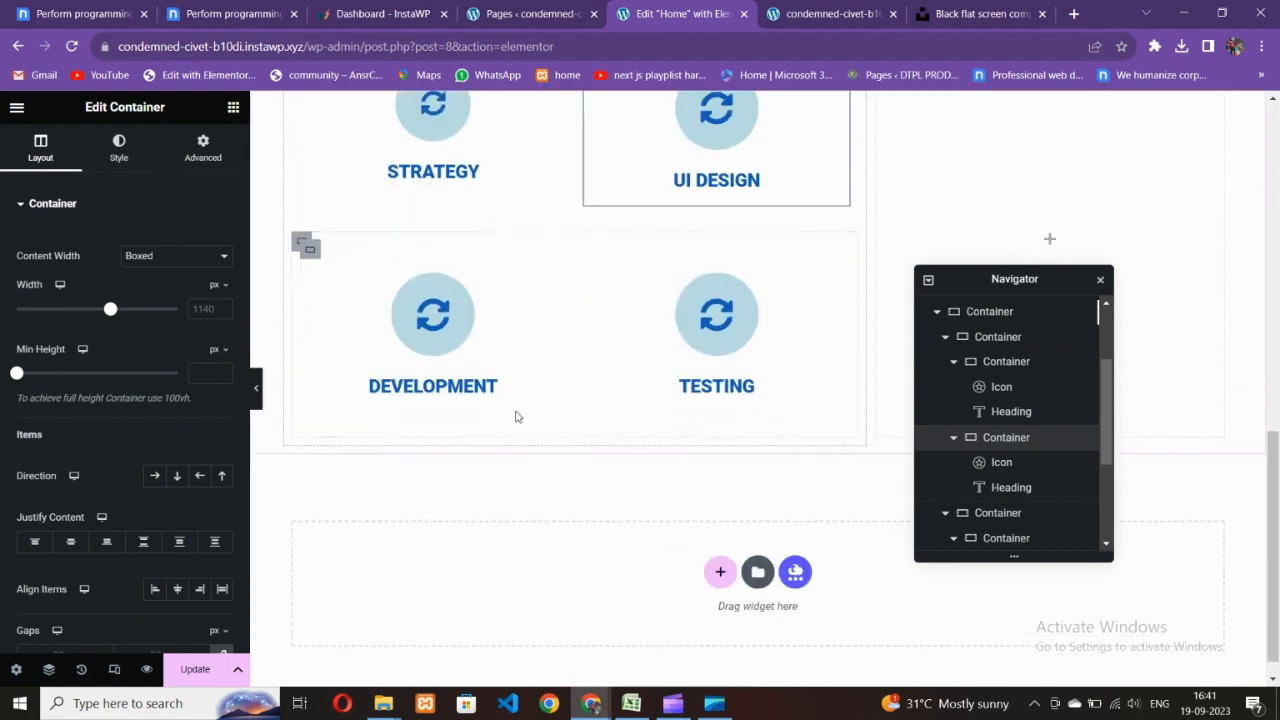
right_click(309, 250)
left_click(412, 408)
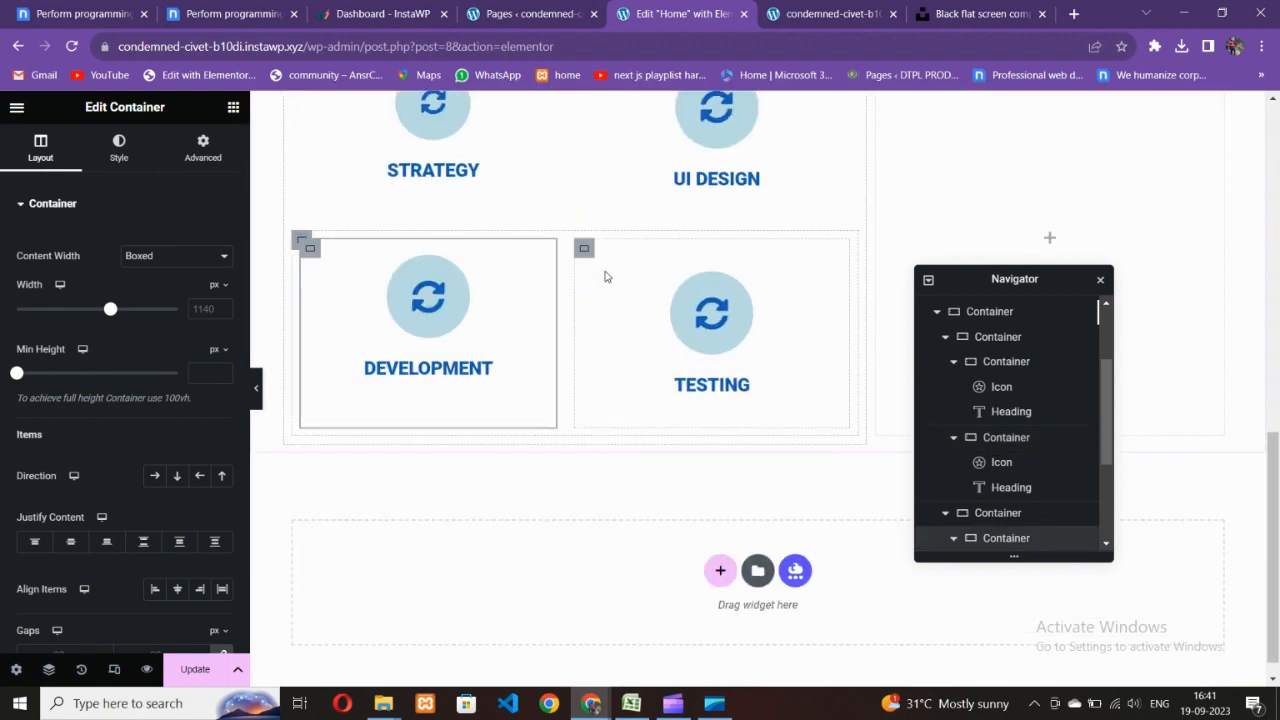
right_click(587, 249)
left_click(636, 398)
- Drag the card grid's edge to narrow it to 50% width
scroll(639, 388, "up", 3)
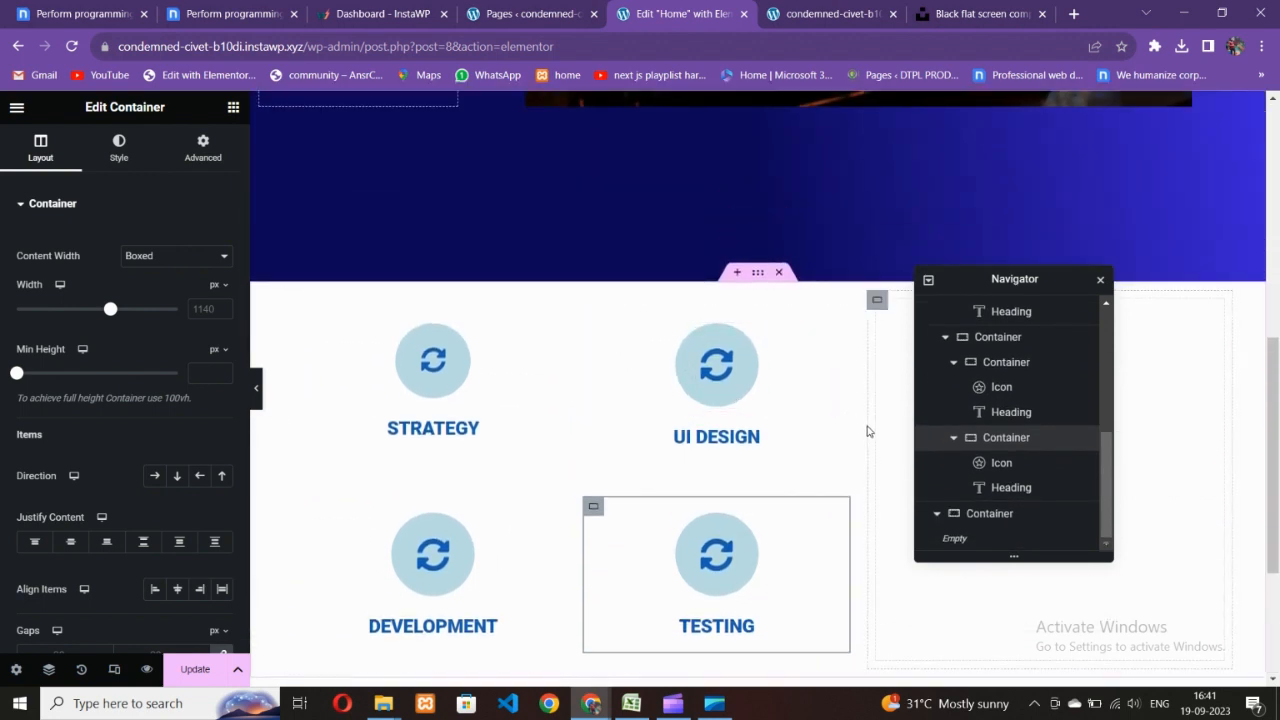
left_click_drag(864, 424, 782, 429)
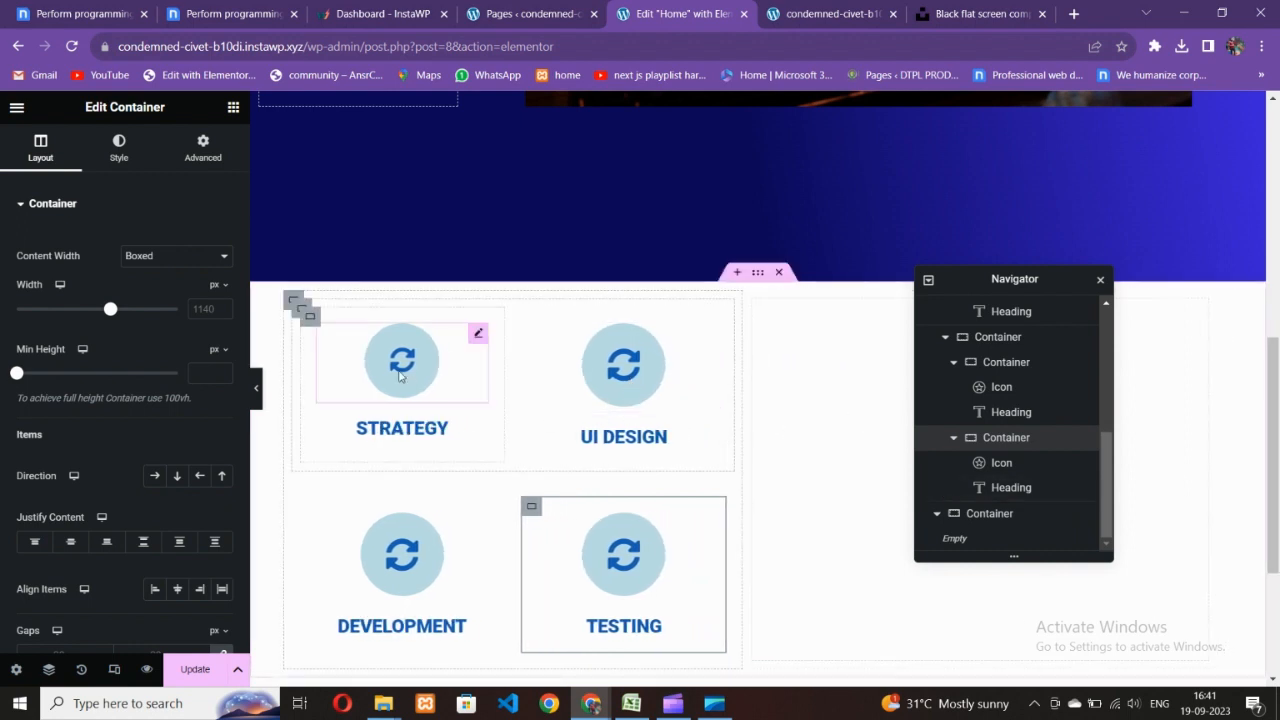
scroll(1006, 420, "up", 2)
- Set the four-card container's top margin to -33 em and preview the result
left_click(996, 421)
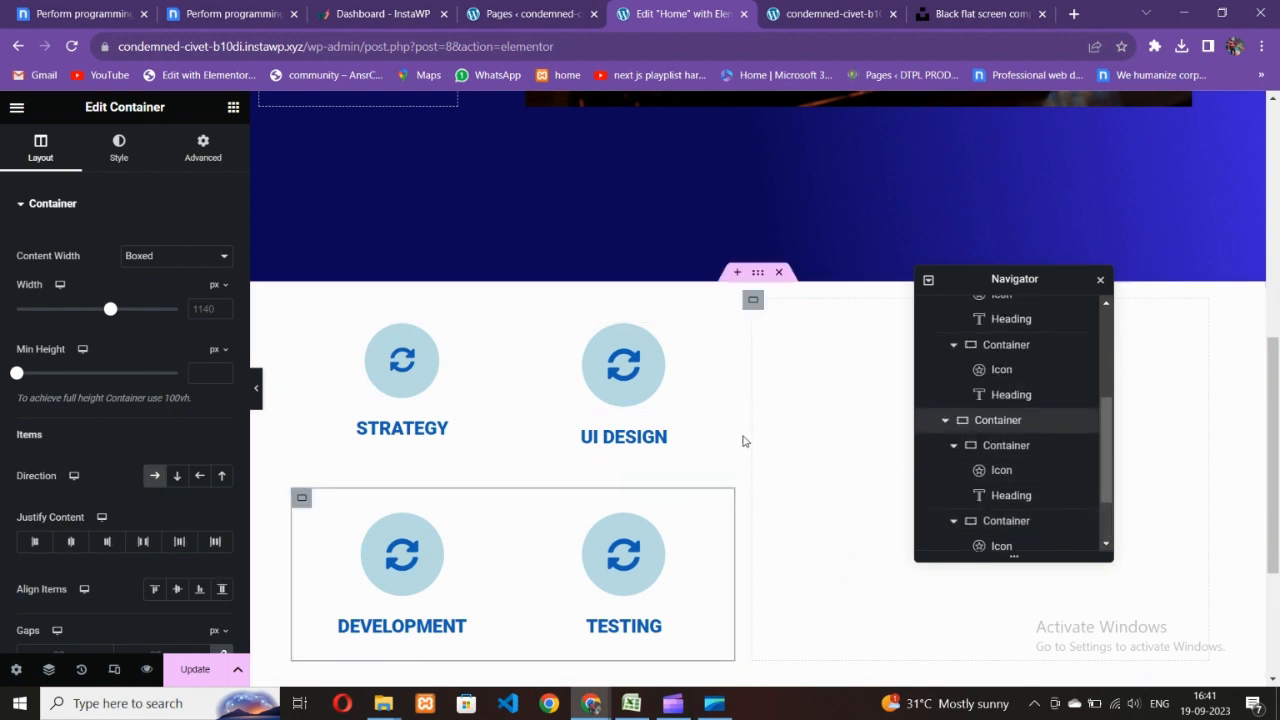
scroll(1010, 373, "up", 1)
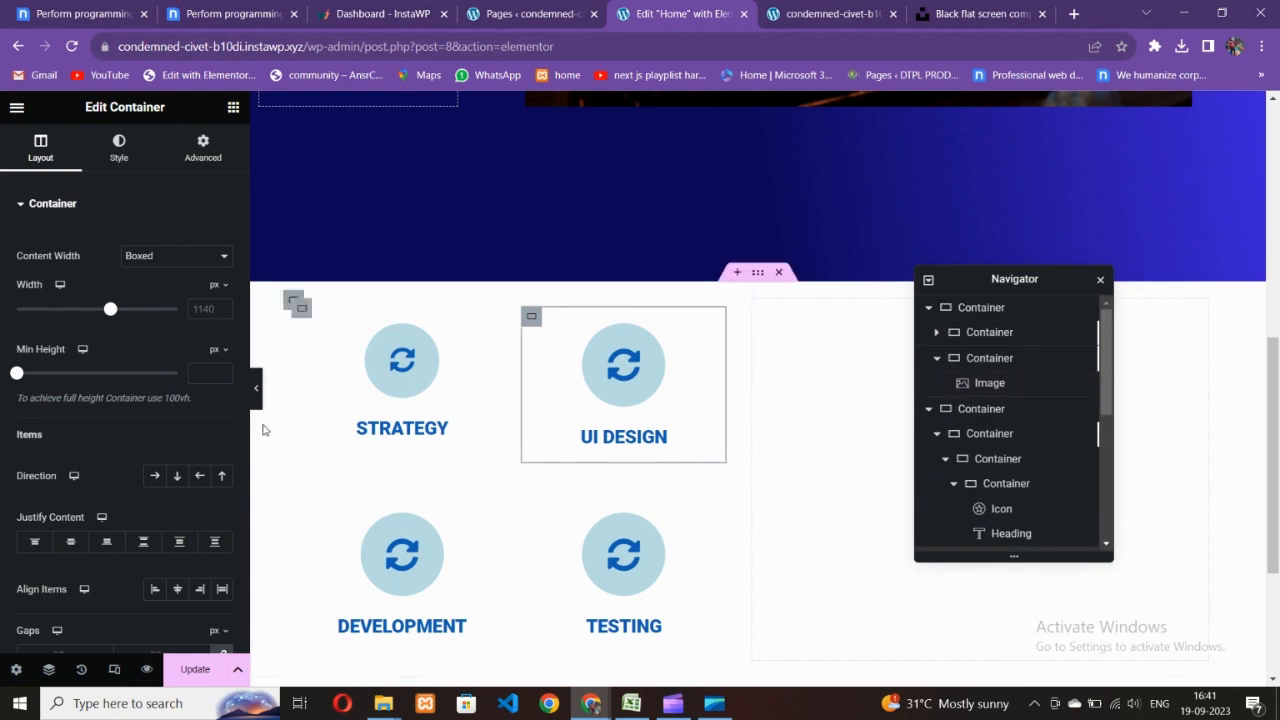
left_click(293, 305)
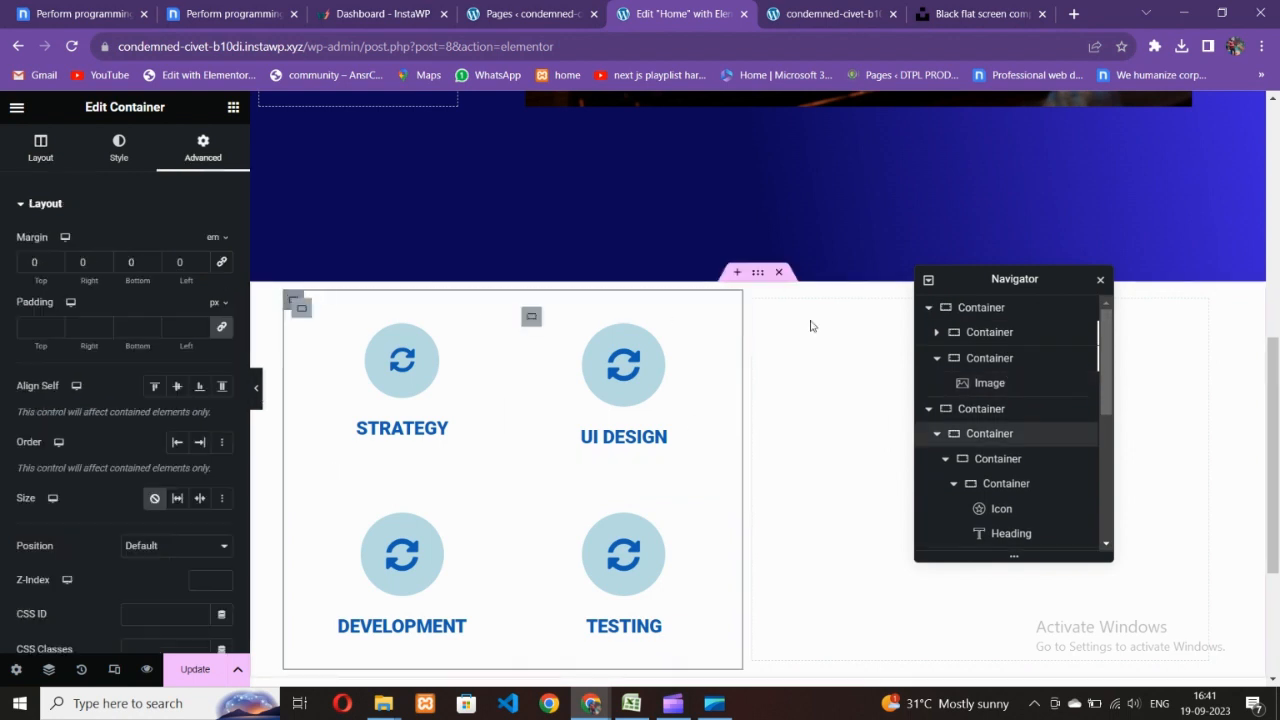
left_click(53, 265)
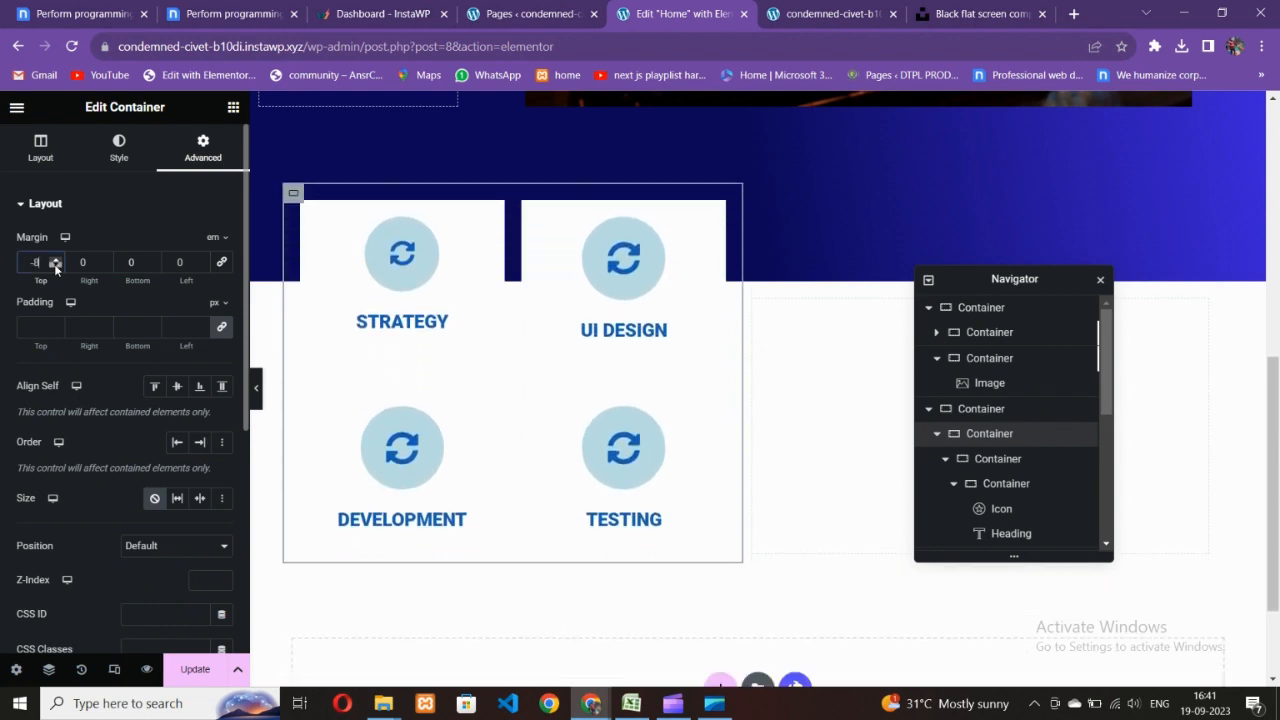
left_click_drag(55, 265, 56, 266)
scroll(358, 336, "up", 5)
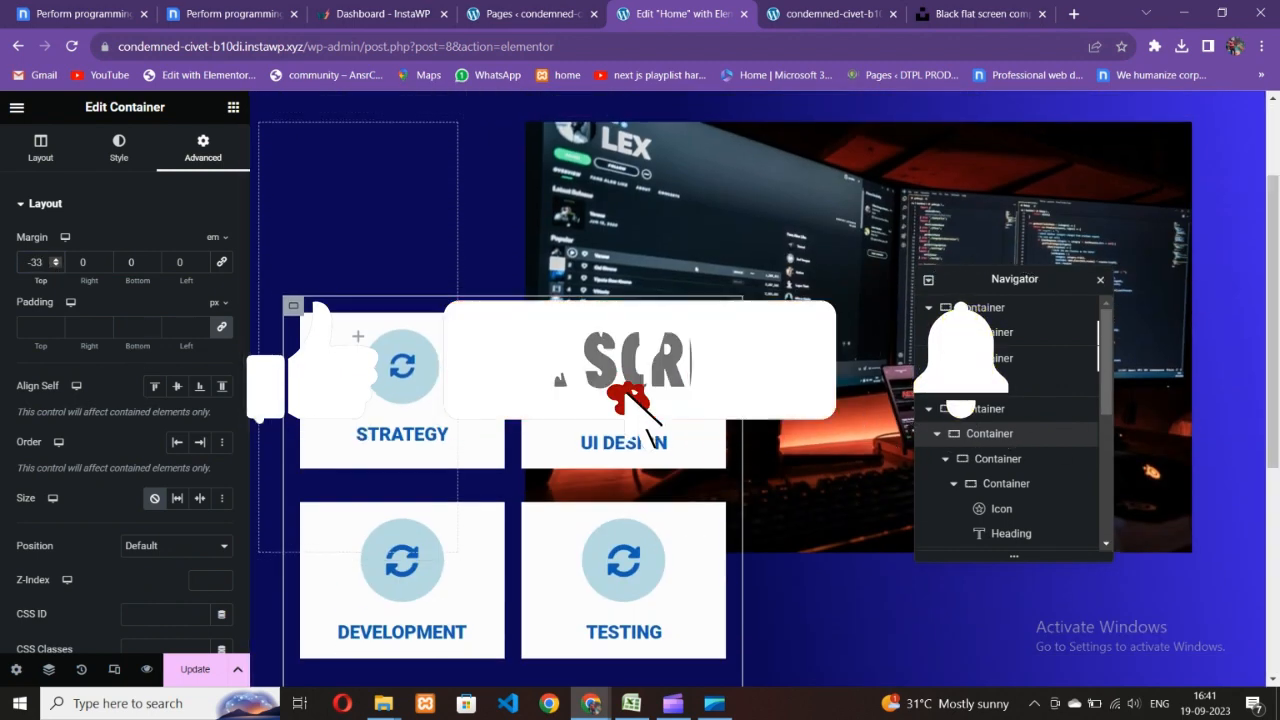
left_click(256, 388)
- Scroll through the preview showing the card grid over the monitor photo
scroll(666, 448, "down", 2)
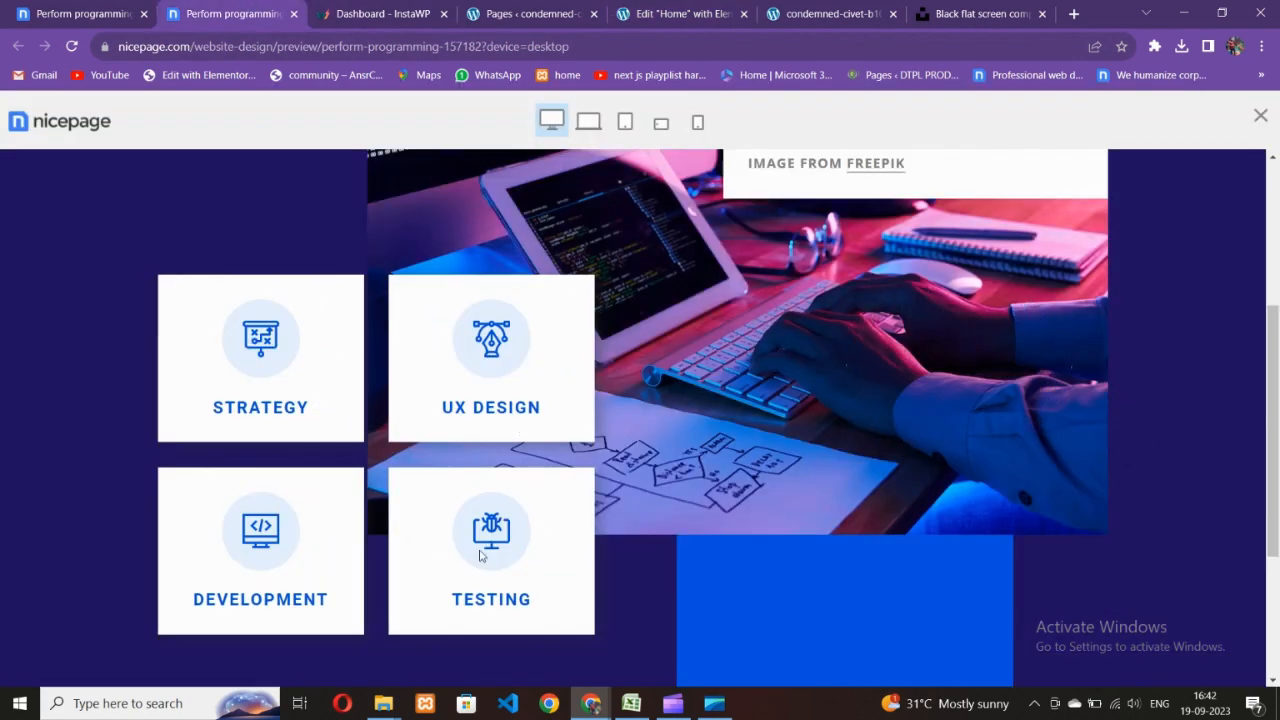
scroll(557, 508, "down", 3)
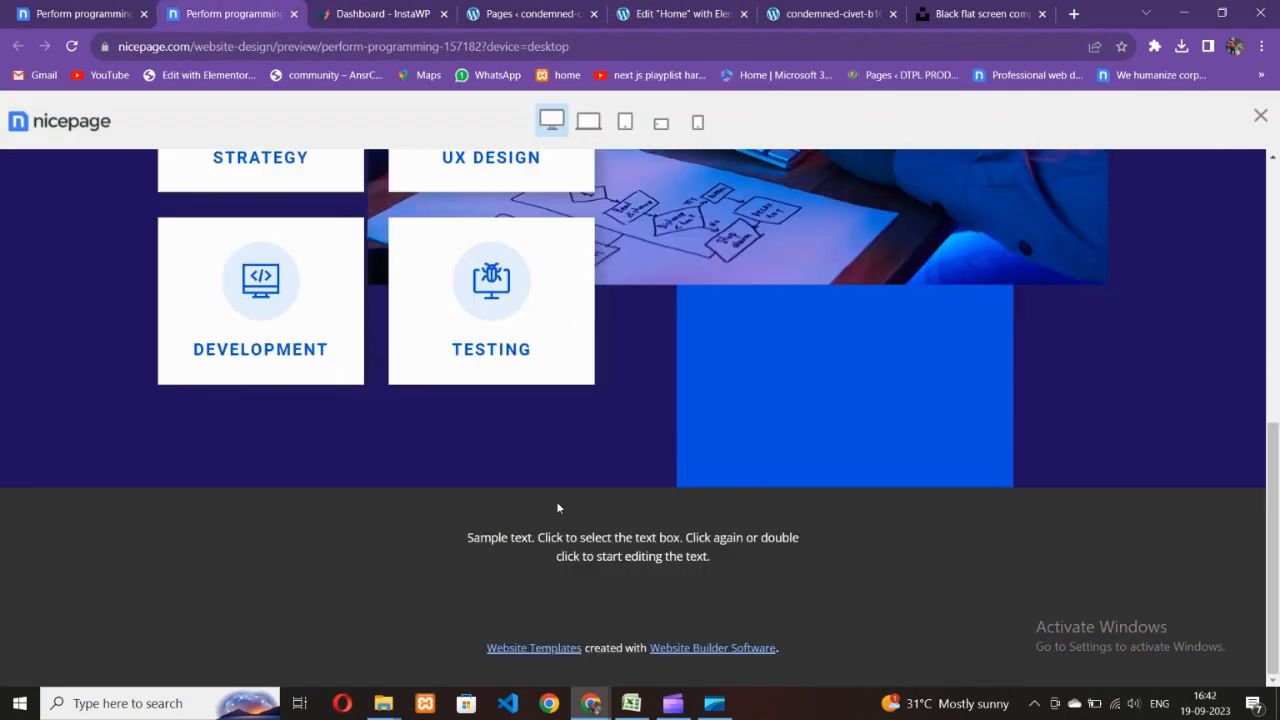
scroll(622, 480, "up", 3)
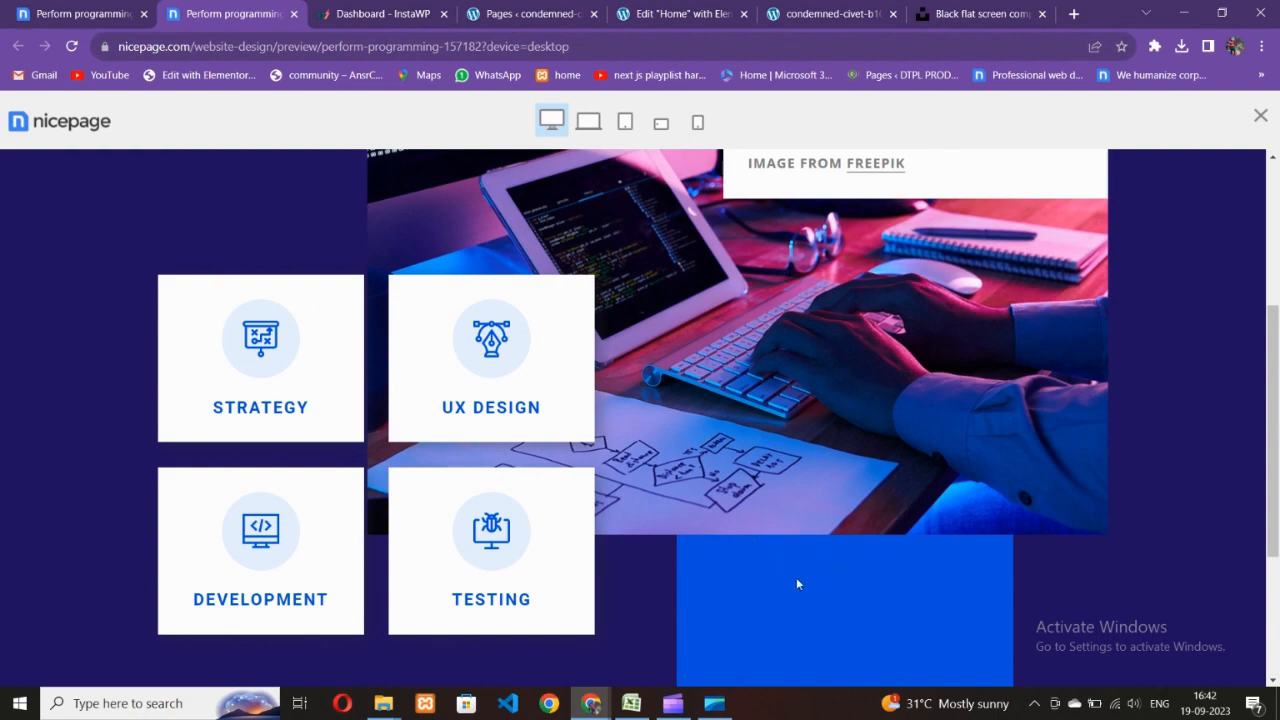
scroll(796, 577, "up", 3)
scroll(792, 559, "down", 3)
left_click(565, 8)
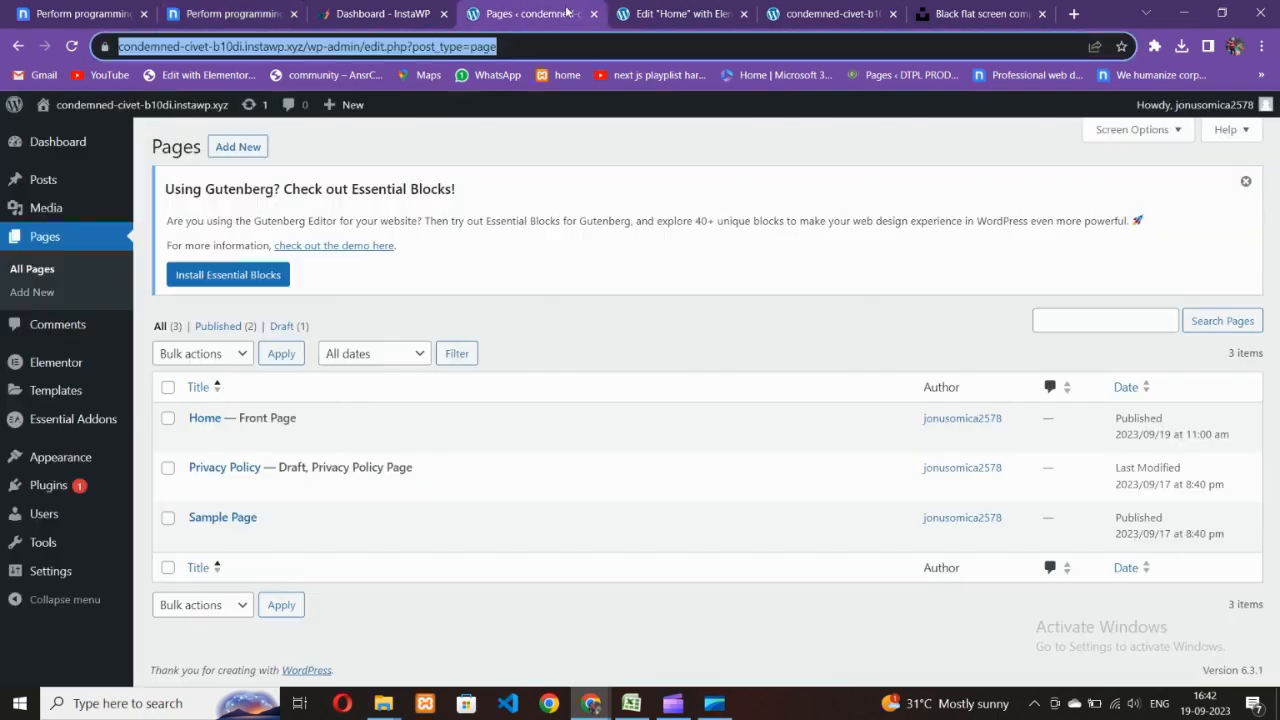
left_click(682, 6)
scroll(430, 454, "up", 2)
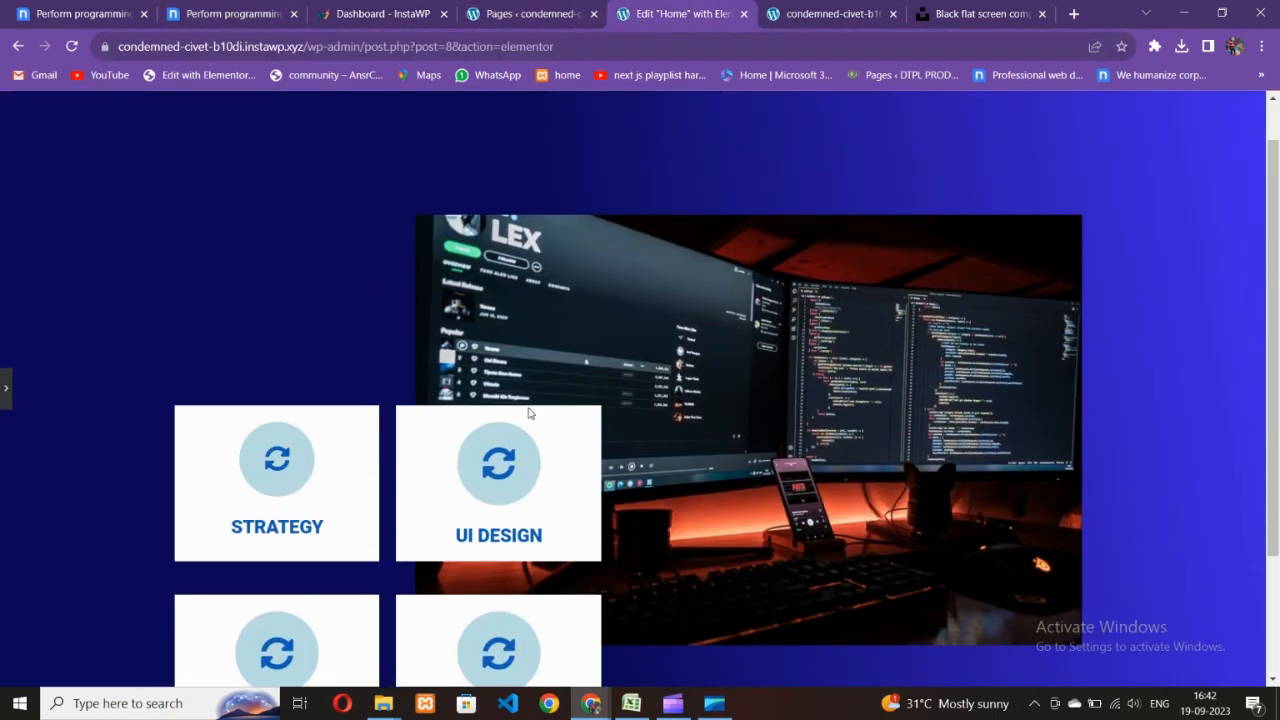
- Compare the preview with the Nicepage reference, then return to the Home editor
left_click(240, 6)
scroll(795, 350, "up", 4)
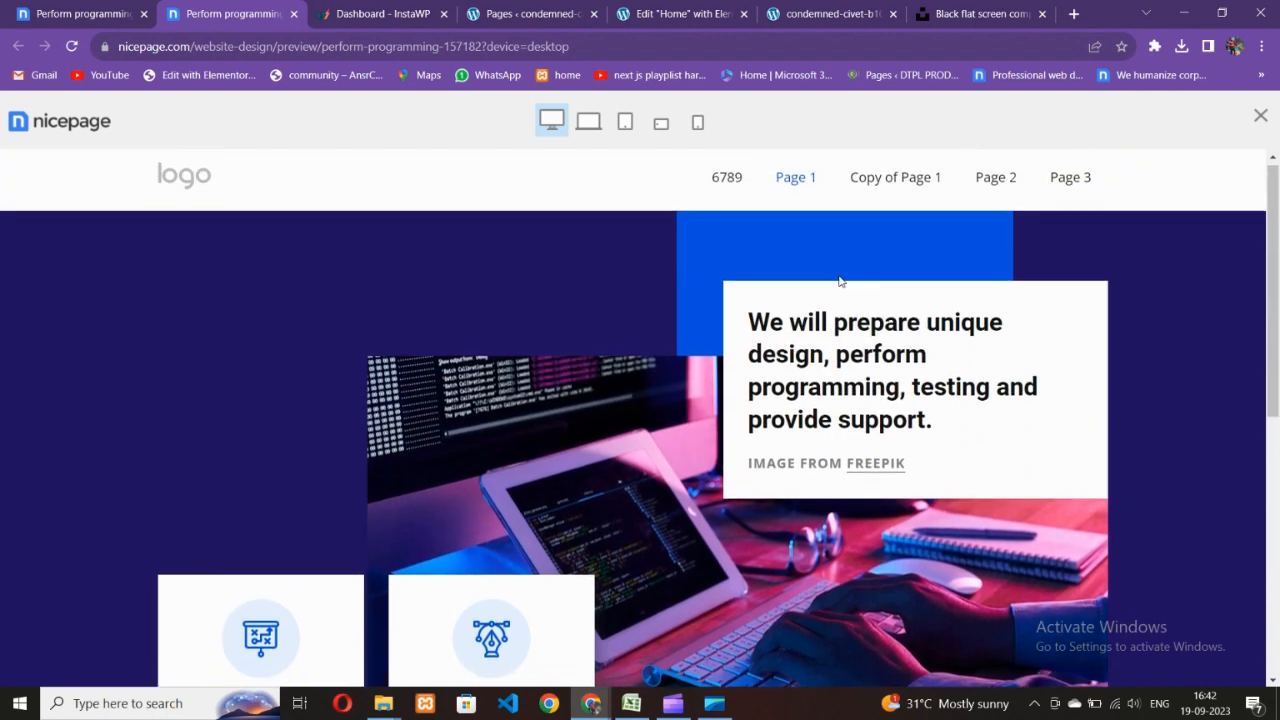
left_click(576, 8)
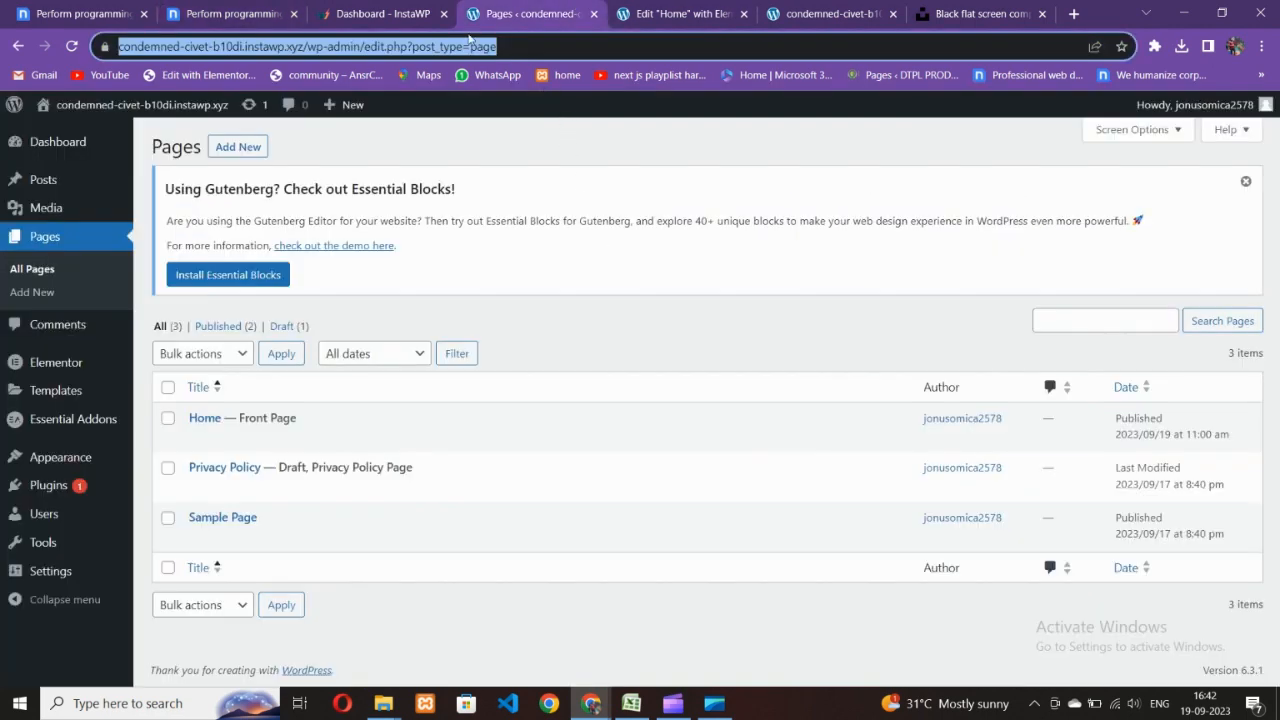
left_click(223, 8)
scroll(686, 309, "down", 2)
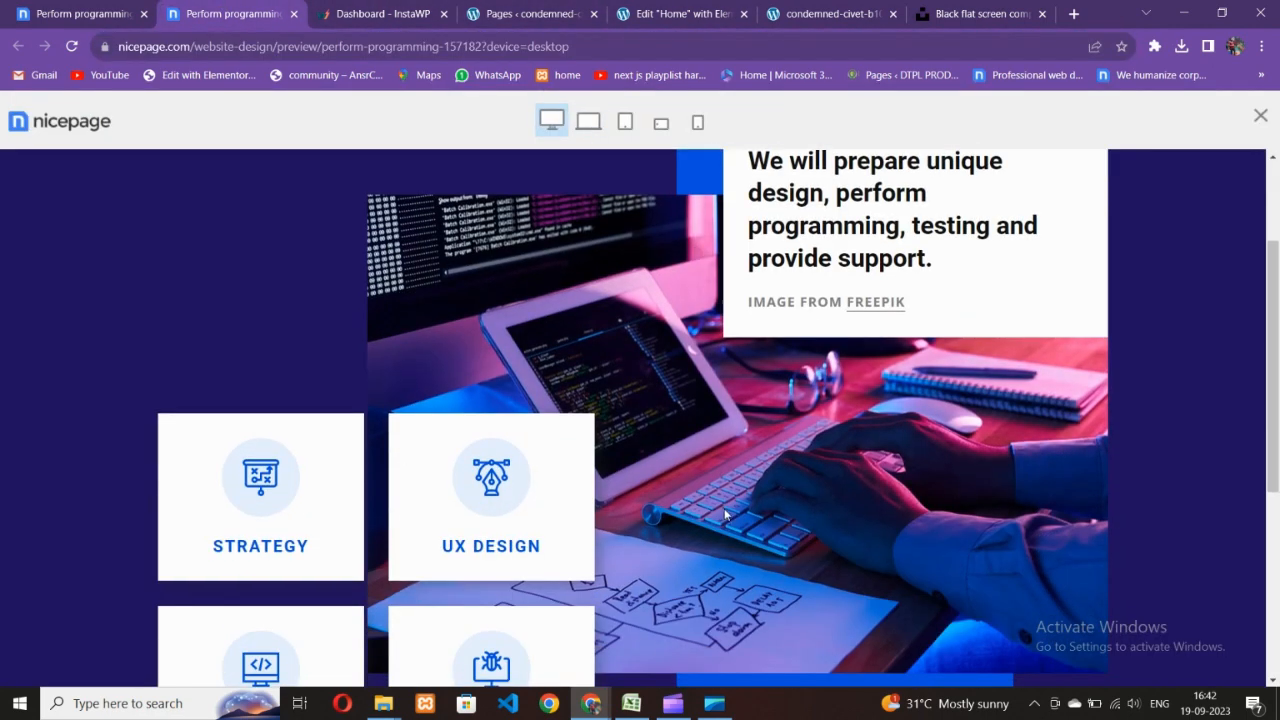
scroll(652, 467, "up", 1)
scroll(652, 467, "down", 3)
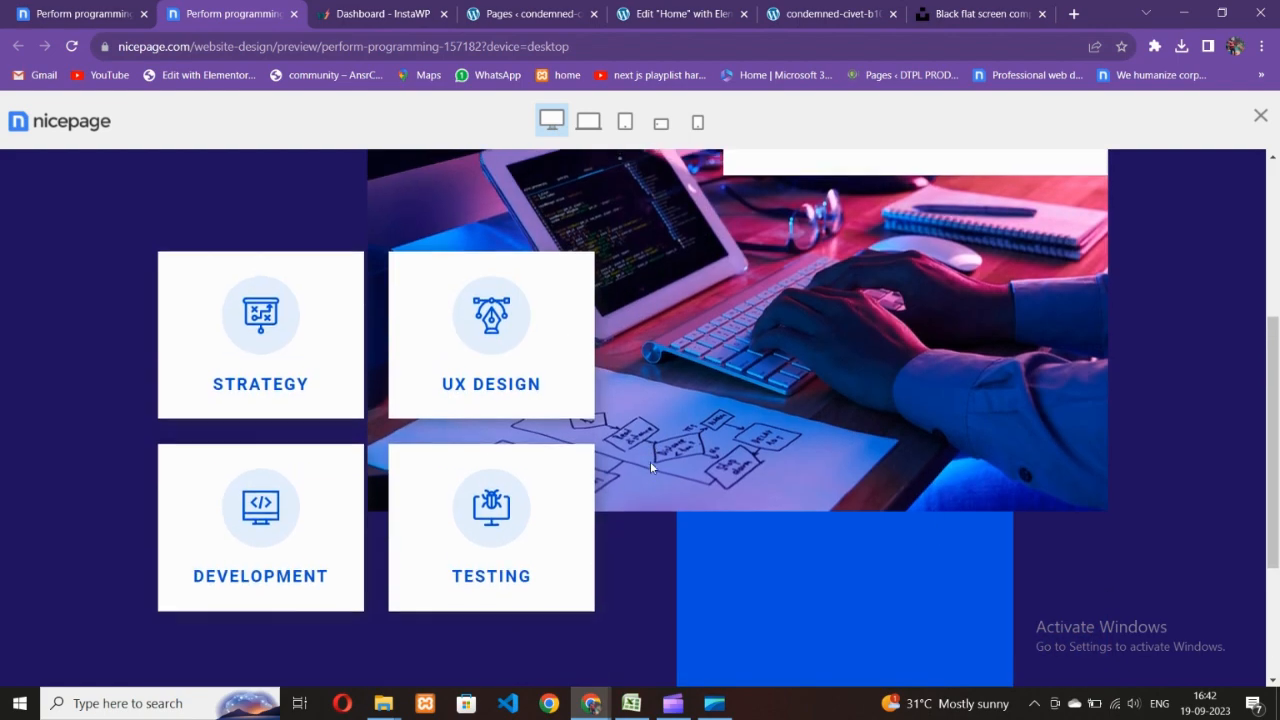
scroll(650, 461, "up", 3)
left_click(548, 13)
left_click(680, 13)
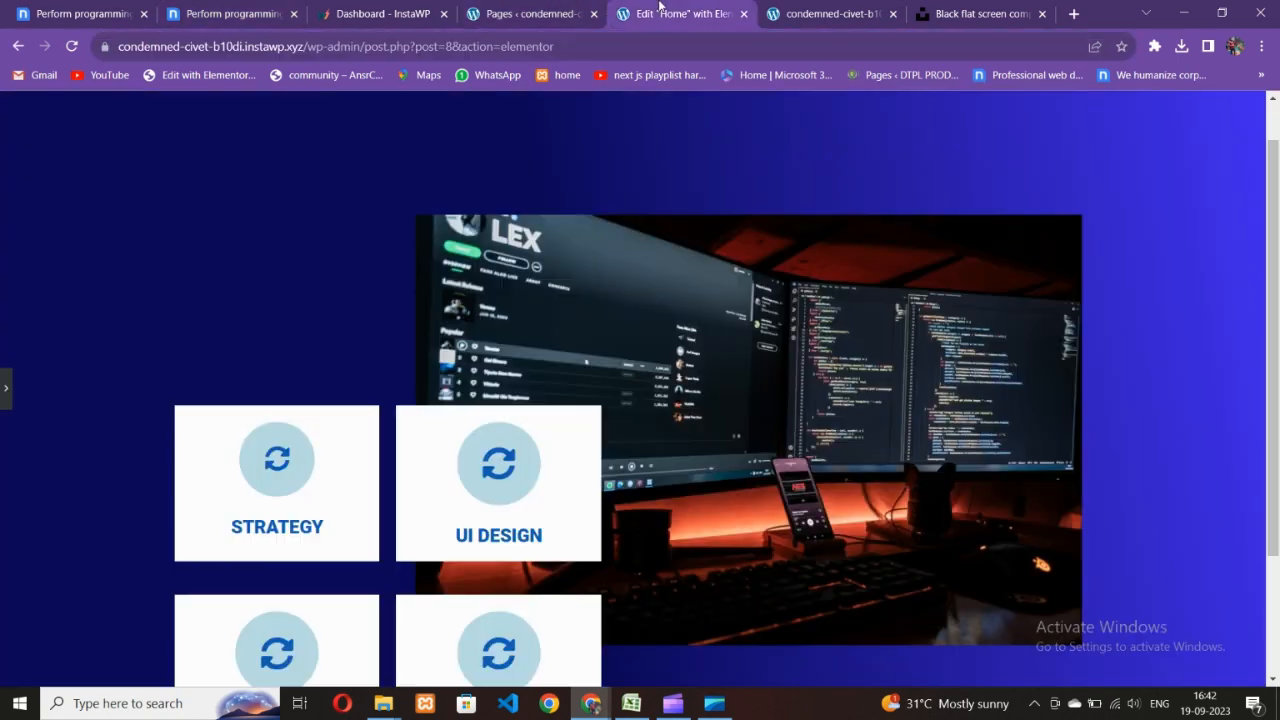
scroll(42, 403, "down", 2)
- Restore the editor panel and reset the card grid's top margin to 0
left_click(5, 388)
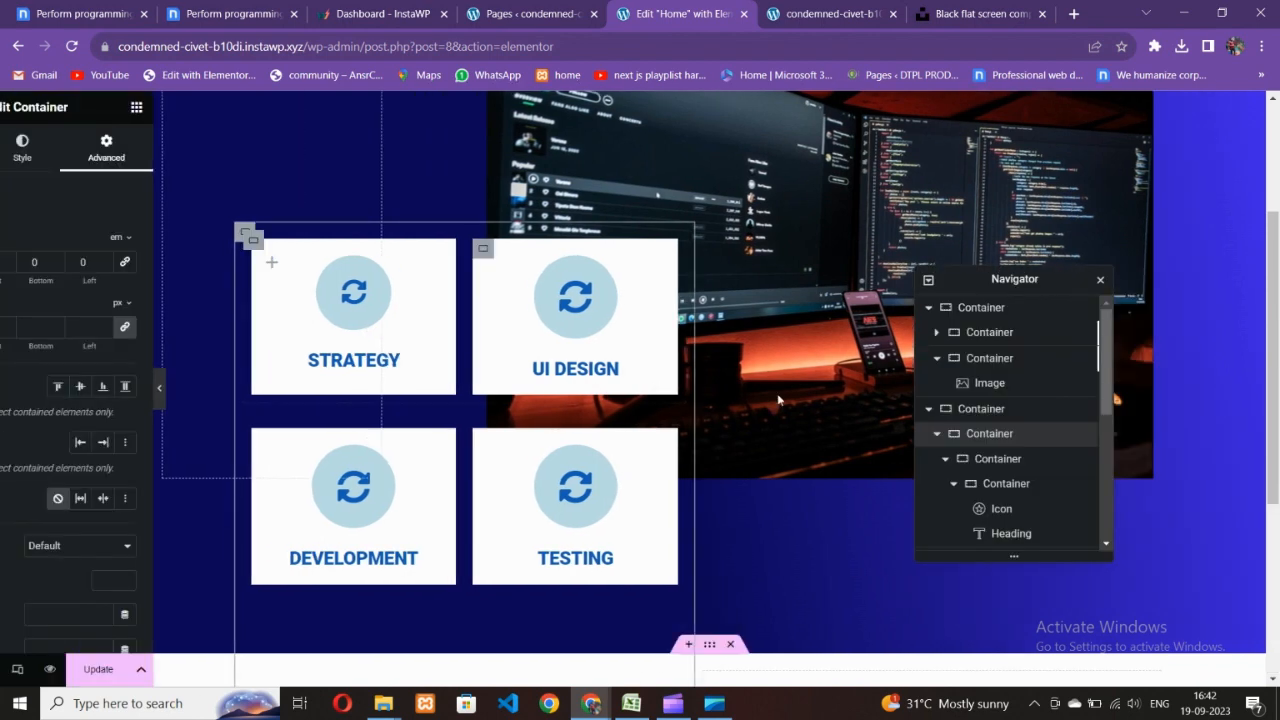
scroll(898, 402, "down", 2)
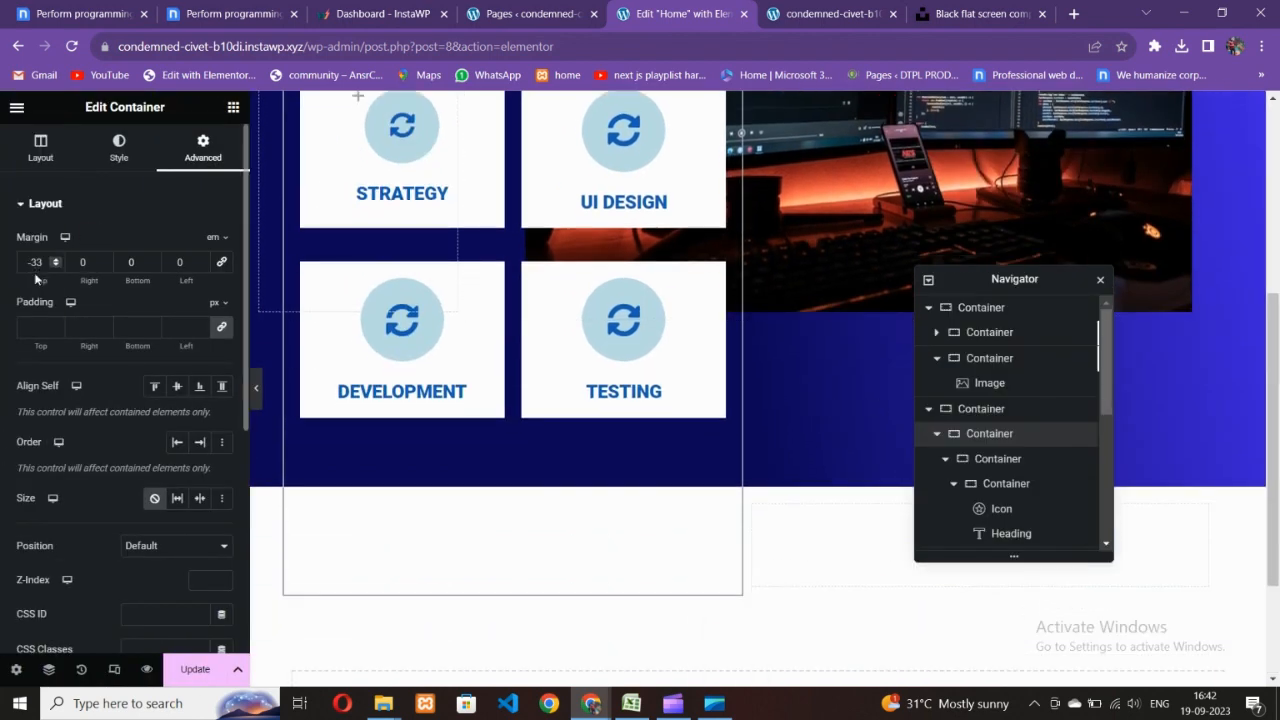
key("BackSpace")
key("BackSpace")
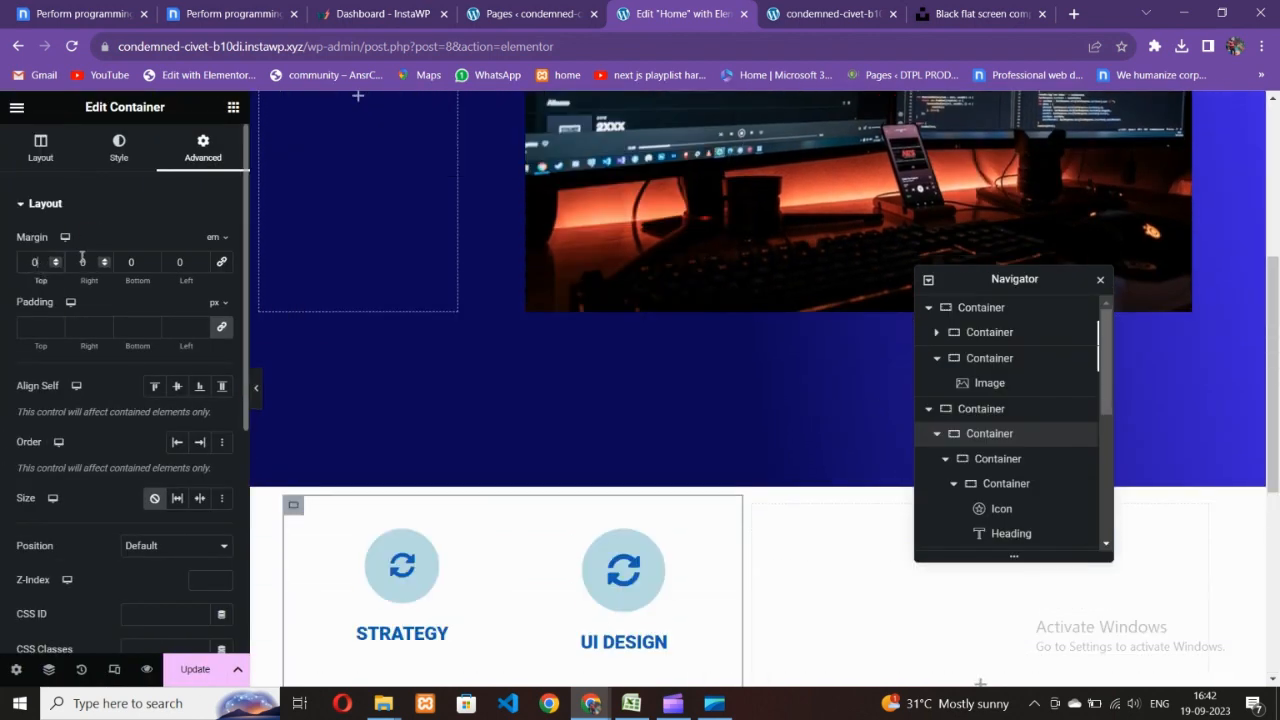
scroll(651, 434, "down", 3)
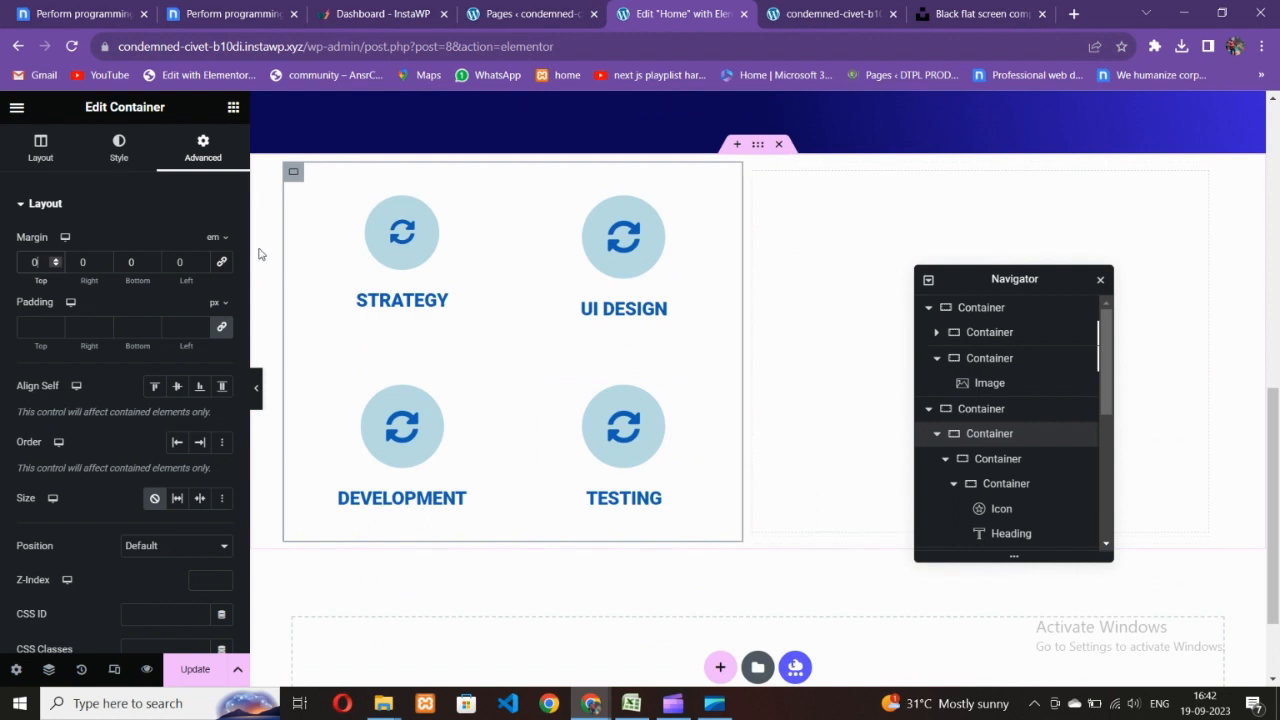
- Add an empty container right of the cards with a classic background
left_click(232, 107)
left_click_drag(55, 352, 860, 345)
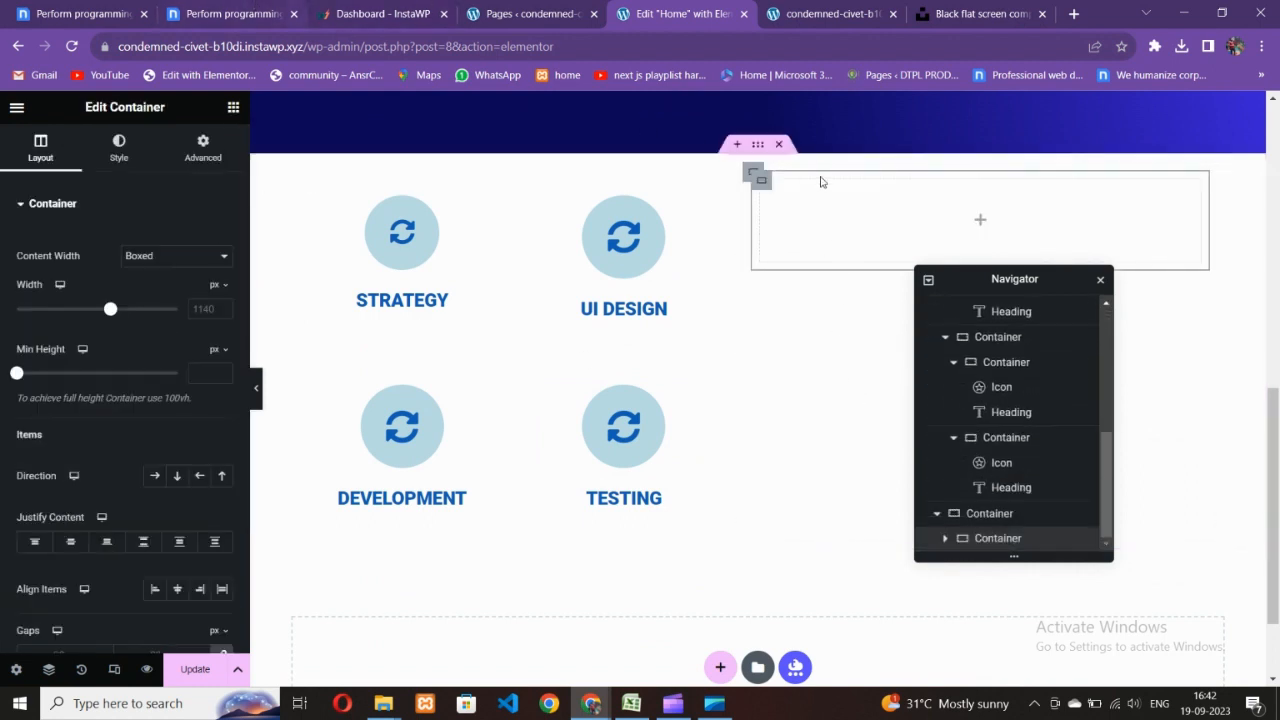
left_click(119, 148)
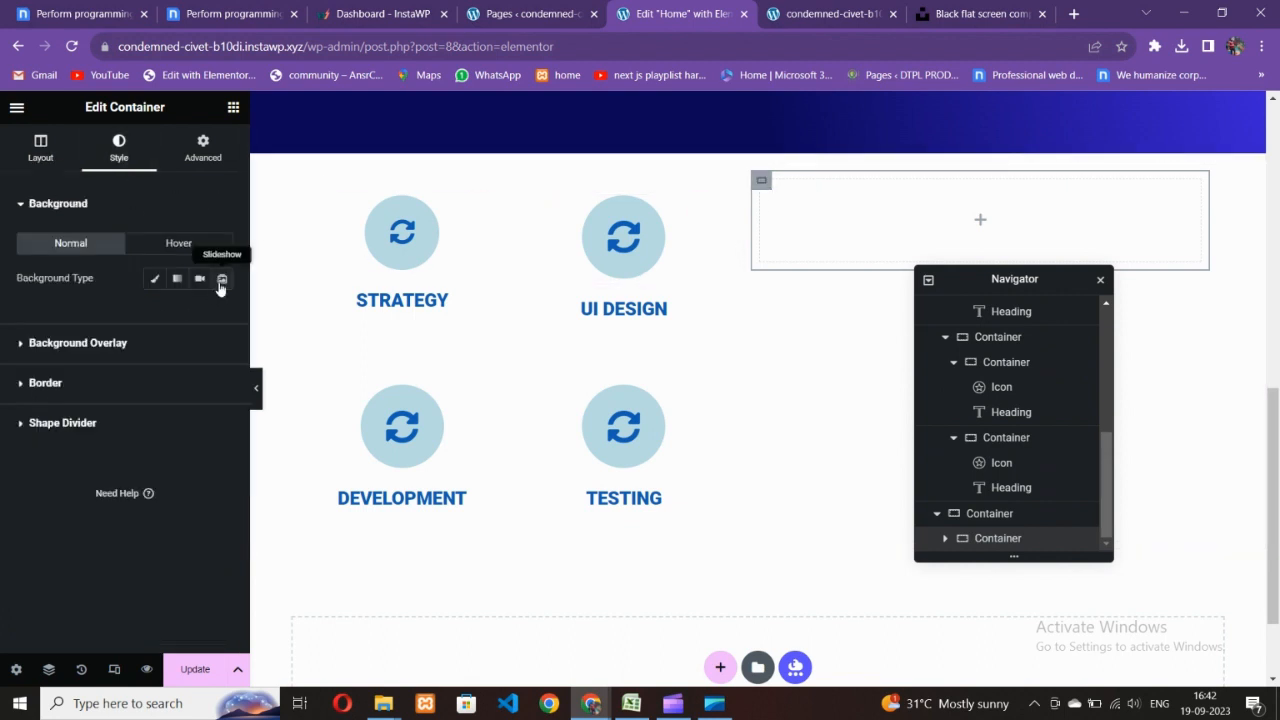
left_click(158, 281)
left_click(221, 314)
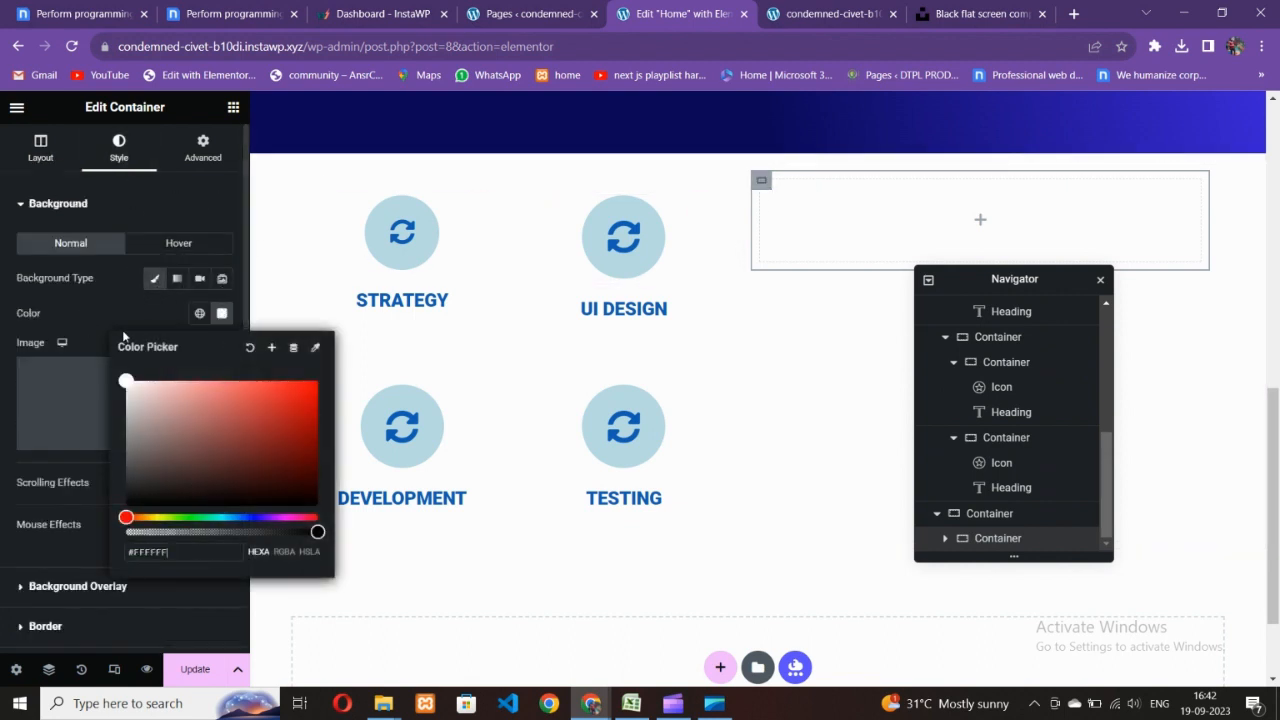
left_click(163, 309)
- Check the Nicepage reference, then bring up the Elementor widget list
left_click(232, 14)
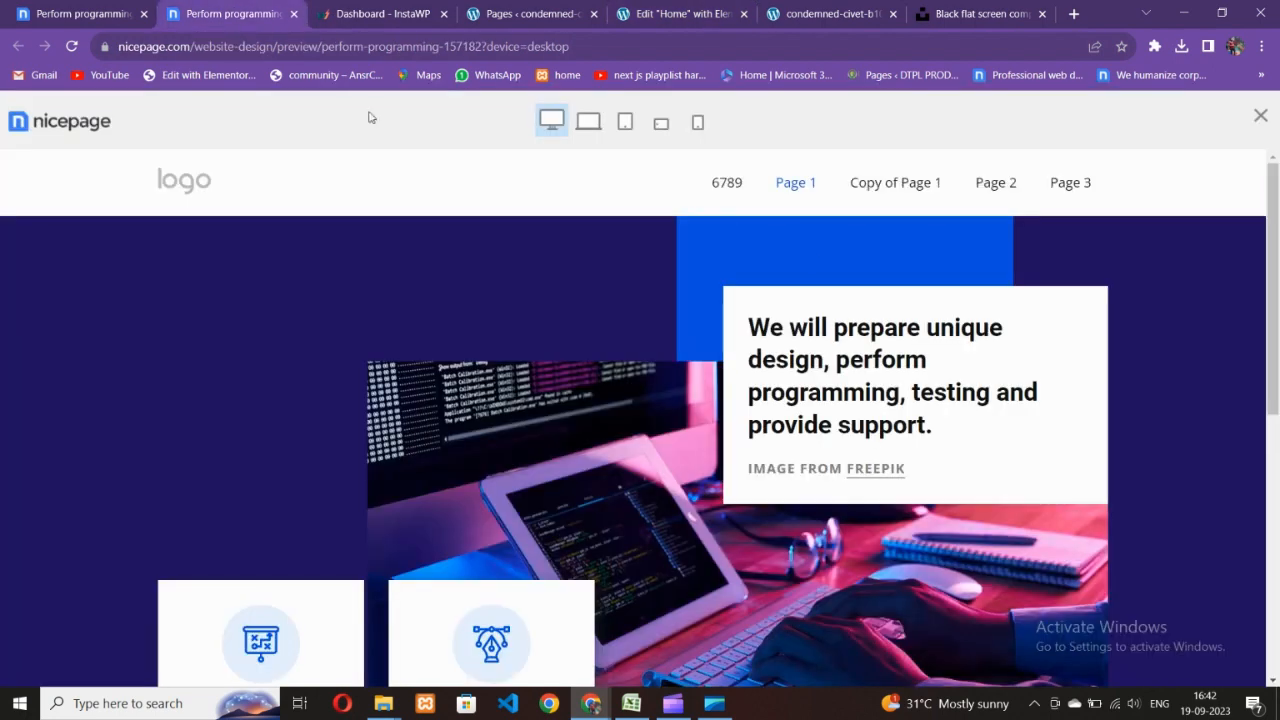
left_click(618, 8)
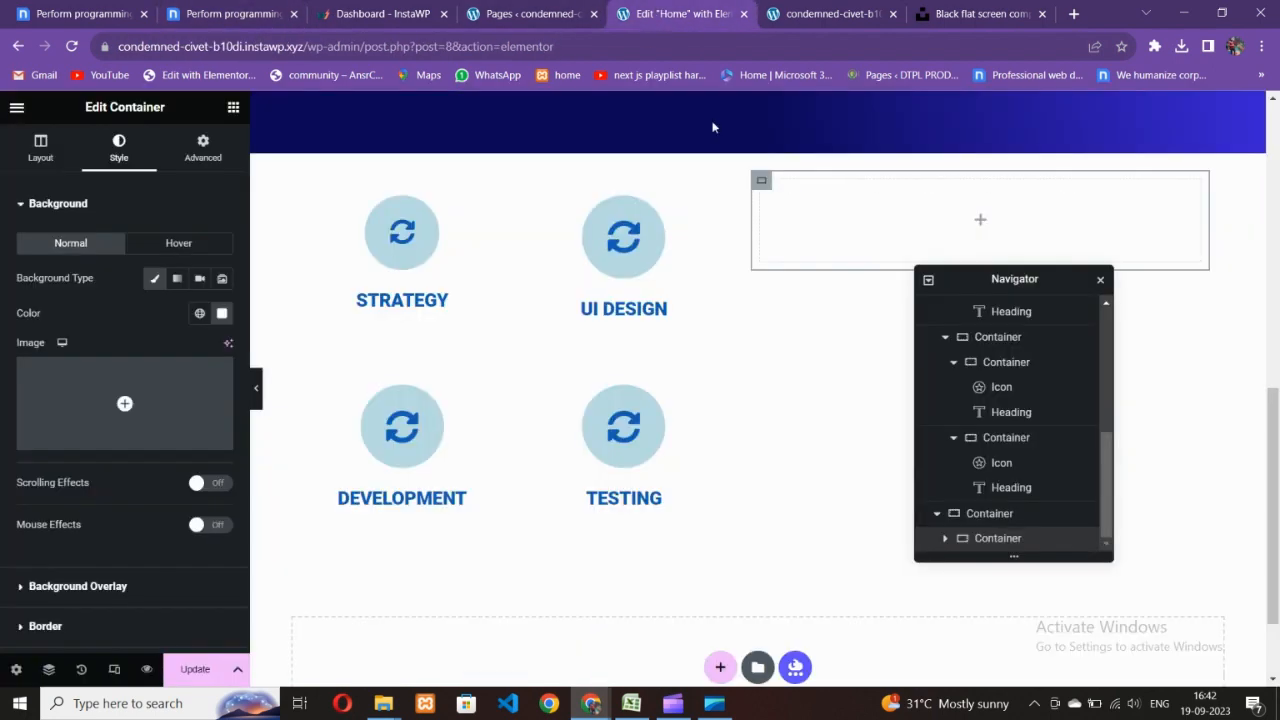
left_click(232, 107)
scroll(143, 430, "down", 5)
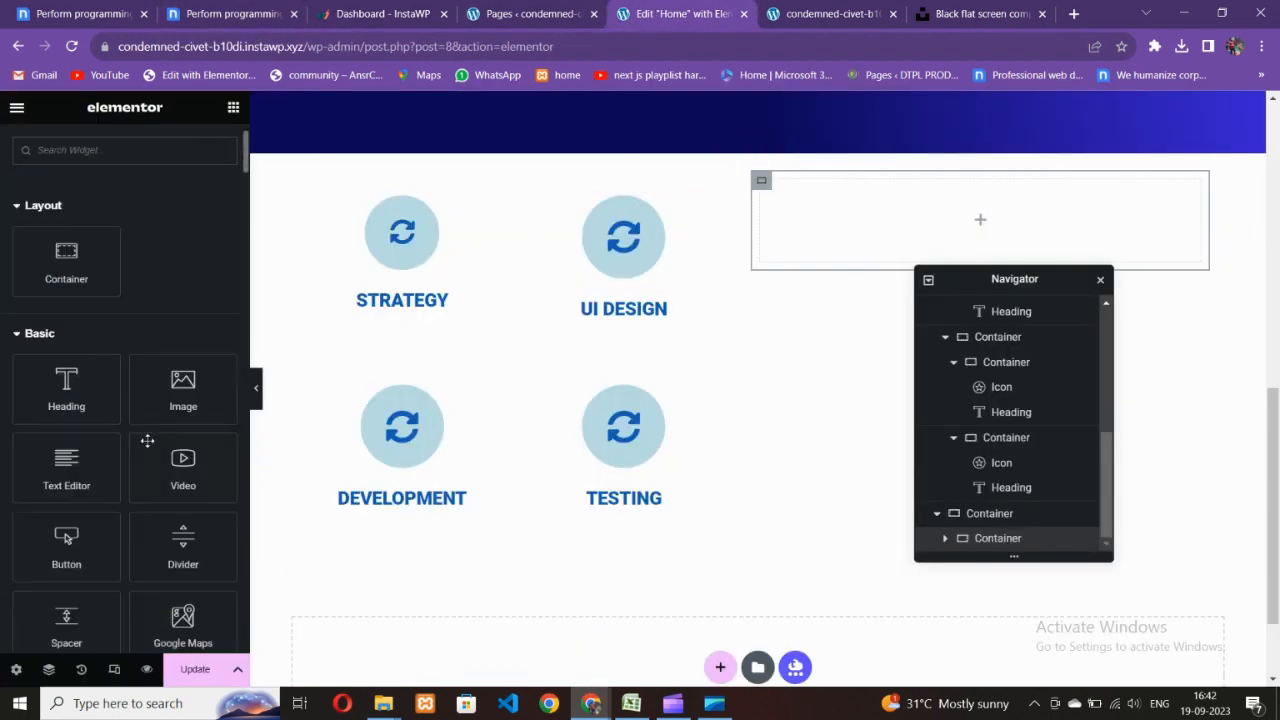
- Add a star Icon widget to the empty container and align it left
left_click_drag(69, 488, 900, 240)
left_click(178, 458)
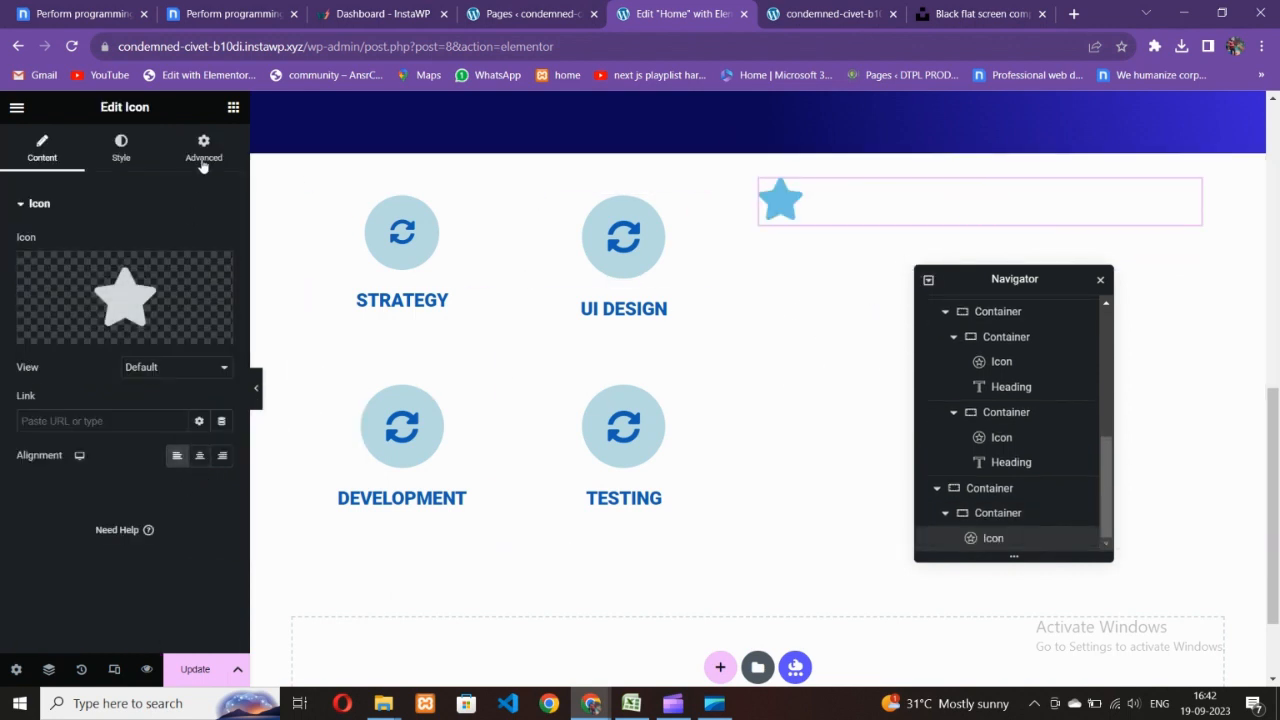
left_click(233, 107)
- Add a Heading with the Nicepage tagline about unique design, programming, testing and support
left_click_drag(91, 407, 880, 234)
left_click(250, 6)
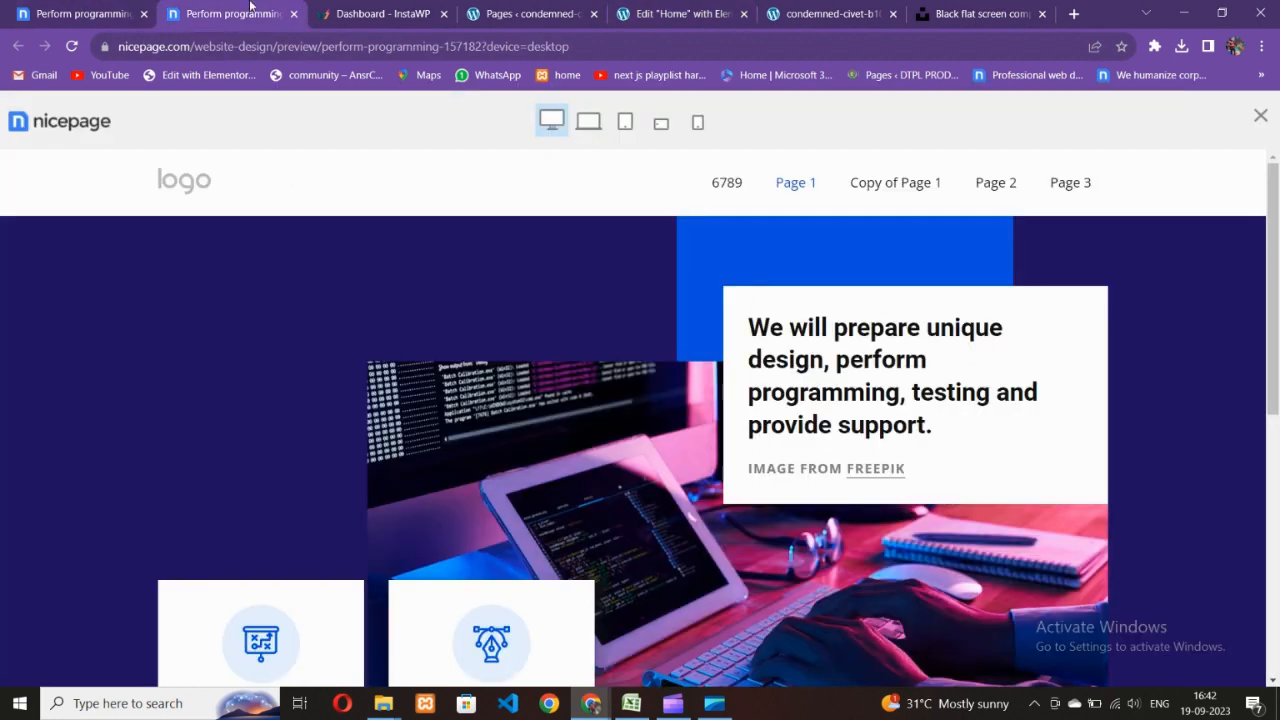
left_click_drag(742, 325, 935, 443)
key("ctrl+c")
left_click(652, 6)
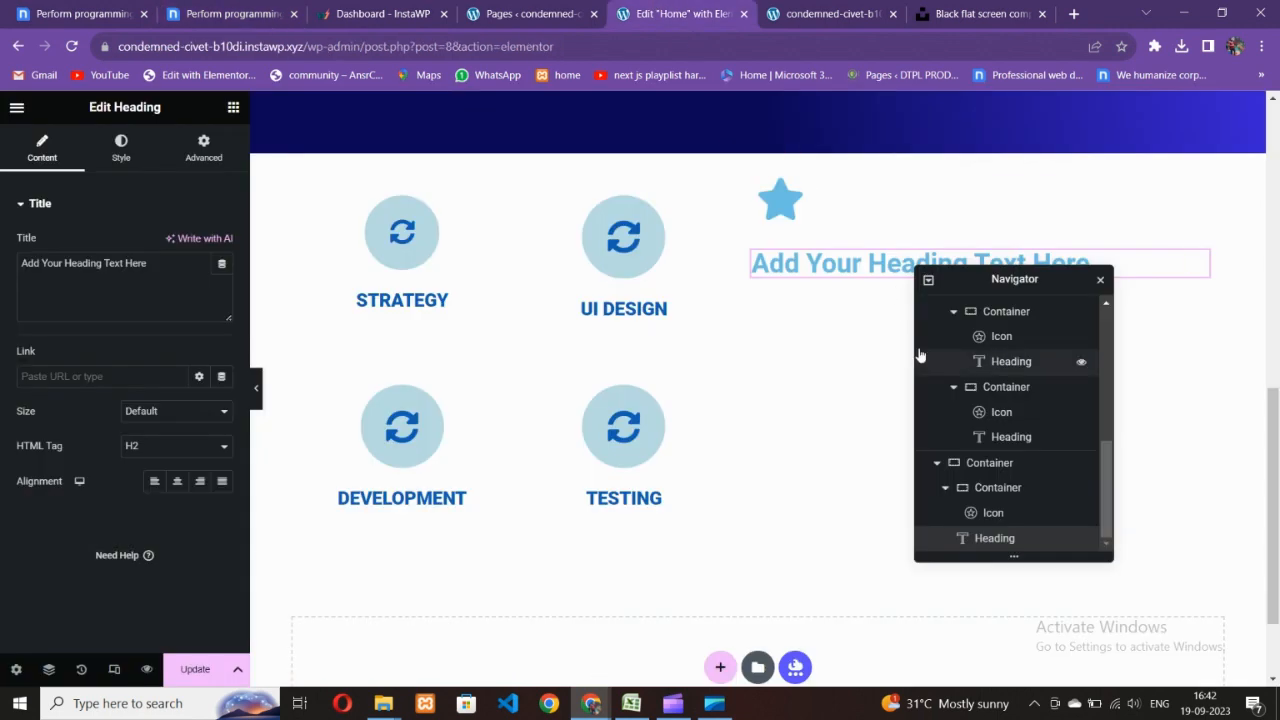
key("ctrl+v")
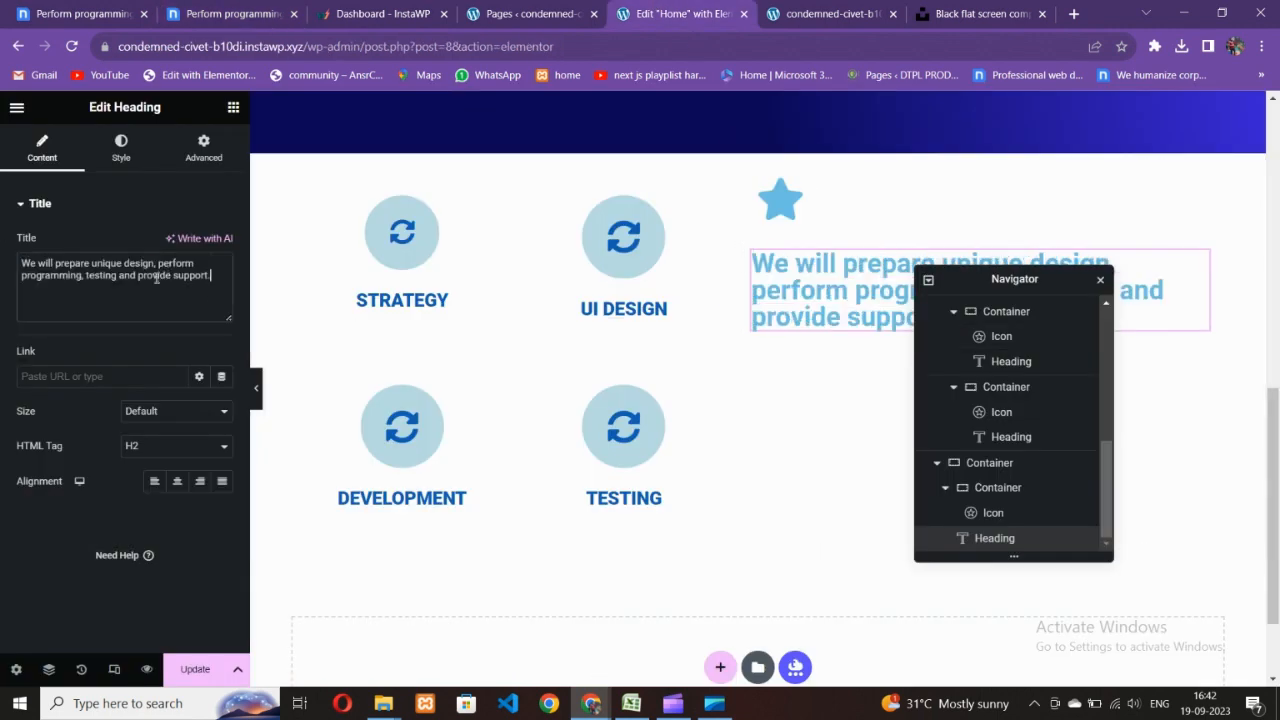
- Set the heading's text colour to black (#101010)
left_click(121, 148)
left_click(222, 243)
left_click_drag(236, 380, 128, 432)
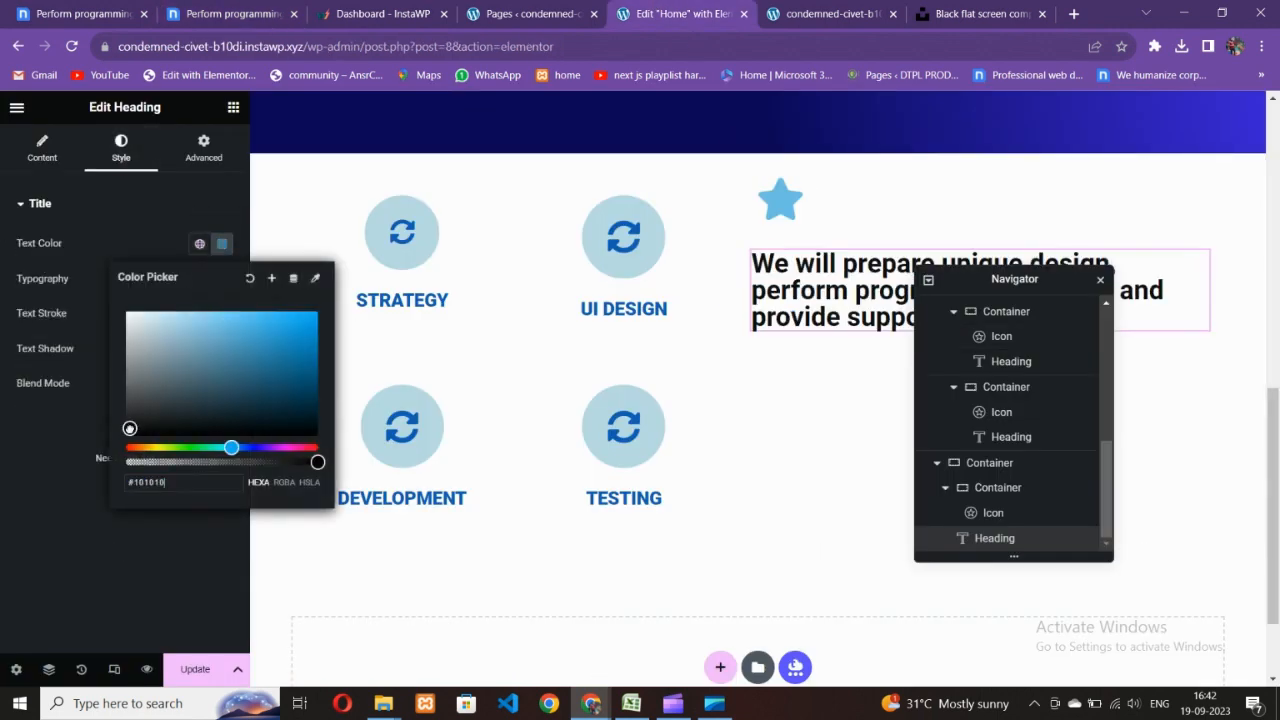
left_click(247, 270)
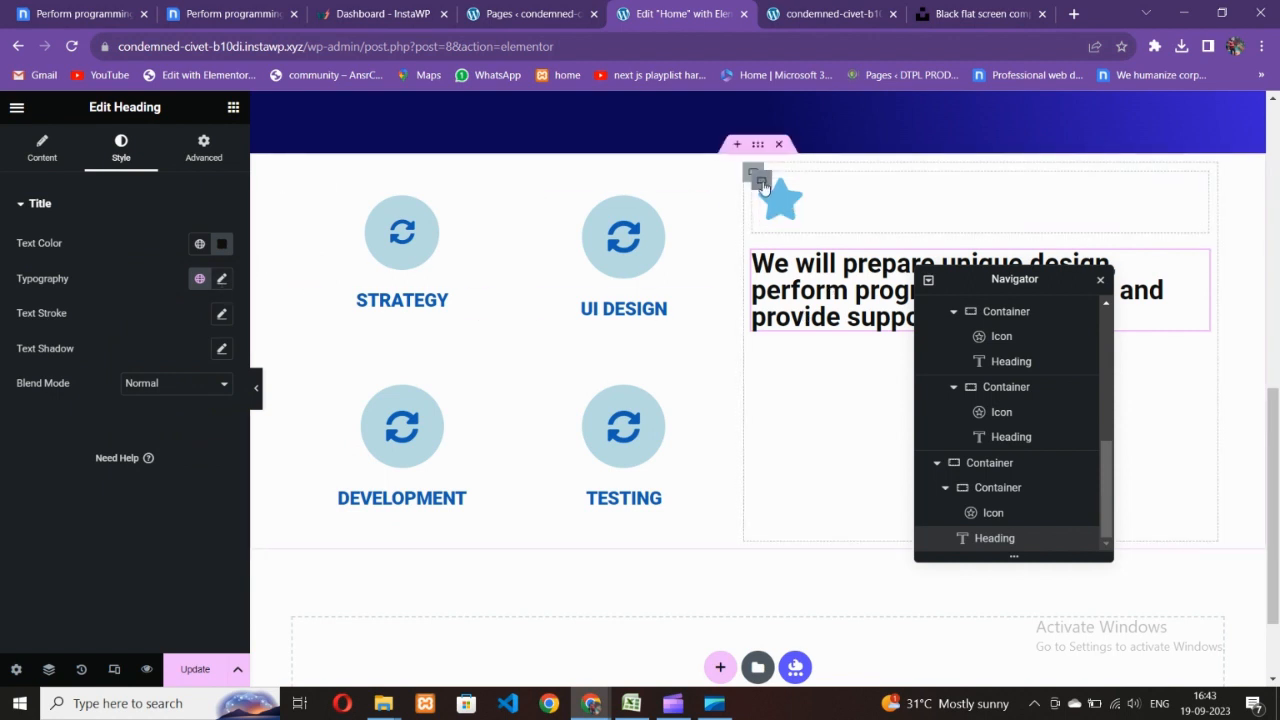
- Reset the star container's left offset to 0 in its spacing settings
left_click(760, 182)
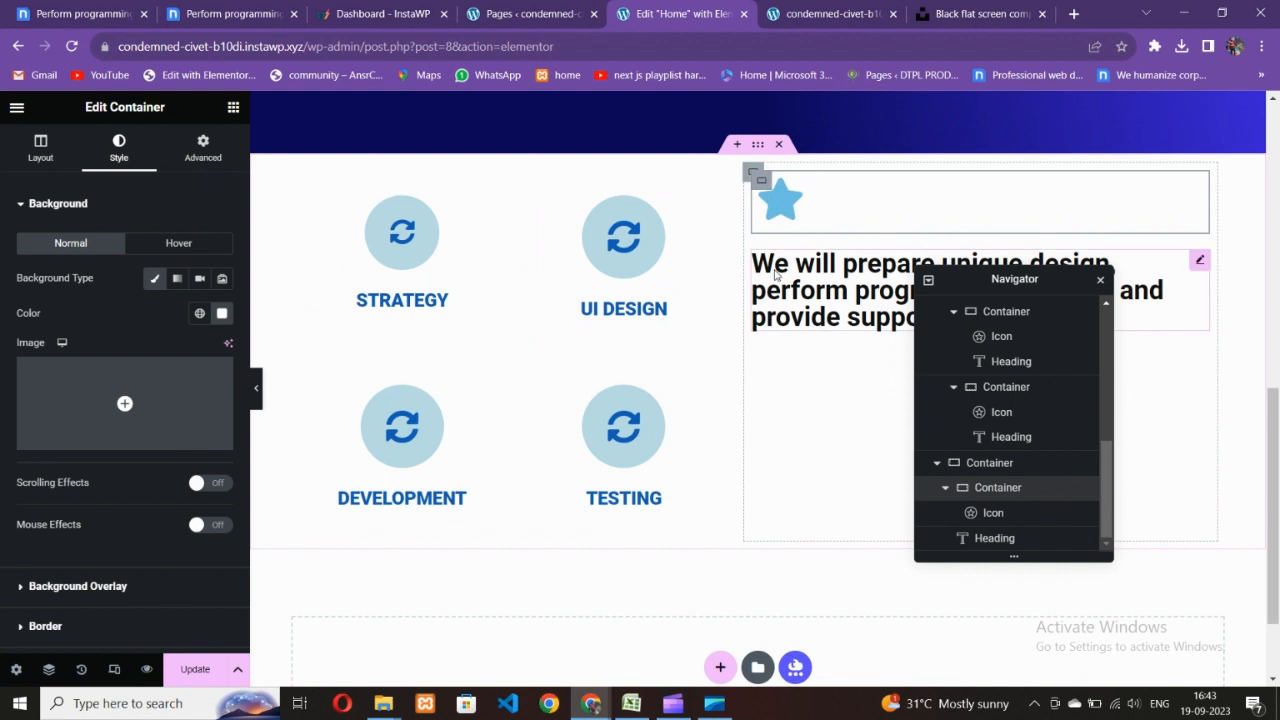
left_click(185, 160)
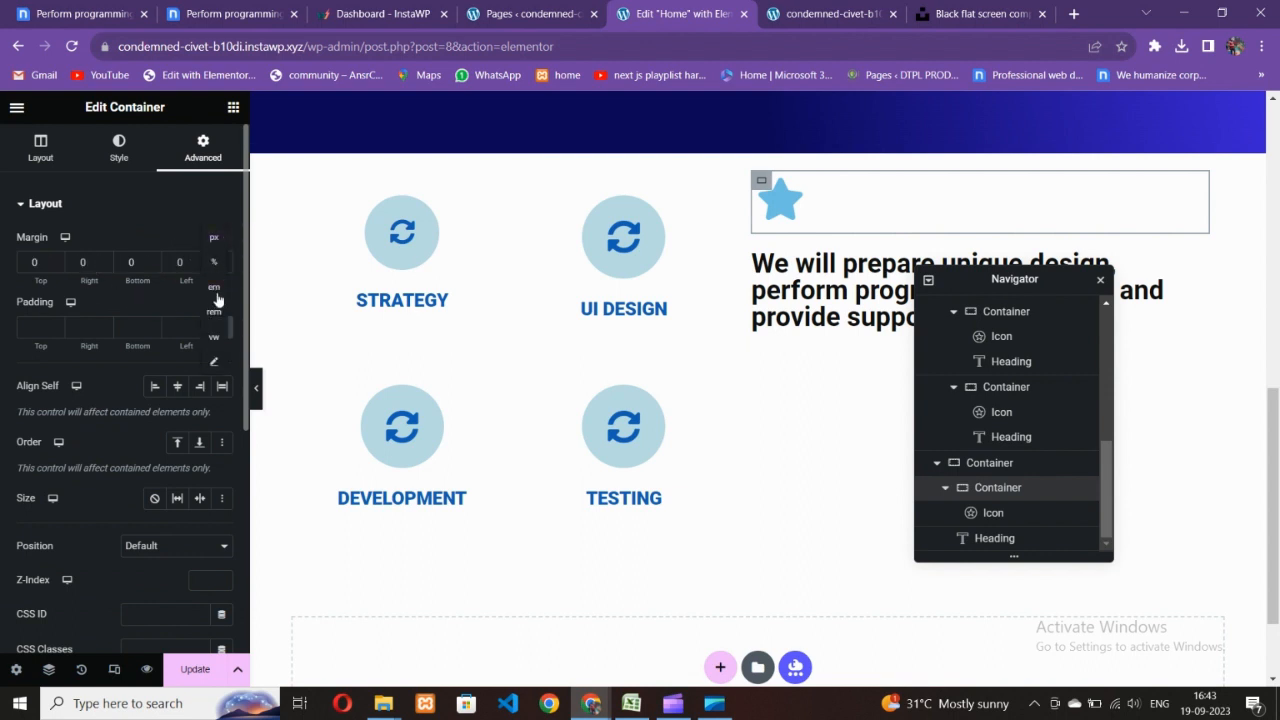
left_click(203, 259)
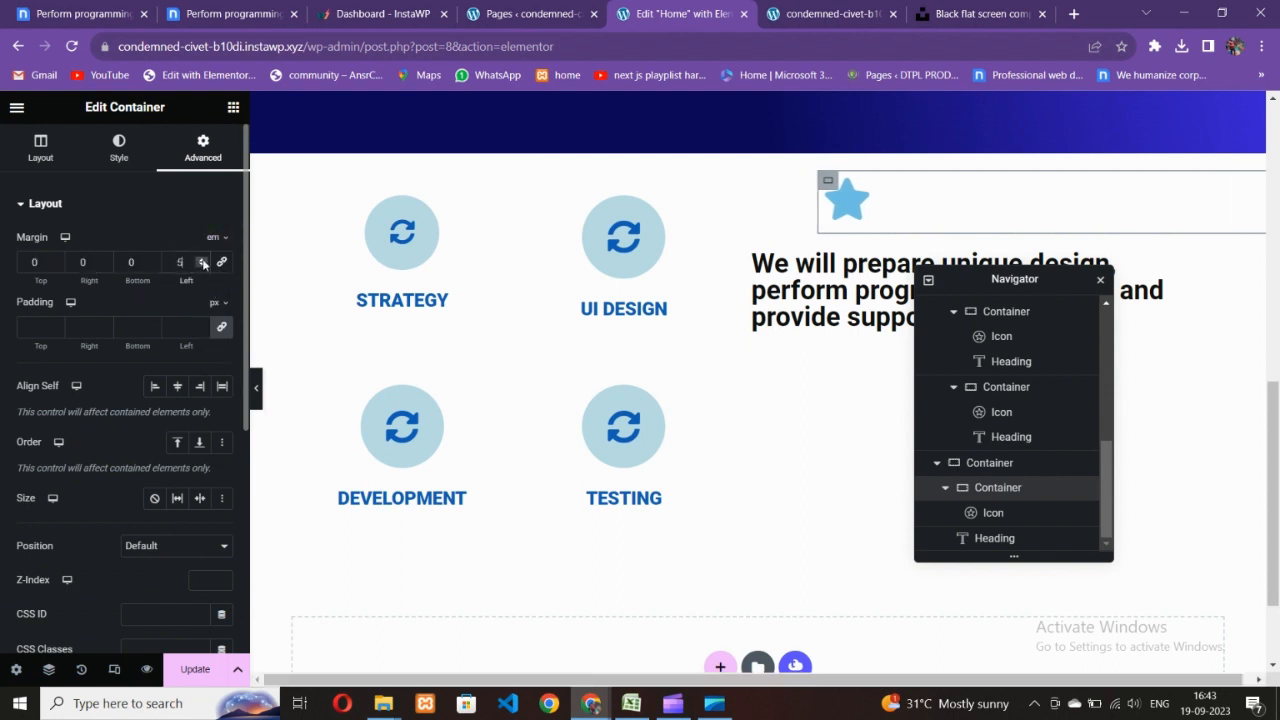
left_click(203, 265)
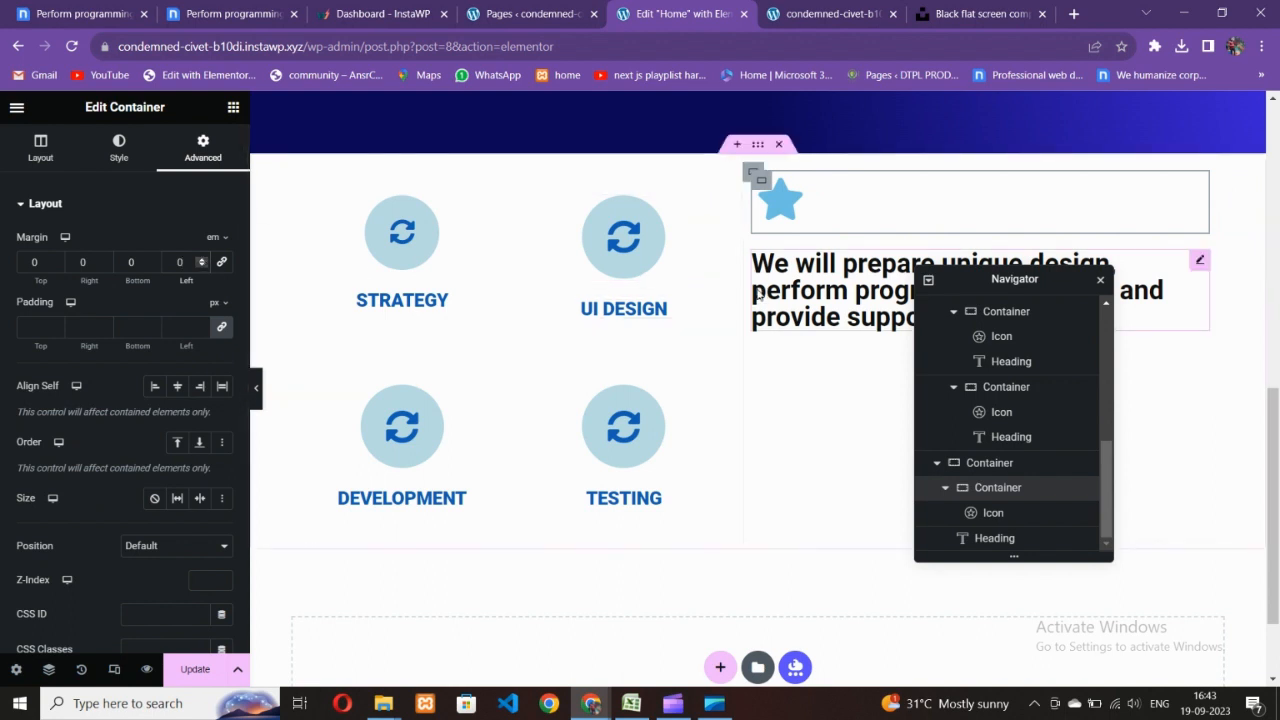
- Move the heading into the star's inner container, below the icon
left_click(754, 175)
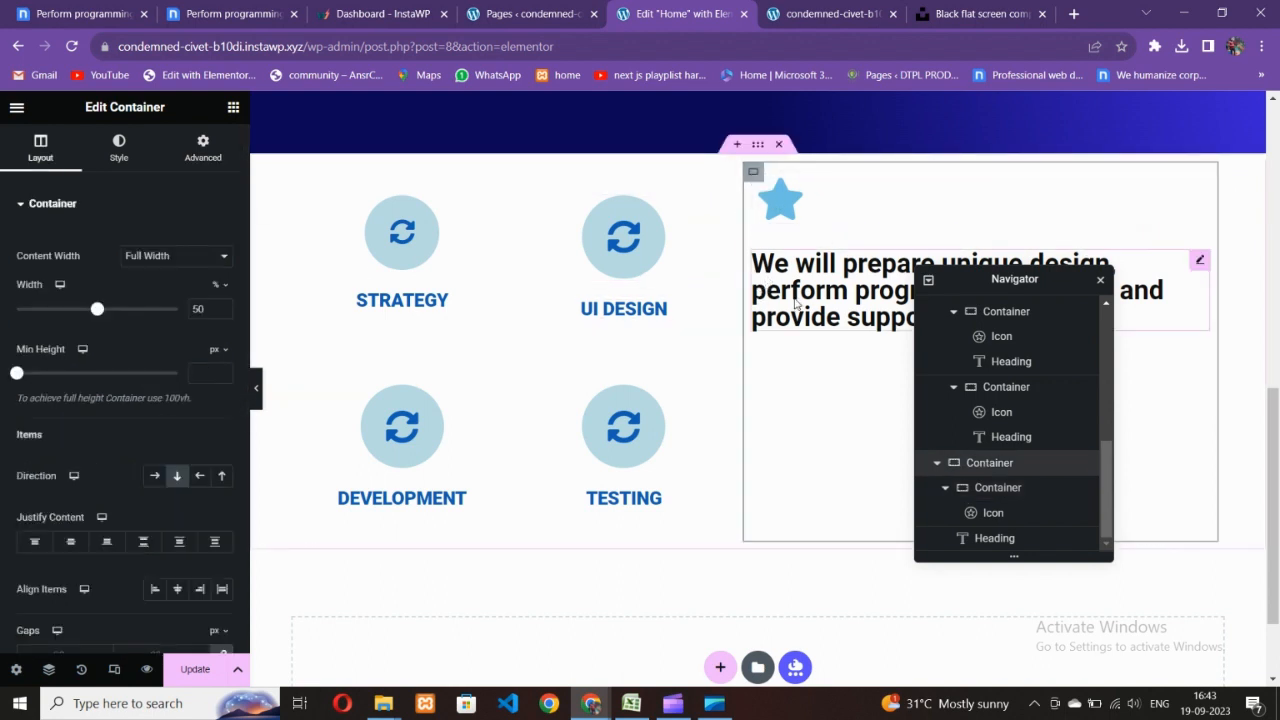
mouse_move(805, 280)
left_mouse_down()
mouse_move(800, 215)
mouse_move(817, 266)
left_mouse_up()
left_click(1000, 489)
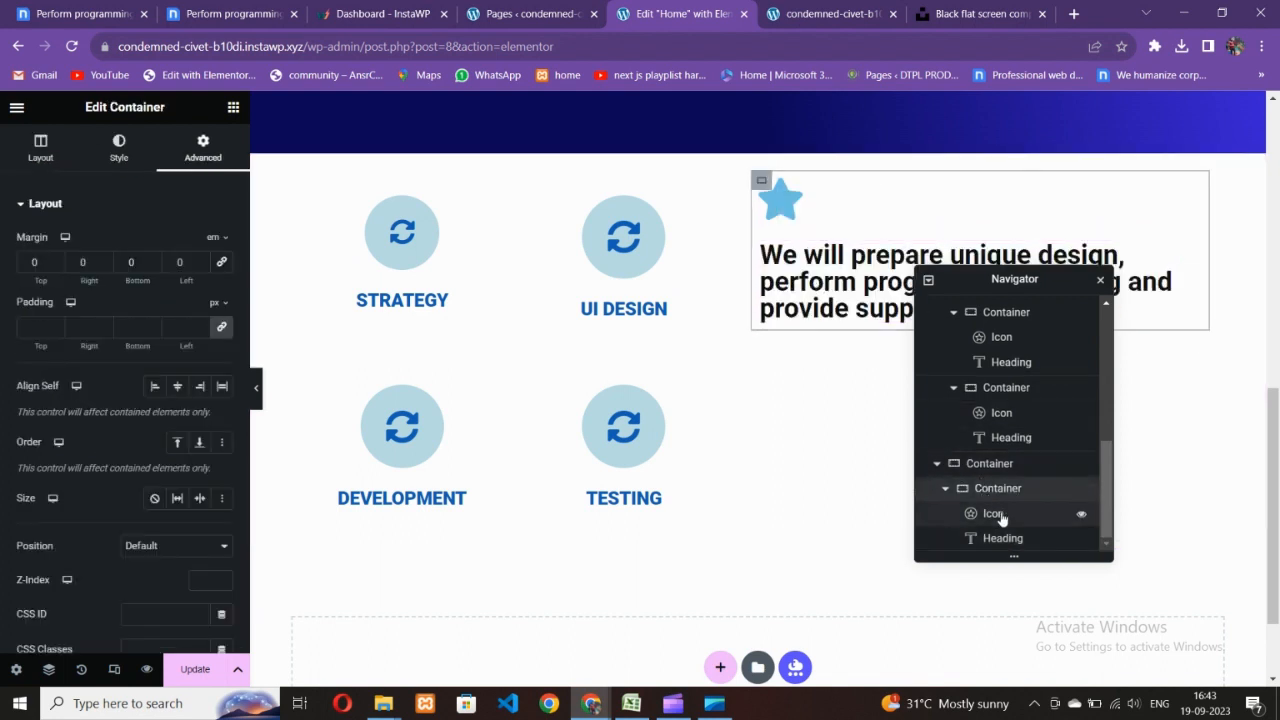
left_click(835, 274)
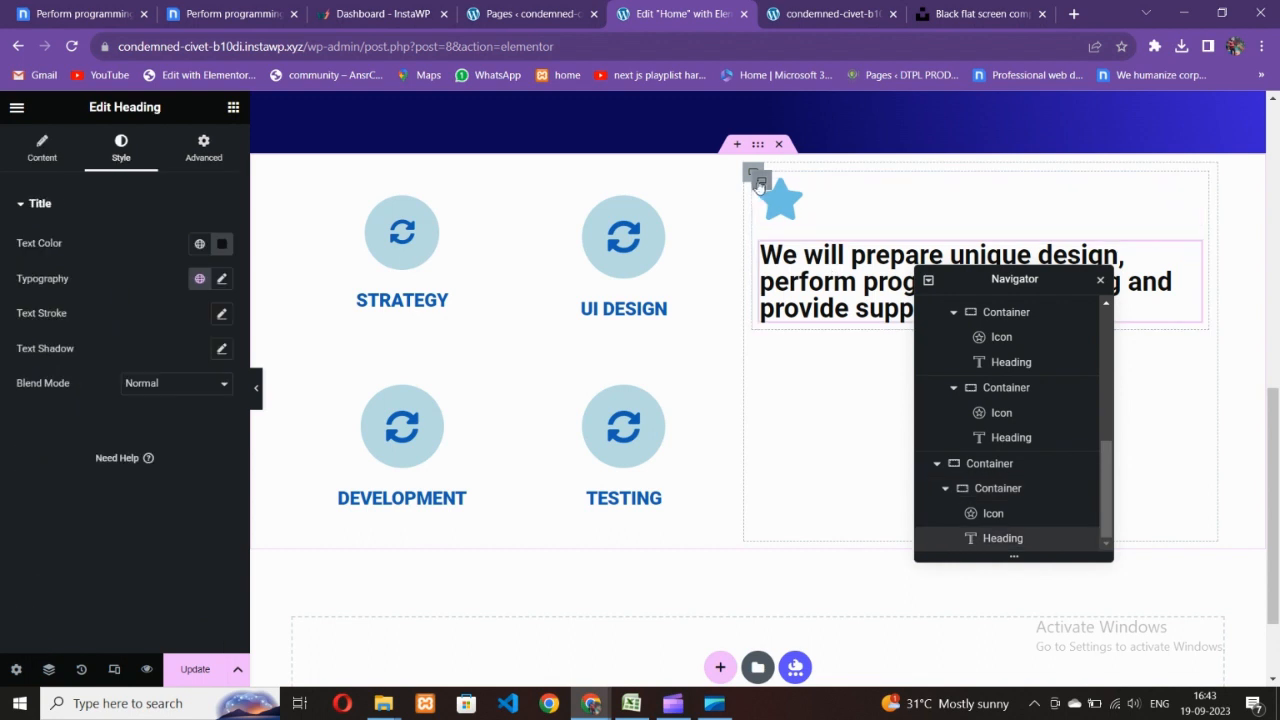
left_click(761, 182)
- Give the card 40 px padding on all sides and a 7 em left margin
left_click(37, 327)
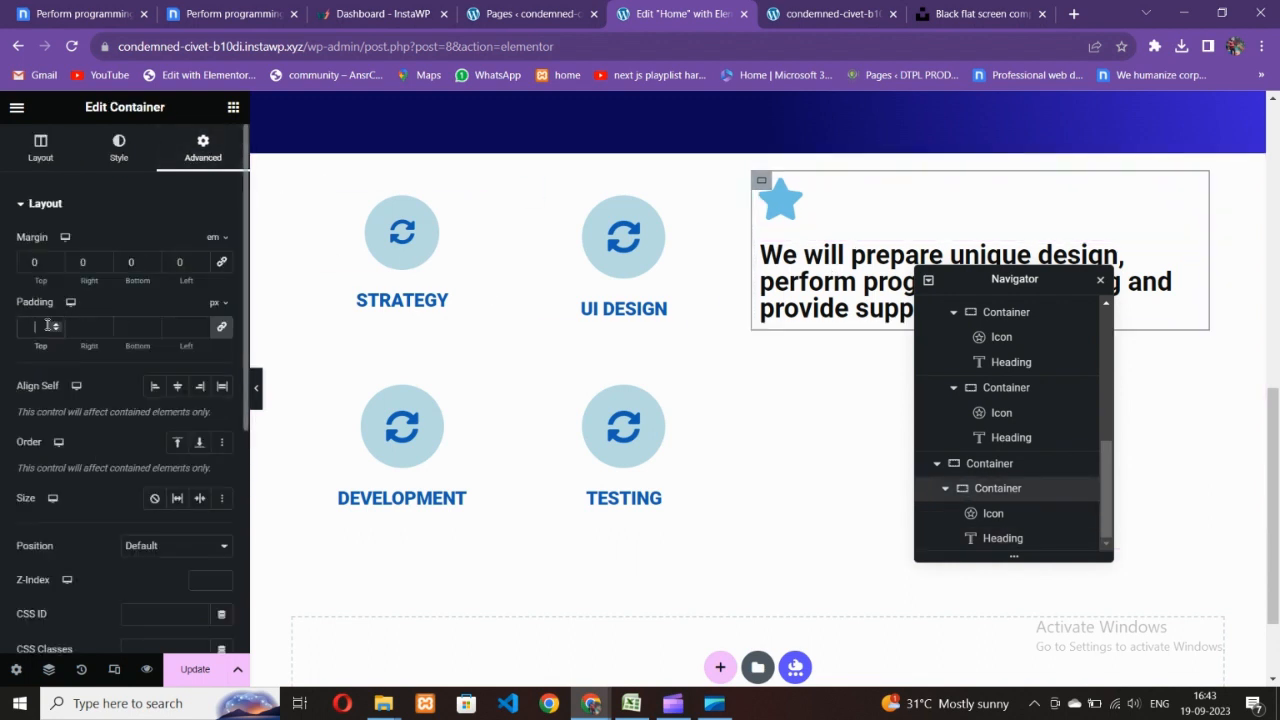
type("40")
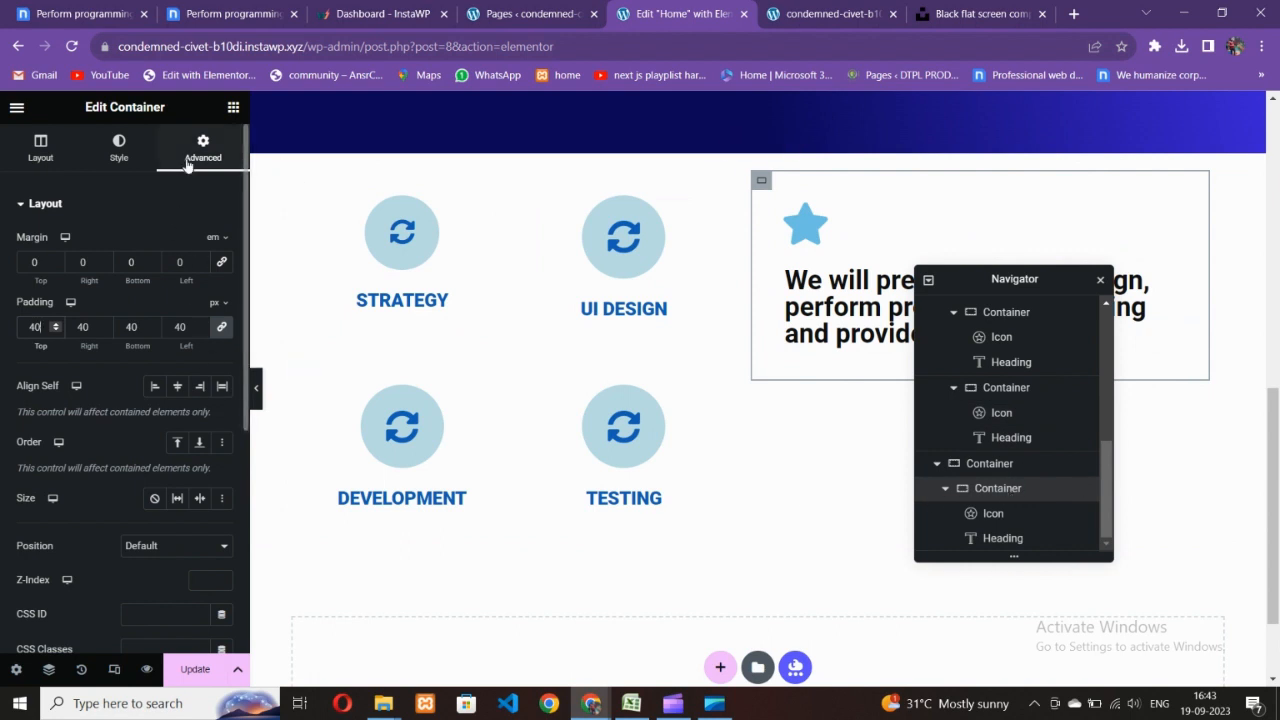
left_click(200, 260)
left_click(200, 260)
left_click(200, 260)
left_click(200, 260)
left_click(200, 260)
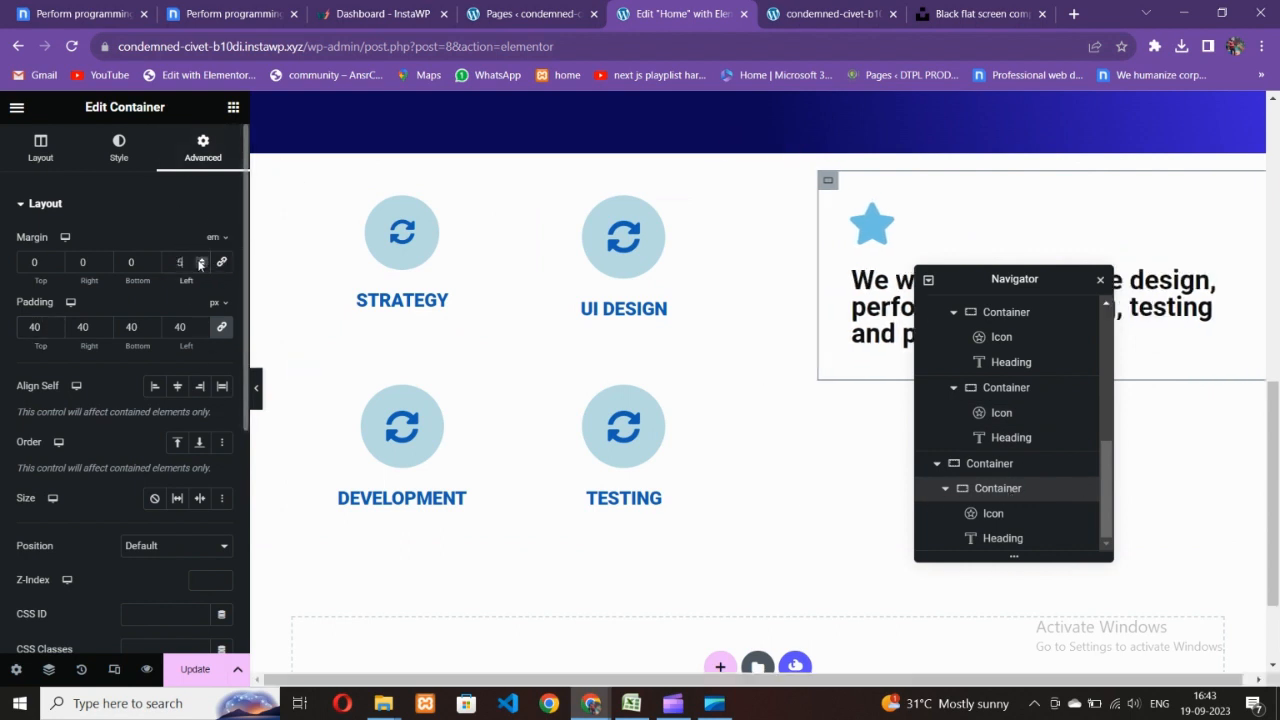
left_click(200, 260)
left_click(200, 260)
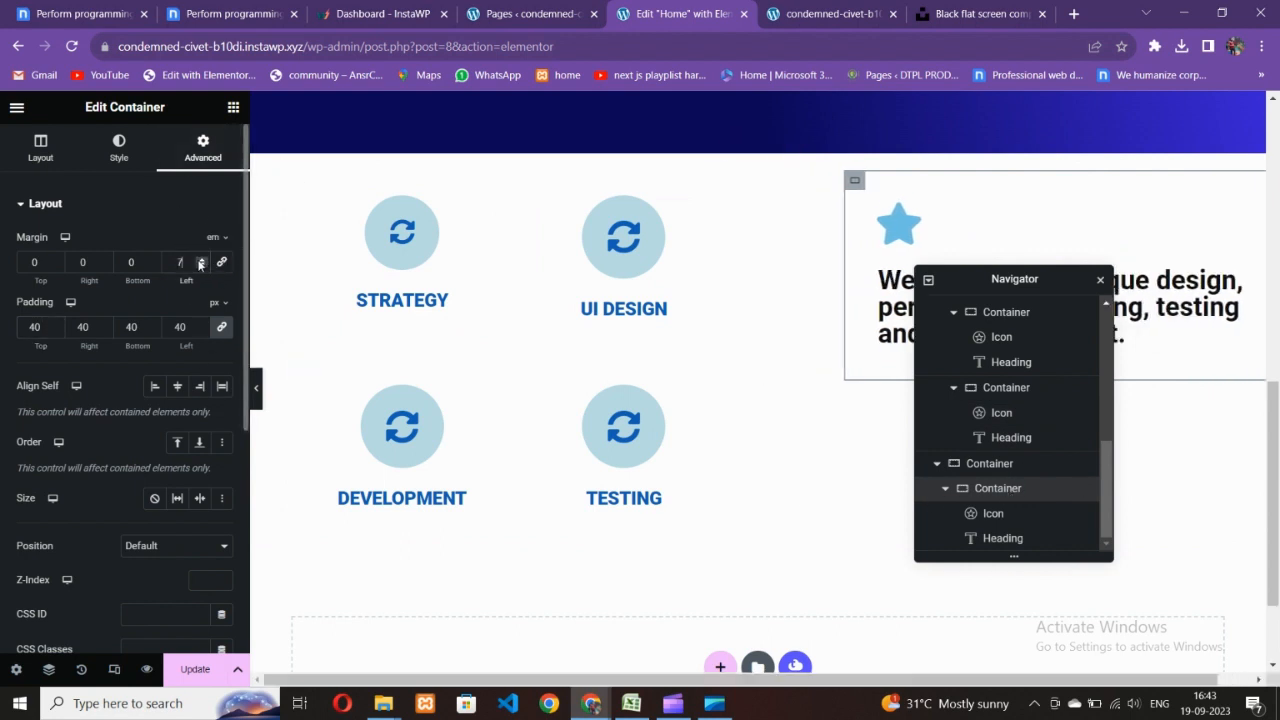
- Preview the page without the editor panels, then restore them
left_click(256, 387)
left_click(7, 390)
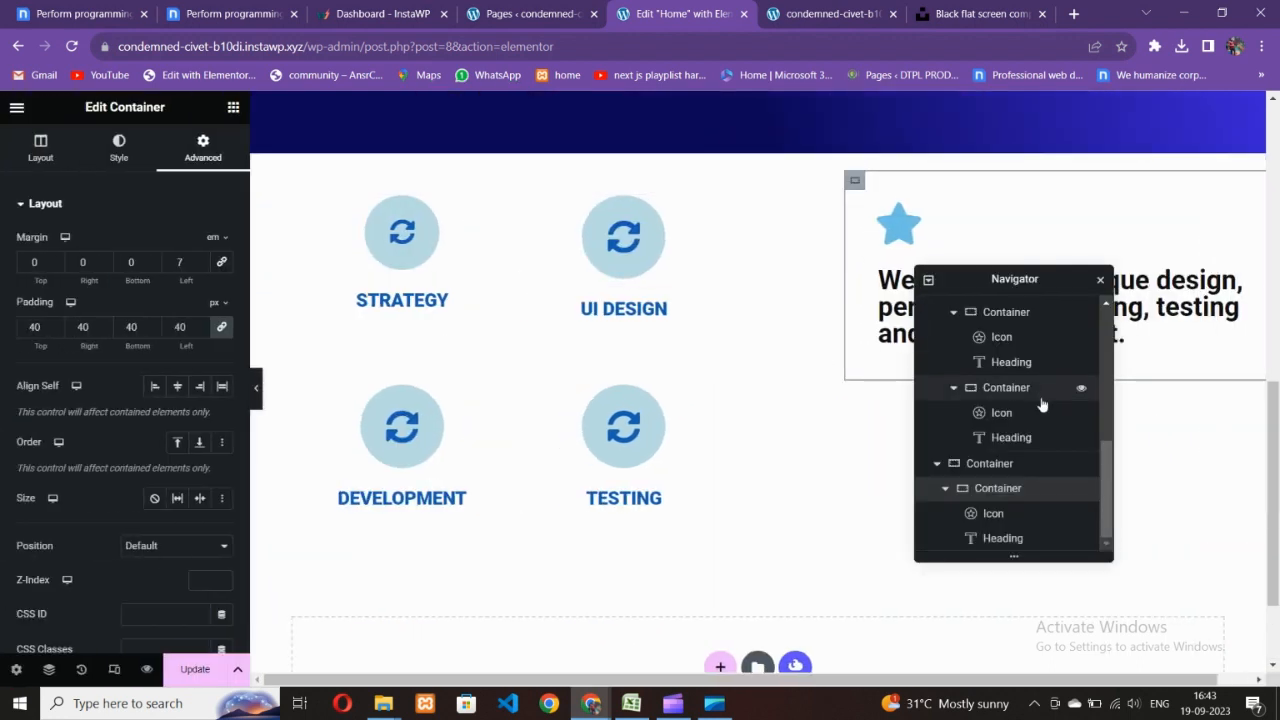
scroll(320, 257, "up", 1)
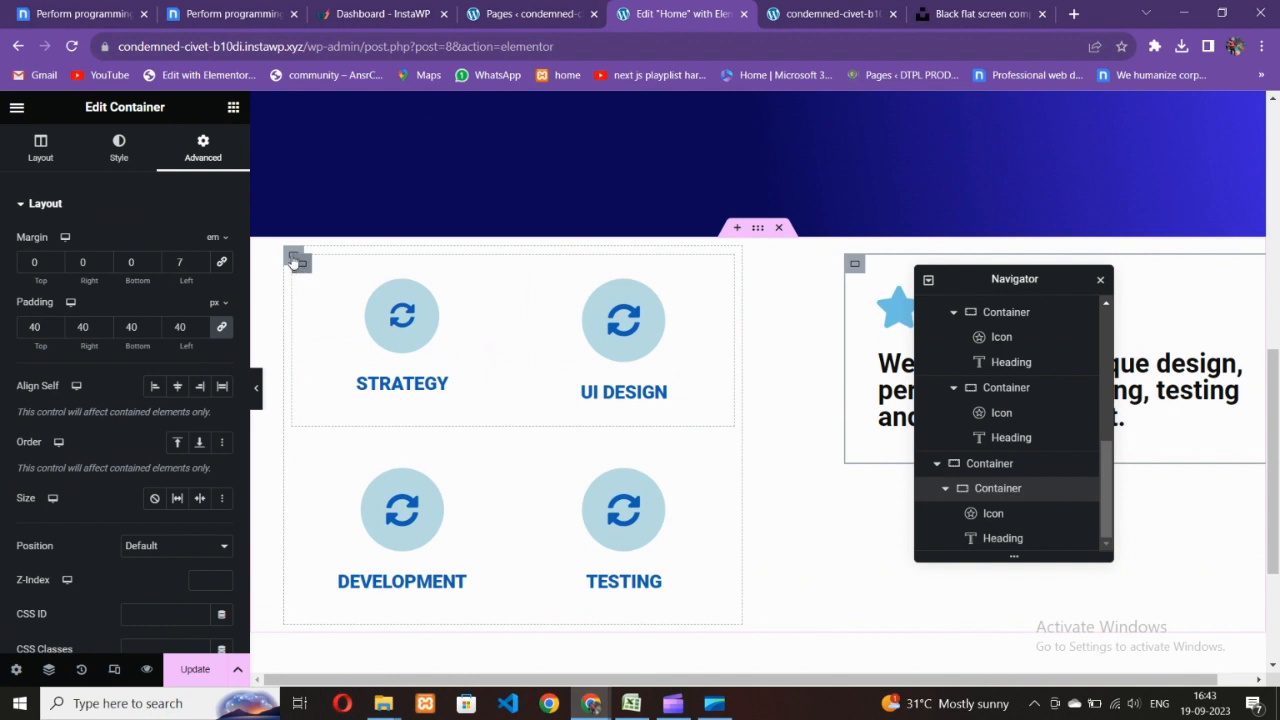
- Pull the service grid and the white text card up over the hero, the card to -55 em
left_click(293, 256)
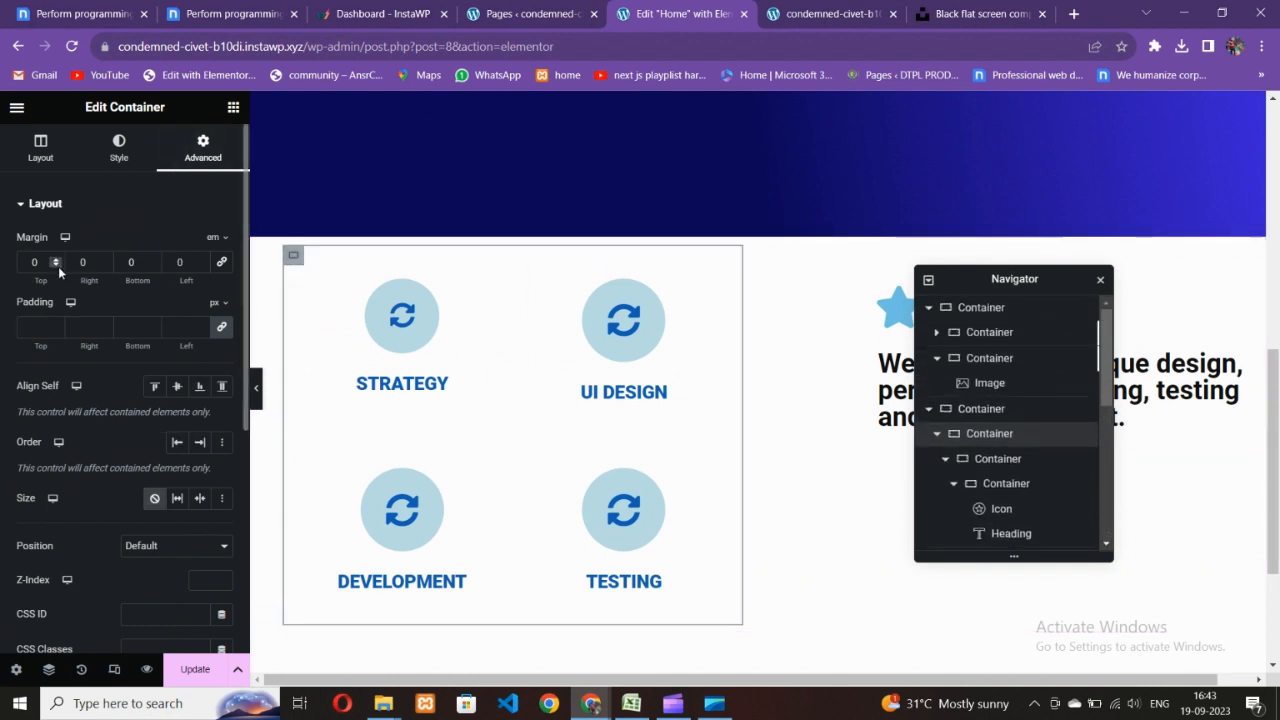
left_click_drag(58, 266, 58, 266)
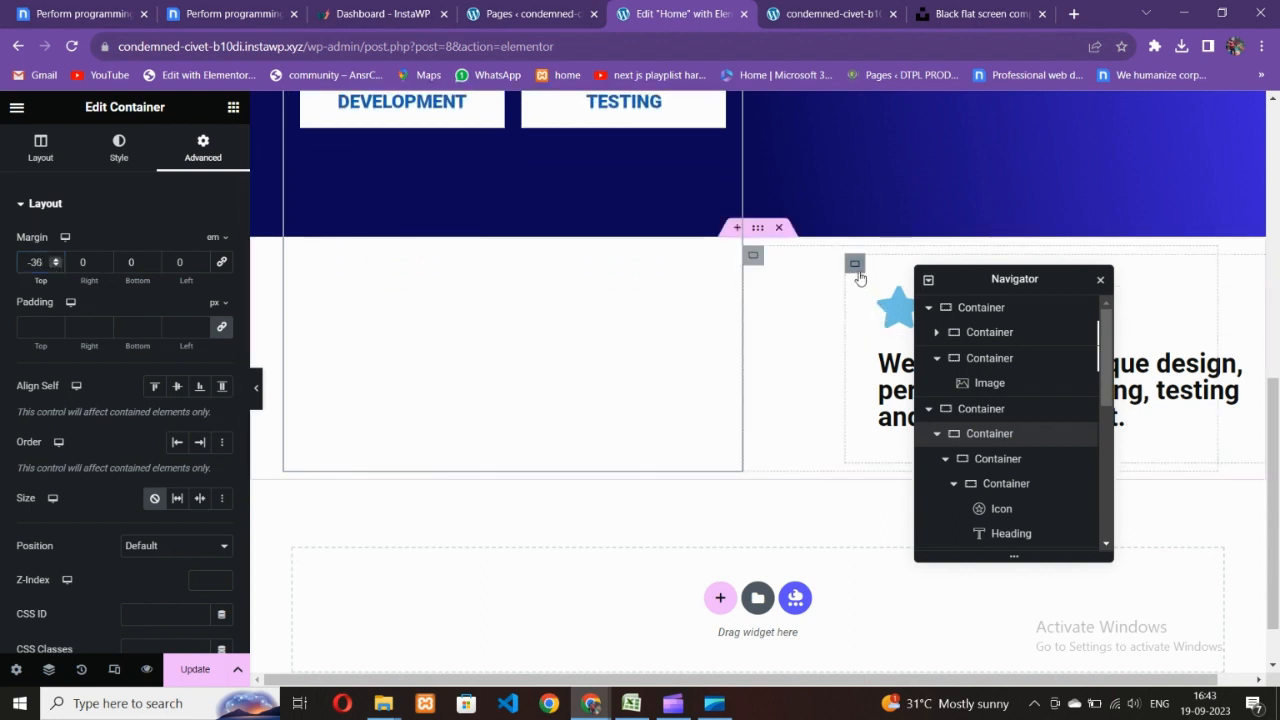
left_click(855, 264)
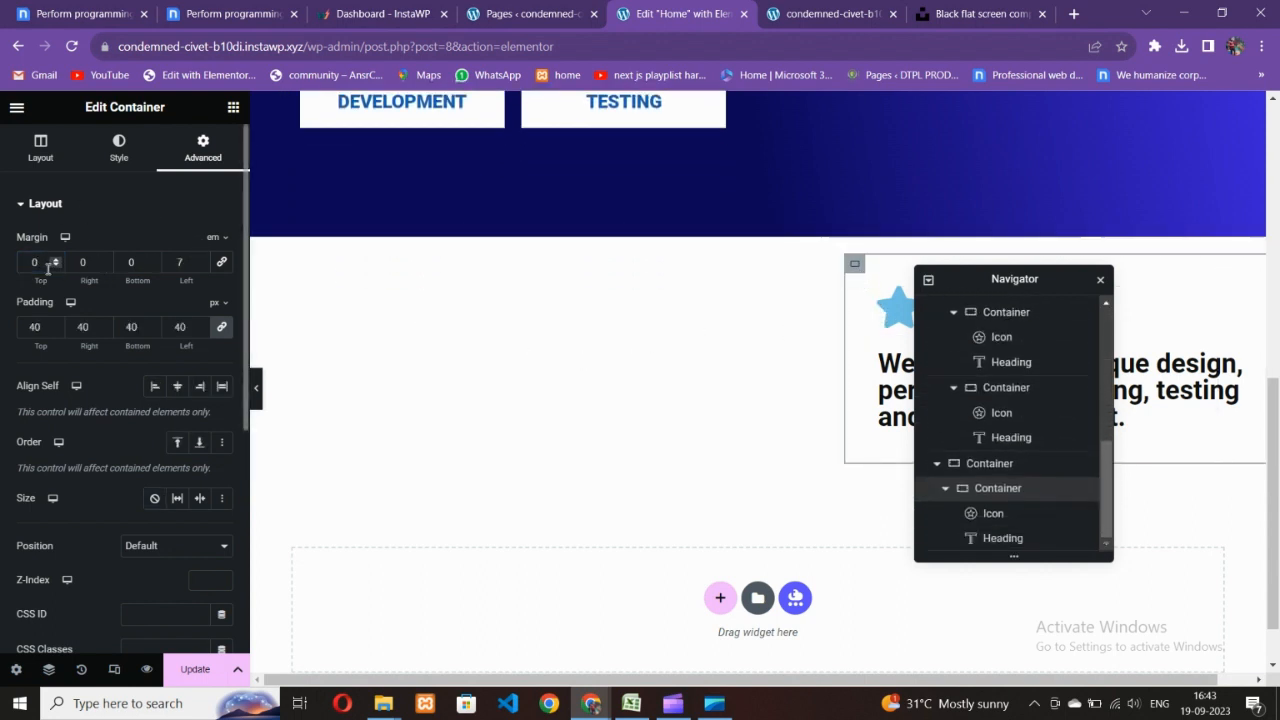
left_click_drag(59, 266, 59, 266)
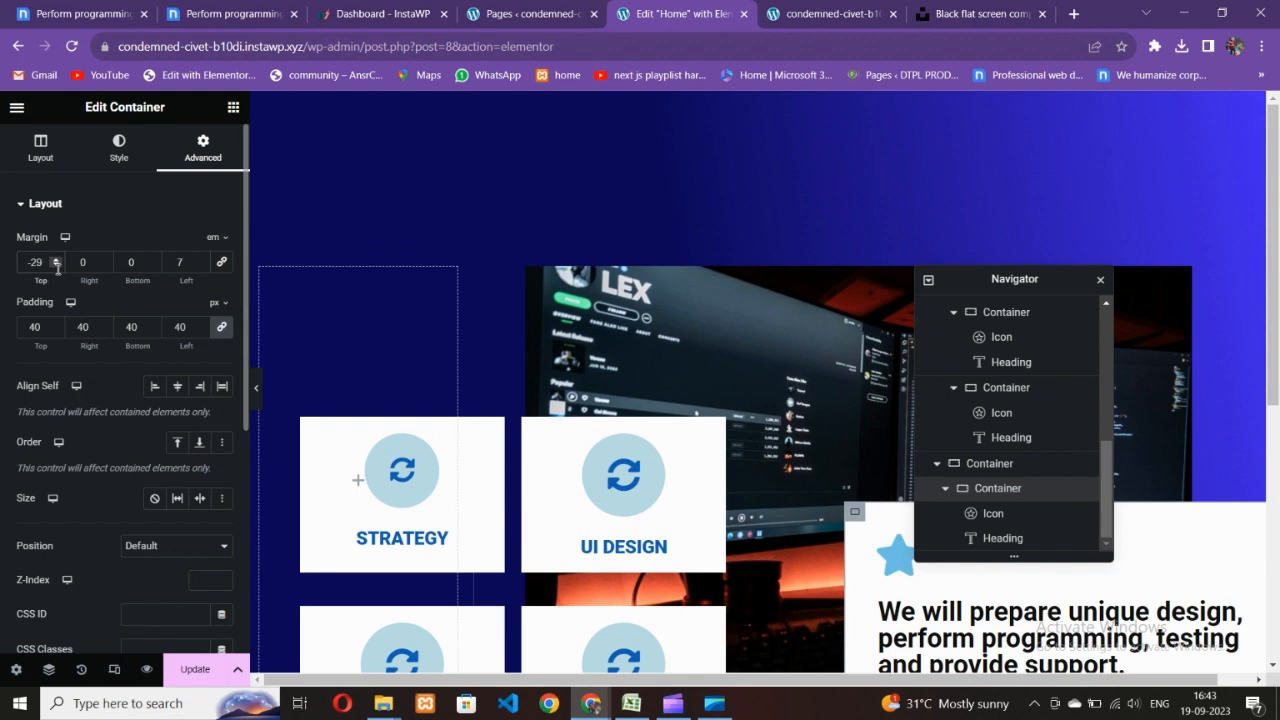
left_click_drag(58, 266, 58, 266)
- Preview the Home page and compare it against the Nicepage reference design
left_click(222, 14)
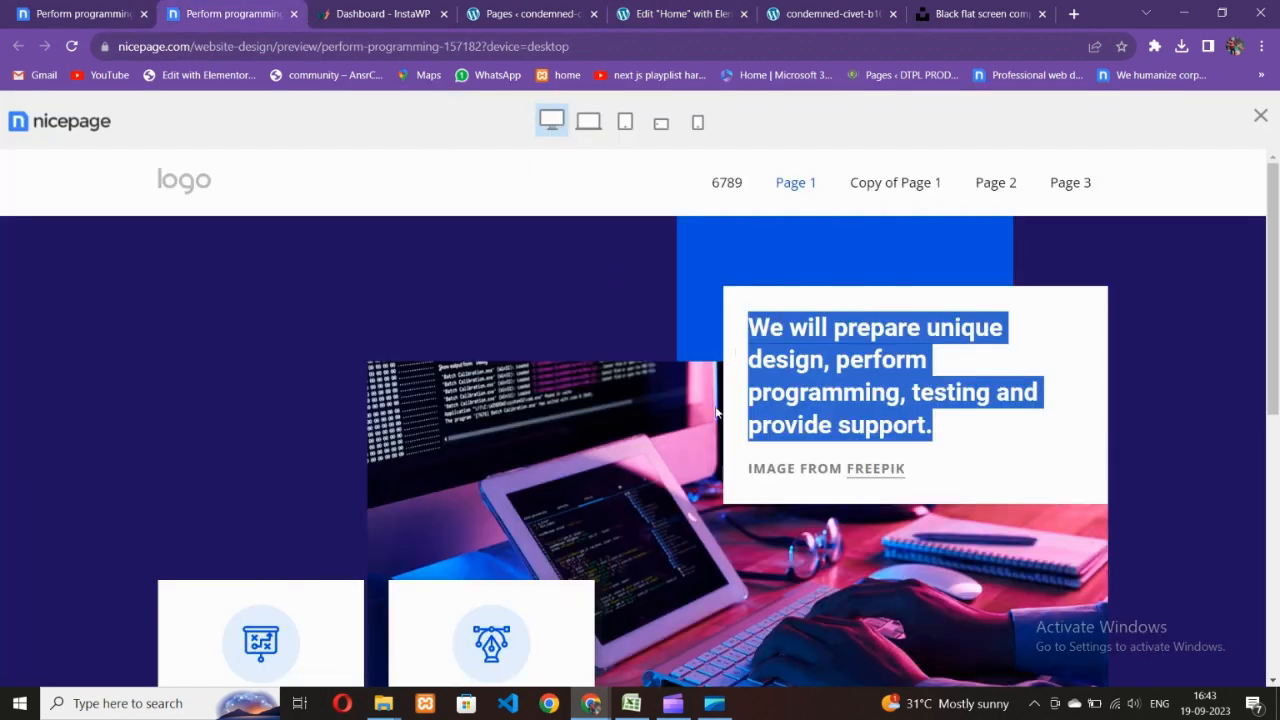
left_click(530, 8)
left_click(680, 14)
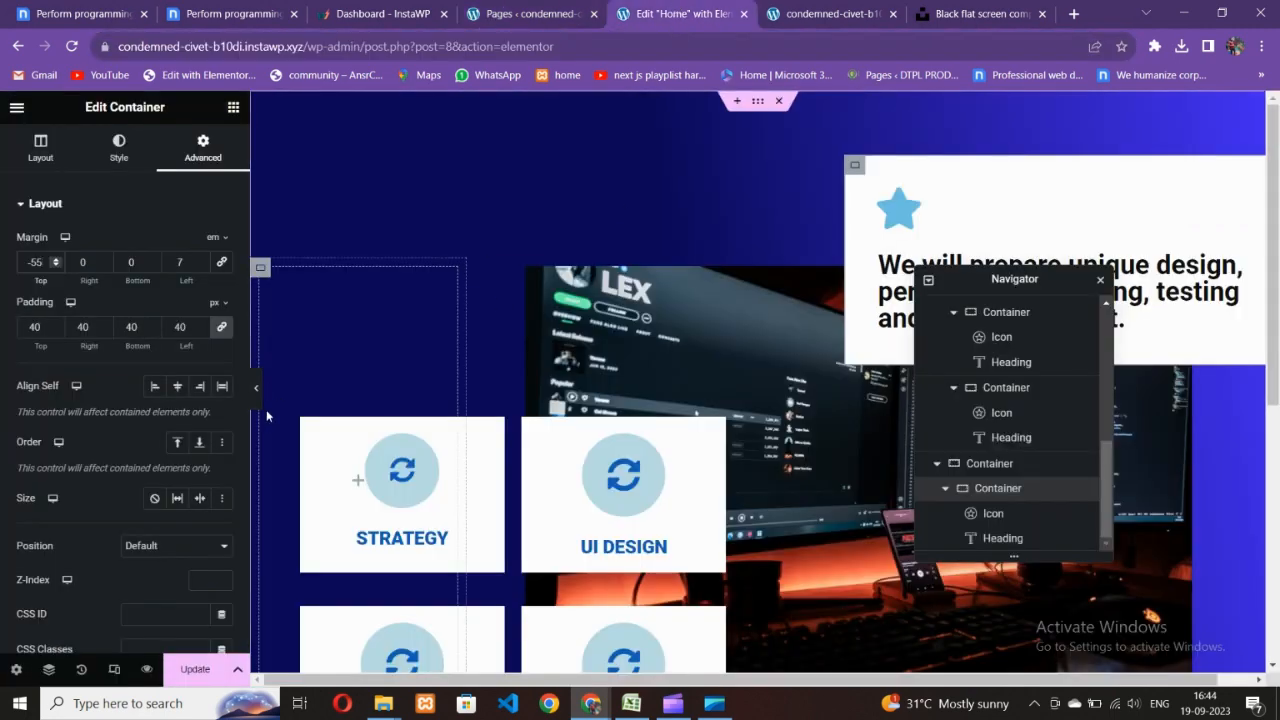
left_click(257, 390)
scroll(711, 444, "down", 2)
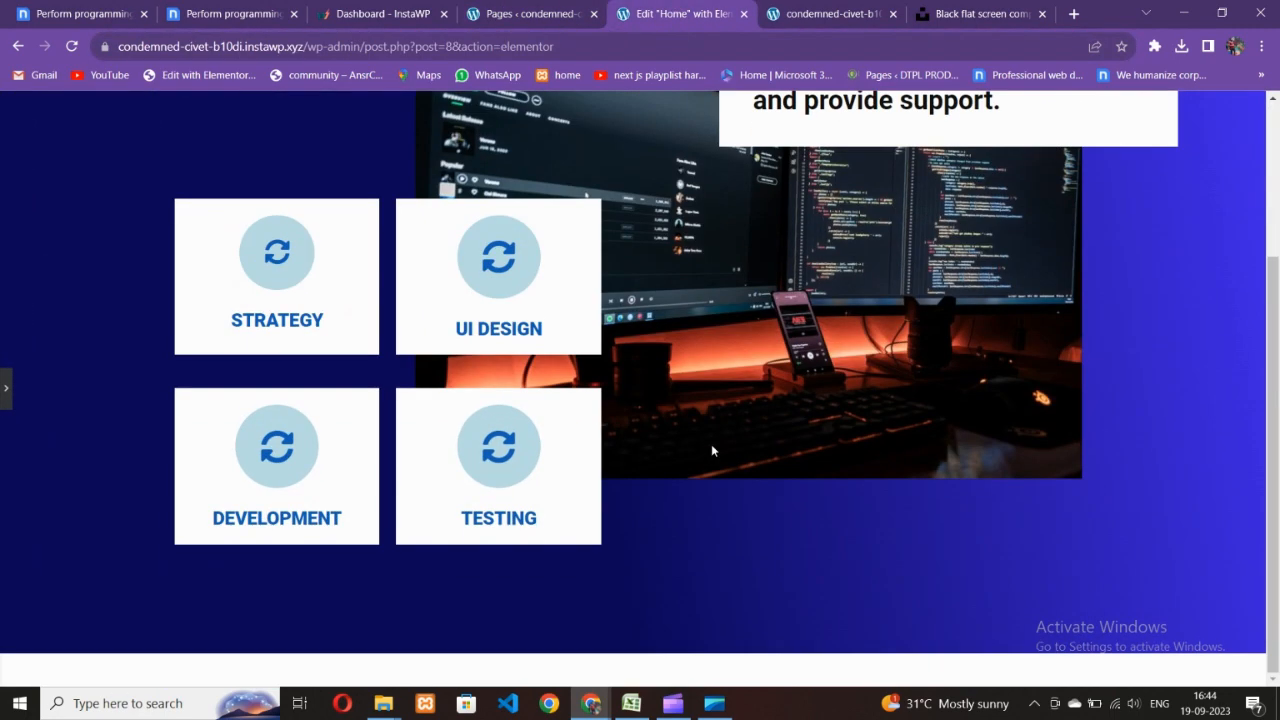
scroll(711, 444, "up", 1)
scroll(711, 450, "up", 1)
key("ctrl+2")
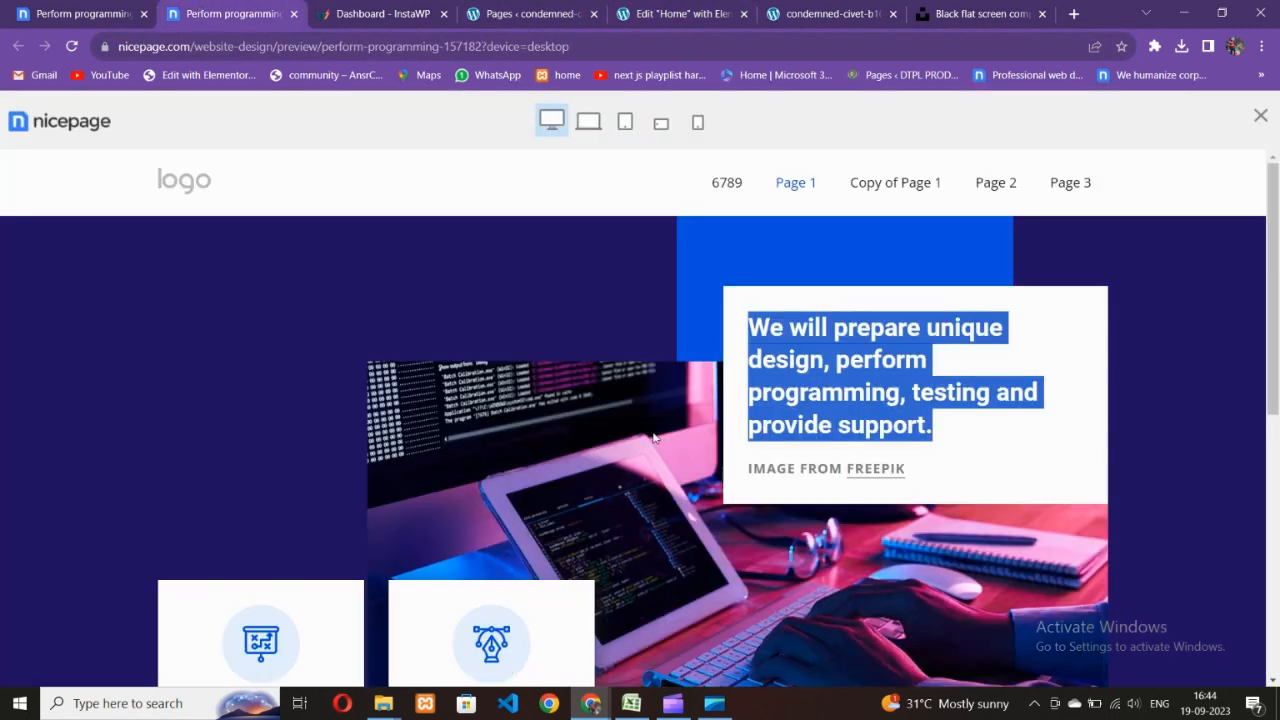
left_click(728, 444)
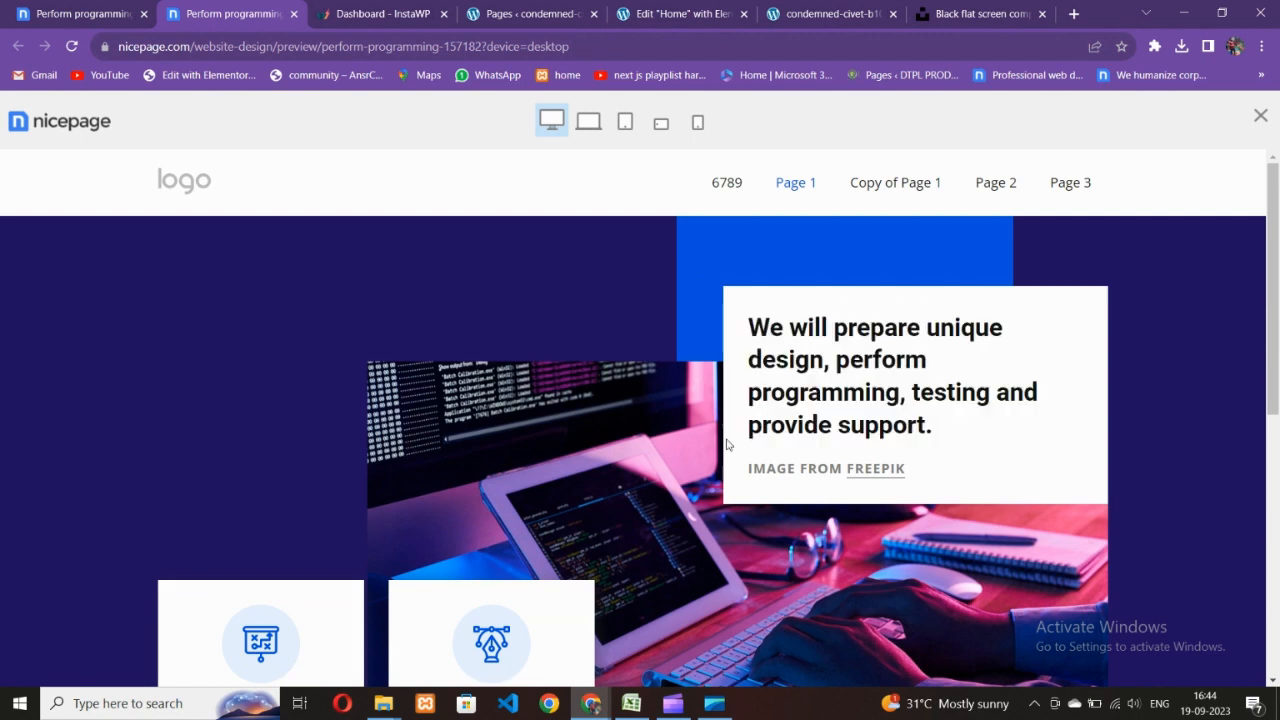
left_click(667, 8)
- Publish the Home page changes with Update, then open Elementor's main menu
left_click(4, 390)
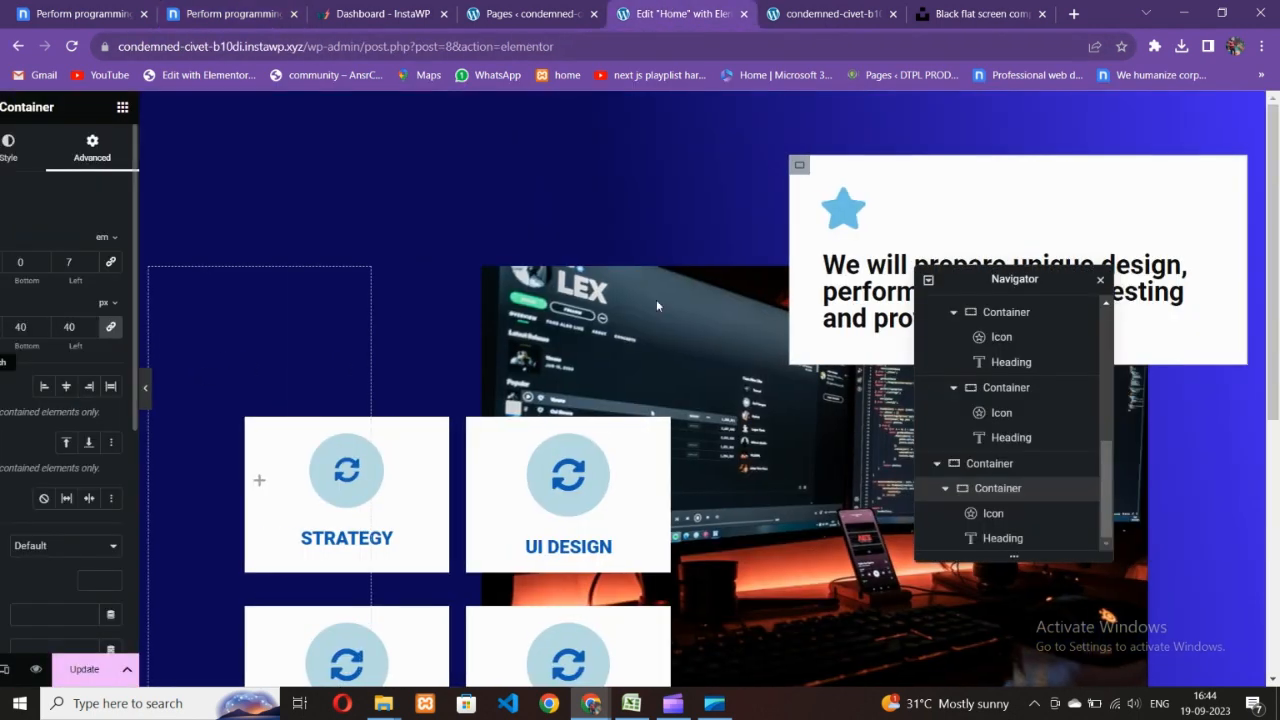
scroll(764, 370, "up", 1)
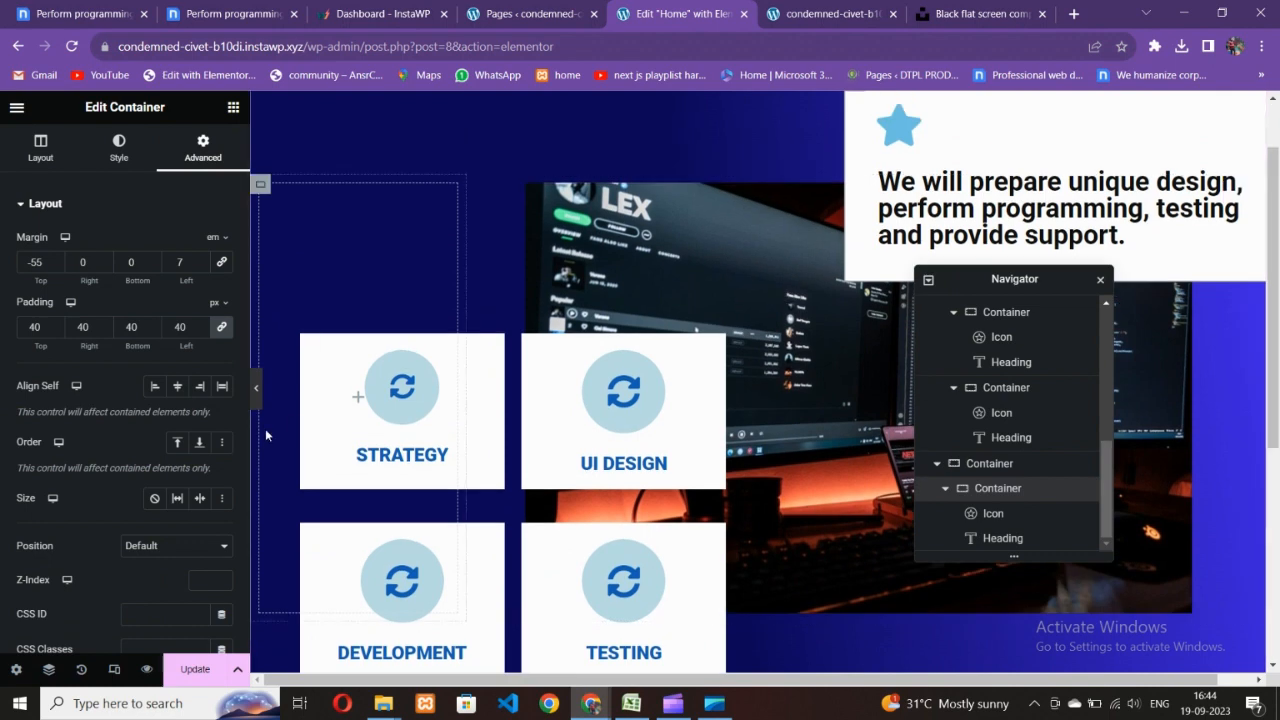
left_click(197, 670)
scroll(661, 440, "up", 1)
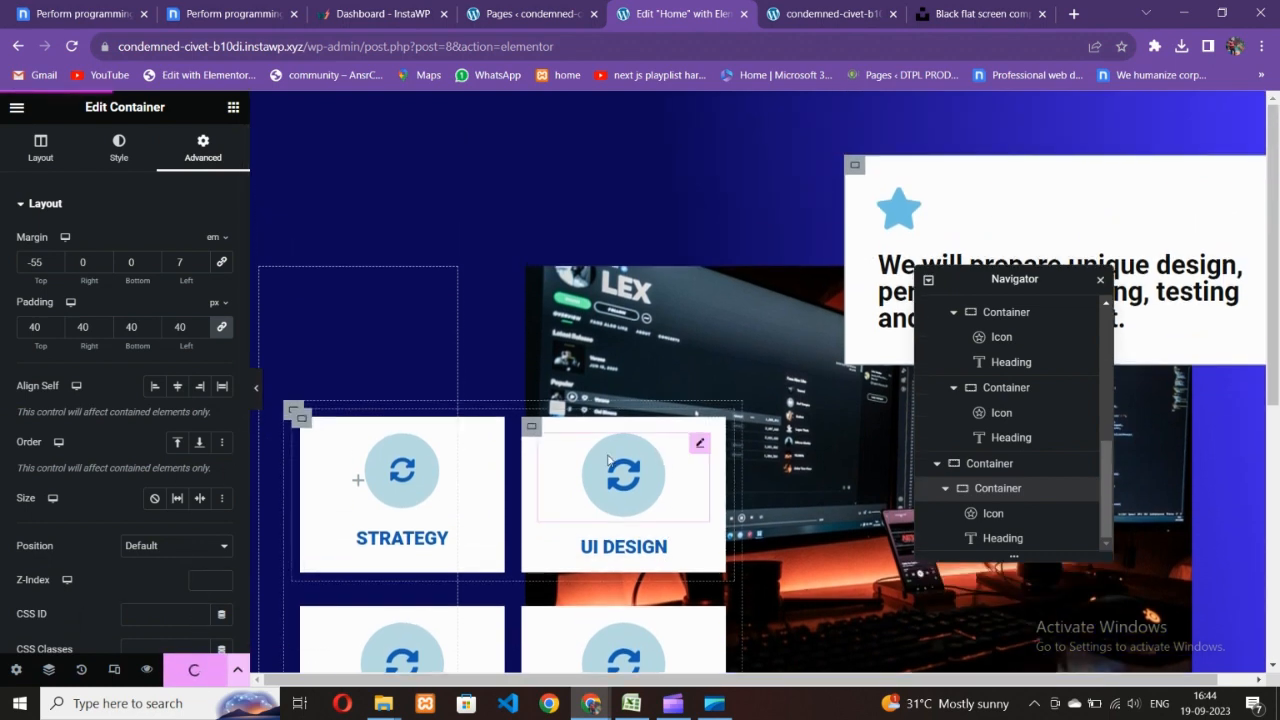
left_click(17, 108)
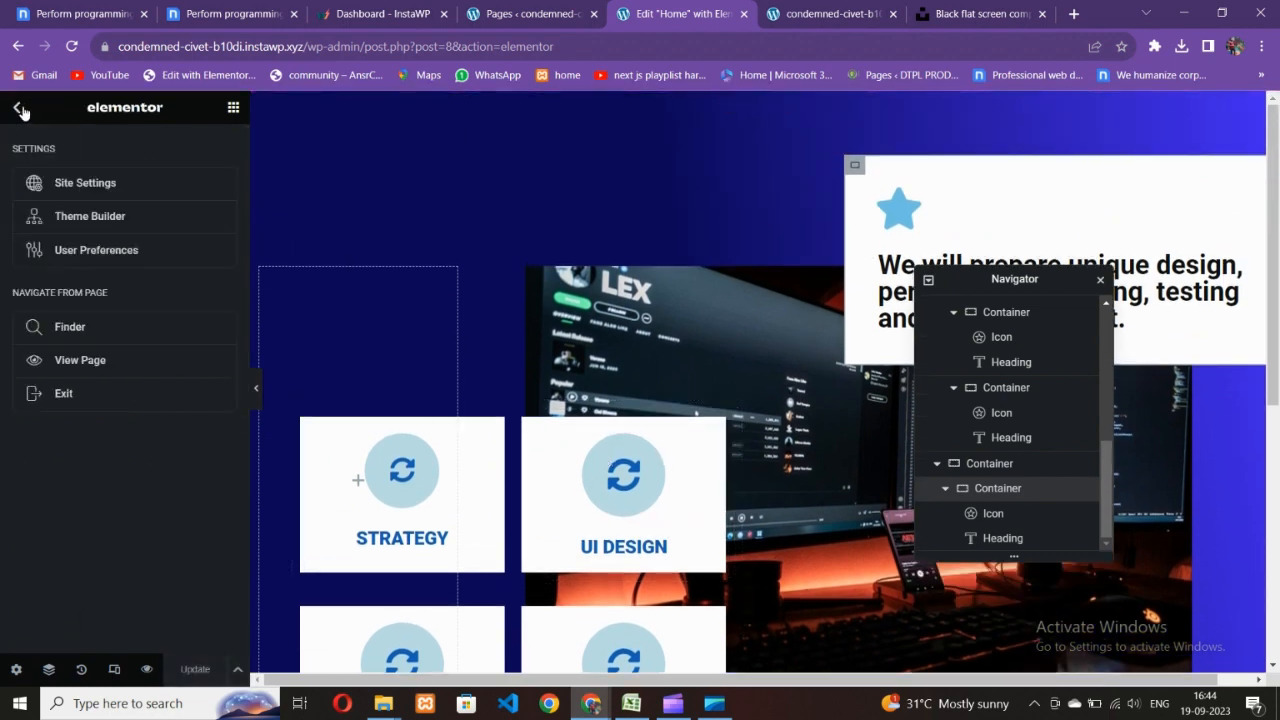
- Scroll through the published Home page on the live site
left_click(811, 9)
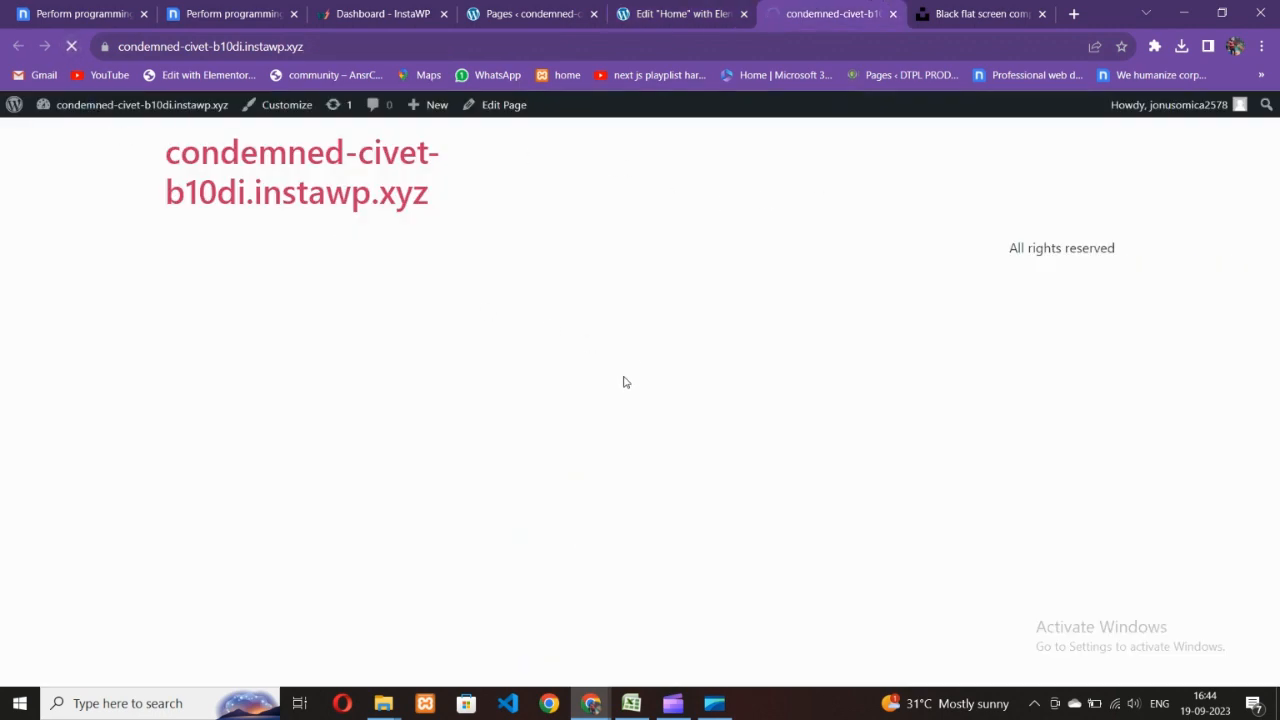
scroll(690, 418, "down", 3)
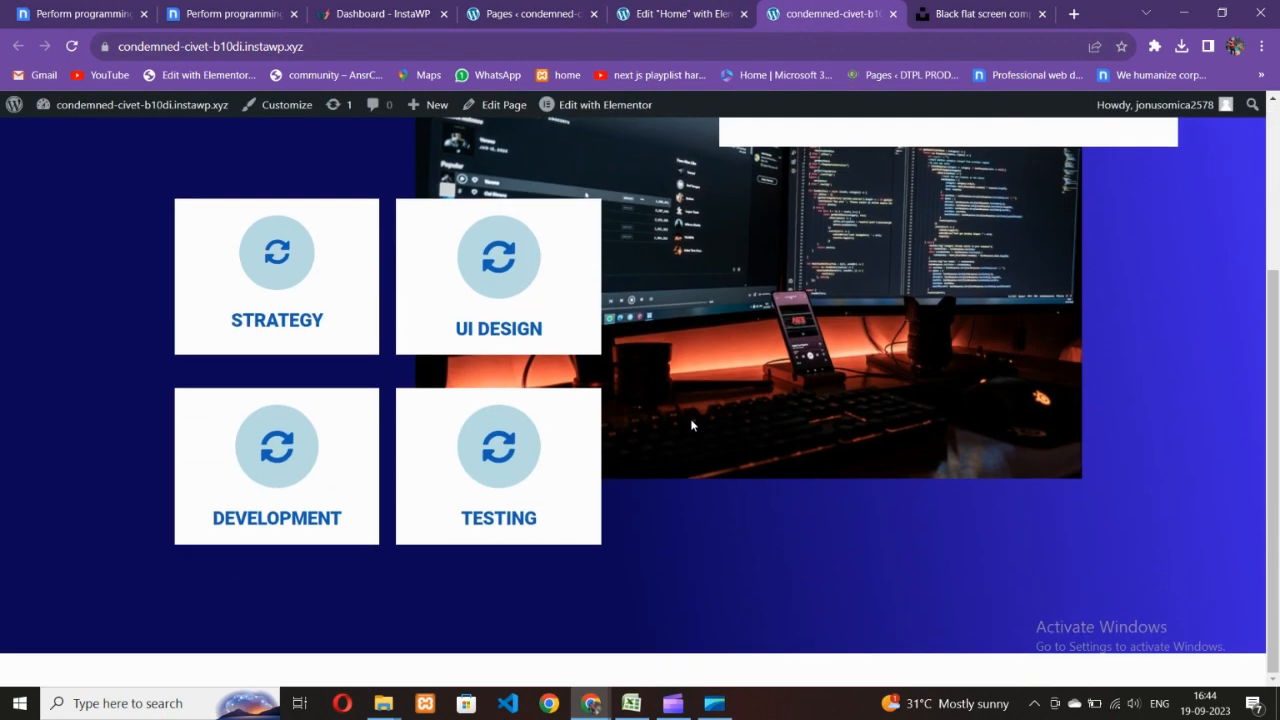
scroll(690, 418, "up", 3)
scroll(653, 421, "down", 3)
scroll(651, 430, "up", 3)
scroll(651, 430, "down", 3)
scroll(707, 434, "up", 3)
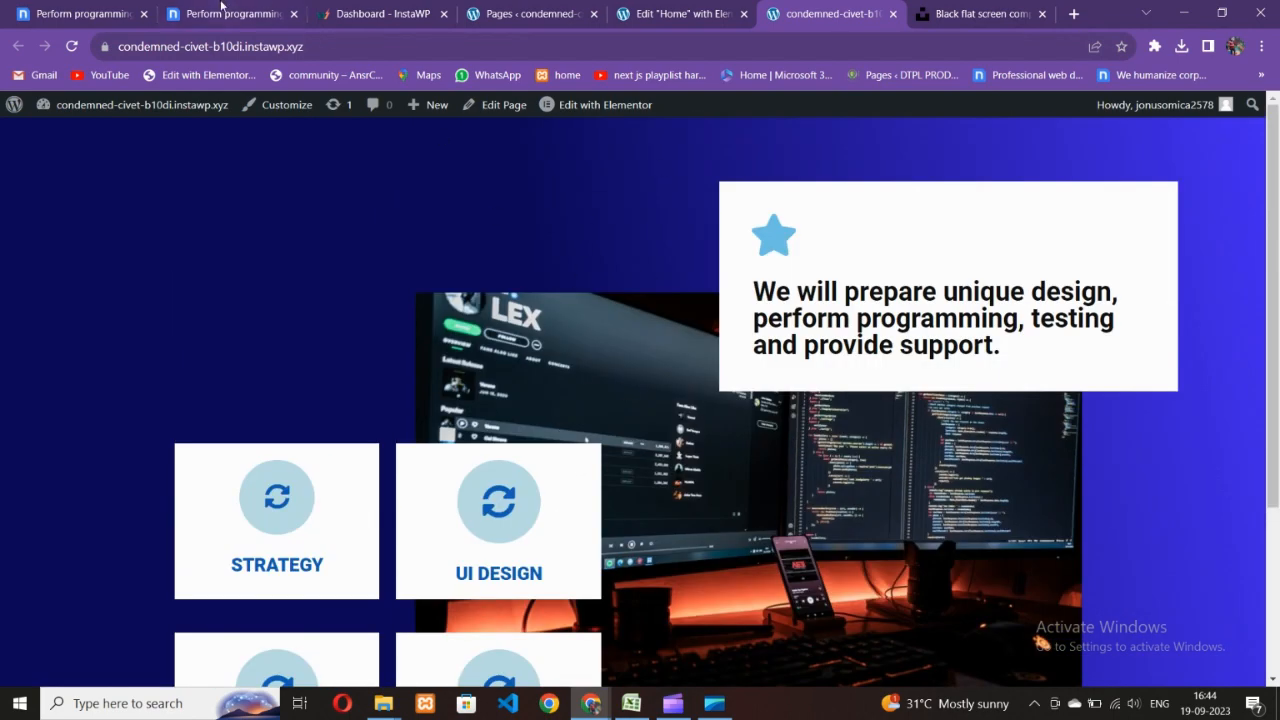
- Scroll through the Nicepage reference preview for comparison
left_click(222, 10)
scroll(731, 409, "down", 5)
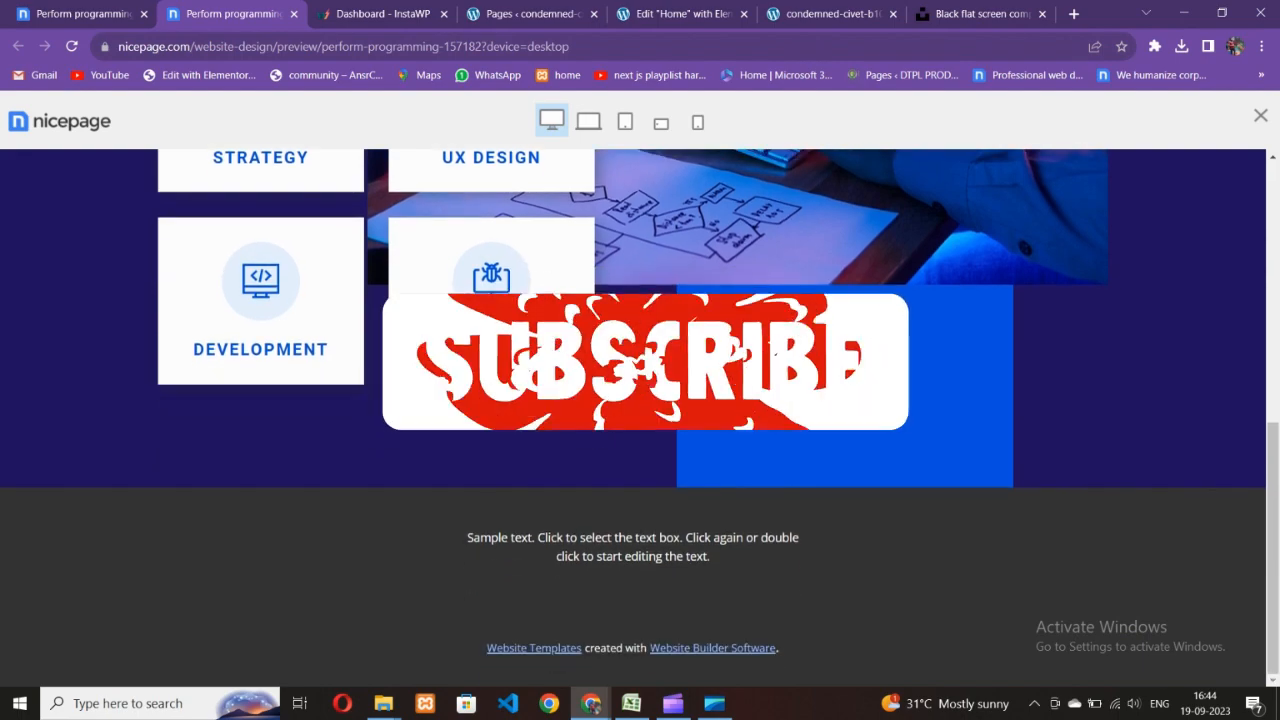
scroll(705, 219, "up", 4)
scroll(704, 213, "down", 2)
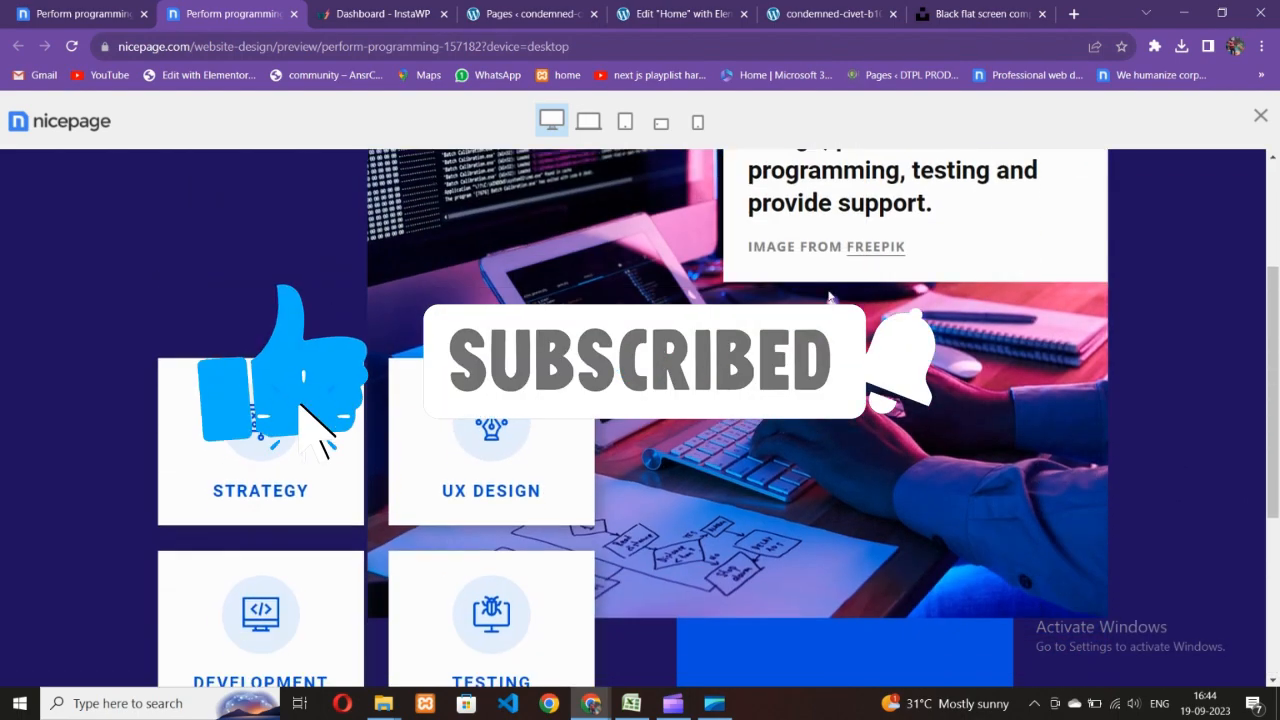
scroll(704, 213, "up", 2)
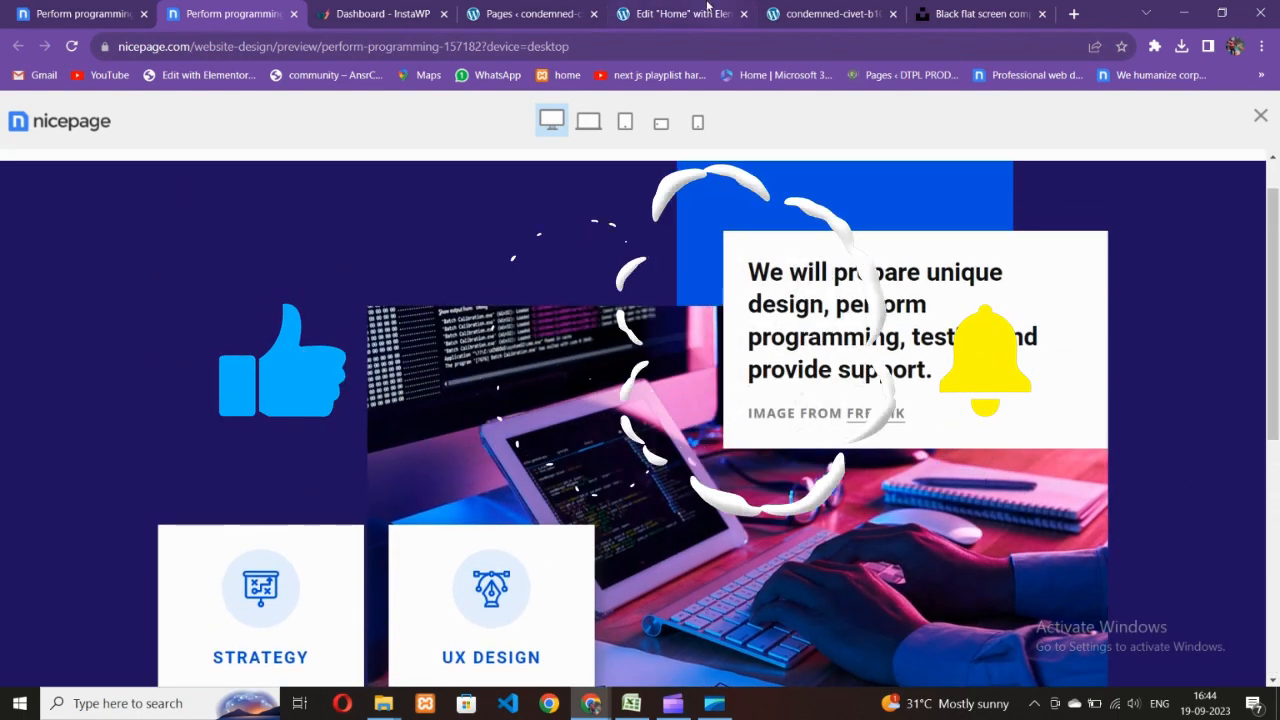
- Return to the live site and review the Home page again
left_click(680, 14)
key("ctrl+Tab")
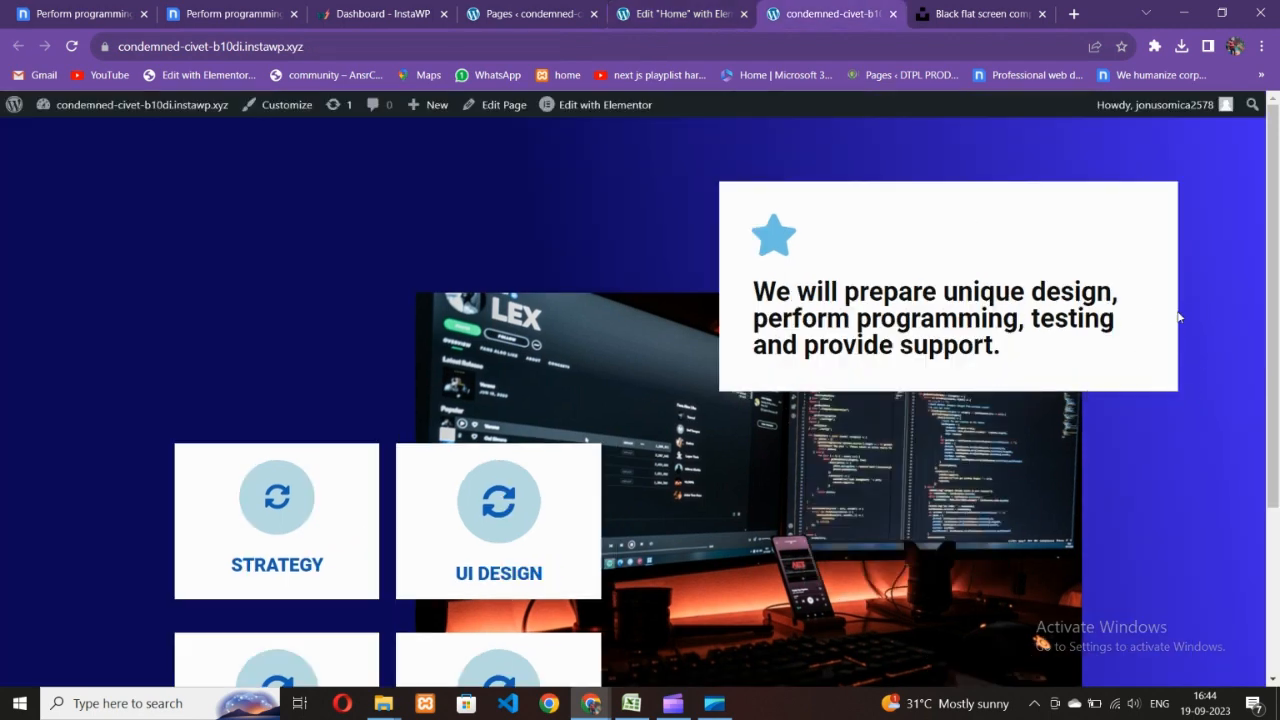
scroll(800, 415, "down", 3)
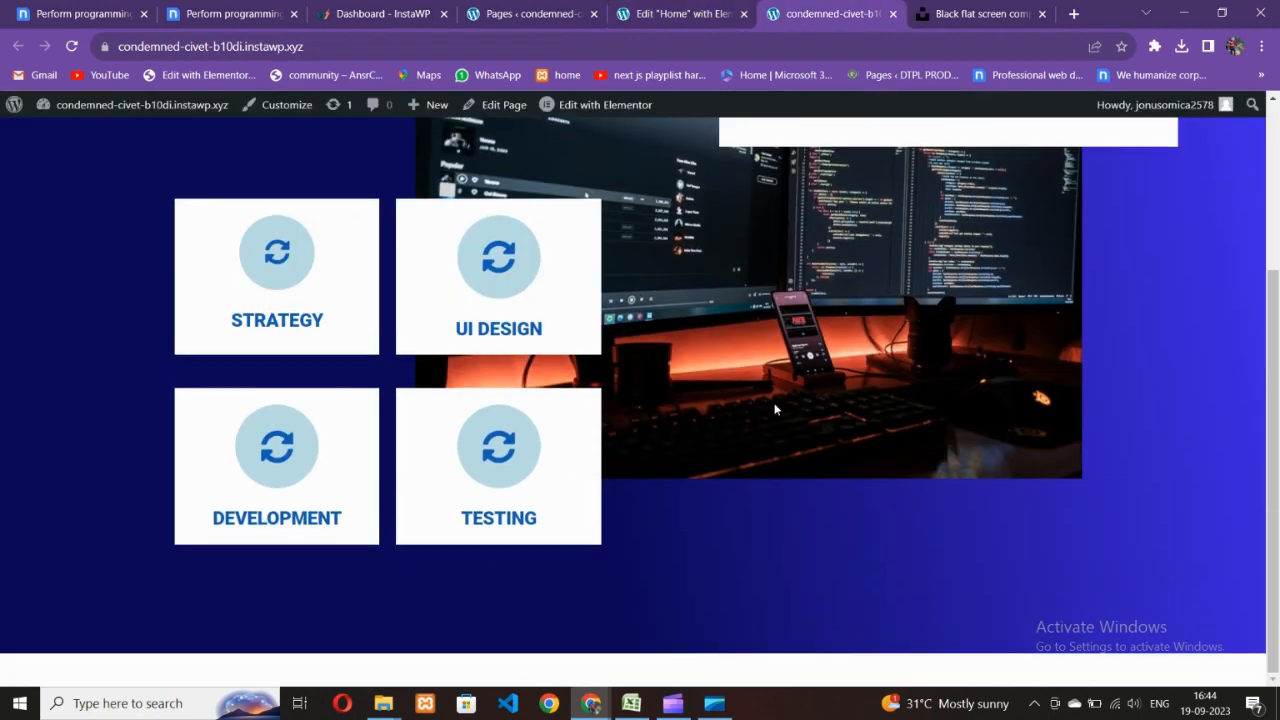
scroll(766, 440, "up", 3)
scroll(757, 433, "down", 3)
scroll(620, 445, "up", 3)
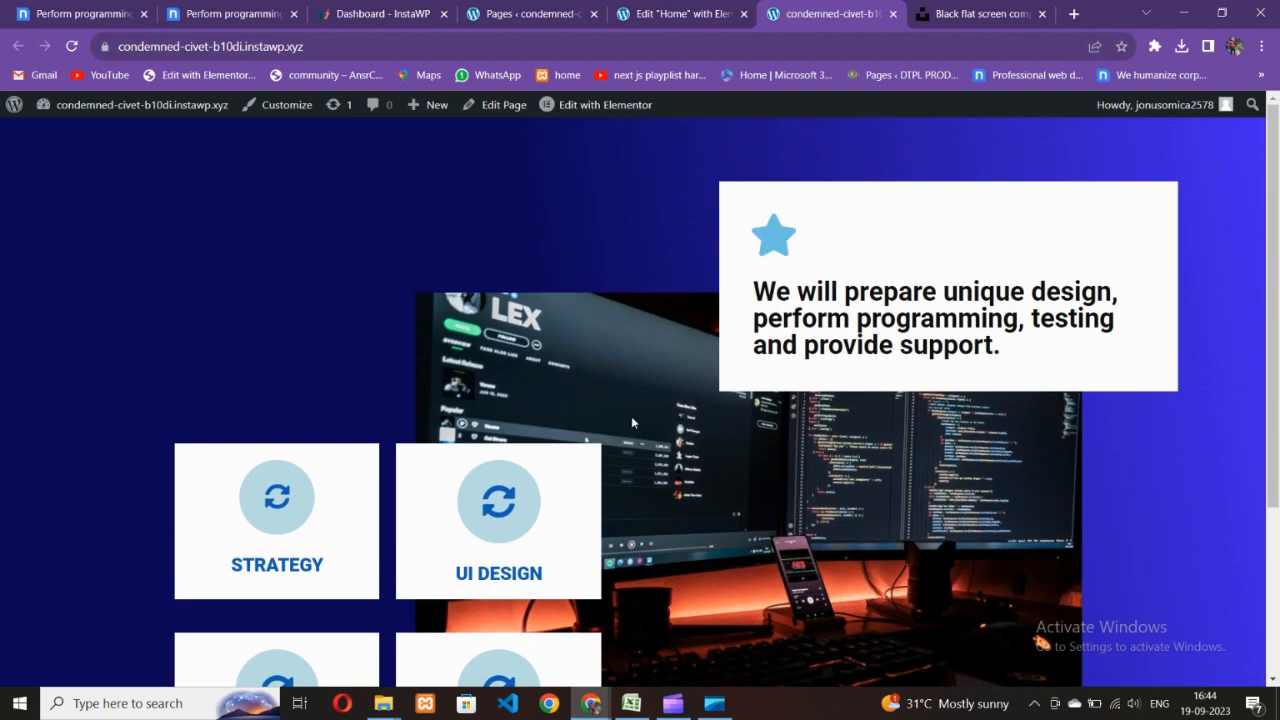
- Scroll through the Nicepage template gallery, then switch to the Clipchamp window
left_click(196, 8)
left_click(110, 13)
scroll(447, 397, "down", 3)
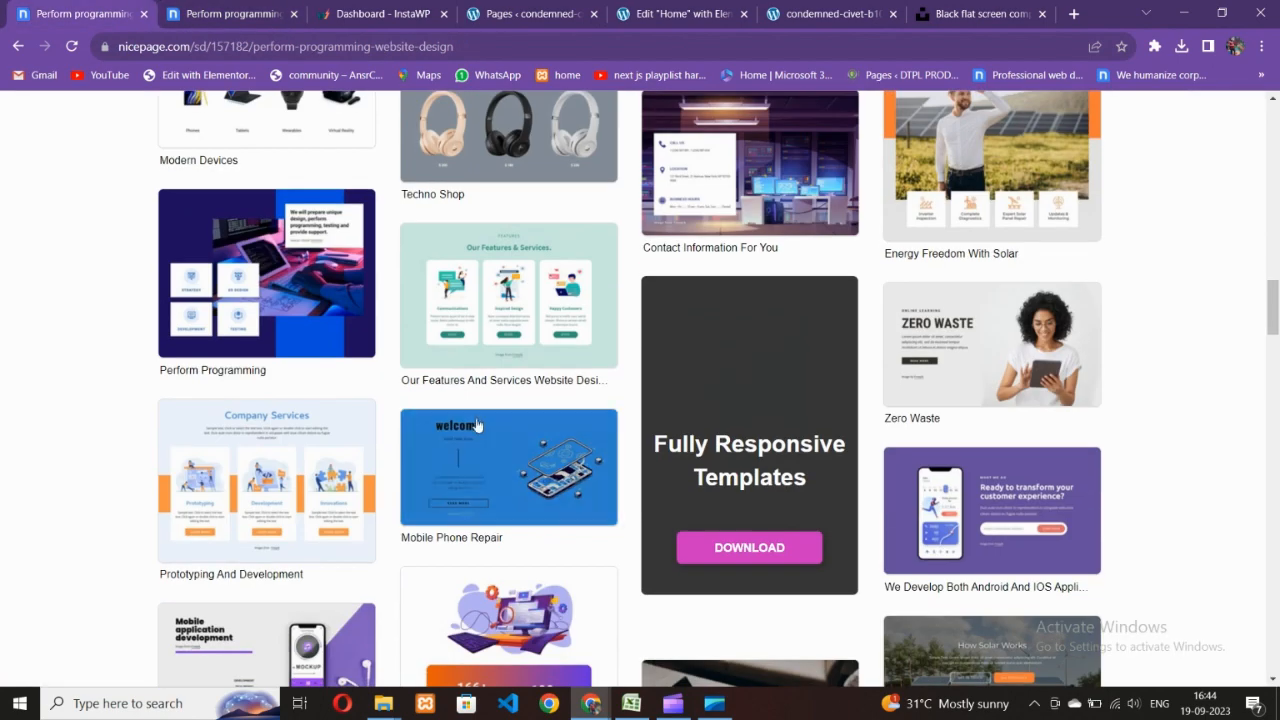
scroll(425, 347, "up", 3)
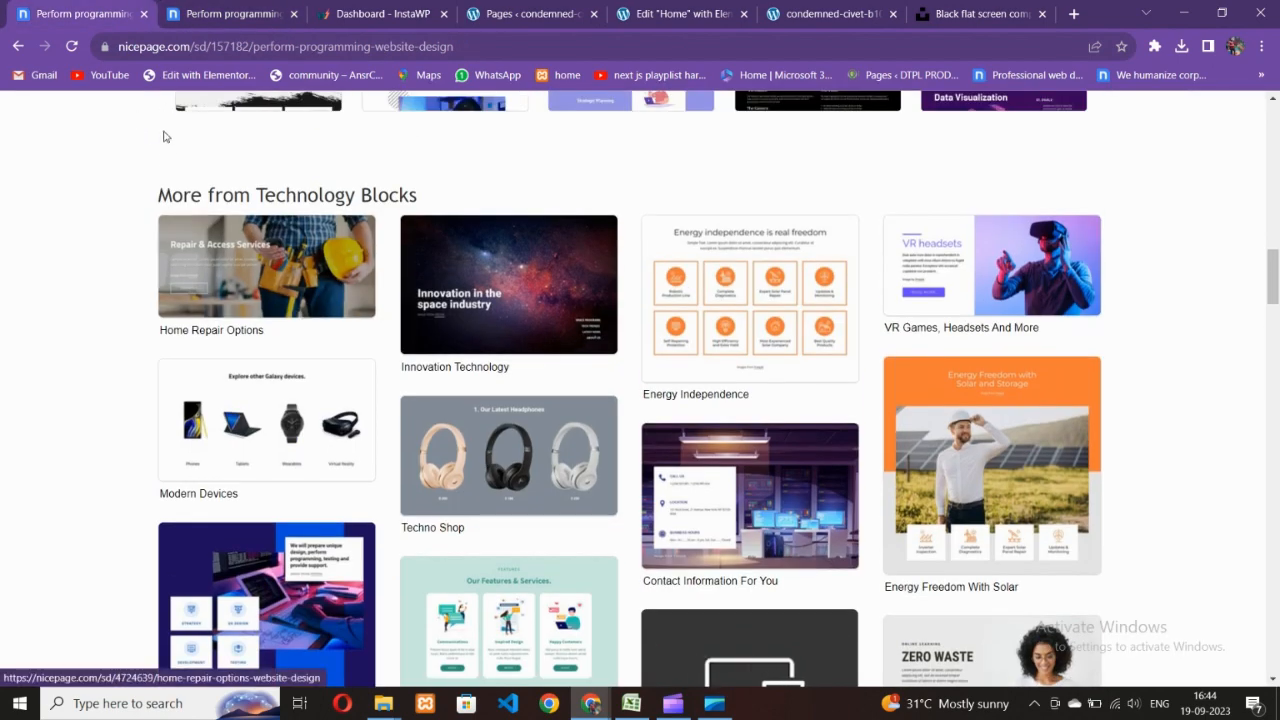
scroll(450, 413, "up", 3)
scroll(606, 443, "down", 5)
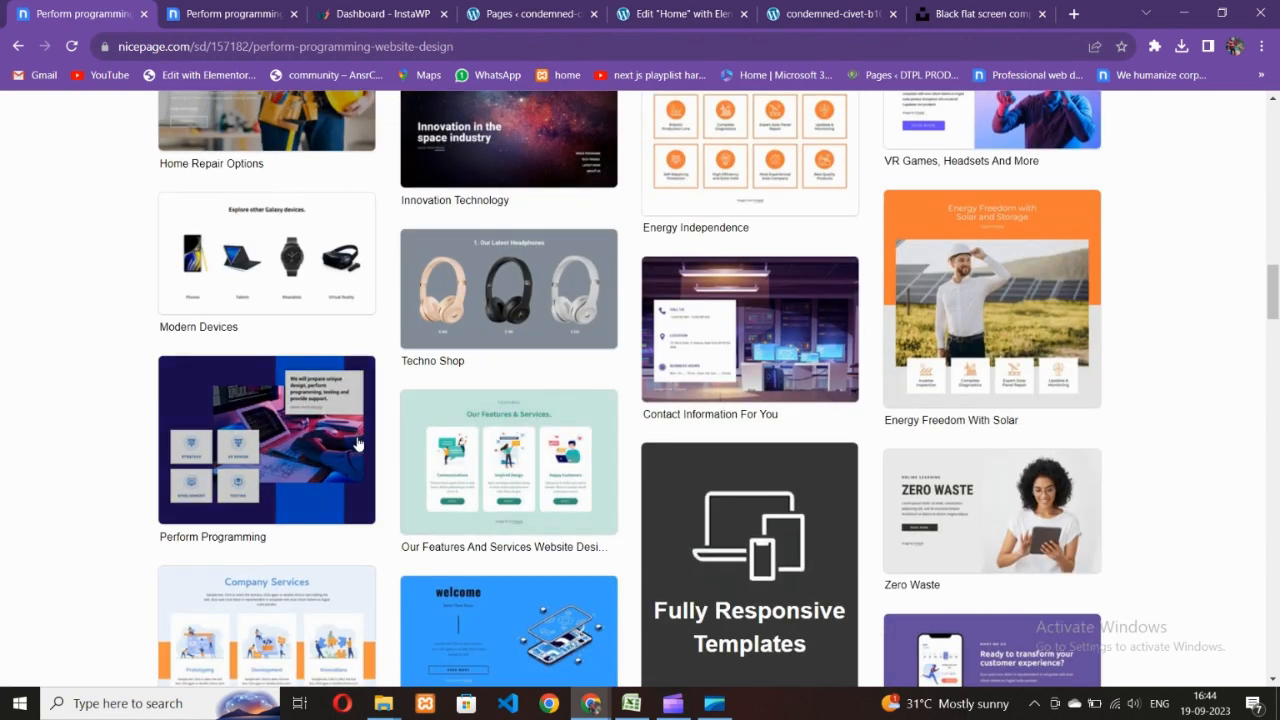
scroll(517, 454, "down", 6)
scroll(509, 449, "down", 3)
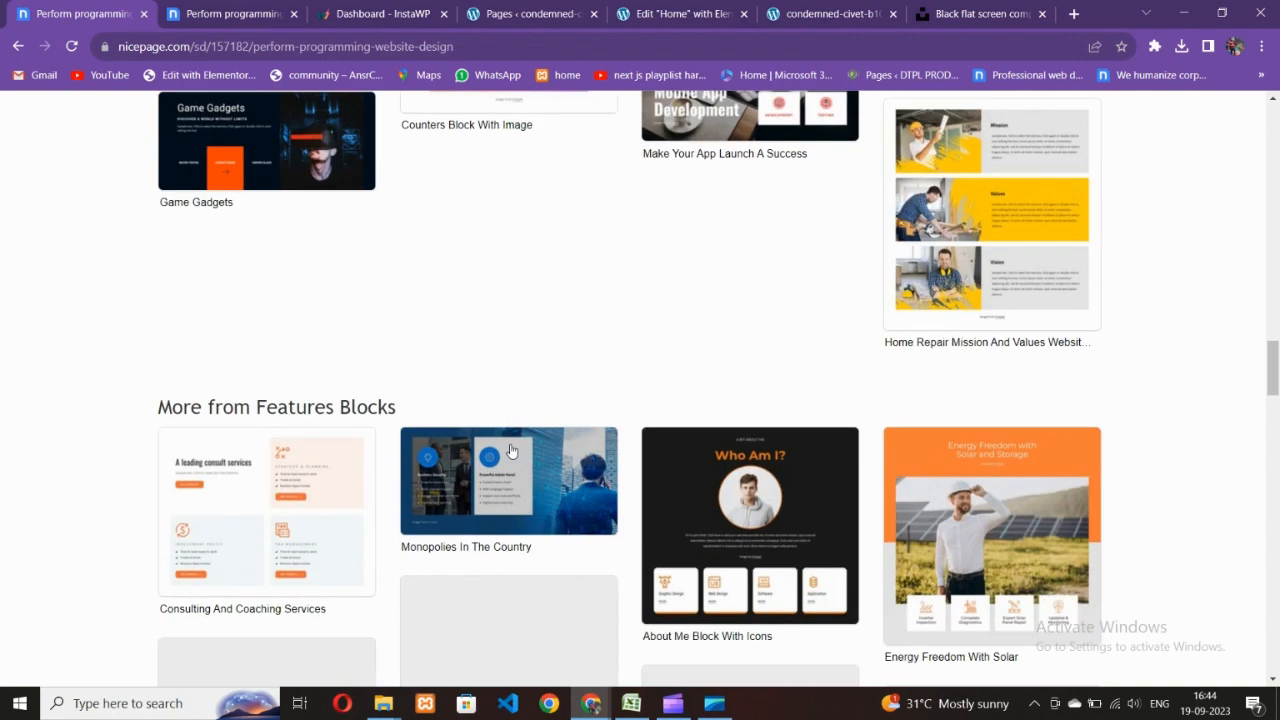
scroll(509, 447, "up", 4)
scroll(502, 410, "down", 3)
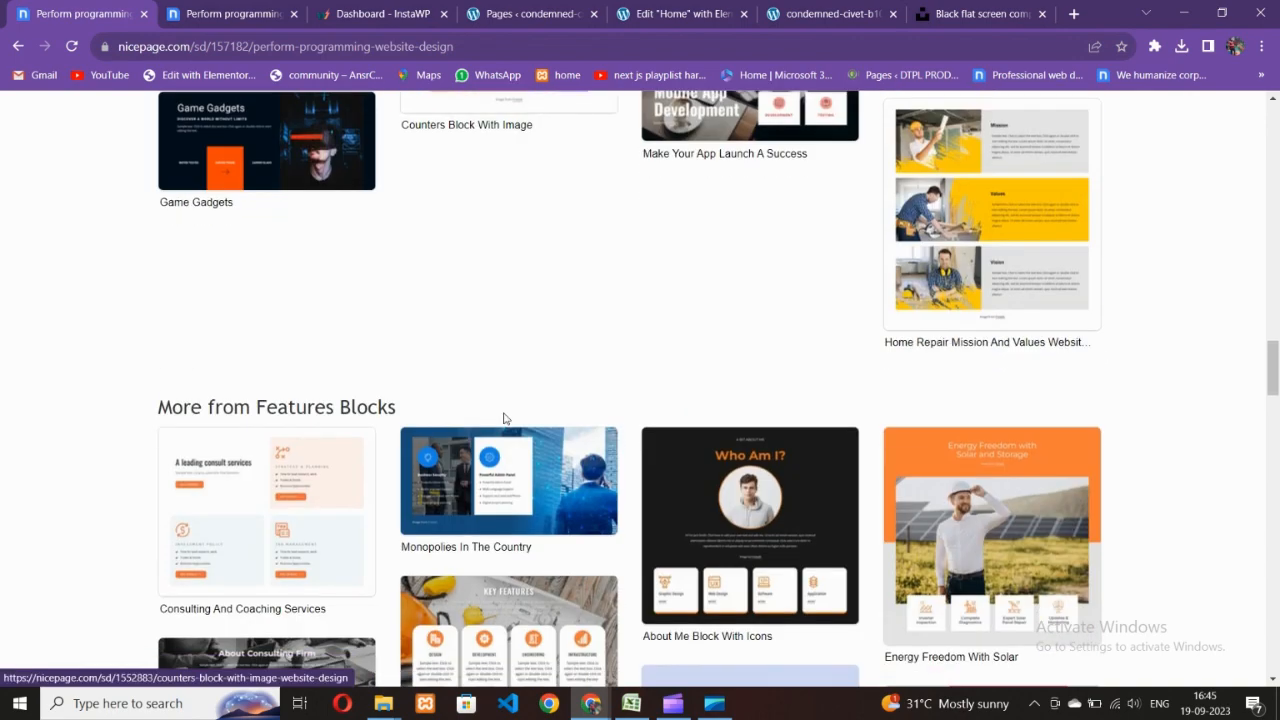
scroll(500, 418, "down", 3)
scroll(487, 416, "down", 2)
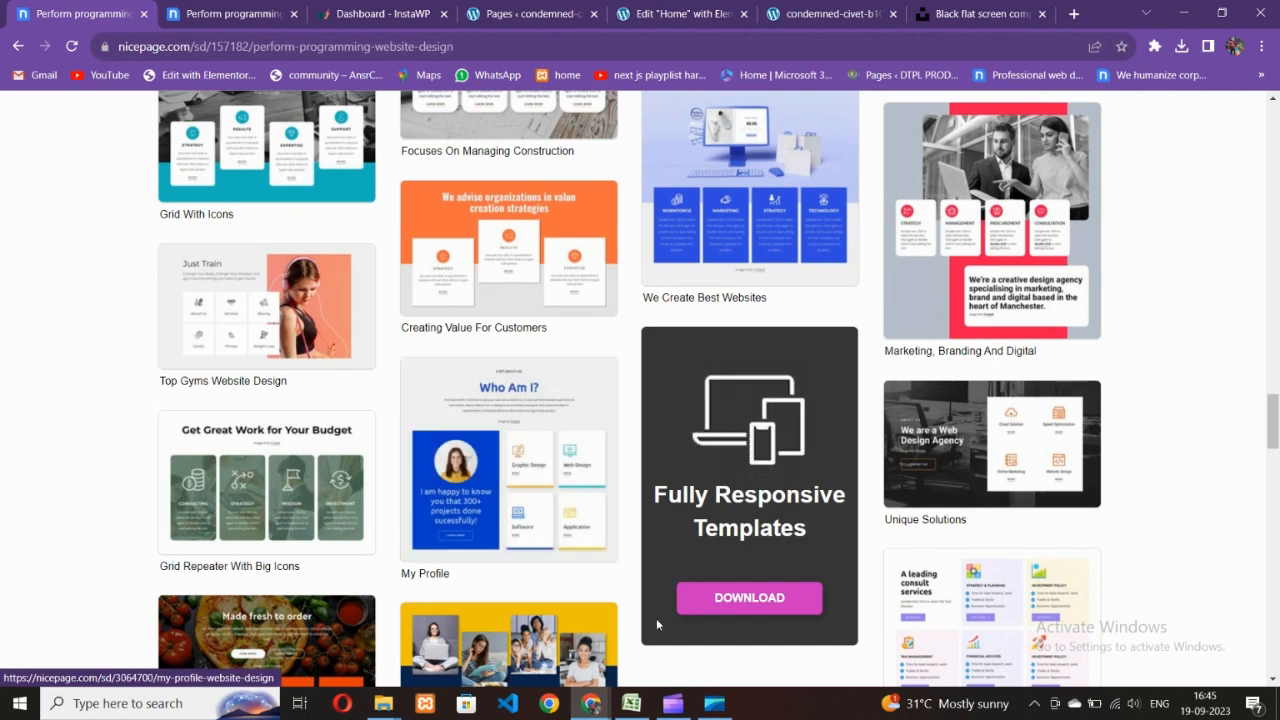
left_click(672, 703)
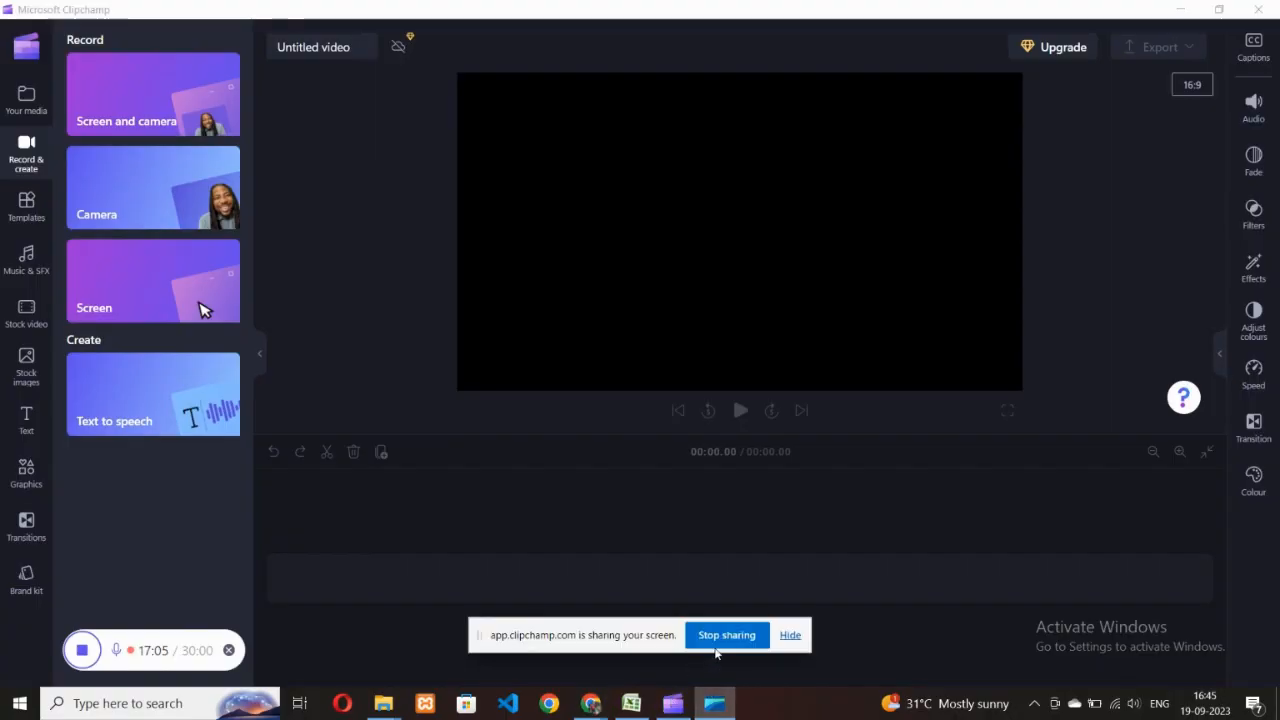